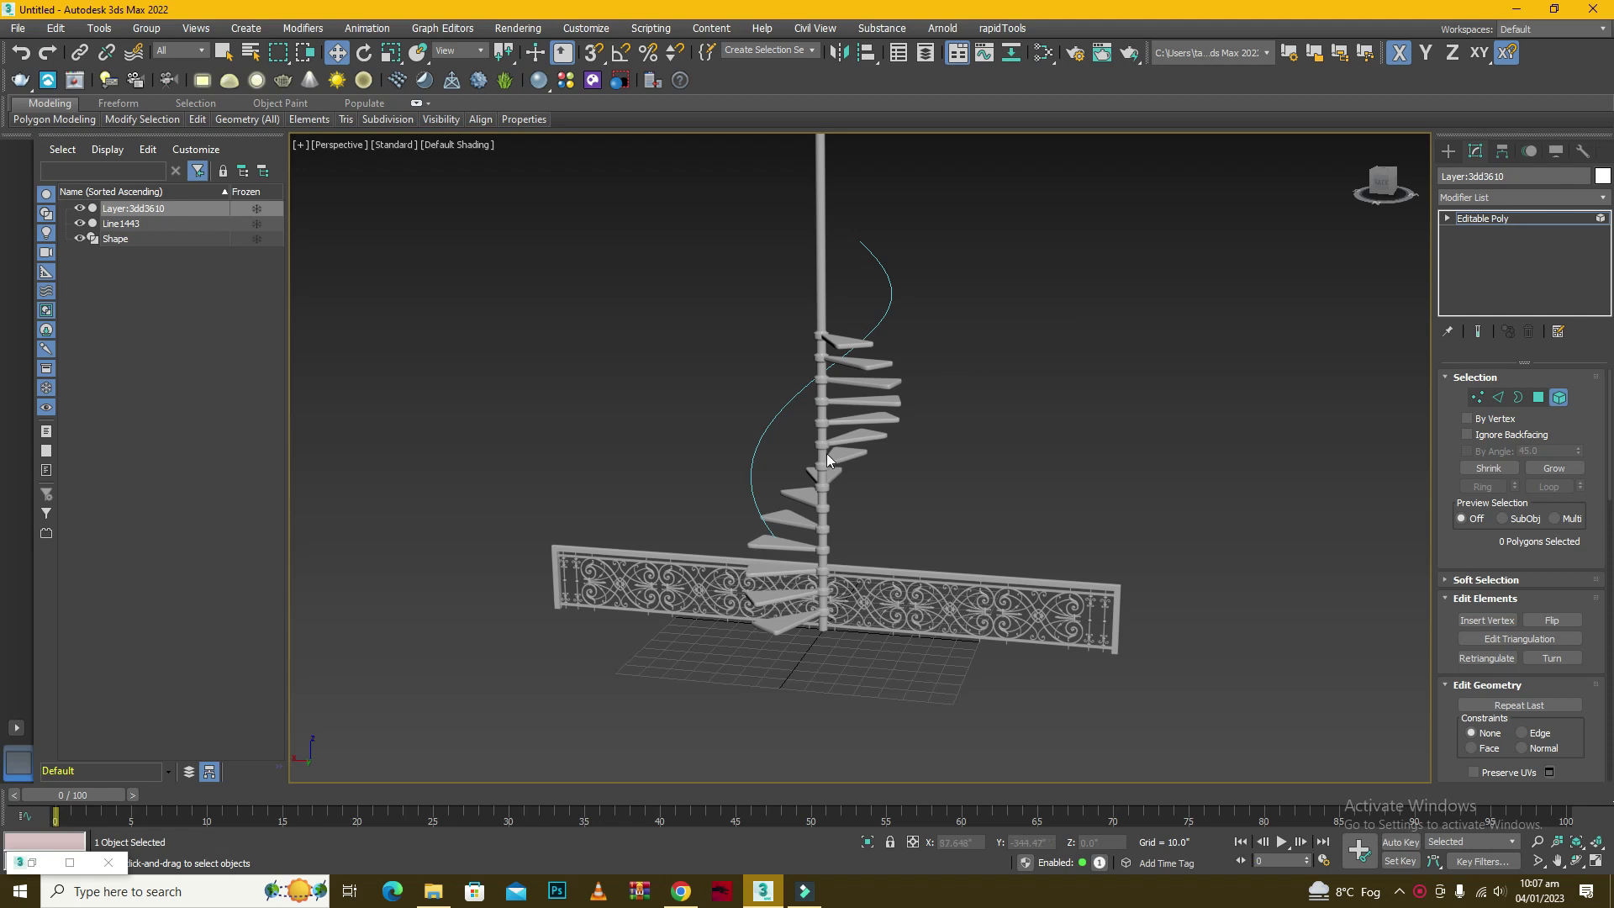
Examine the spiral staircase, the helical curve around it and the flat ornamental railing panel.
scroll(825, 452, "down", 2)
scroll(882, 421, "up", 2)
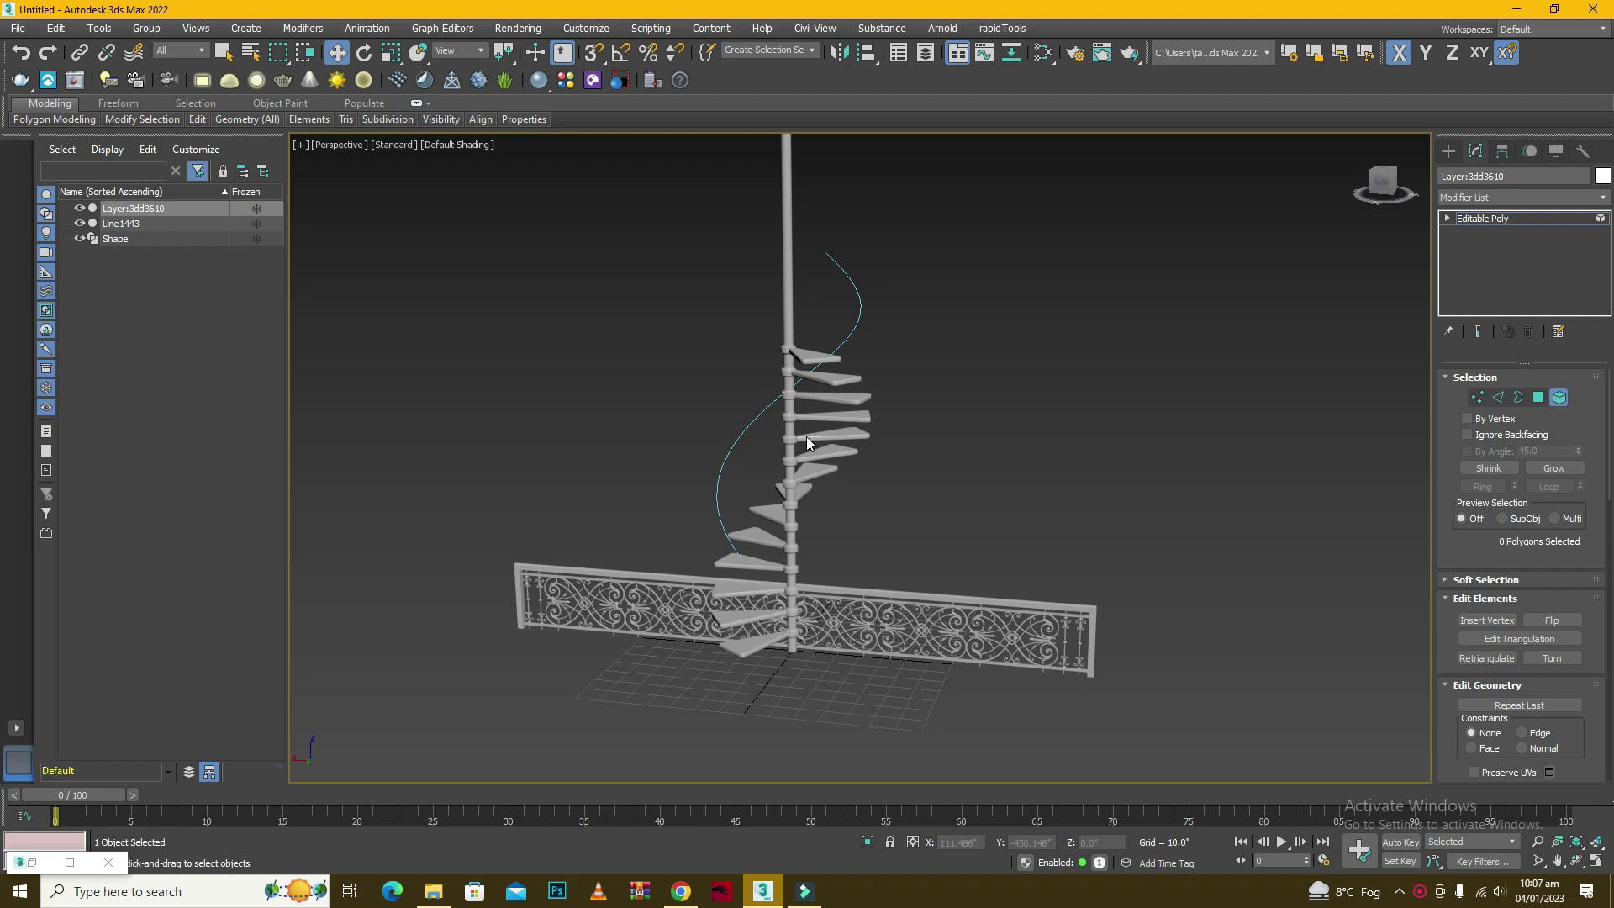
scroll(737, 513, "down", 2)
scroll(754, 431, "up", 2)
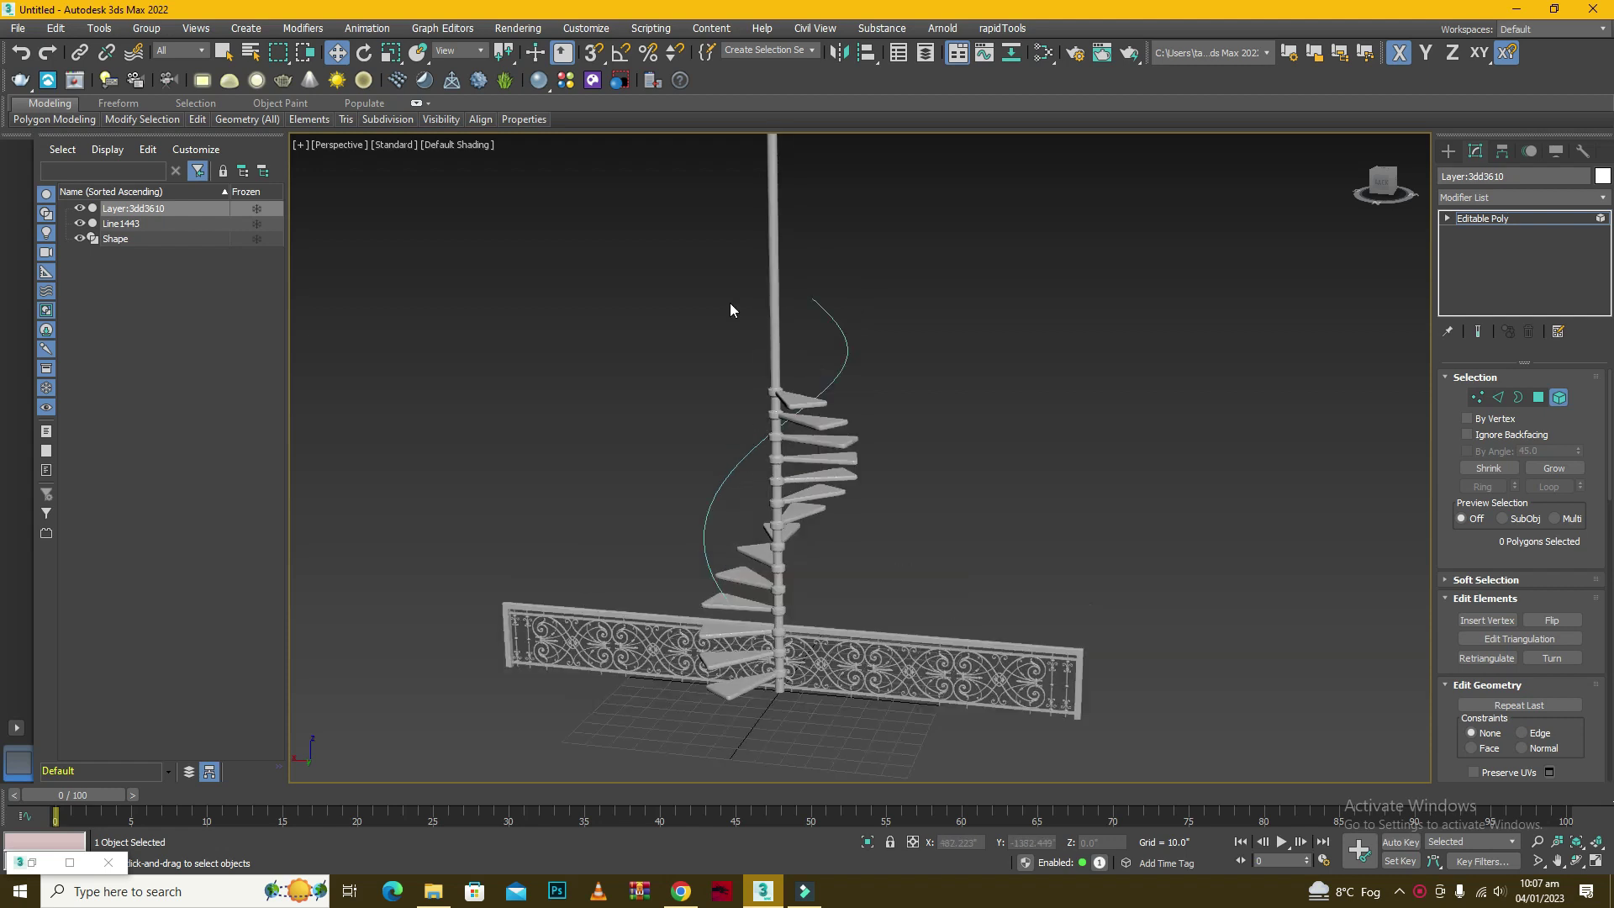
left_click_drag(730, 303, 786, 360)
scroll(830, 457, "up", 3)
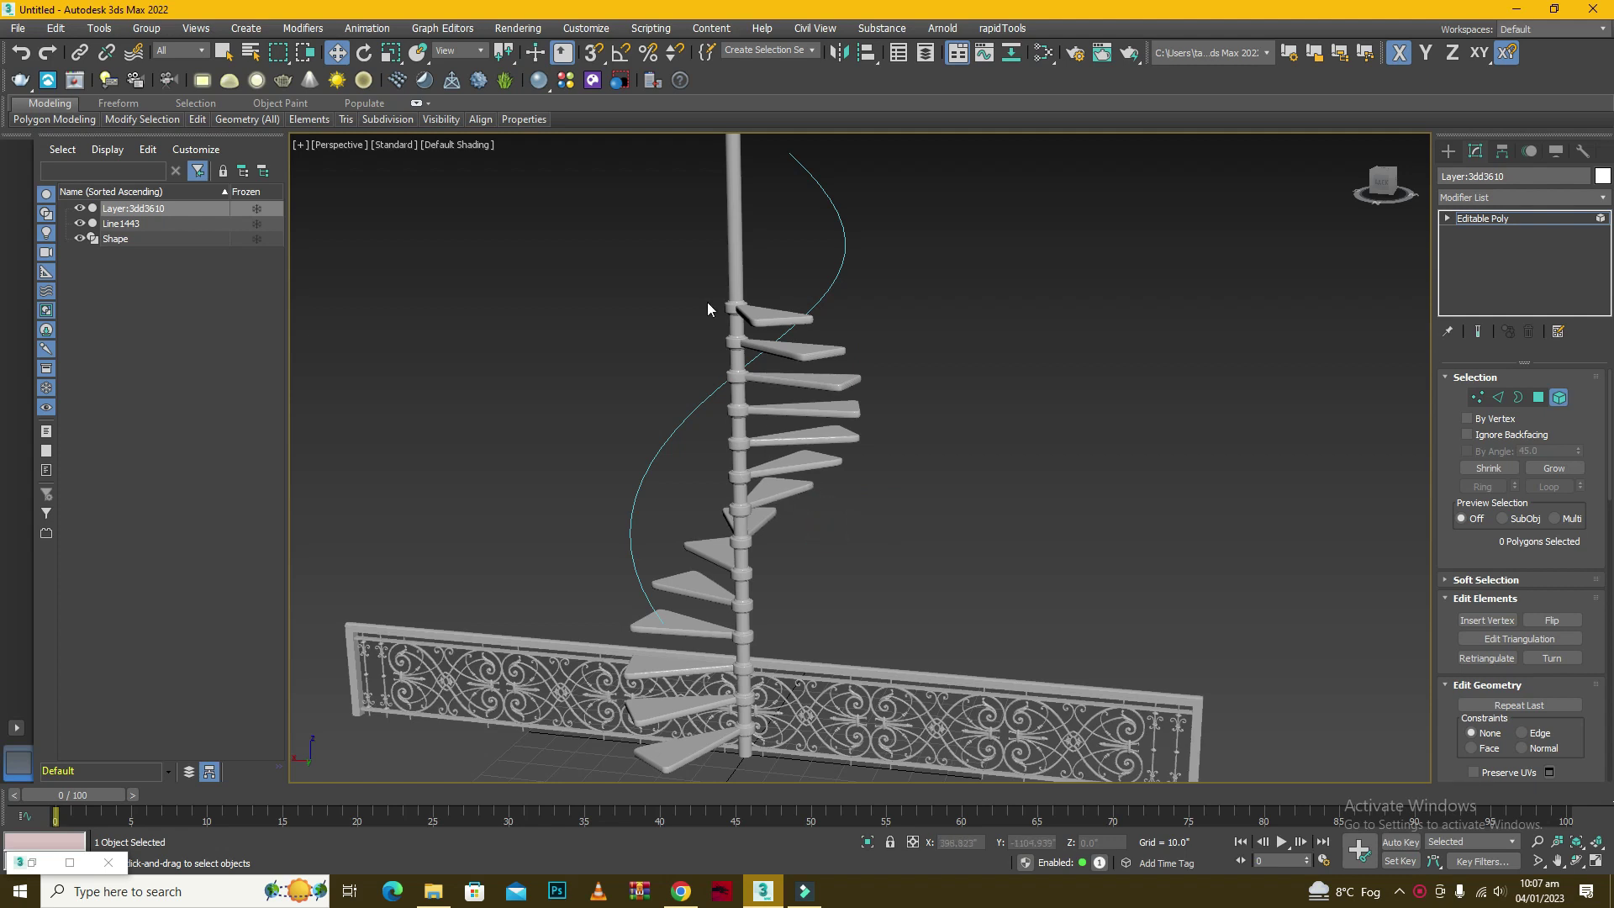
scroll(708, 308, "down", 3)
scroll(818, 574, "up", 2)
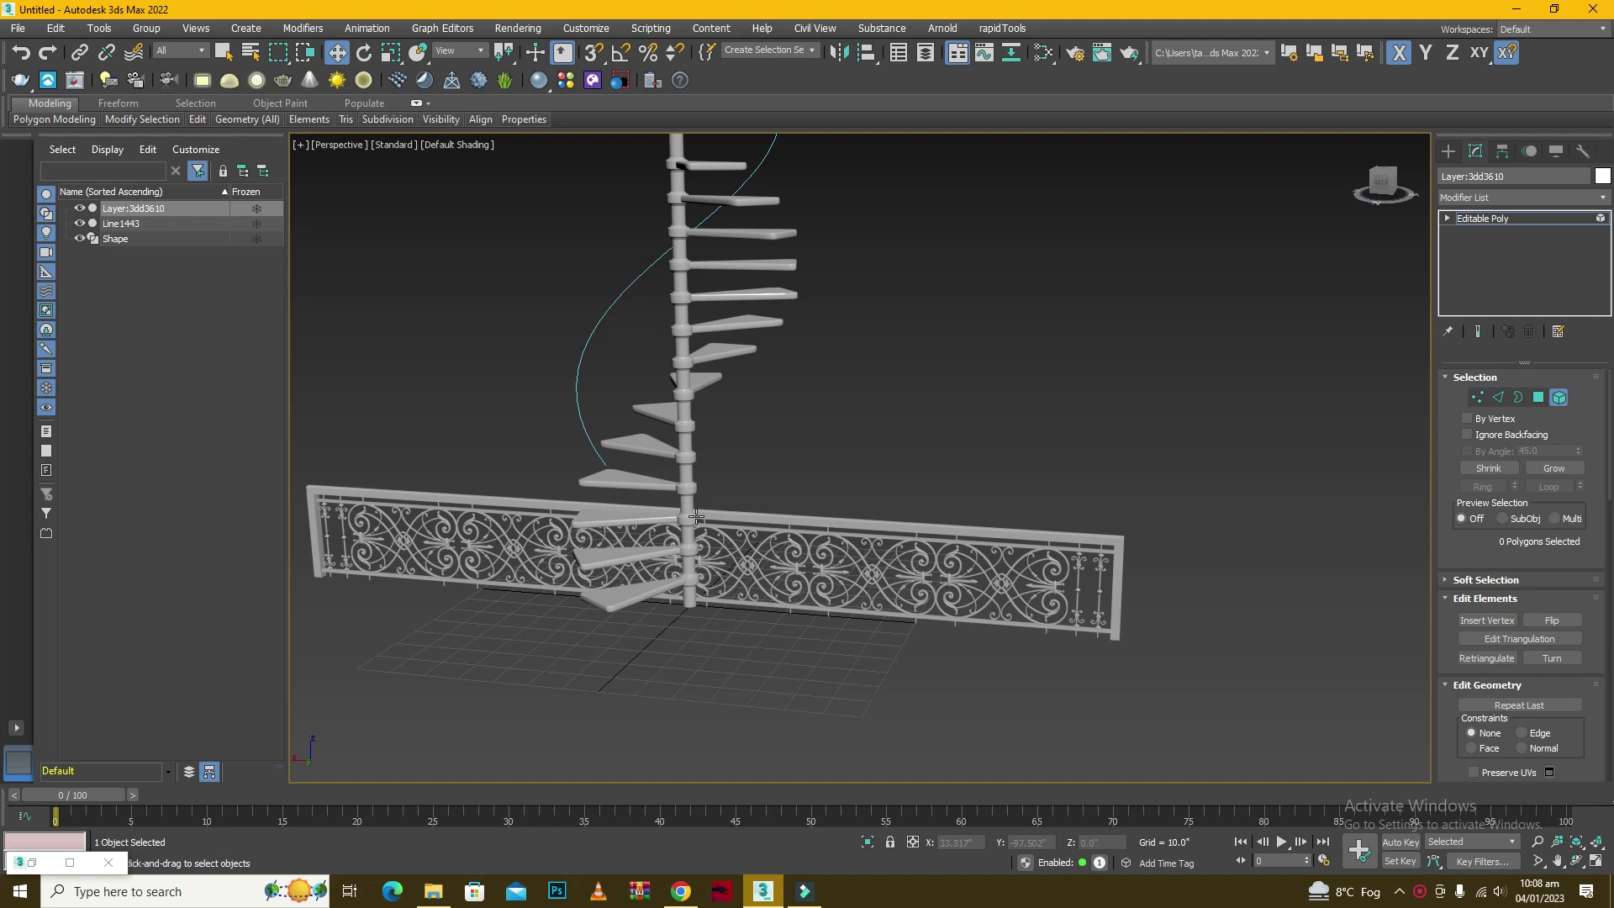
left_click_drag(1171, 502, 1047, 568)
left_click(891, 436)
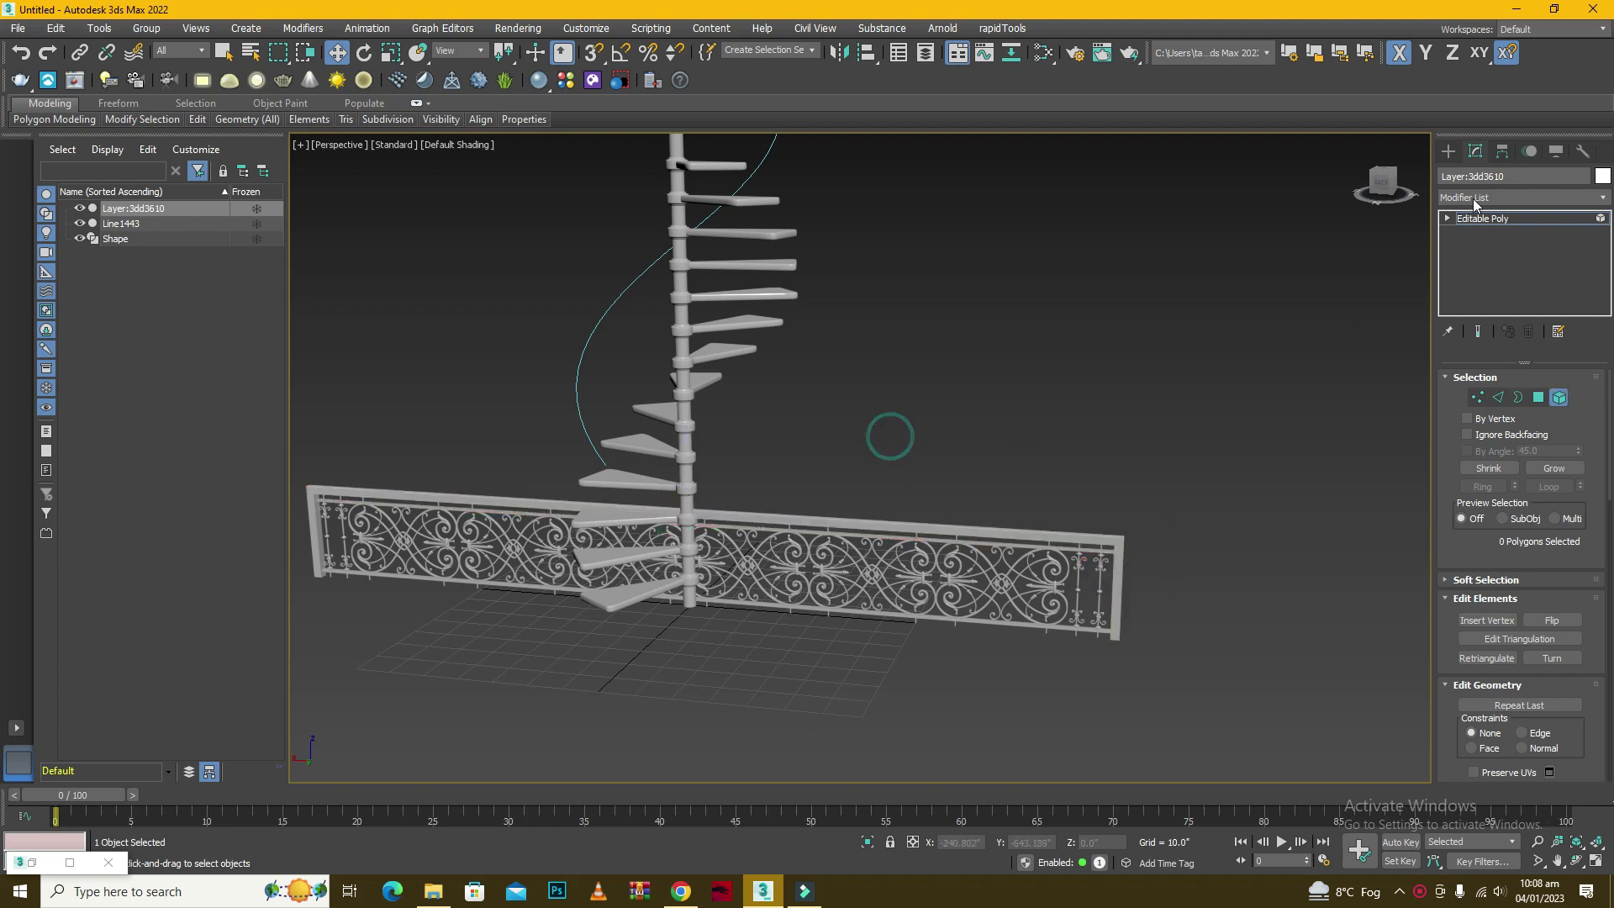
Leave element editing of the railing, select the helical curve and view it from above.
left_click(1446, 150)
scroll(758, 590, "down", 4)
left_click(896, 362)
scroll(705, 551, "up", 4)
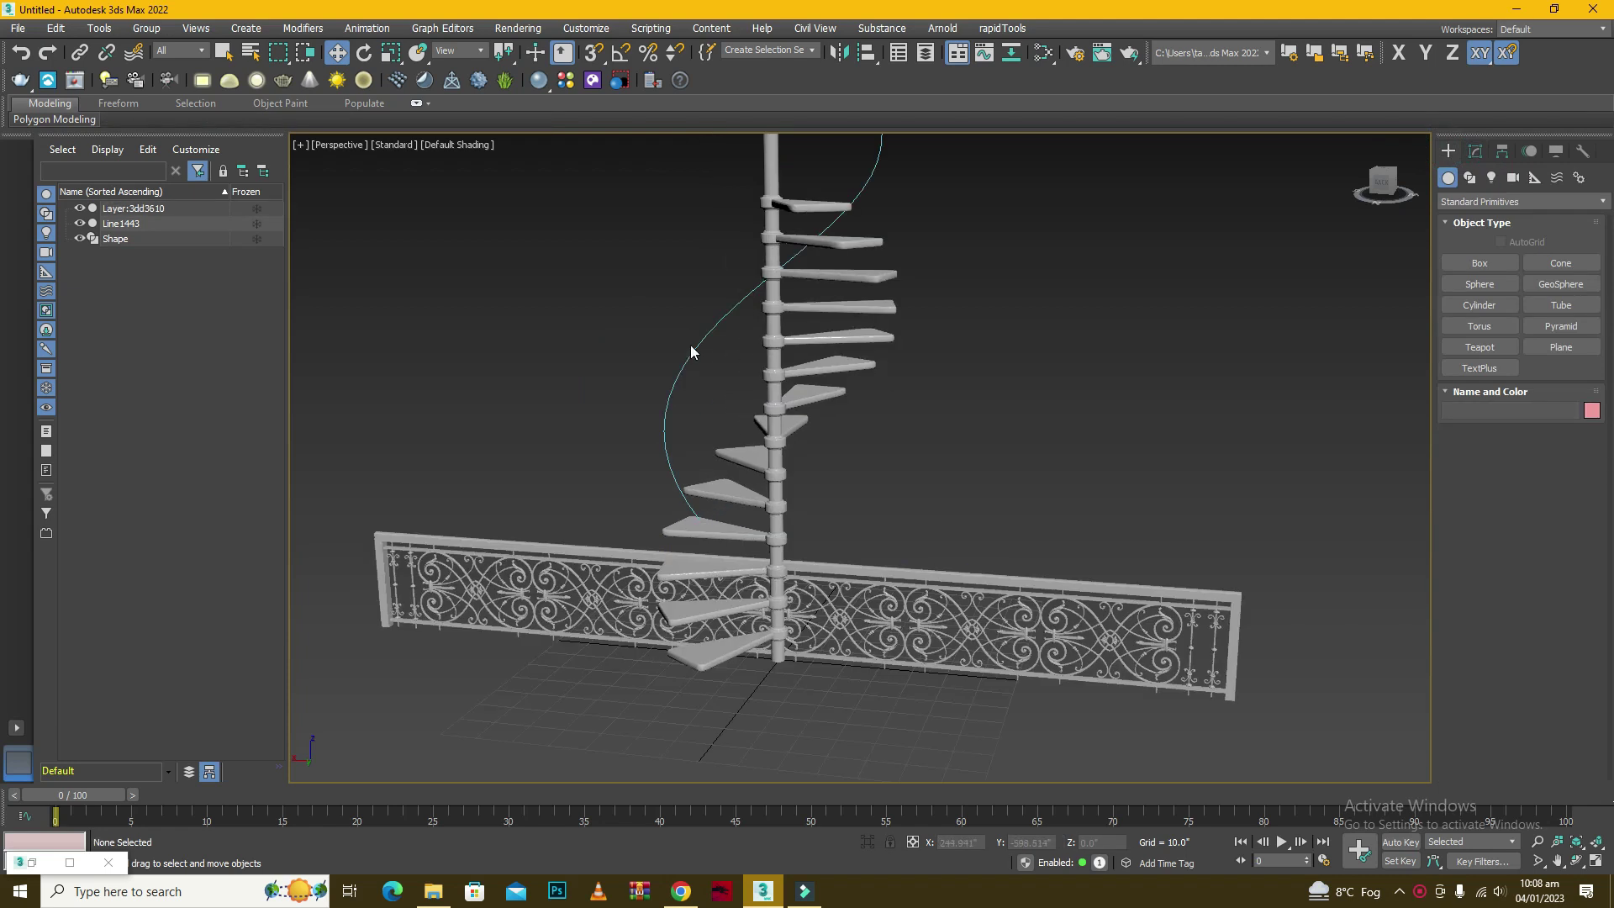
left_click(664, 336)
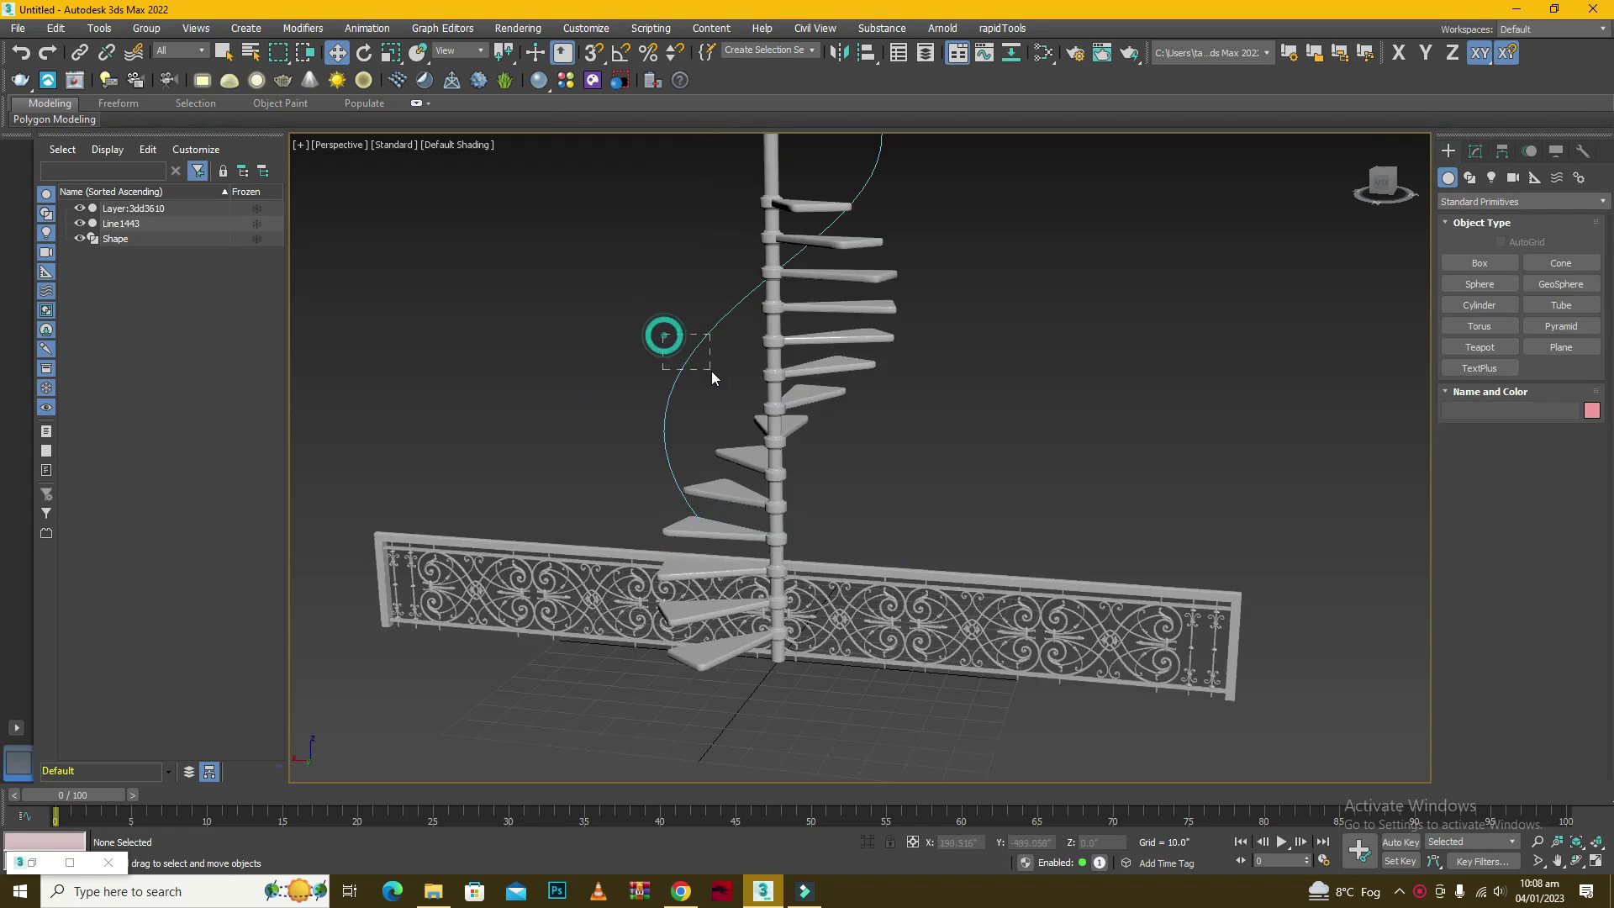
left_click(1382, 171)
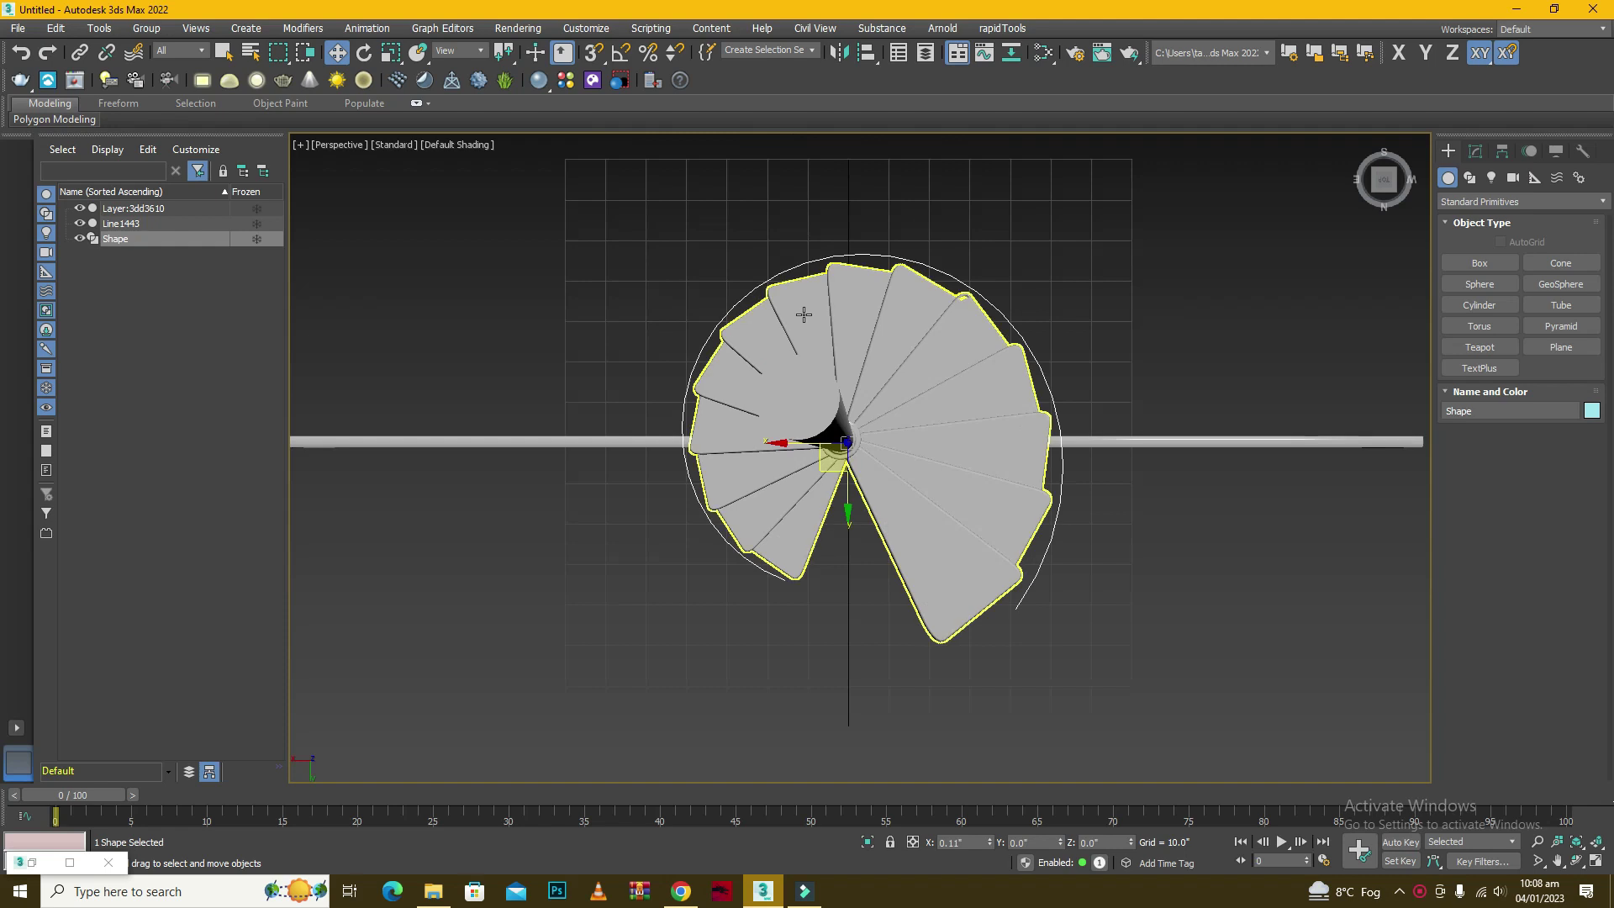
Examine how the helical curve runs around the outer edge of the stair treads, in perspective and from above.
left_click(1026, 247)
scroll(1011, 287, "down", 3)
key("shift+w")
mouse_move(831, 387)
left_mouse_down()
mouse_move(879, 328)
mouse_move(925, 197)
mouse_move(1066, 214)
left_mouse_up()
key("w")
left_click(962, 349)
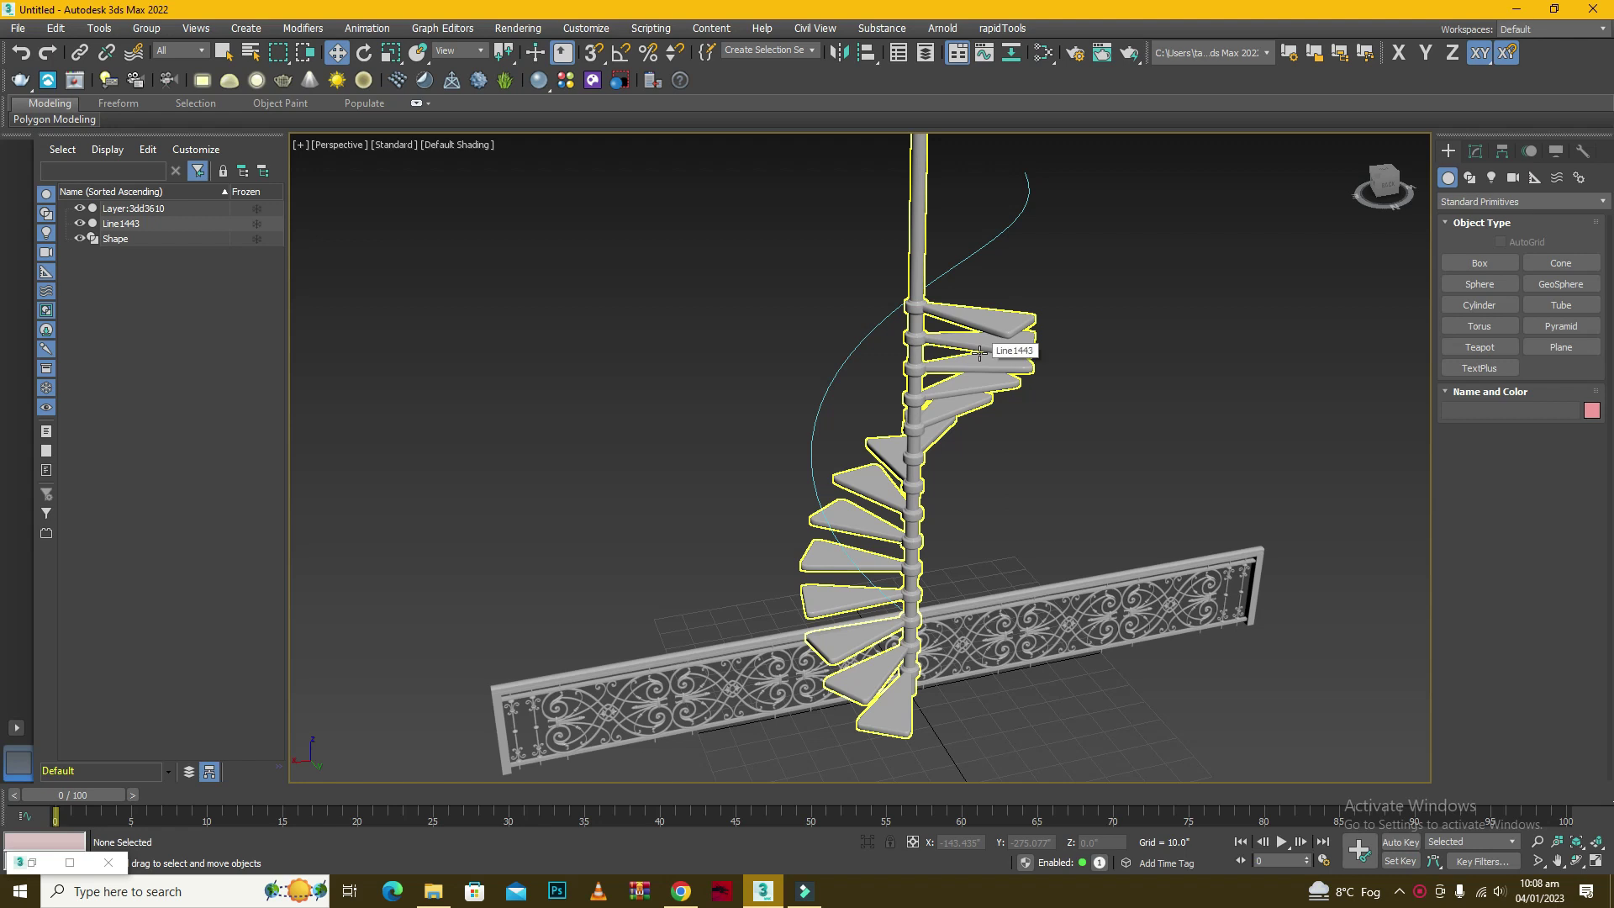
left_click_drag(1069, 194, 982, 228)
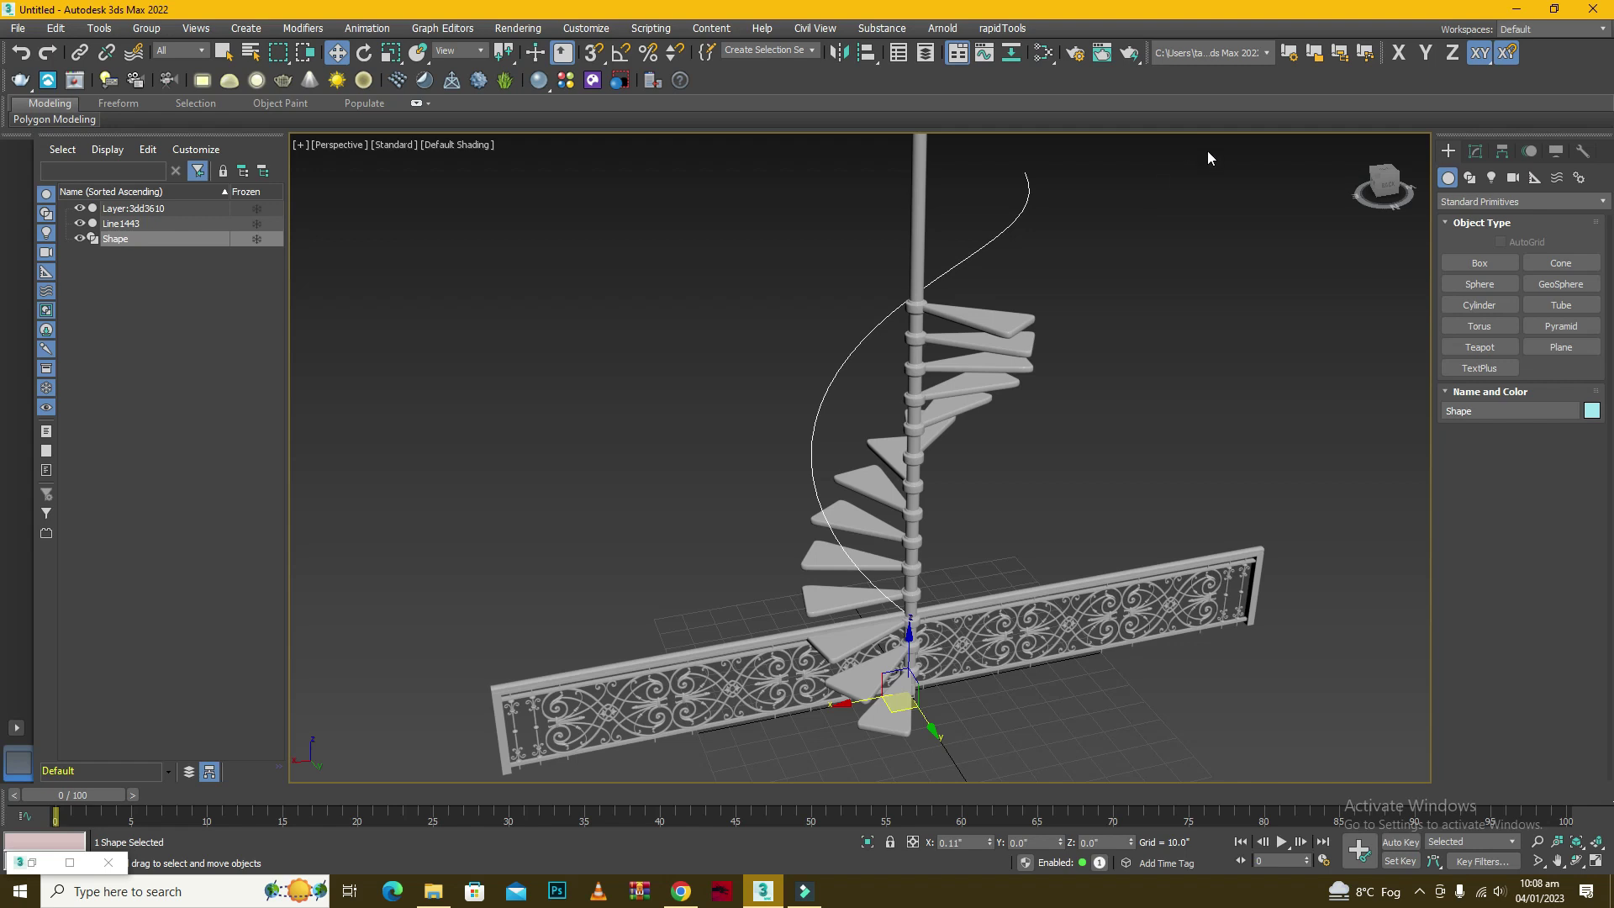
left_click(1380, 175)
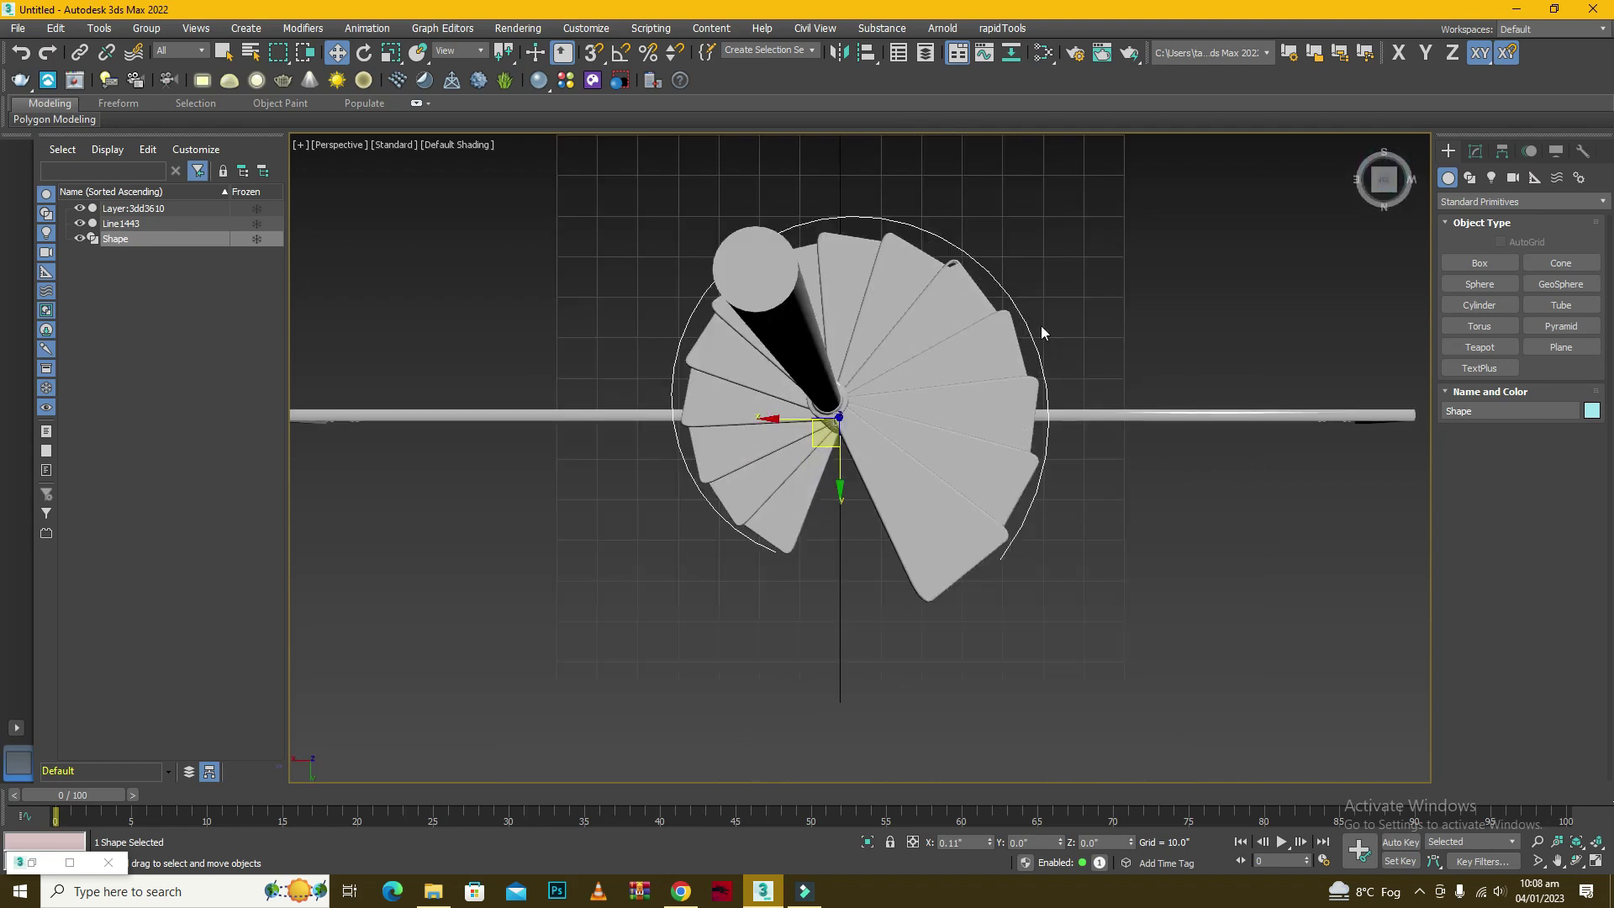
left_click_drag(1053, 282, 993, 300)
left_click(1011, 268)
left_click(990, 286)
left_click(1027, 267)
left_click(1003, 286)
left_click(1039, 242)
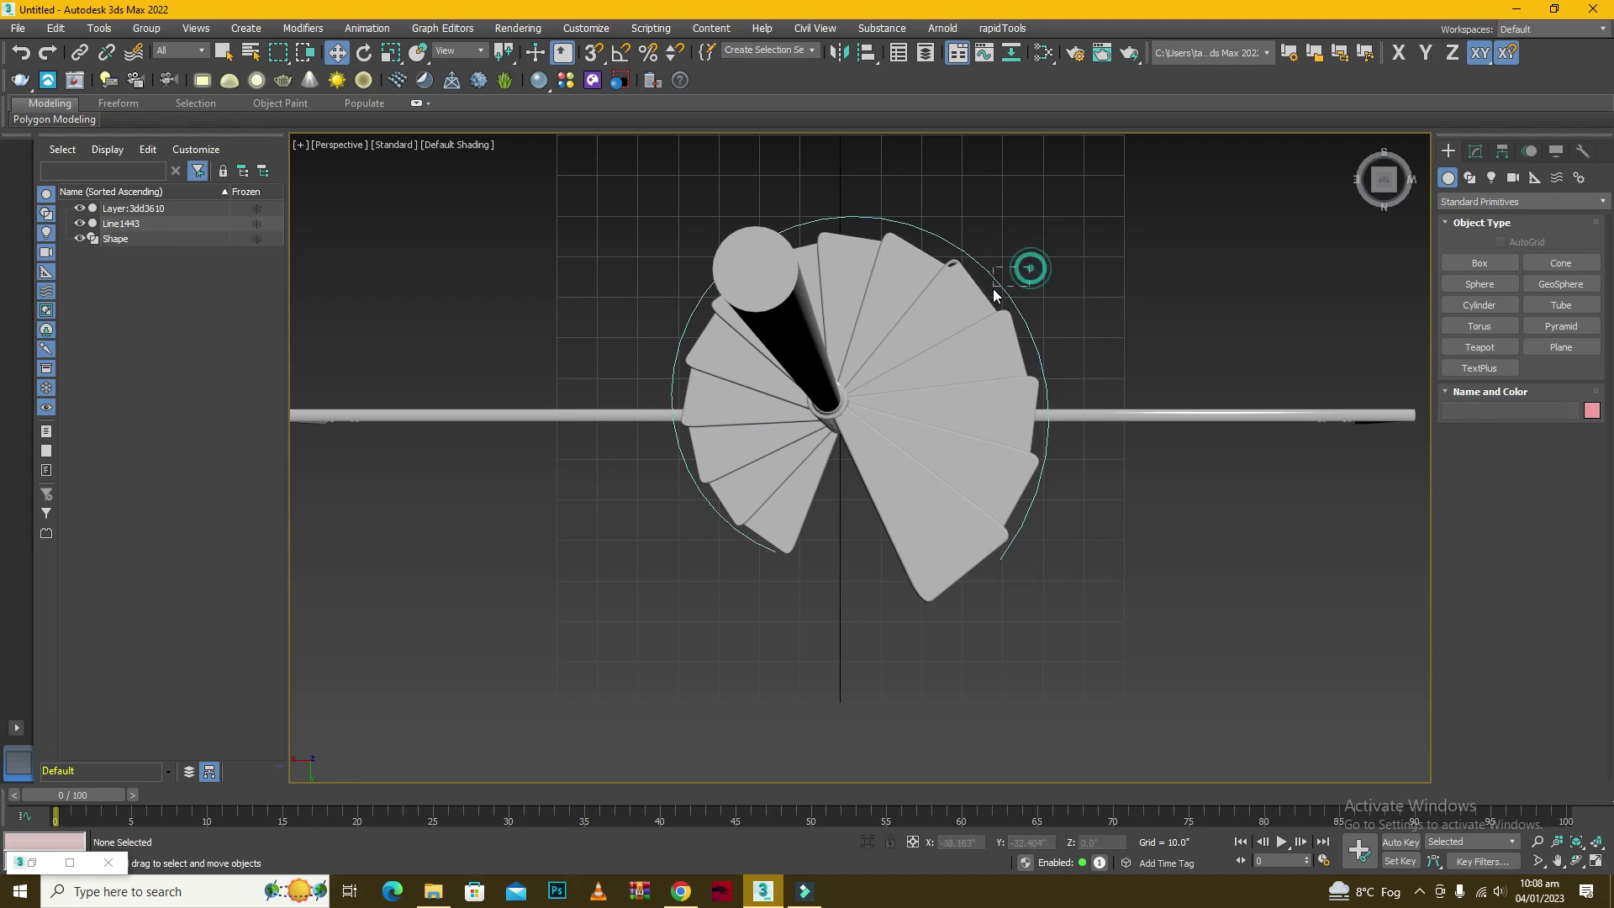
left_click(992, 290)
left_click(1004, 281)
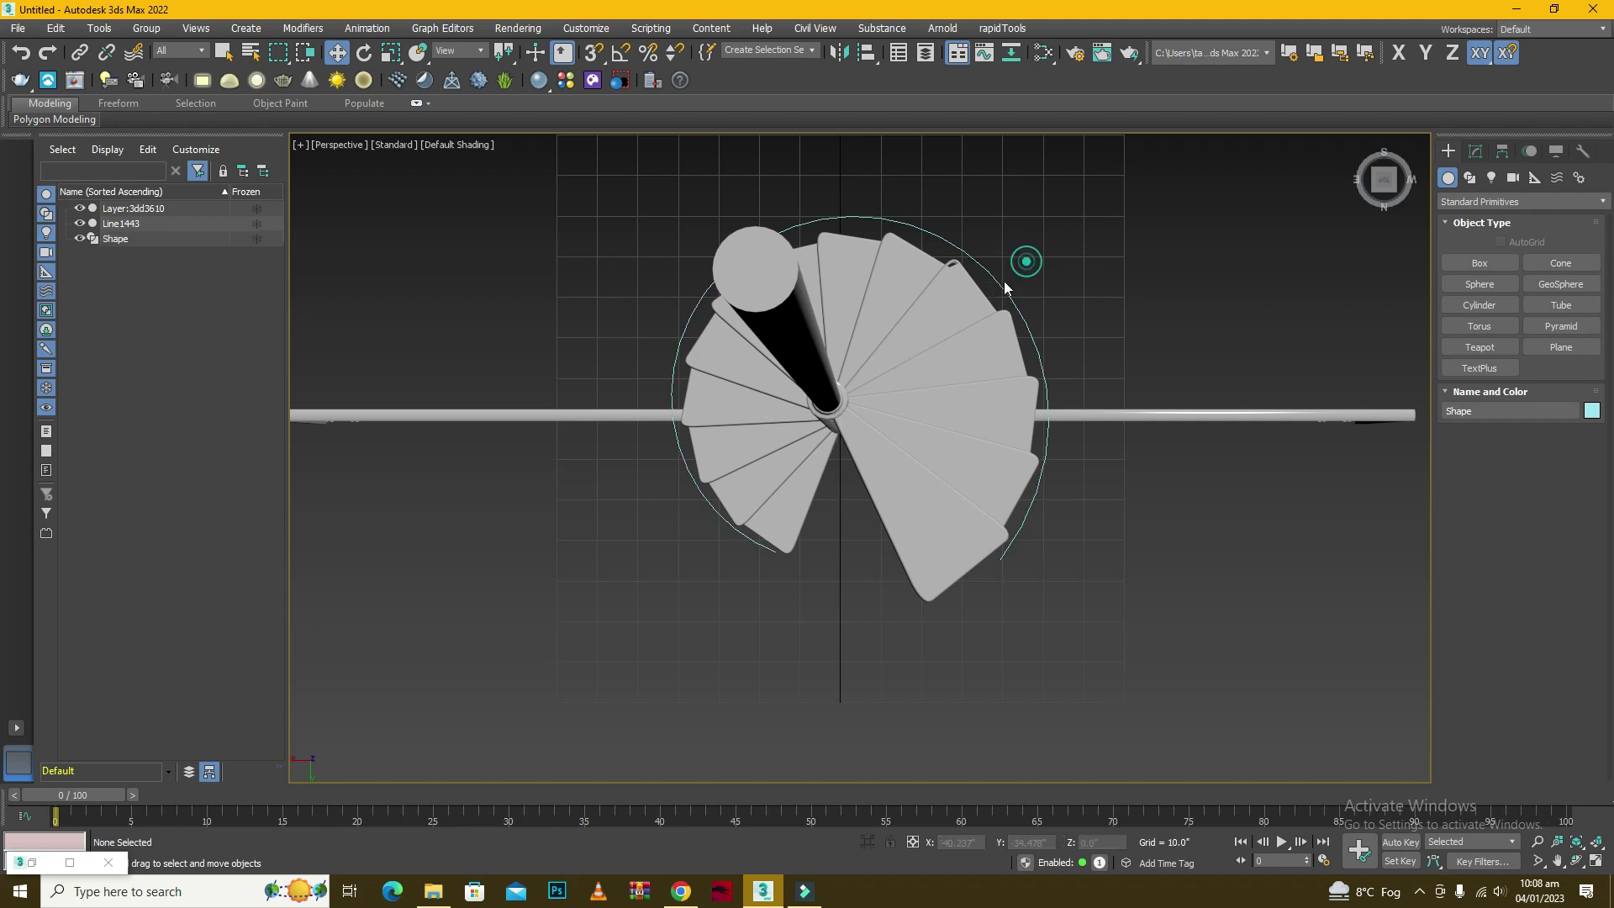
left_click(990, 289)
left_click(1043, 262)
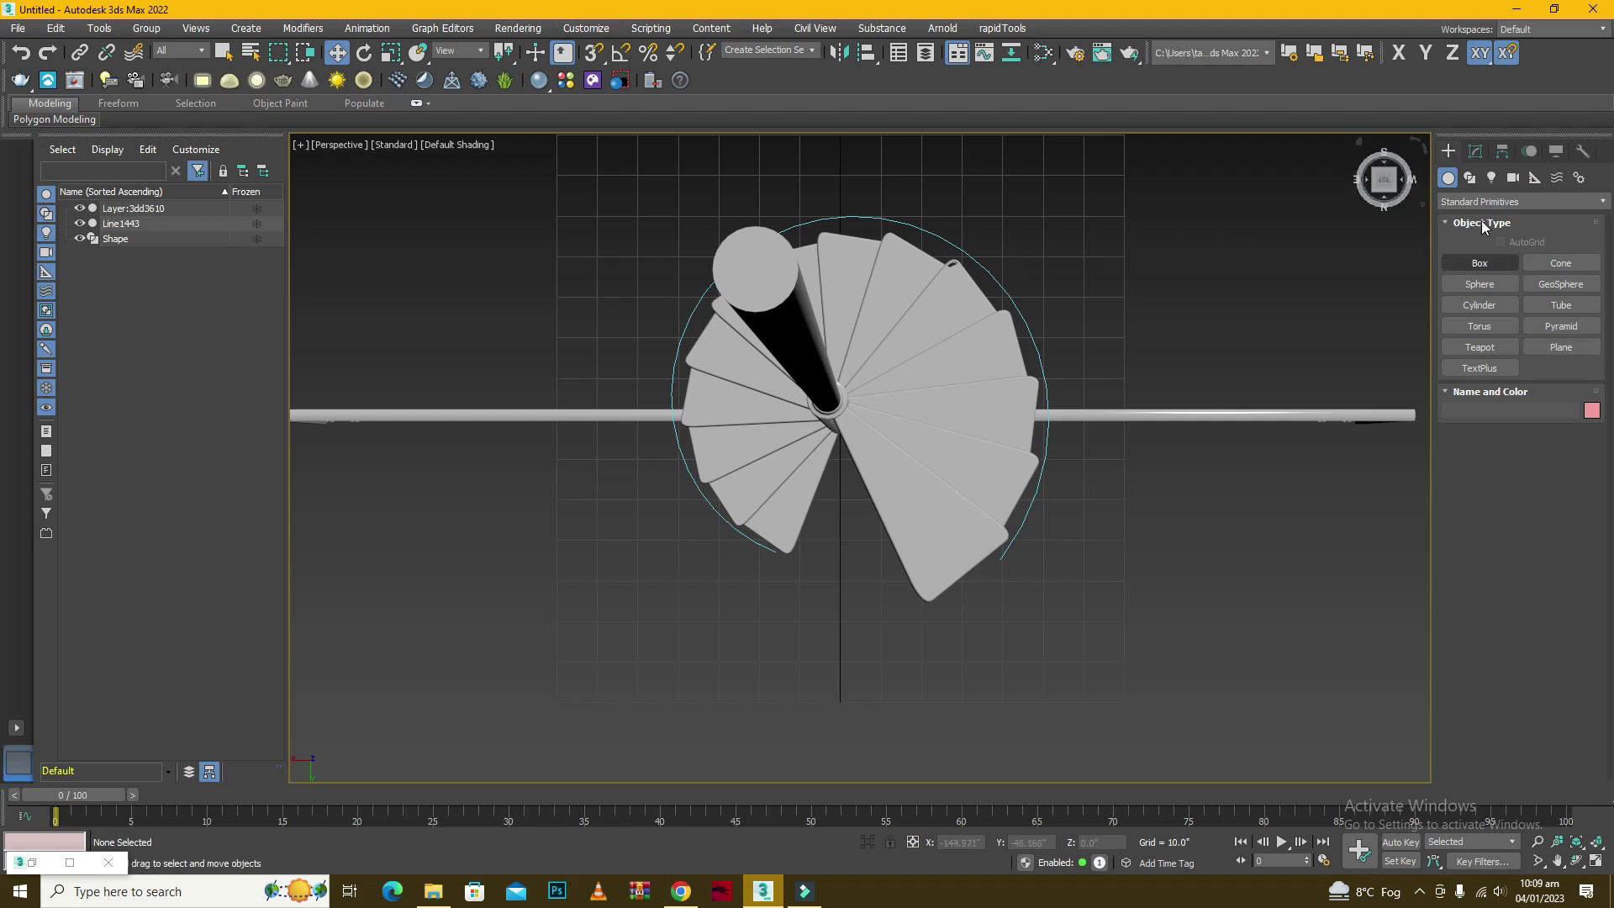
Switch the top-down perspective view to orthographic projection.
left_click(1470, 178)
left_click(1473, 285)
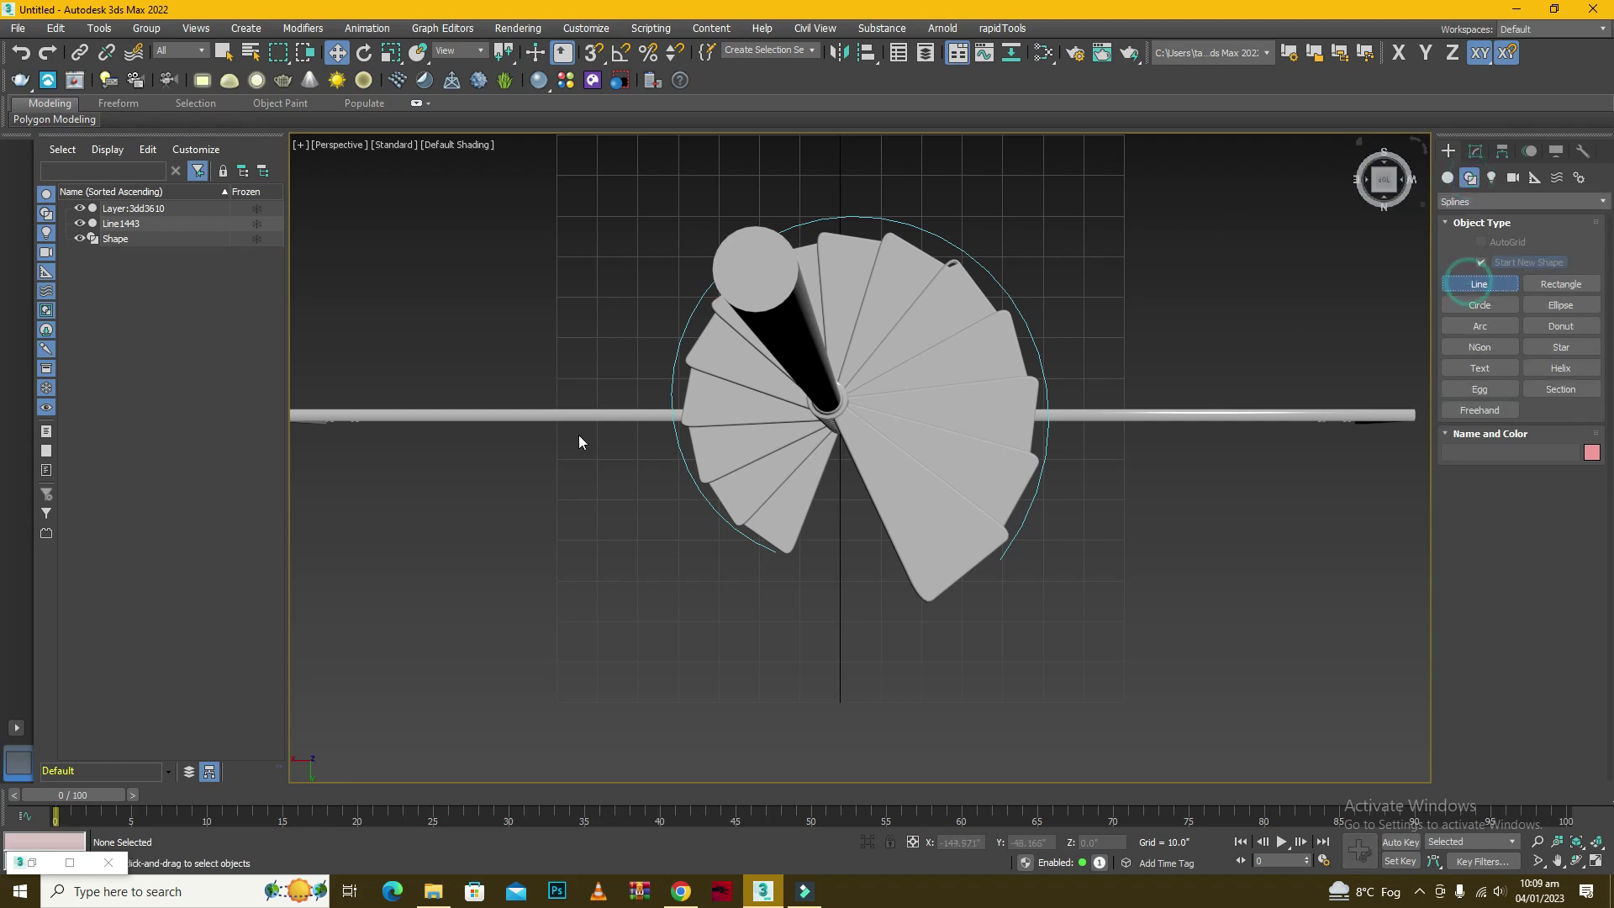
left_click(324, 148)
right_click(337, 200)
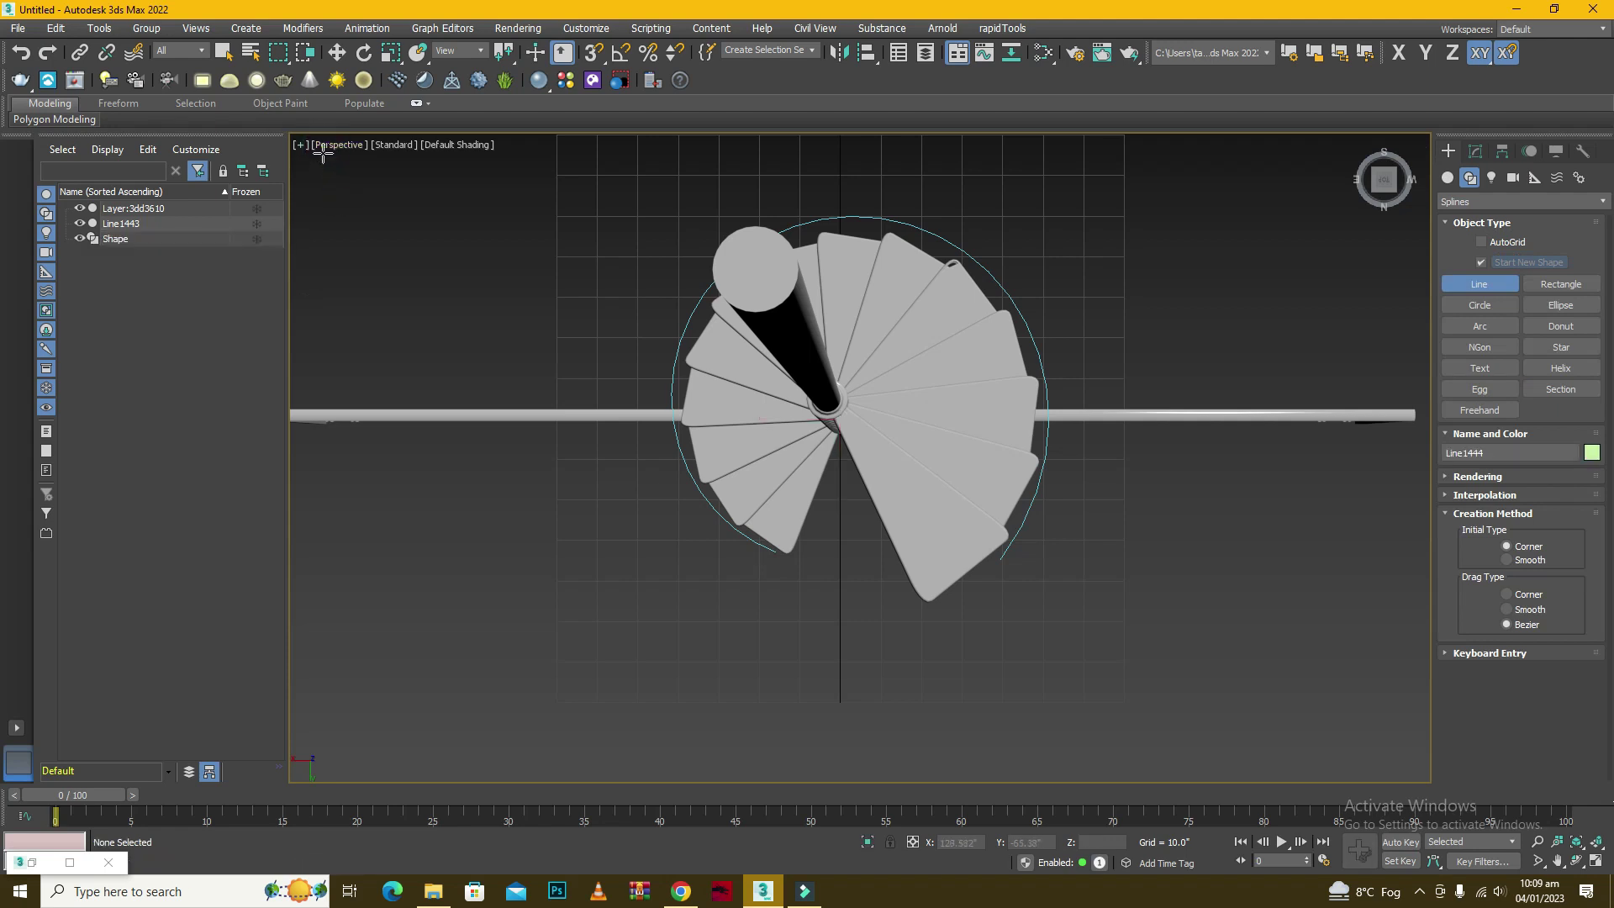
left_click(330, 148)
left_click(359, 219)
Isolate the helical curve and turn on 3D snapping.
scroll(515, 343, "up", 2)
key("w")
left_click(915, 210)
right_click(1007, 198)
left_click(1033, 46)
key("s")
Trace the helical curve from end to end with a snapped five-vertex Bezier line.
left_click(1480, 284)
left_click(762, 704)
left_click_drag(642, 377, 648, 328)
key("BackSpace")
left_click_drag(620, 453, 617, 300)
left_click(1109, 468)
left_click(1041, 645)
right_click(926, 457)
Open vertex editing on Line1444 and adjust the first vertex's Bezier handle to follow the helix from above.
left_click(1476, 151)
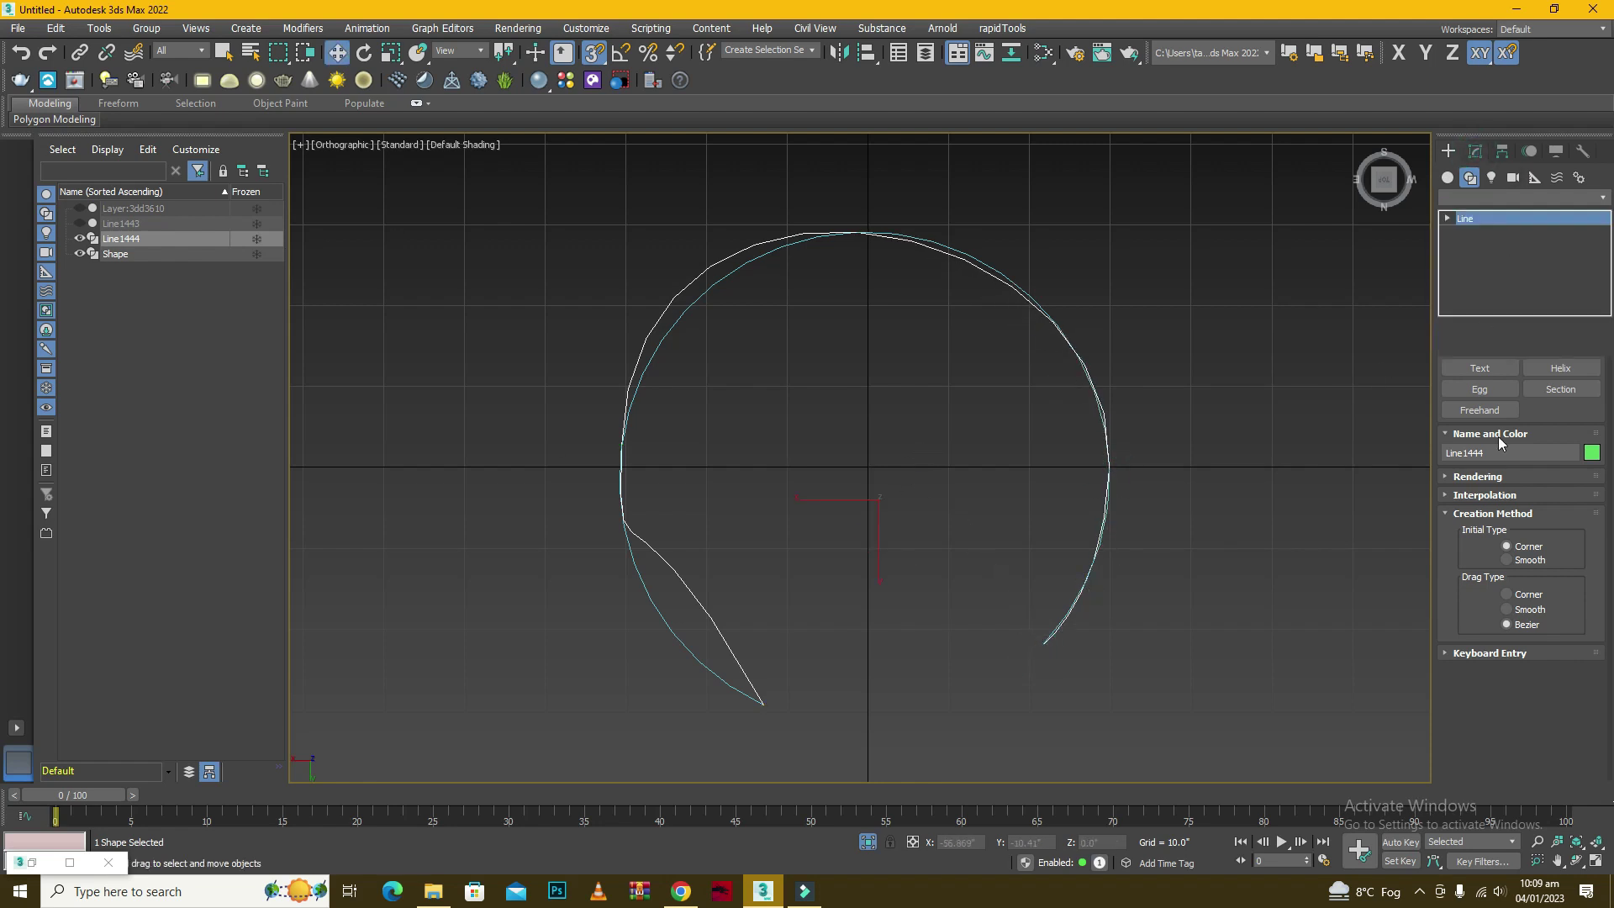
left_click(1501, 419)
left_click(763, 704)
scroll(750, 607, "down", 2)
scroll(756, 667, "up", 2)
left_click_drag(623, 394, 666, 502)
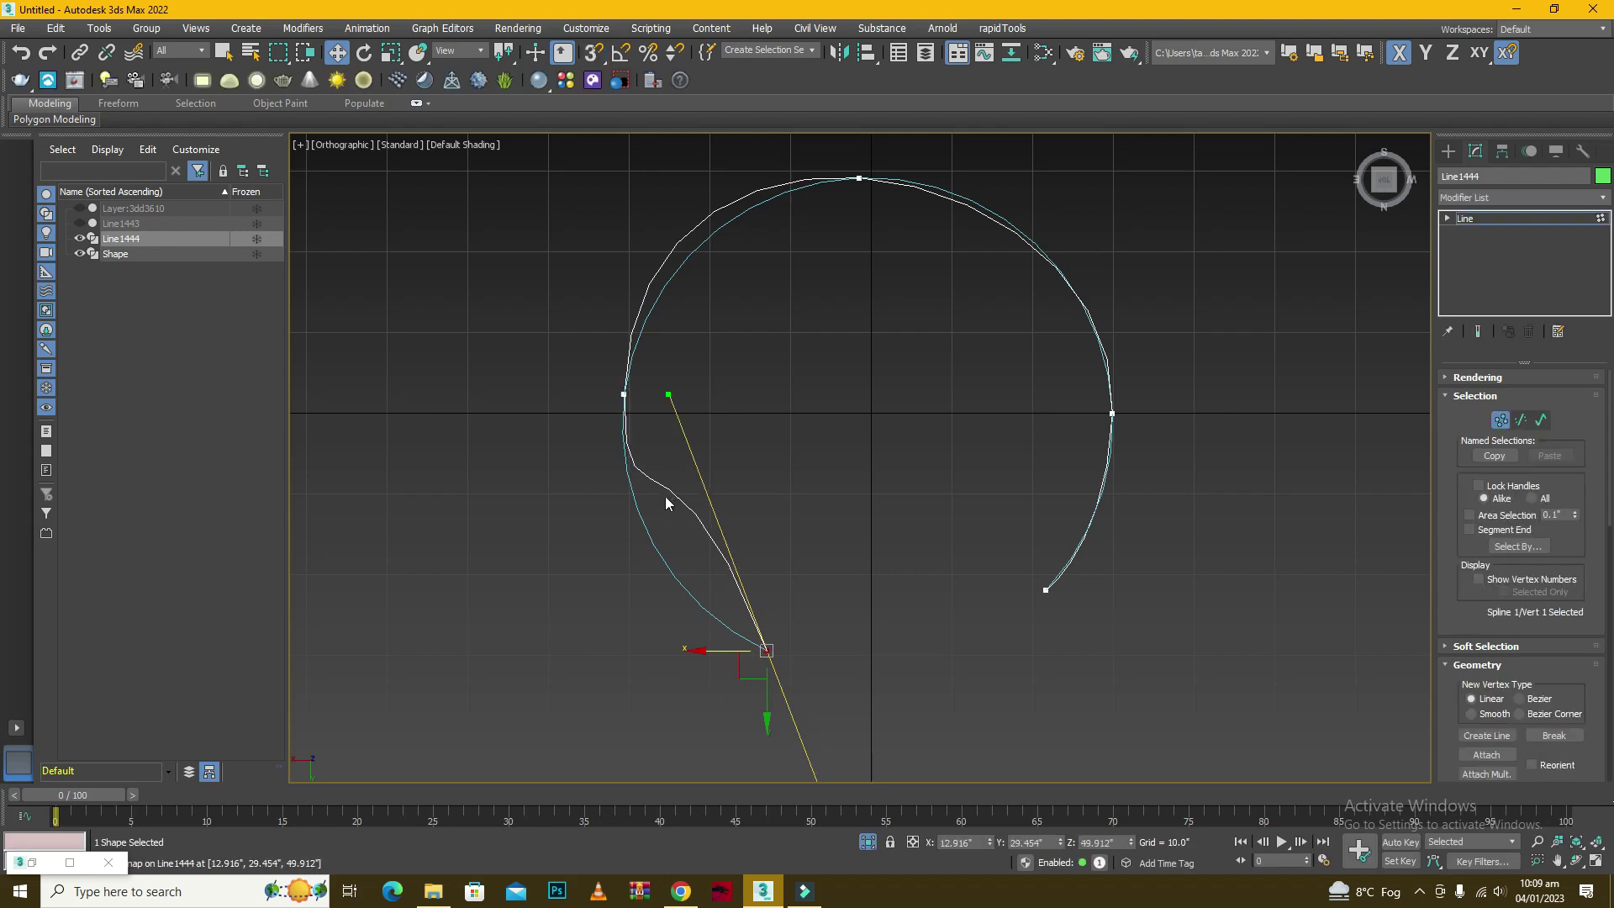
left_click(740, 674)
left_click_drag(668, 395, 619, 605)
Adjust the Bezier handles of the second and third vertices so the line matches the helix outline from above.
scroll(604, 380, "up", 2)
left_click(633, 400)
middle_click_drag(676, 589, 679, 665)
left_click_drag(650, 276, 646, 296)
key("ctrl+z")
left_click(969, 172)
left_click_drag(788, 162, 853, 169)
scroll(788, 204, "up", 2)
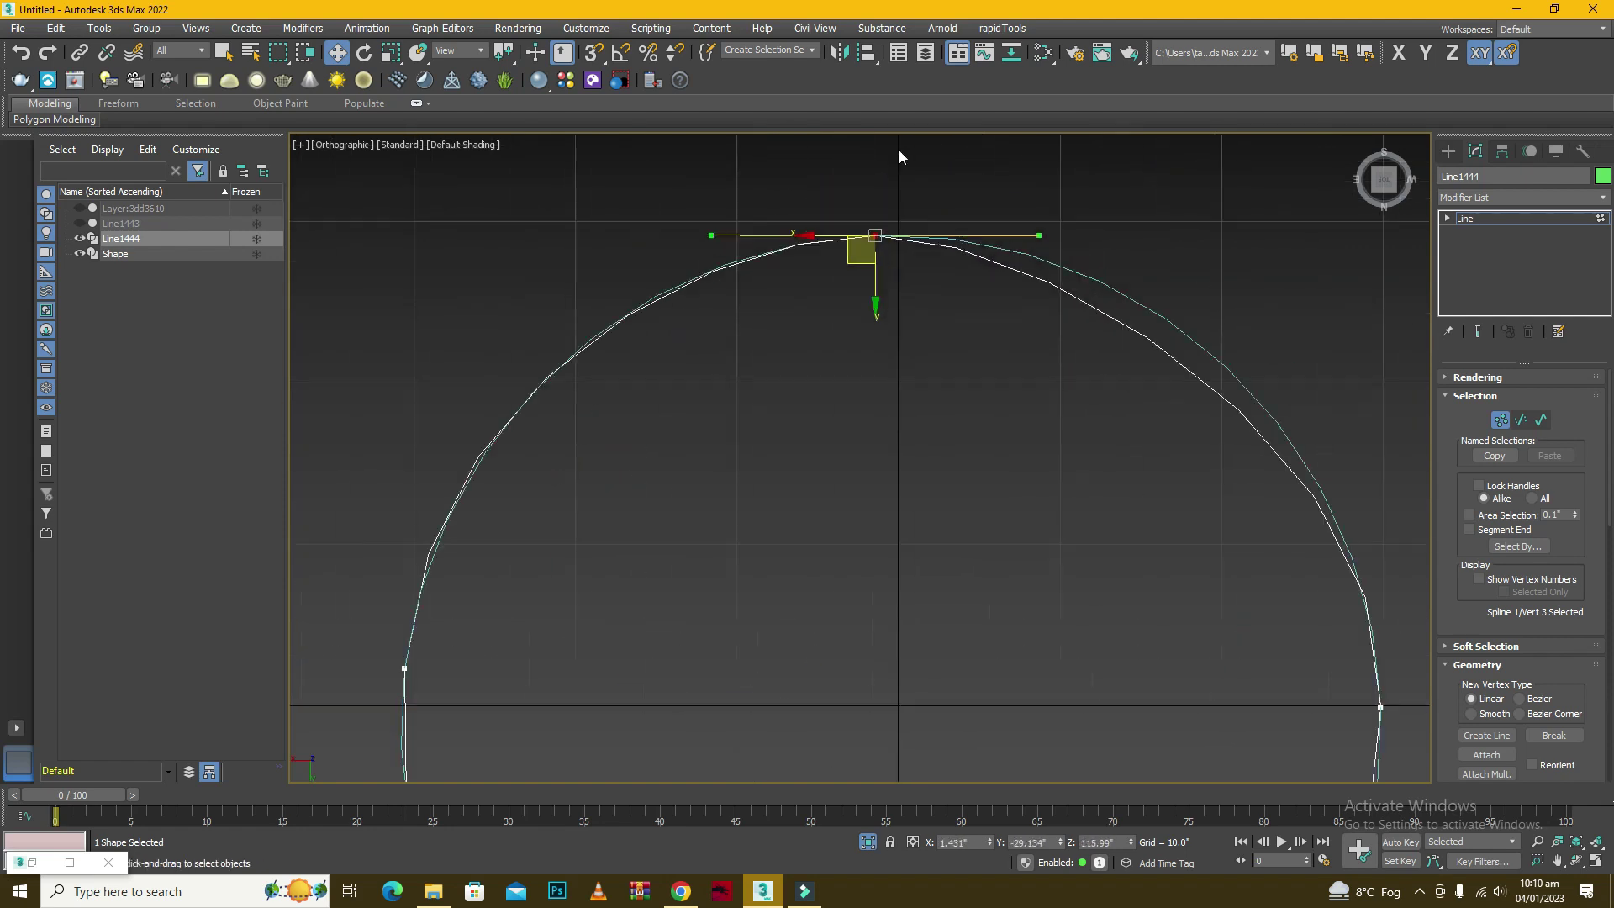
left_click_drag(712, 236, 707, 233)
left_click(404, 668)
left_click_drag(423, 379, 430, 383)
Adjust both Bezier handles of the fourth vertex so the remaining arc matches the helix outline from above.
scroll(432, 385, "down", 2)
middle_click_drag(452, 695, 464, 548)
middle_click_drag(747, 141, 642, 269)
left_click(1009, 595)
left_click_drag(1019, 405, 977, 321)
scroll(977, 321, "down", 2)
left_click(918, 661)
scroll(912, 674, "up", 2)
left_click(1004, 422)
left_click_drag(1017, 656, 1013, 571)
scroll(1013, 593, "down", 2)
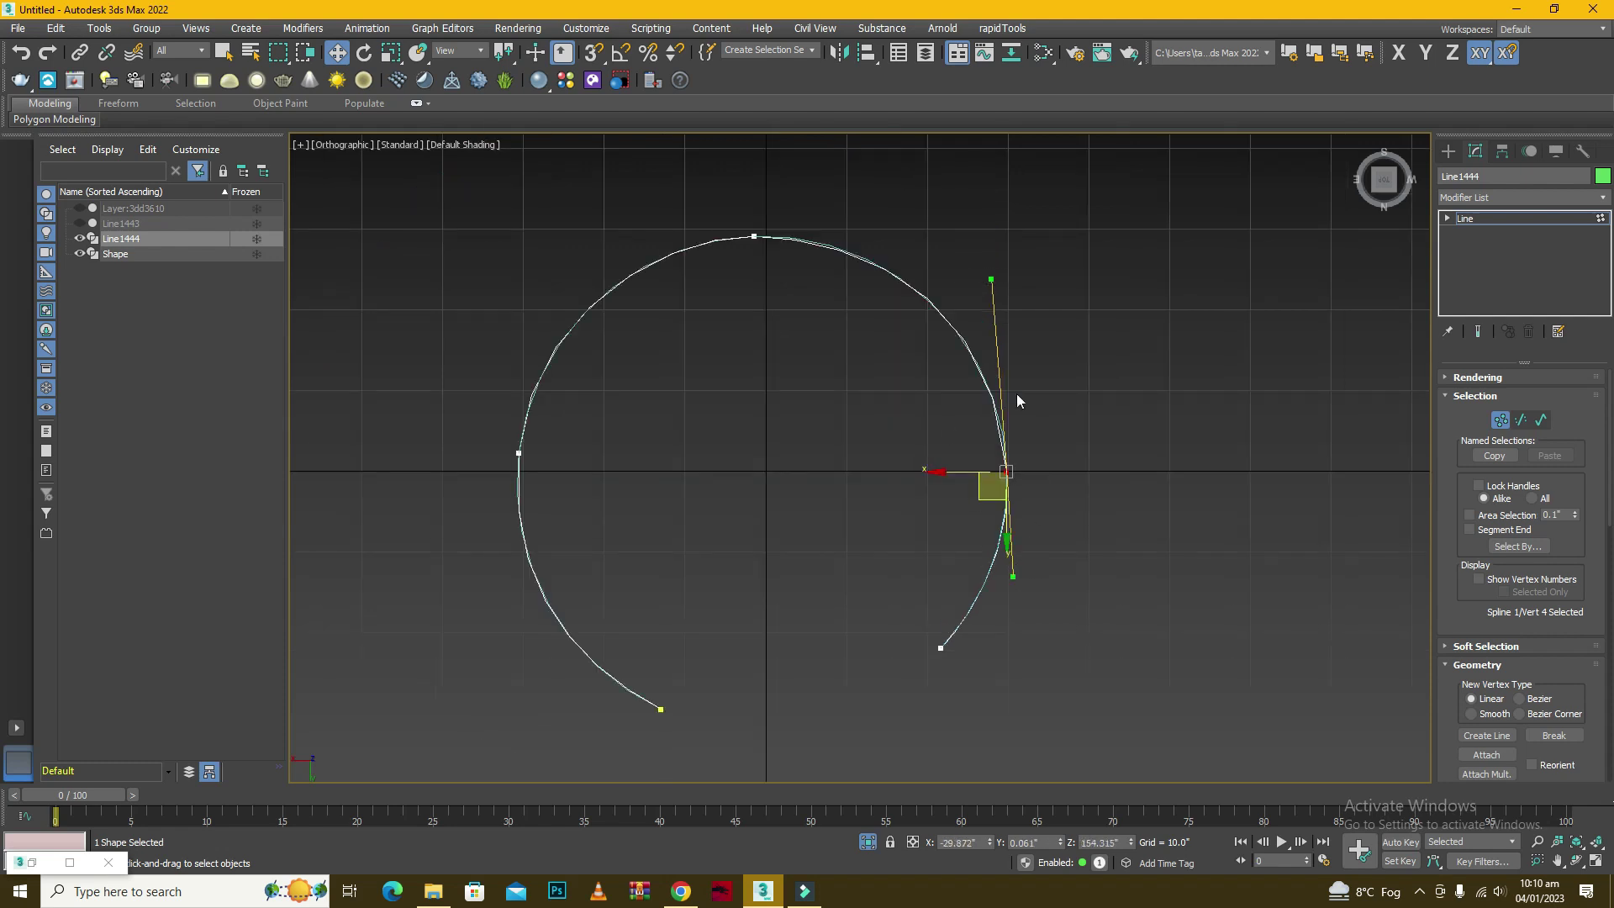
middle_click_drag(963, 573, 958, 501)
In the back view, align the Bezier handles of the line's middle vertex with the slope of the helix.
left_click(1449, 154)
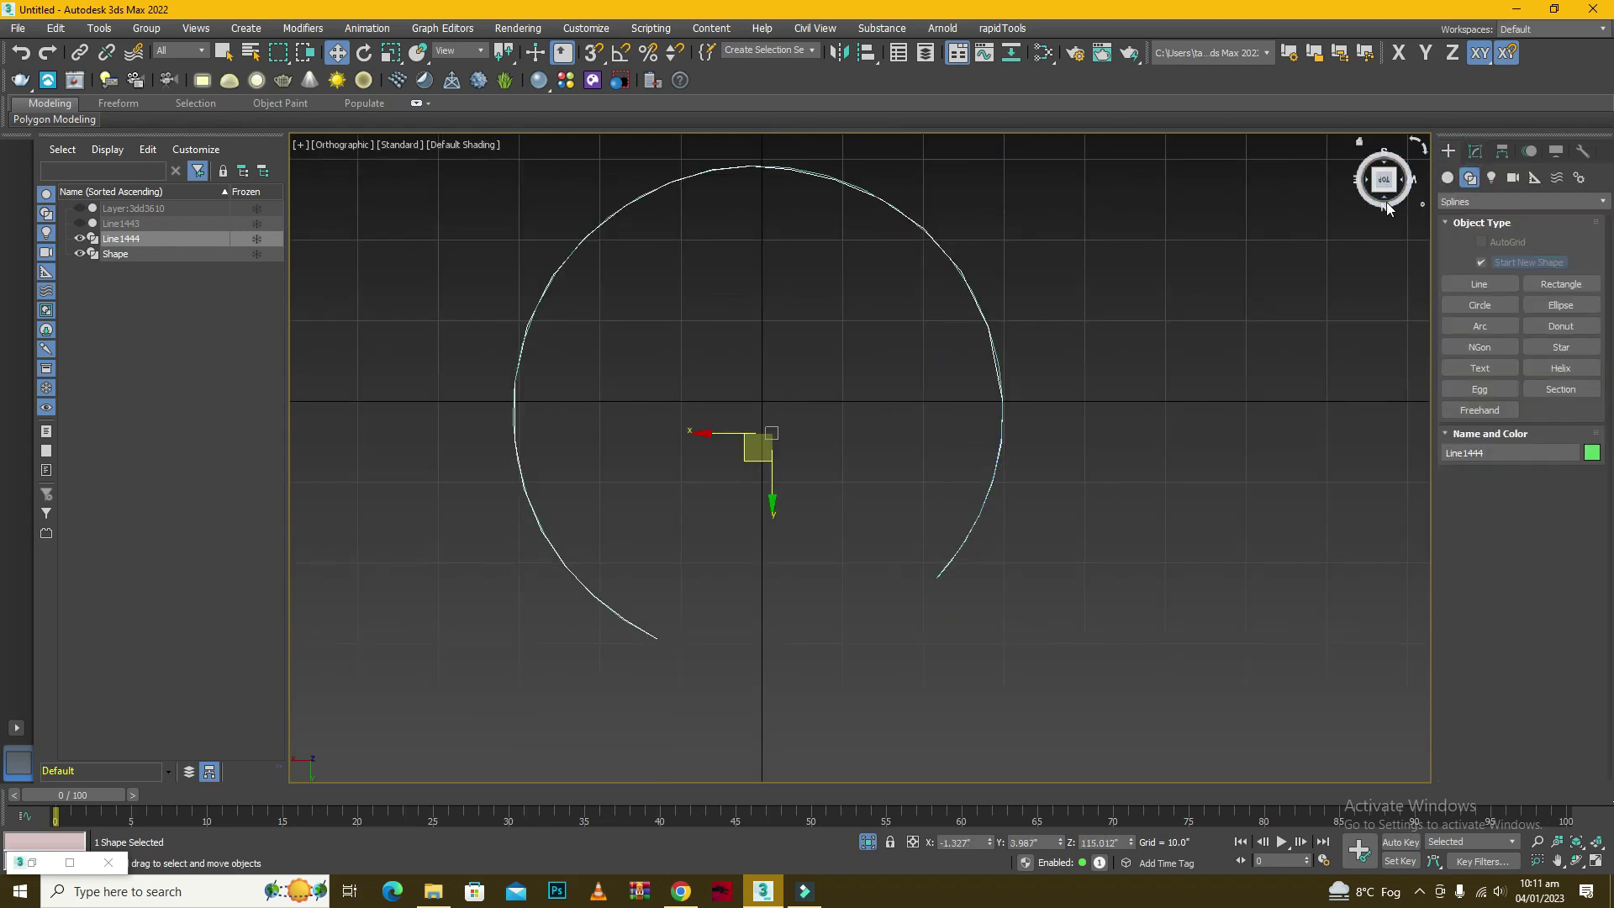
left_click(1390, 199)
scroll(839, 296, "down", 2)
scroll(839, 297, "down", 2)
middle_click_drag(839, 297, 872, 454)
scroll(901, 337, "down", 3)
left_click(1476, 152)
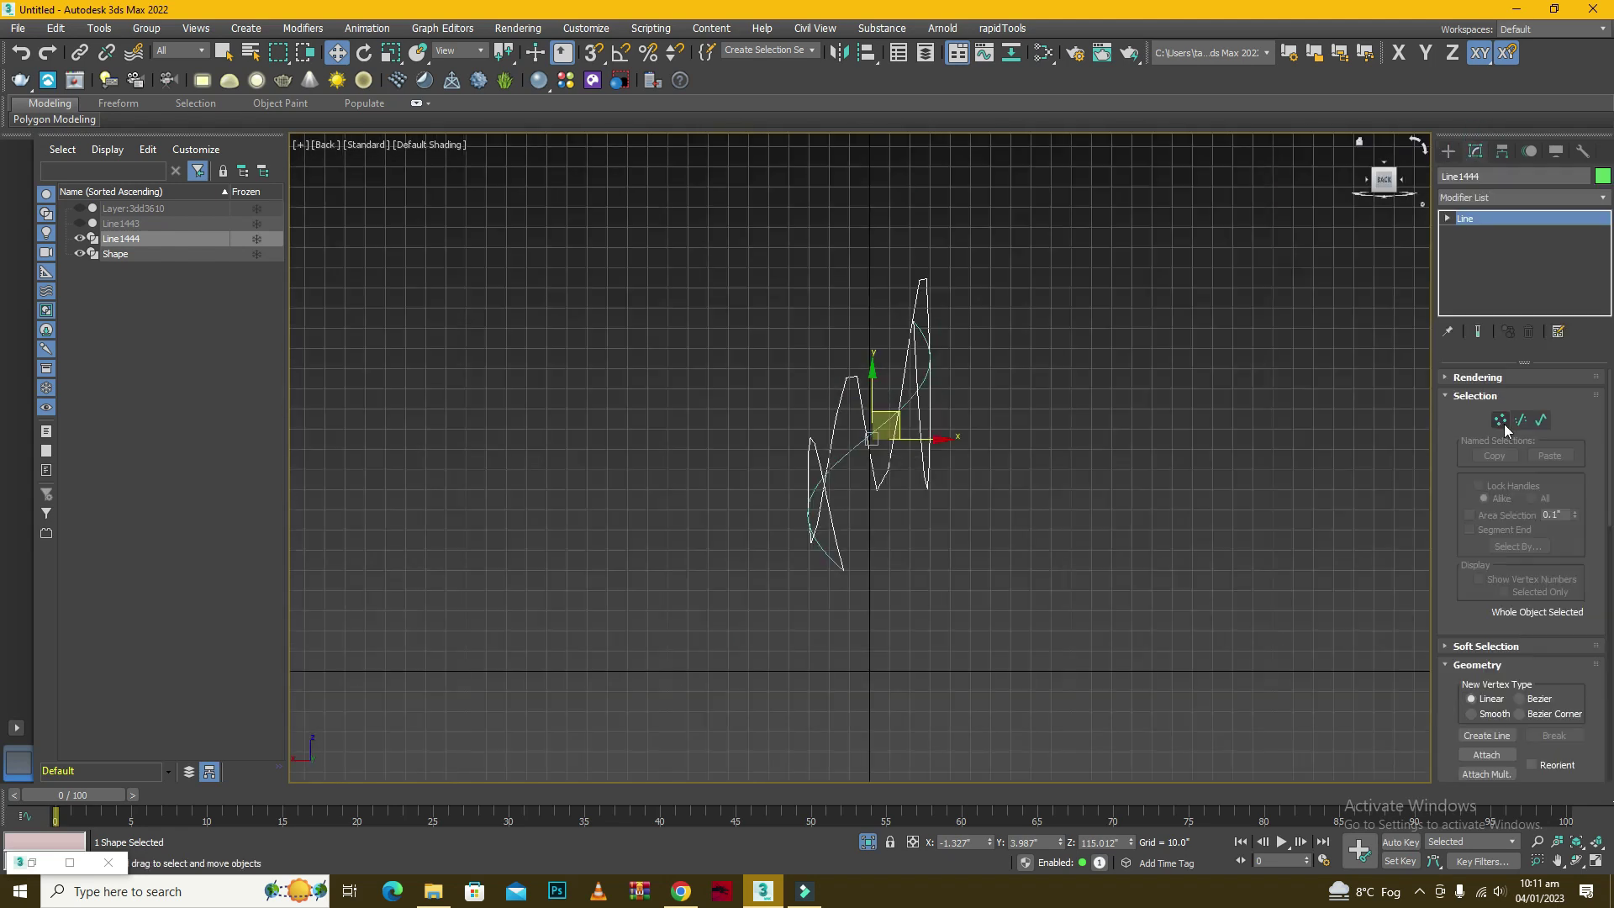
left_click(1499, 422)
scroll(924, 353, "down", 3)
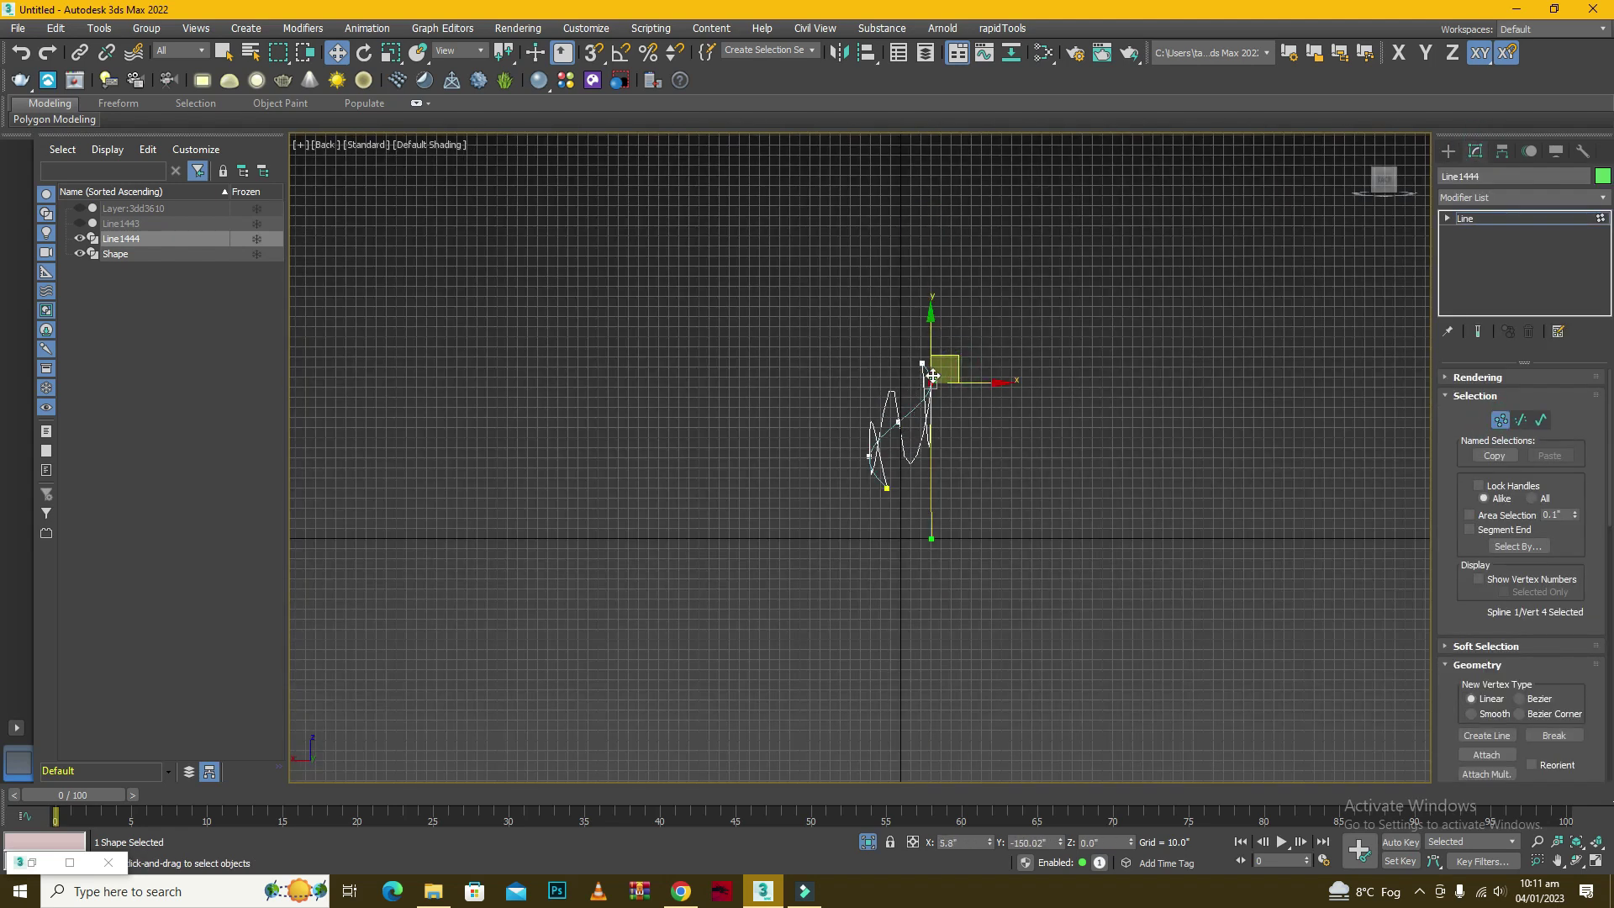
scroll(935, 383, "up", 5)
left_click(885, 292)
scroll(884, 292, "down", 8)
left_click(797, 376)
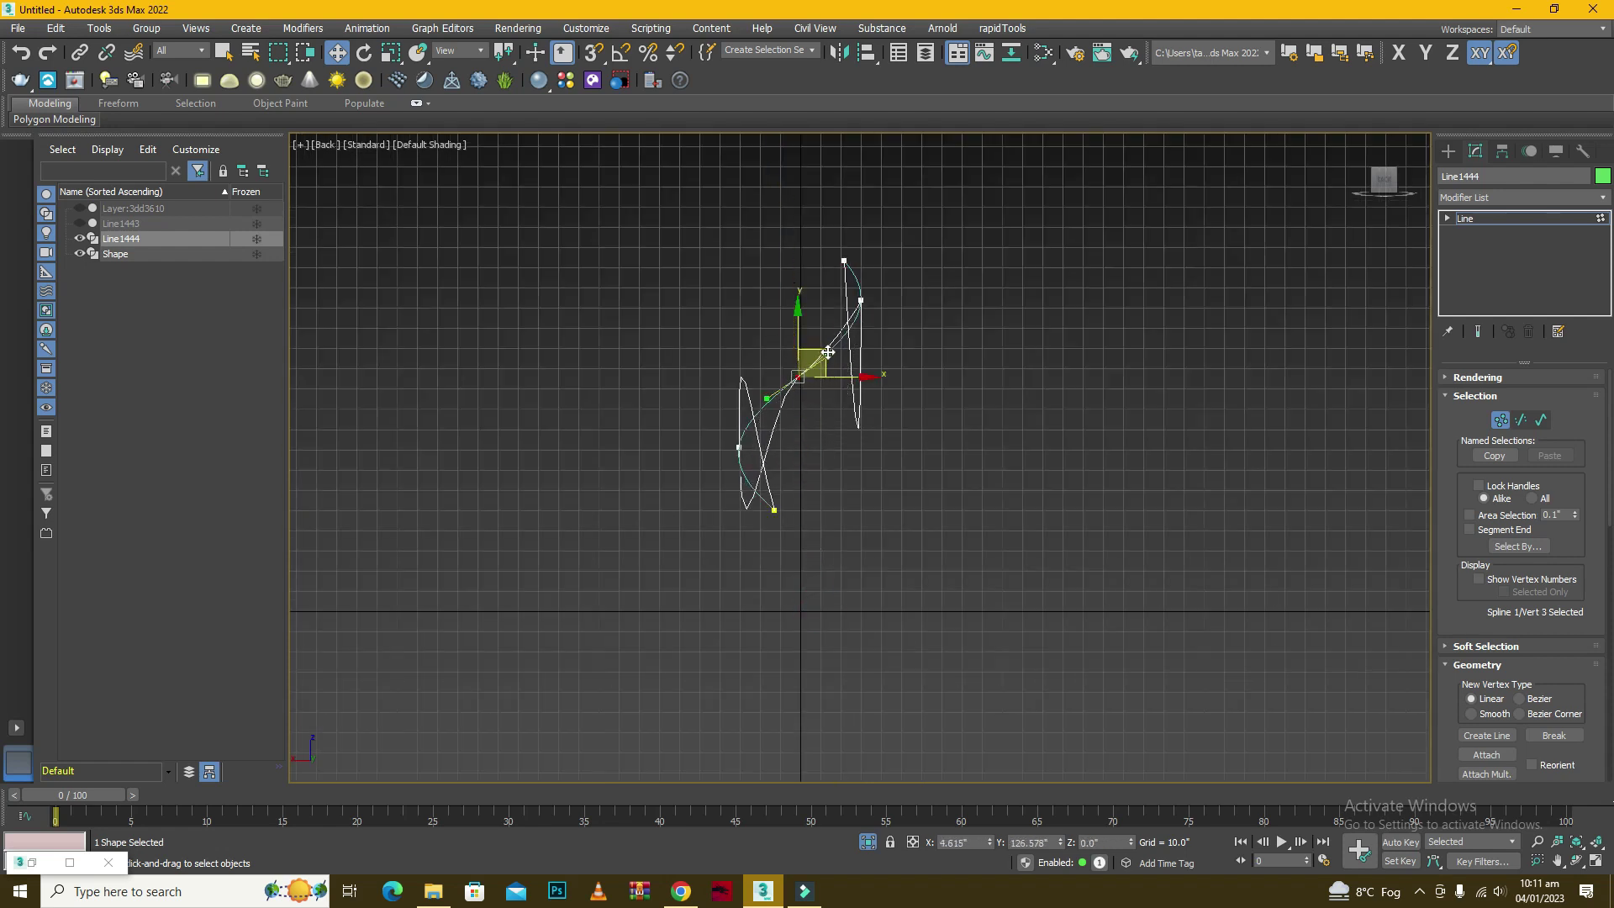
Lower the second vertex's Bezier handle in the back view to bring the lower curve closer to the helix.
left_click(773, 509)
scroll(760, 446, "up", 5)
left_click(699, 451)
scroll(698, 252, "down", 5)
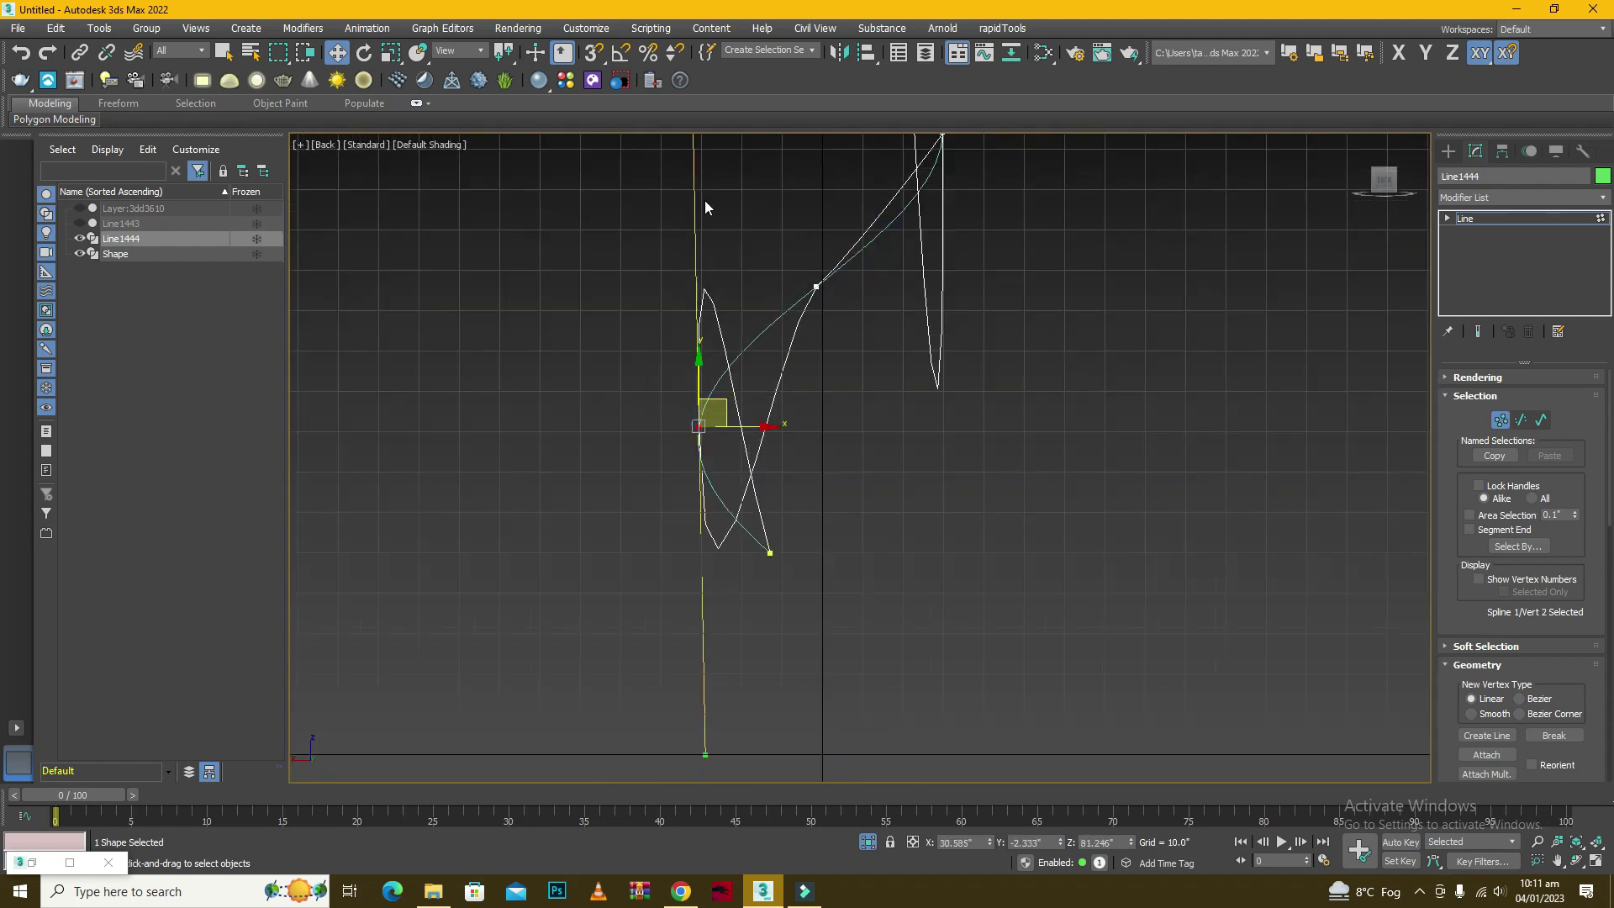
left_click_drag(697, 149, 697, 342)
scroll(748, 271, "down", 3)
Reposition the fourth vertex's Bezier handles vertically in the back view to fit the upper bend of the helix.
scroll(777, 191, "up", 6)
left_click(792, 264)
scroll(799, 316, "down", 3)
scroll(799, 291, "up", 5)
scroll(777, 302, "down", 4)
left_click_drag(782, 606, 777, 256)
scroll(777, 280, "up", 7)
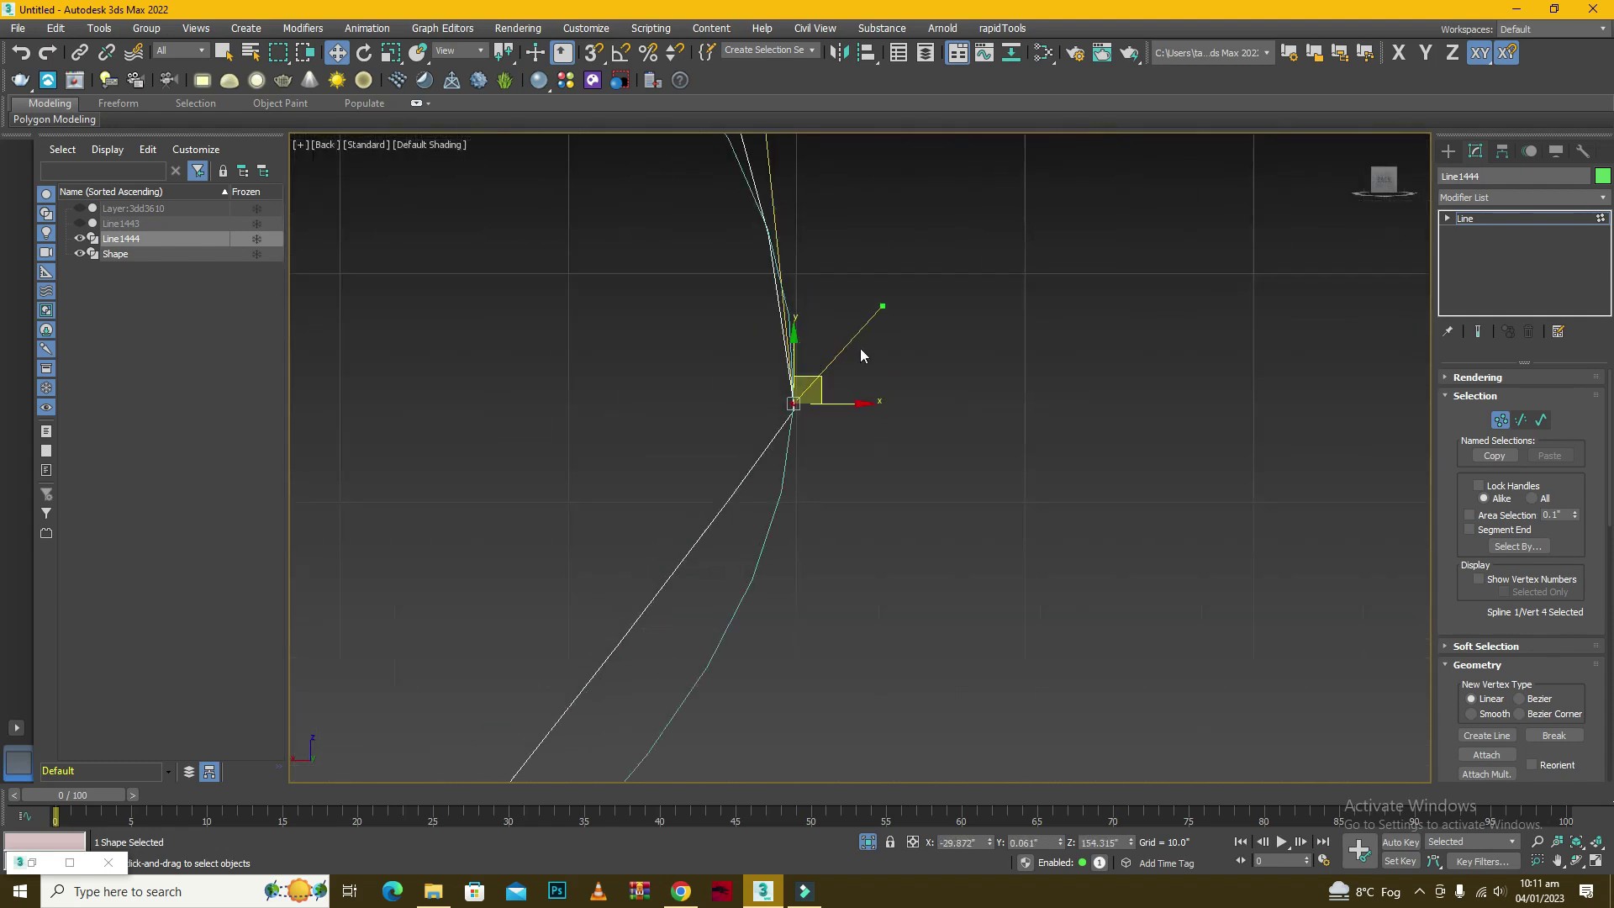
left_click_drag(882, 311, 796, 728)
scroll(829, 379, "down", 3)
left_click_drag(822, 490, 806, 526)
scroll(807, 516, "down", 4)
scroll(801, 370, "up", 4)
Fine-tune further Bezier handles along the line so its bends follow the helix in the back view.
left_click(807, 436)
left_click(830, 602)
left_click_drag(812, 438, 828, 508)
scroll(824, 470, "down", 4)
scroll(760, 541, "up", 4)
scroll(760, 541, "down", 4)
scroll(874, 521, "up", 5)
left_click(896, 497)
left_click_drag(896, 301, 912, 339)
Lower the Bezier handle at the line's lower end to match the start of the helix.
middle_click_drag(864, 659, 868, 451)
scroll(866, 445, "up", 2)
left_click(1200, 734)
left_click_drag(1066, 289, 1060, 604)
scroll(935, 396, "down", 5)
scroll(909, 417, "up", 1)
middle_click_drag(958, 348, 886, 483)
Leave vertex editing, deselect the line and inspect how closely it fits the original helical curve.
left_click(1448, 153)
left_click(986, 413)
scroll(743, 388, "down", 3)
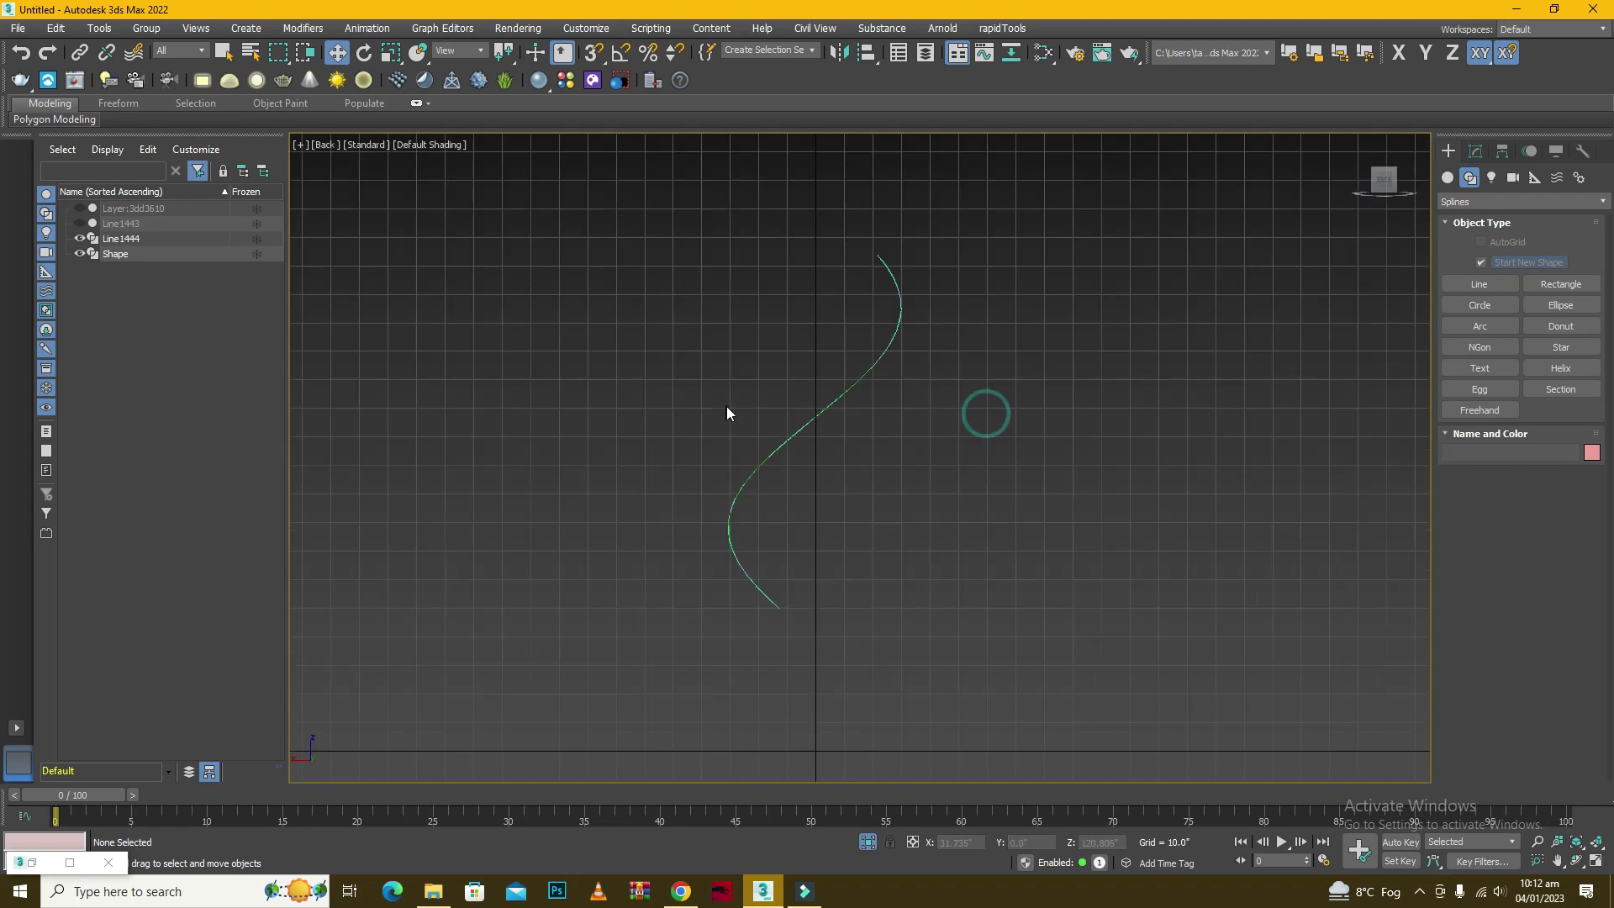
scroll(832, 313, "up", 6)
scroll(864, 319, "up", 2)
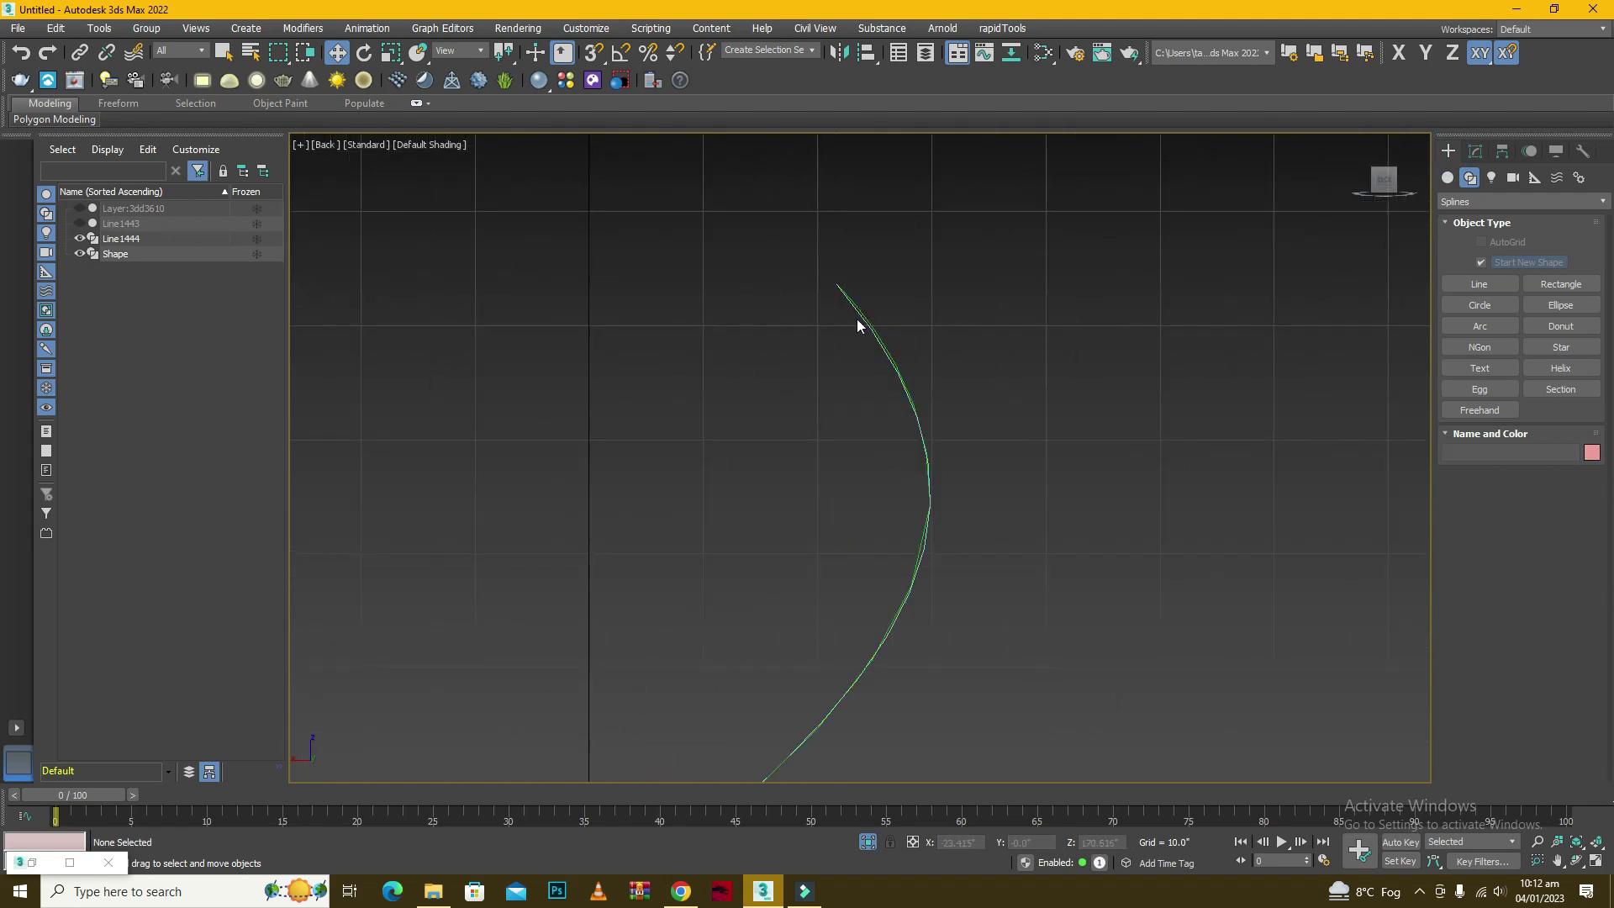
left_click(860, 319)
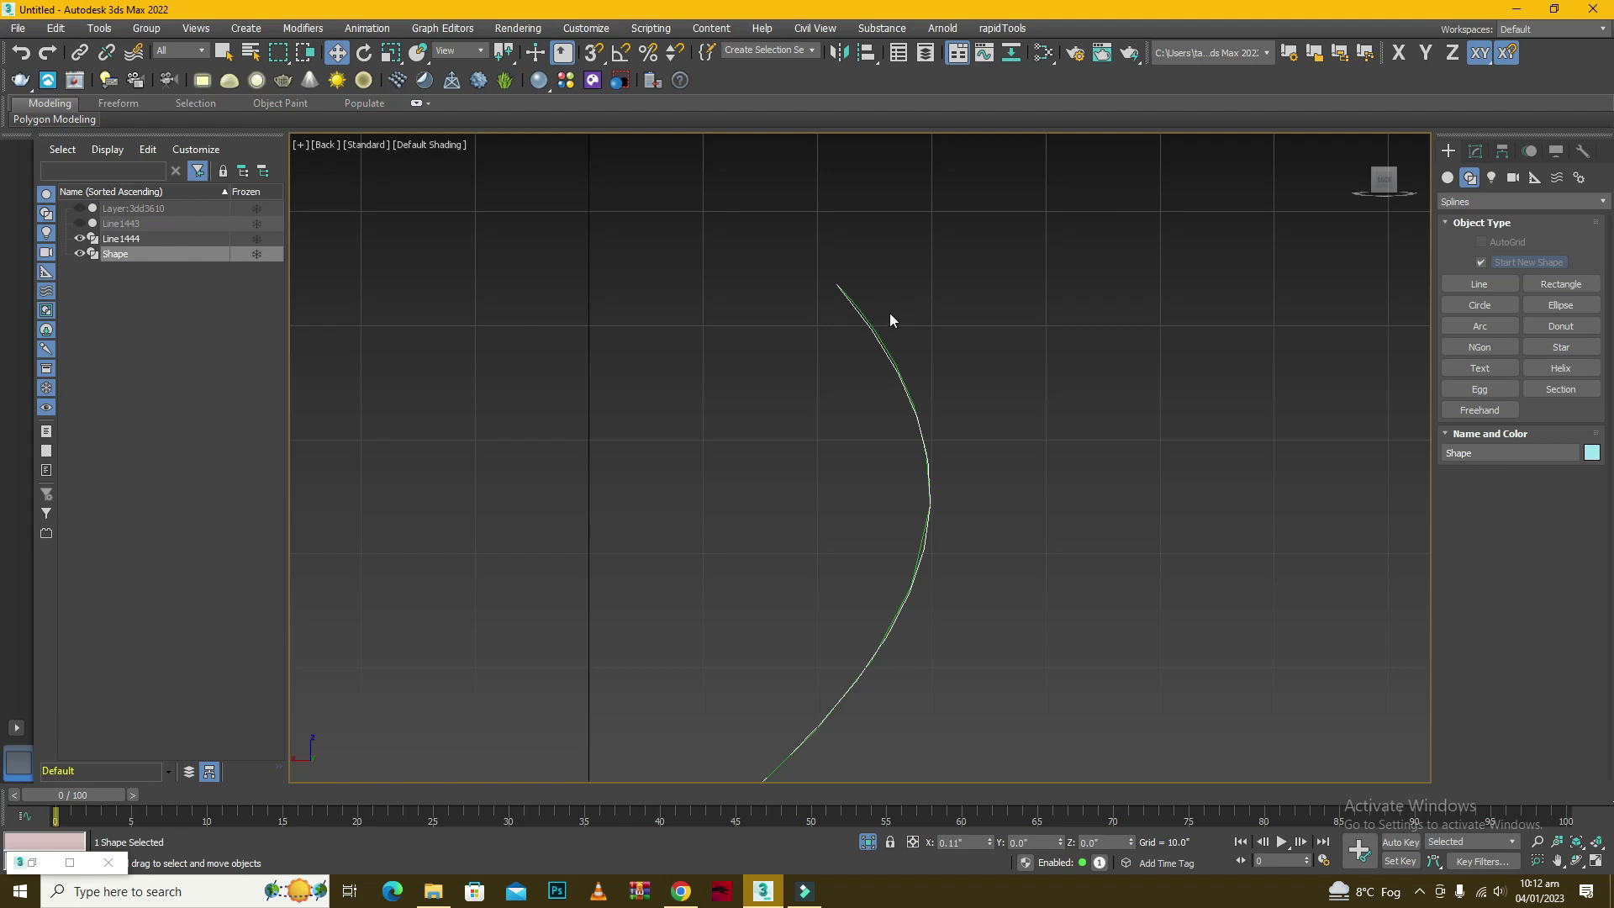
scroll(866, 324, "up", 4)
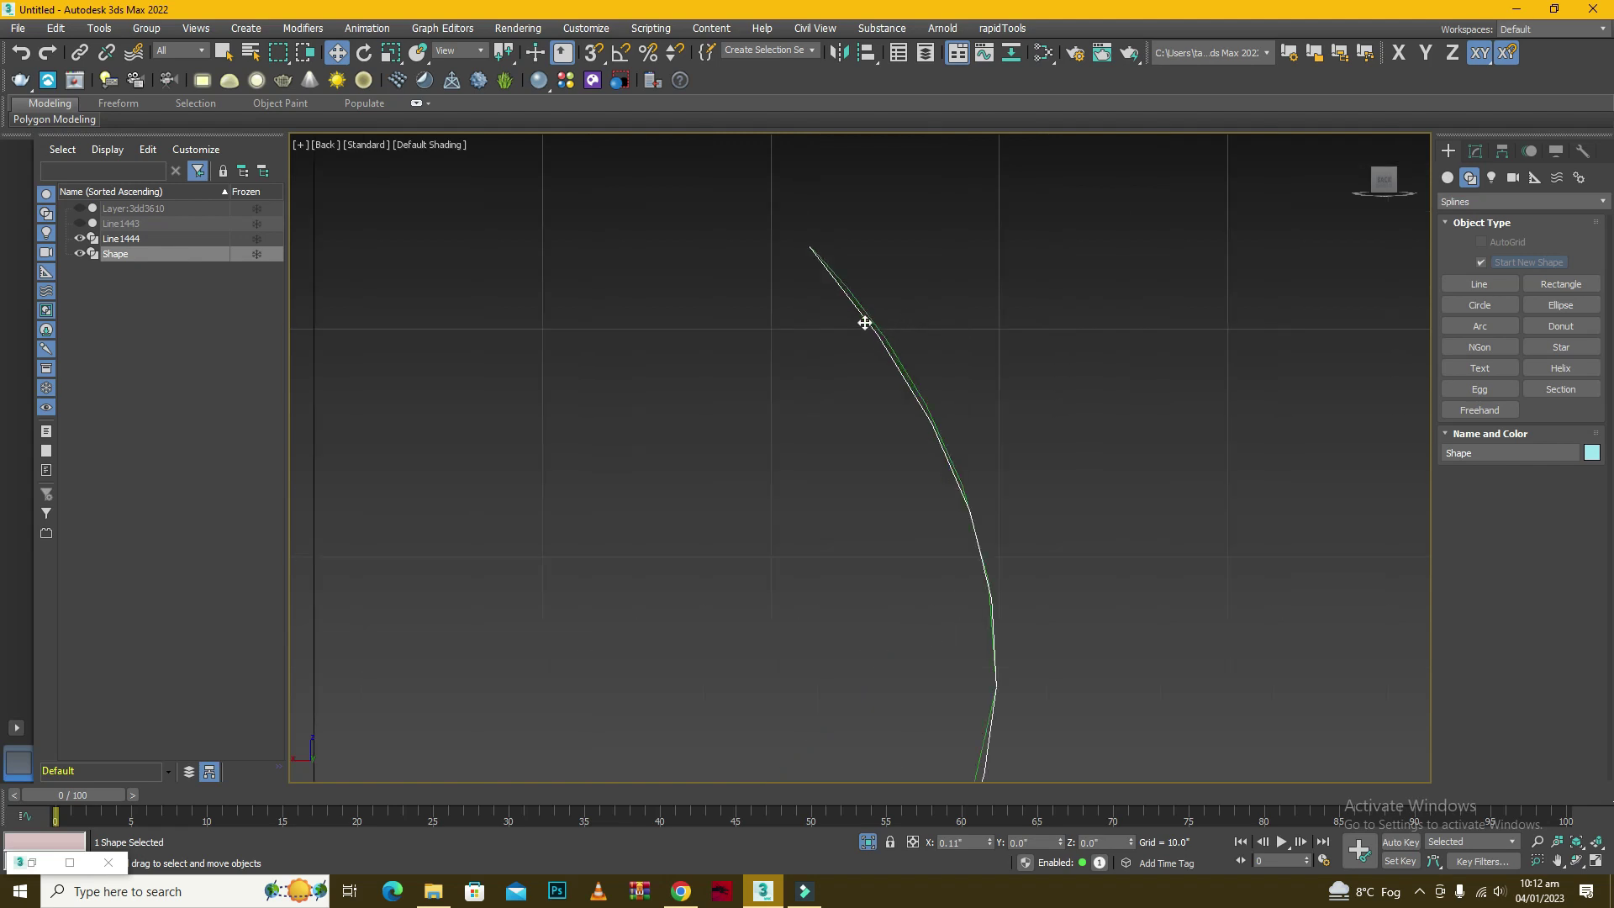
scroll(865, 323, "down", 7)
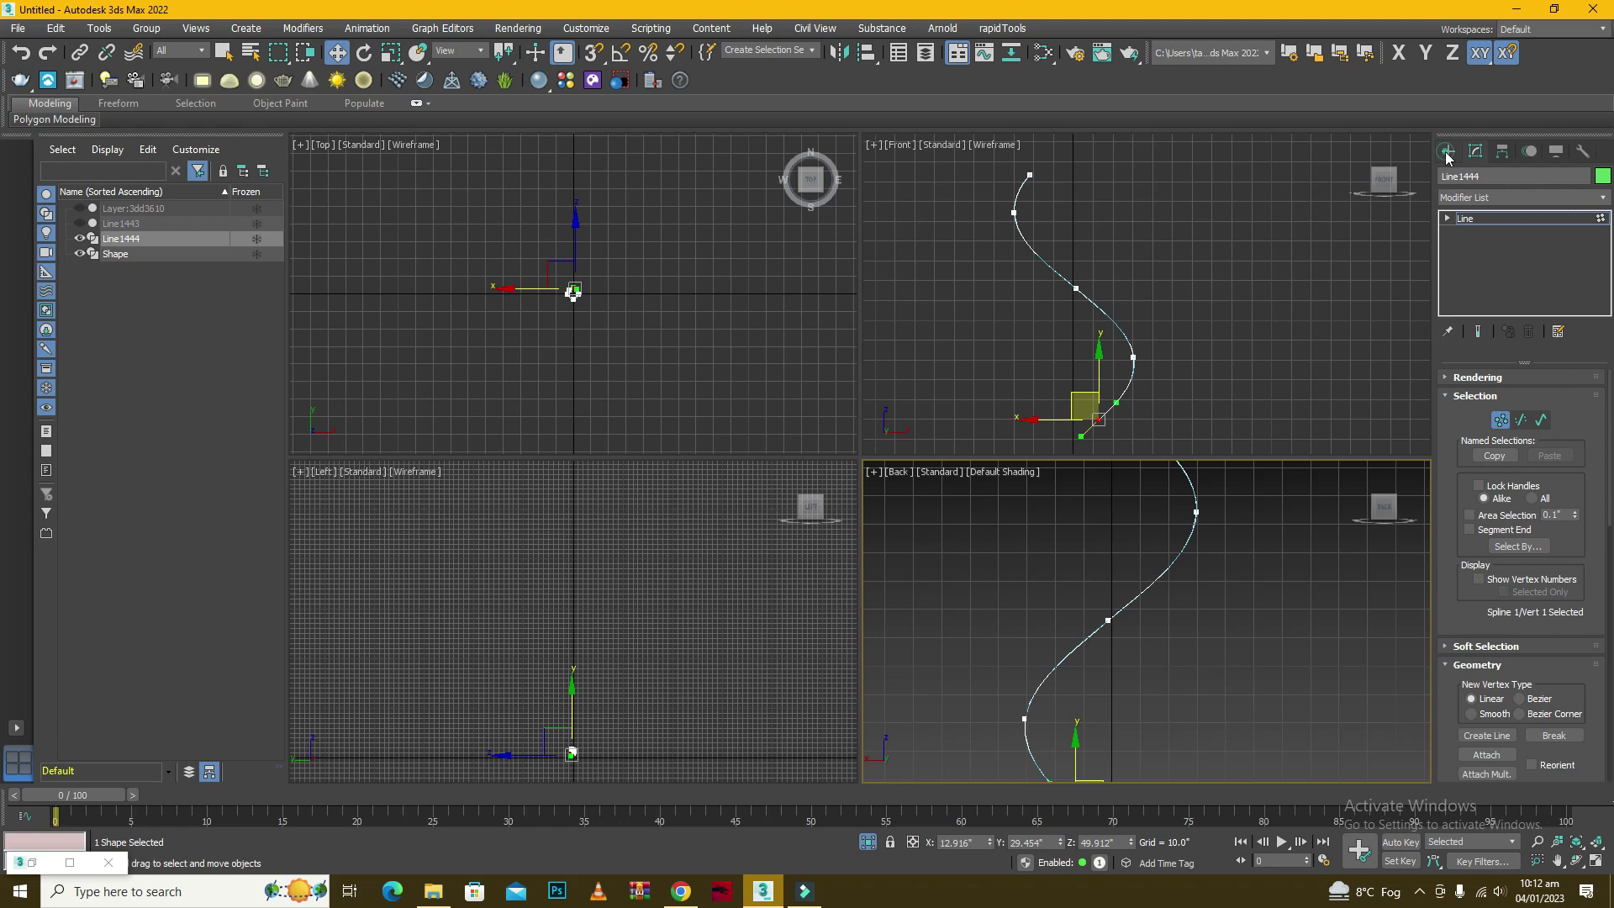
Delete the original helical curve named Shape and end isolation to bring back the staircase and railing.
left_click(1449, 152)
left_click(153, 254)
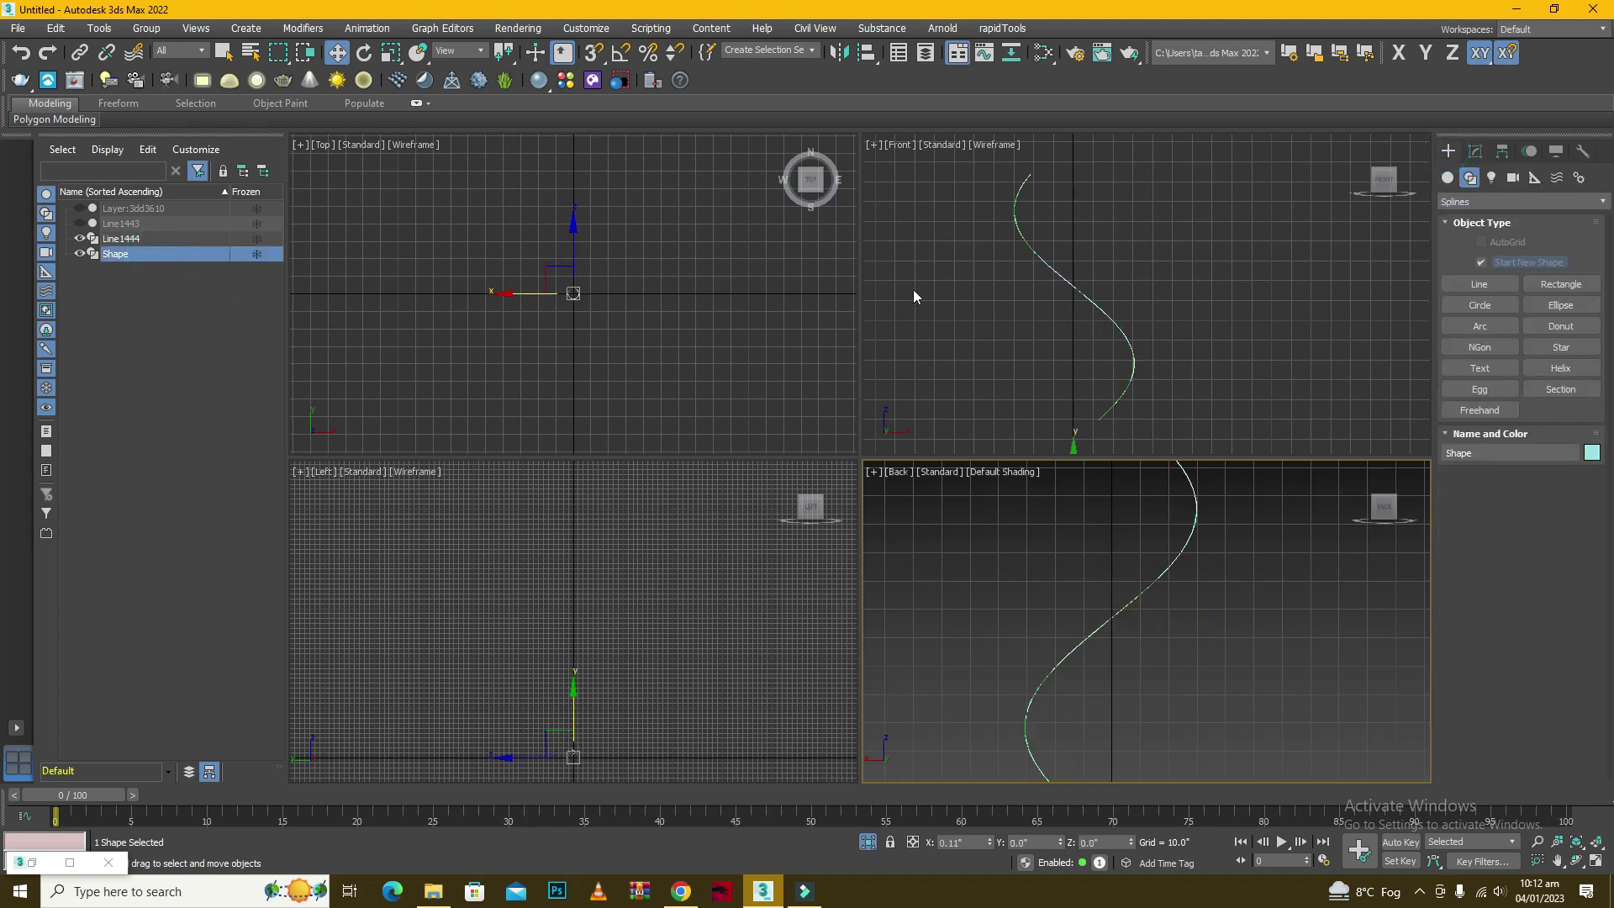
key("Delete")
key("alt+q")
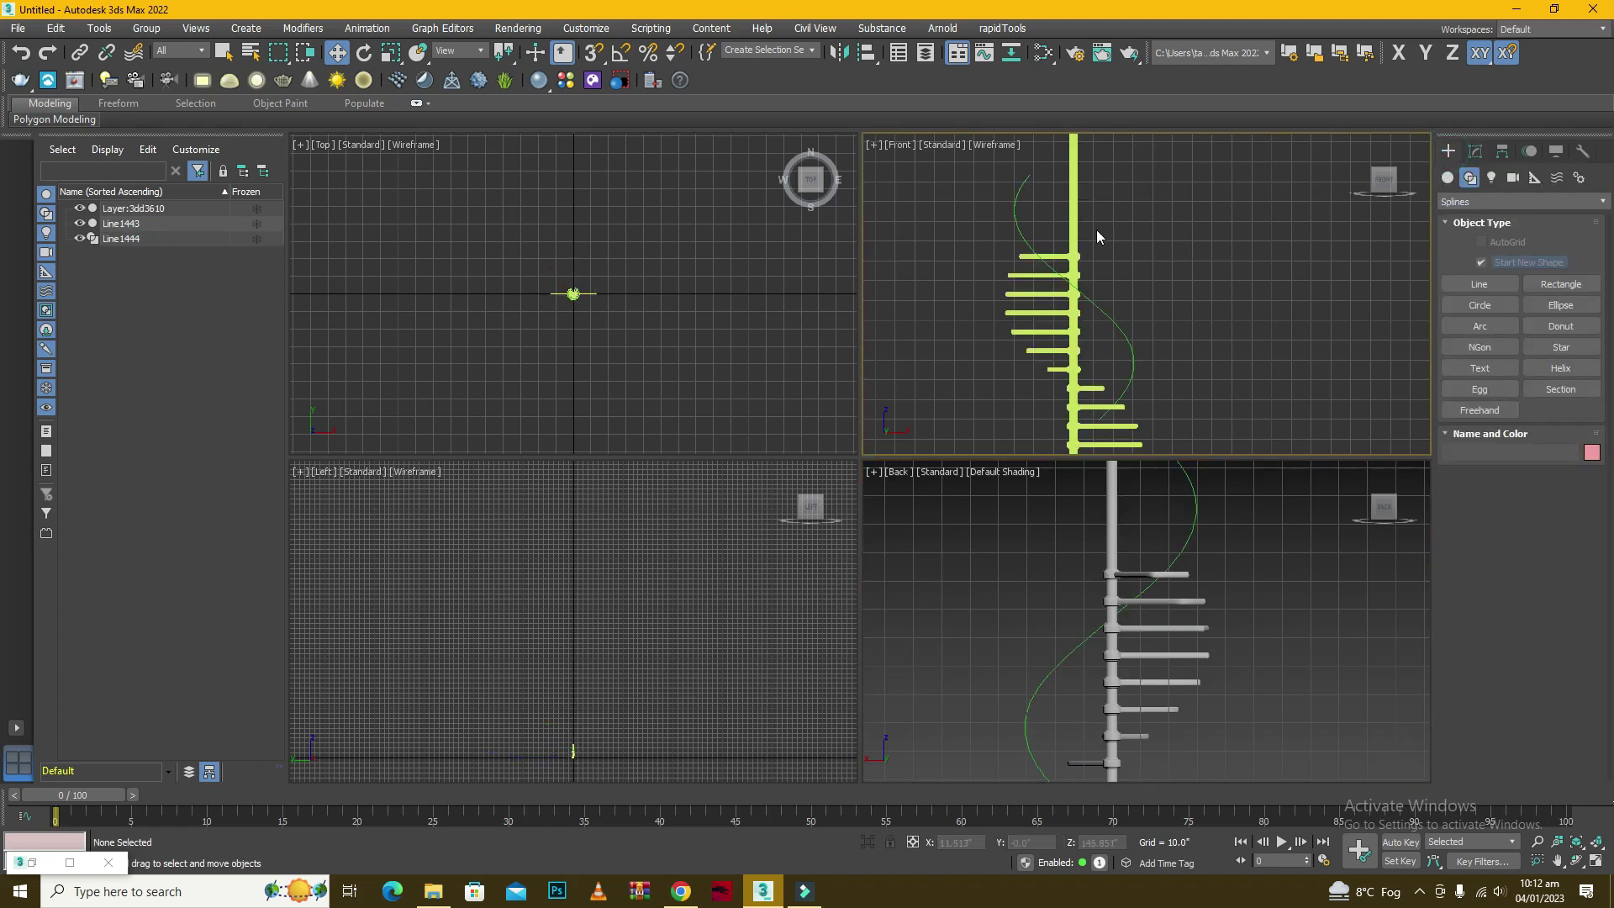
scroll(1096, 229, "down", 2)
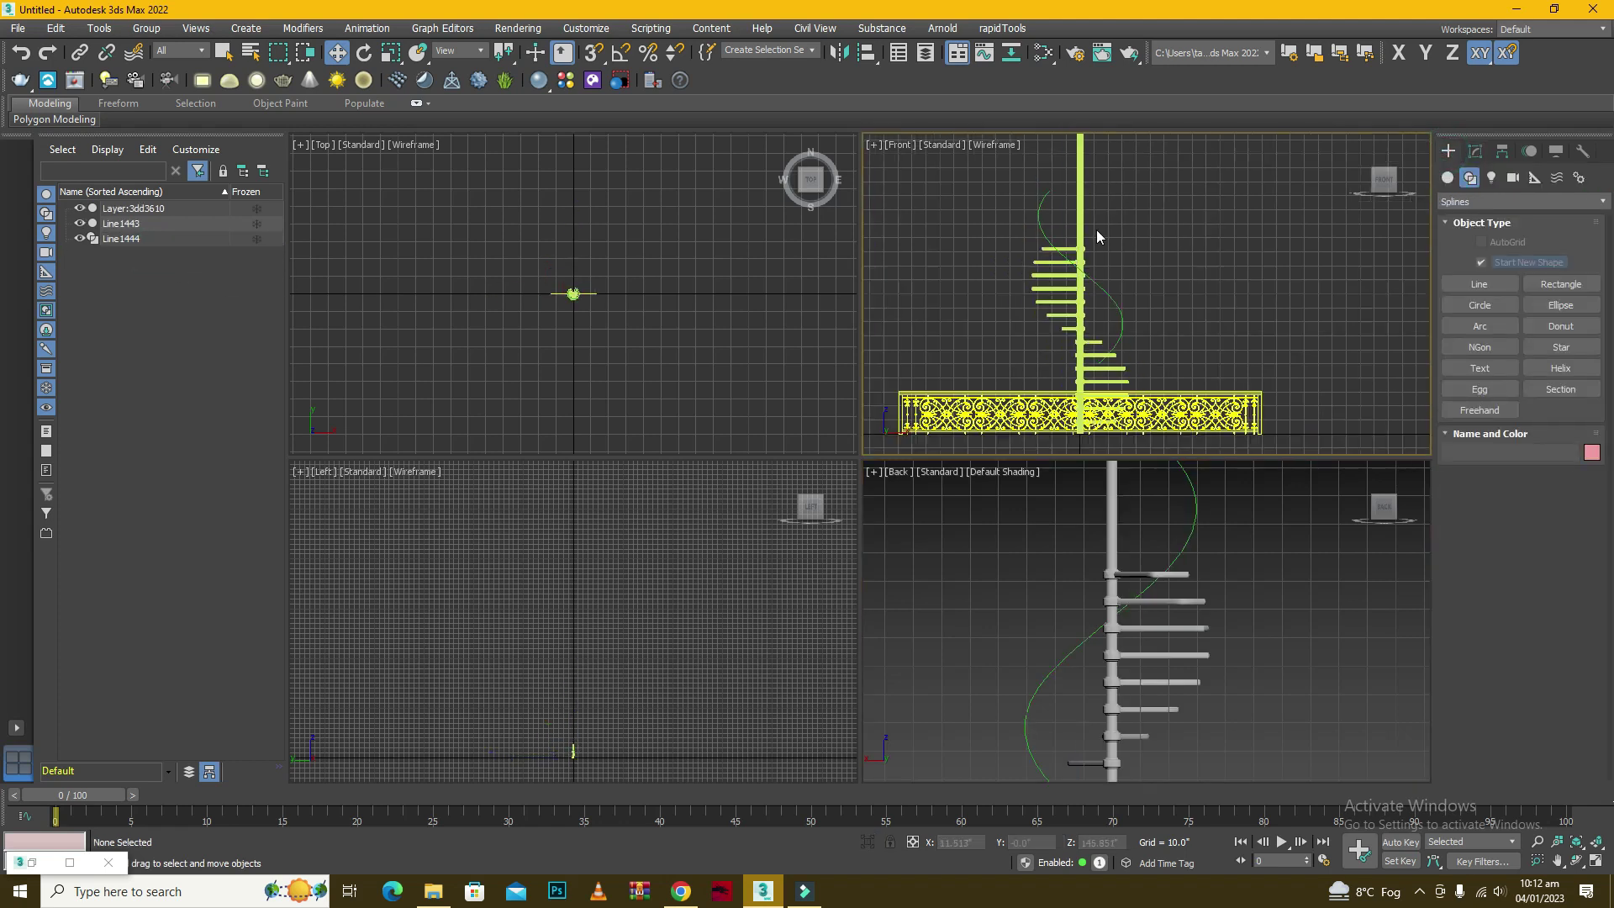
Maximize the back view, orbit to an angled view of the staircase and select the ornamental railing panel.
left_click(883, 471)
key("alt+w")
middle_click_drag(1113, 407, 871, 432, "alt")
left_click(1046, 518)
scroll(1061, 515, "up", 5)
left_click(1009, 518)
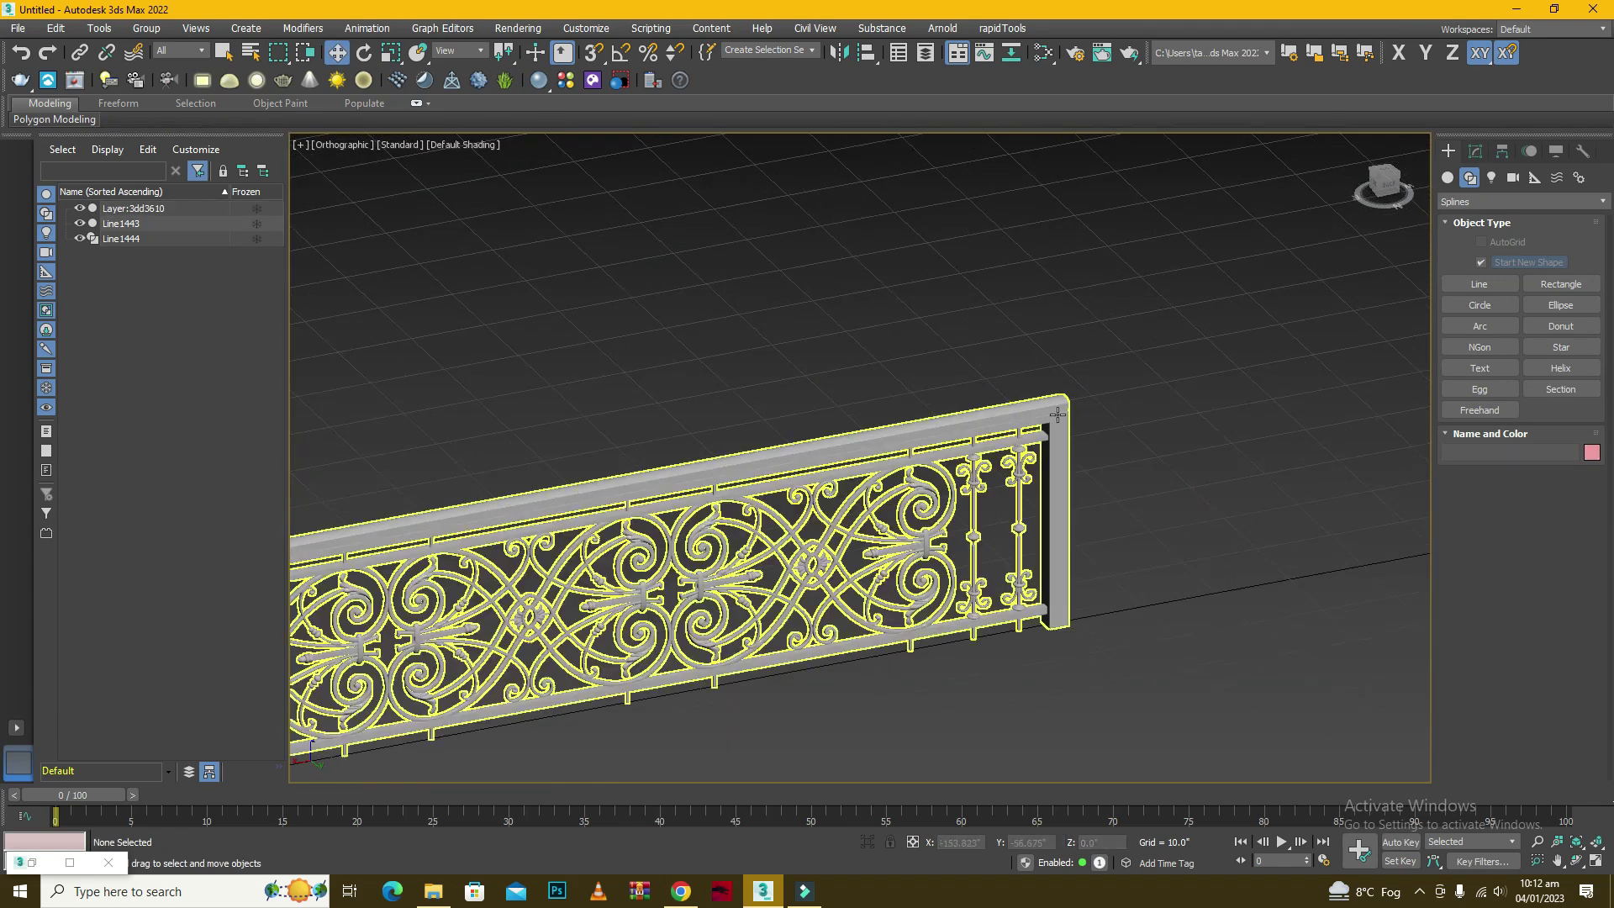
left_click(1057, 414)
scroll(1058, 414, "down", 4)
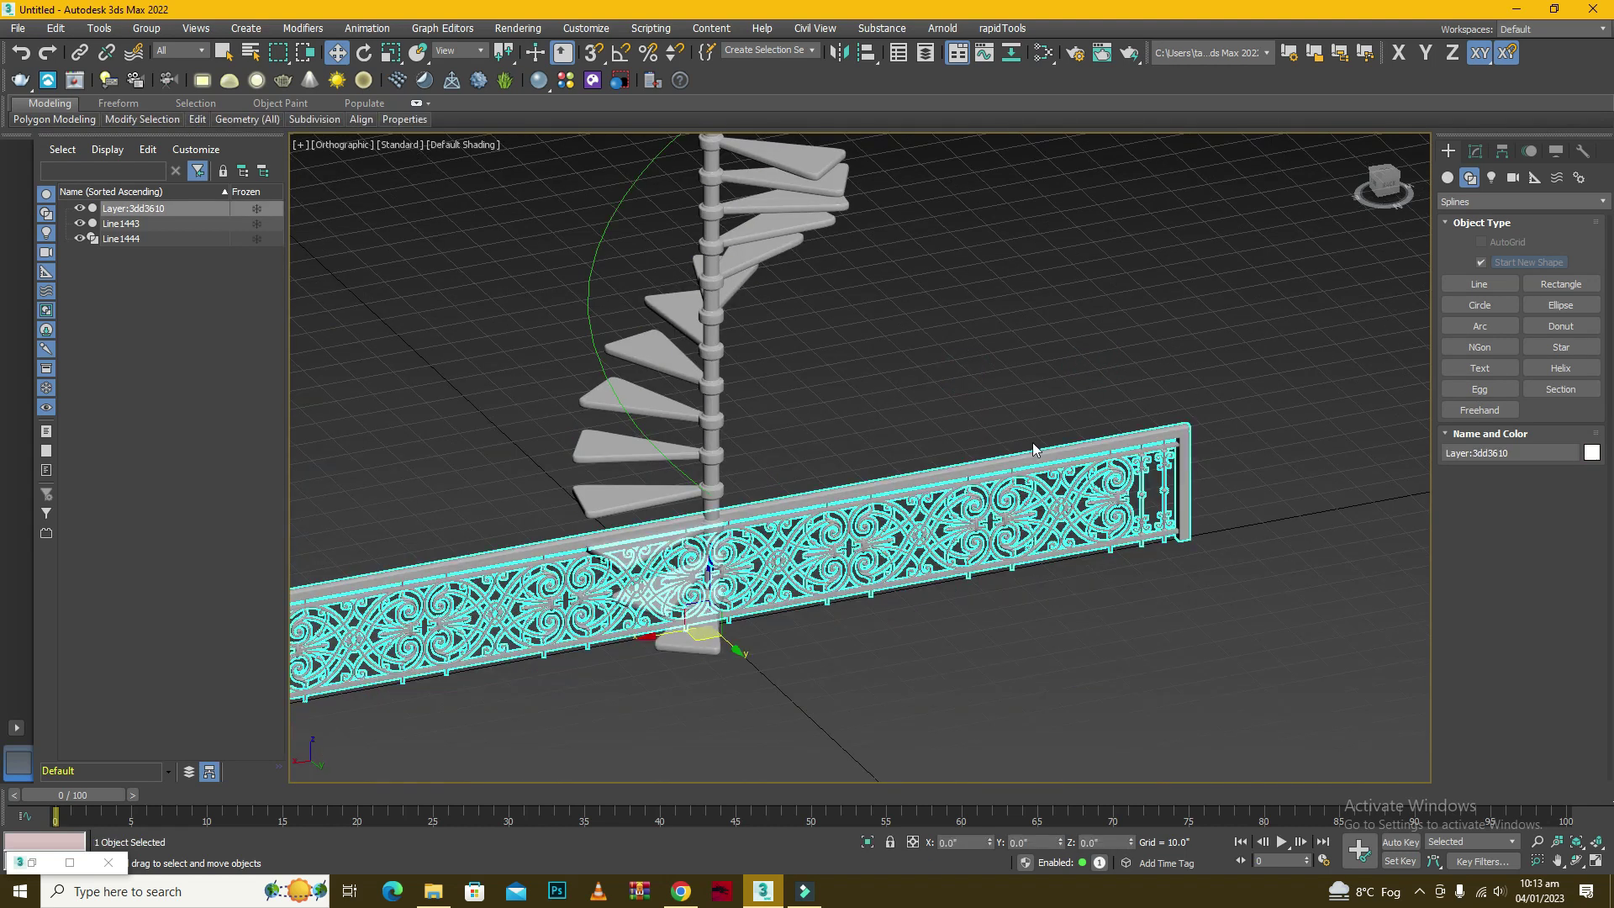
scroll(1077, 568, "down", 3)
Apply a PathDeform (WSM) modifier to the railing panel and pick the helical line Line1444 as its path.
left_click(1475, 152)
left_click(1468, 195)
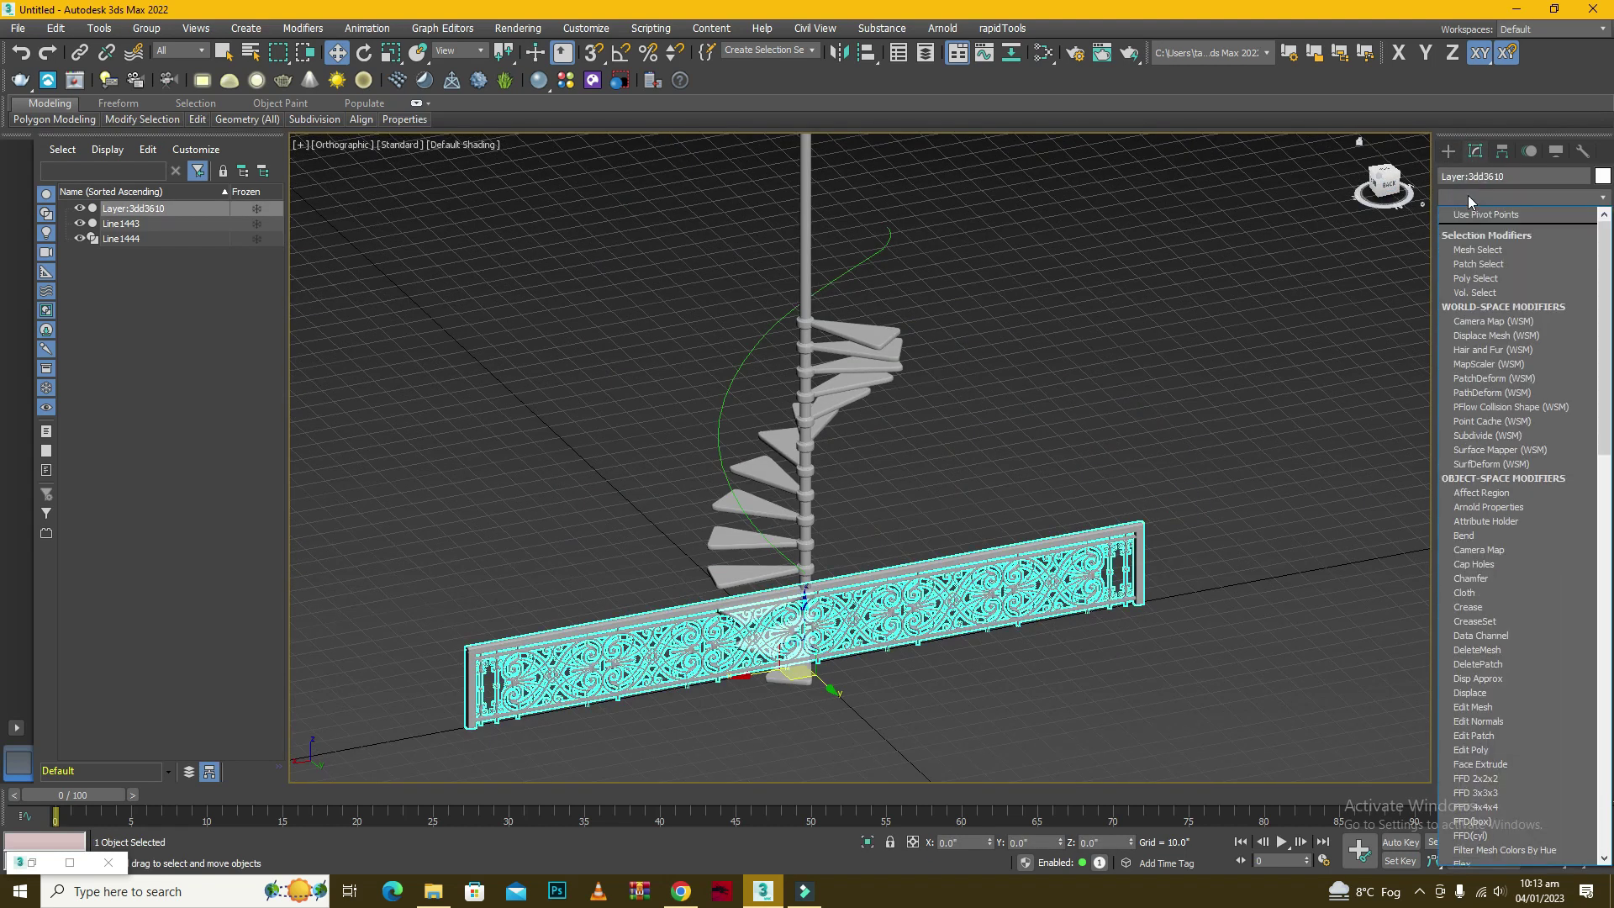
scroll(1480, 336, "down", 2)
left_click(1478, 342)
left_click(1519, 424)
left_click(760, 349)
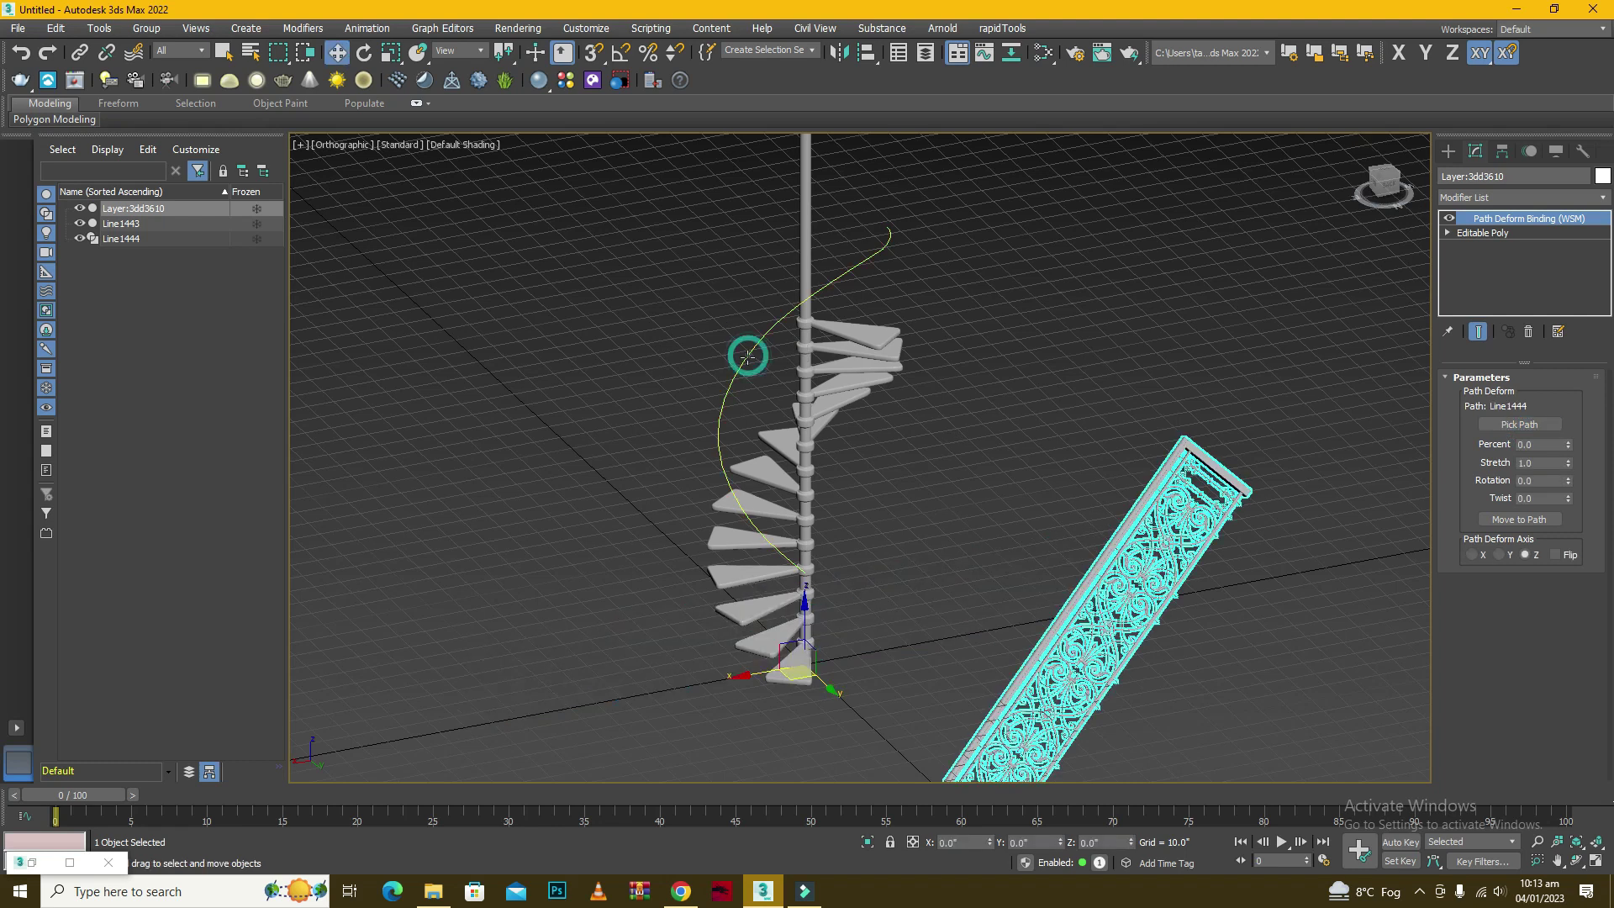
Try moving the railing to the path with different percent, rotation and deform axis settings, then remove the path deform modifier.
left_click(1519, 518)
left_click(1472, 555)
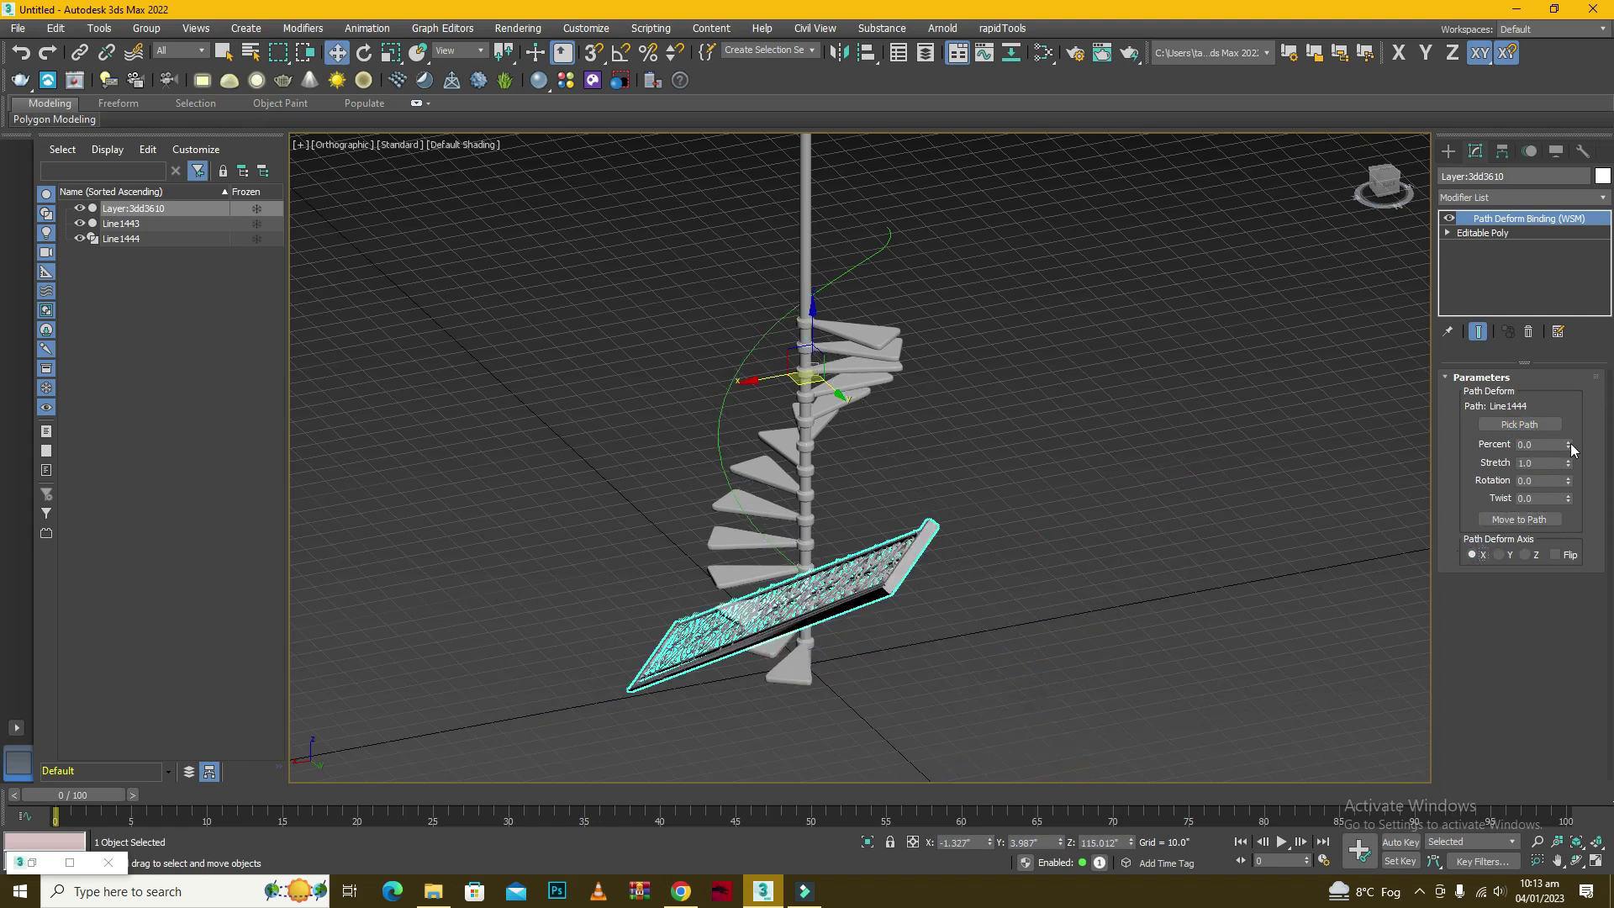
left_click_drag(1569, 445, 1572, 408)
left_click_drag(1568, 481, 1569, 425)
left_click(1499, 555)
left_click(1526, 555)
right_click(1528, 218)
left_click(1443, 244)
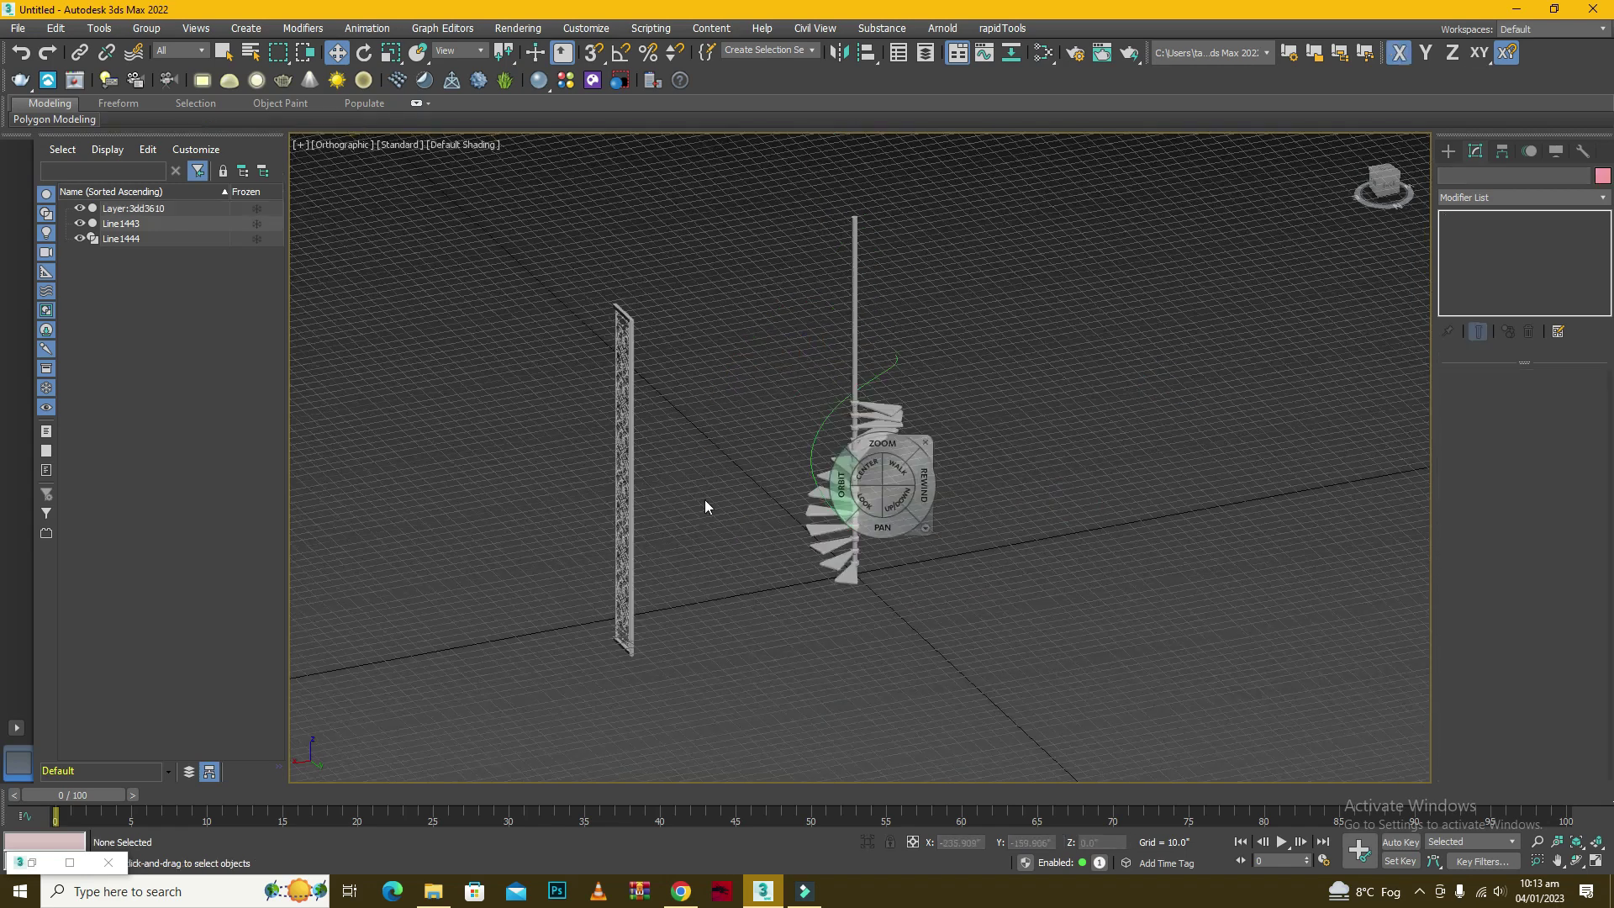
Select the upright railing panel and display edged faces to examine how its rails are segmented.
left_click_drag(704, 500, 322, 487)
left_click_drag(971, 400, 948, 504)
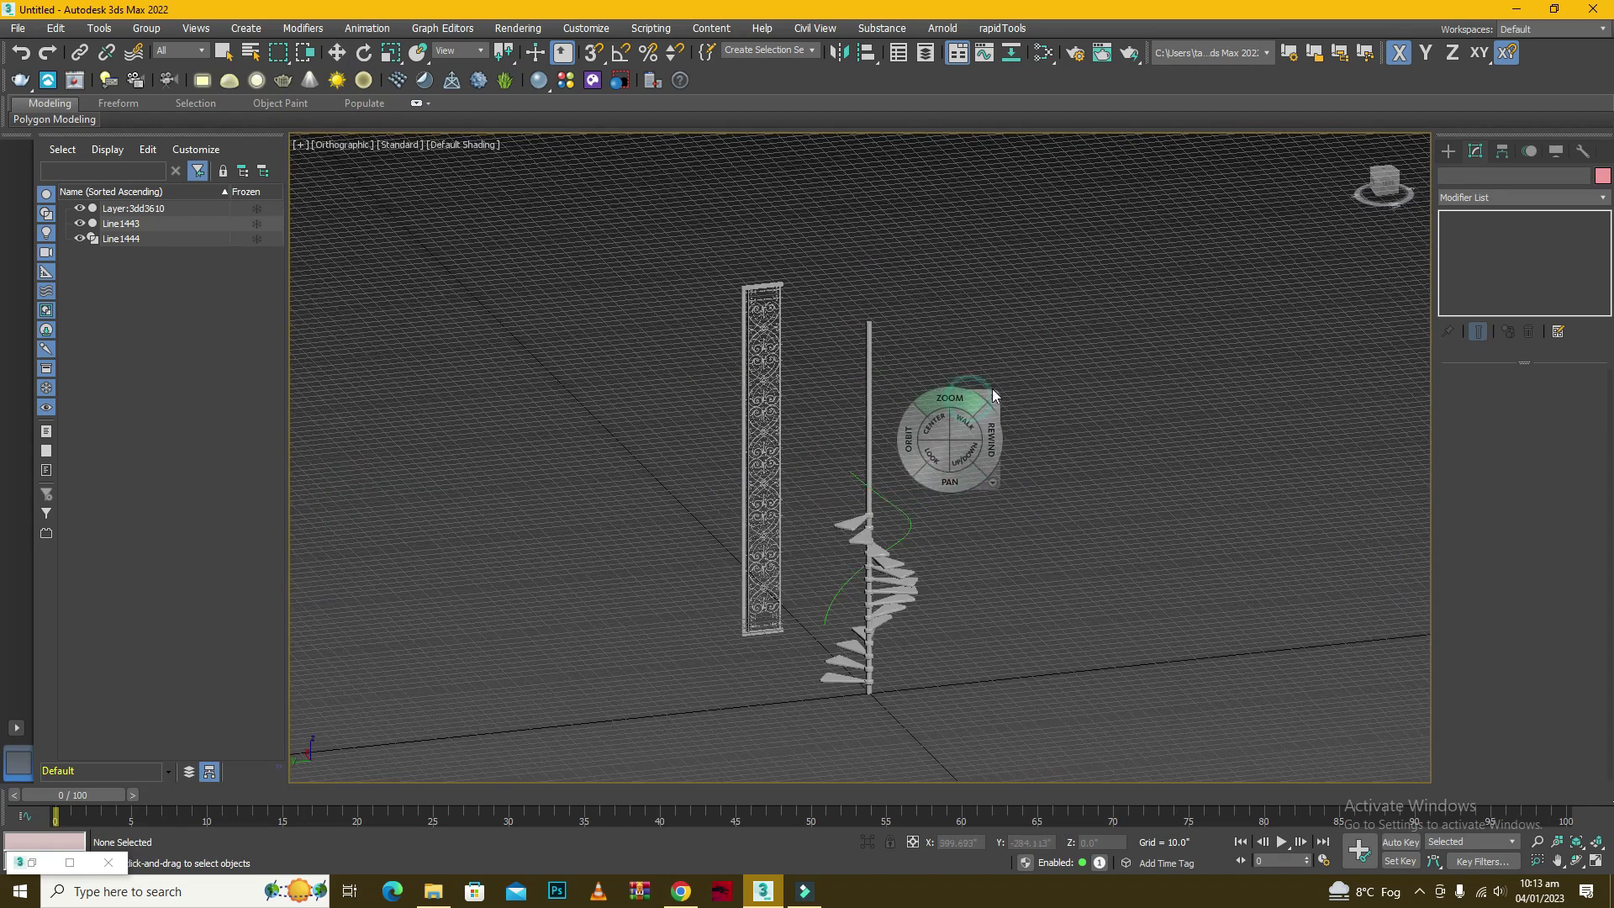
left_click(992, 392)
scroll(762, 321, "up", 4)
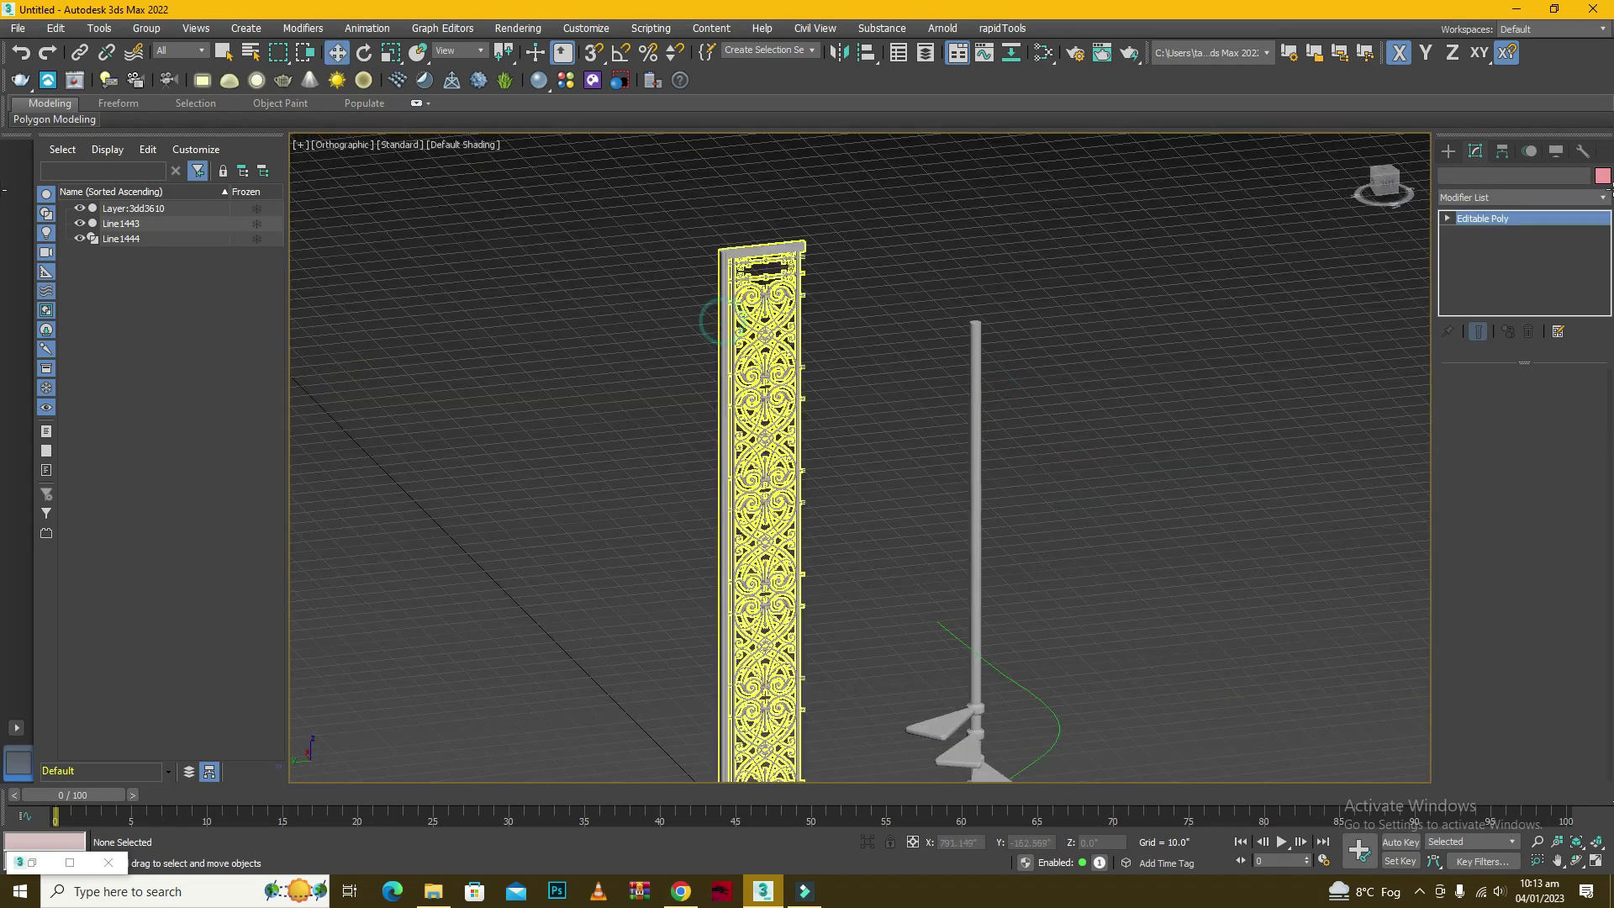
left_click(719, 326)
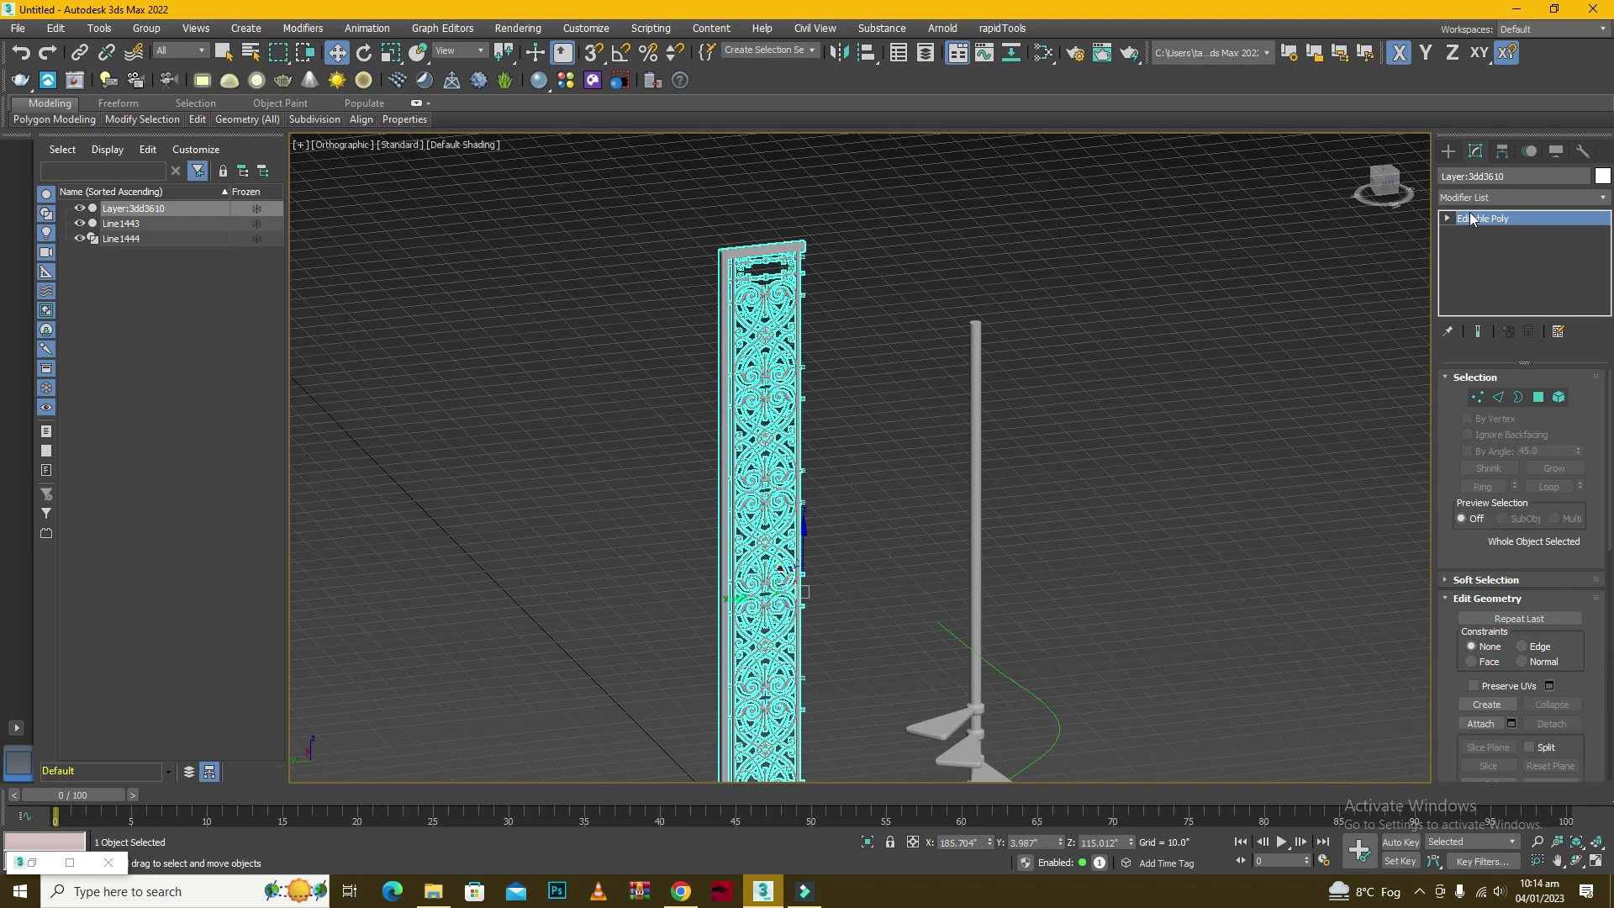
scroll(783, 242, "up", 4)
key("F4")
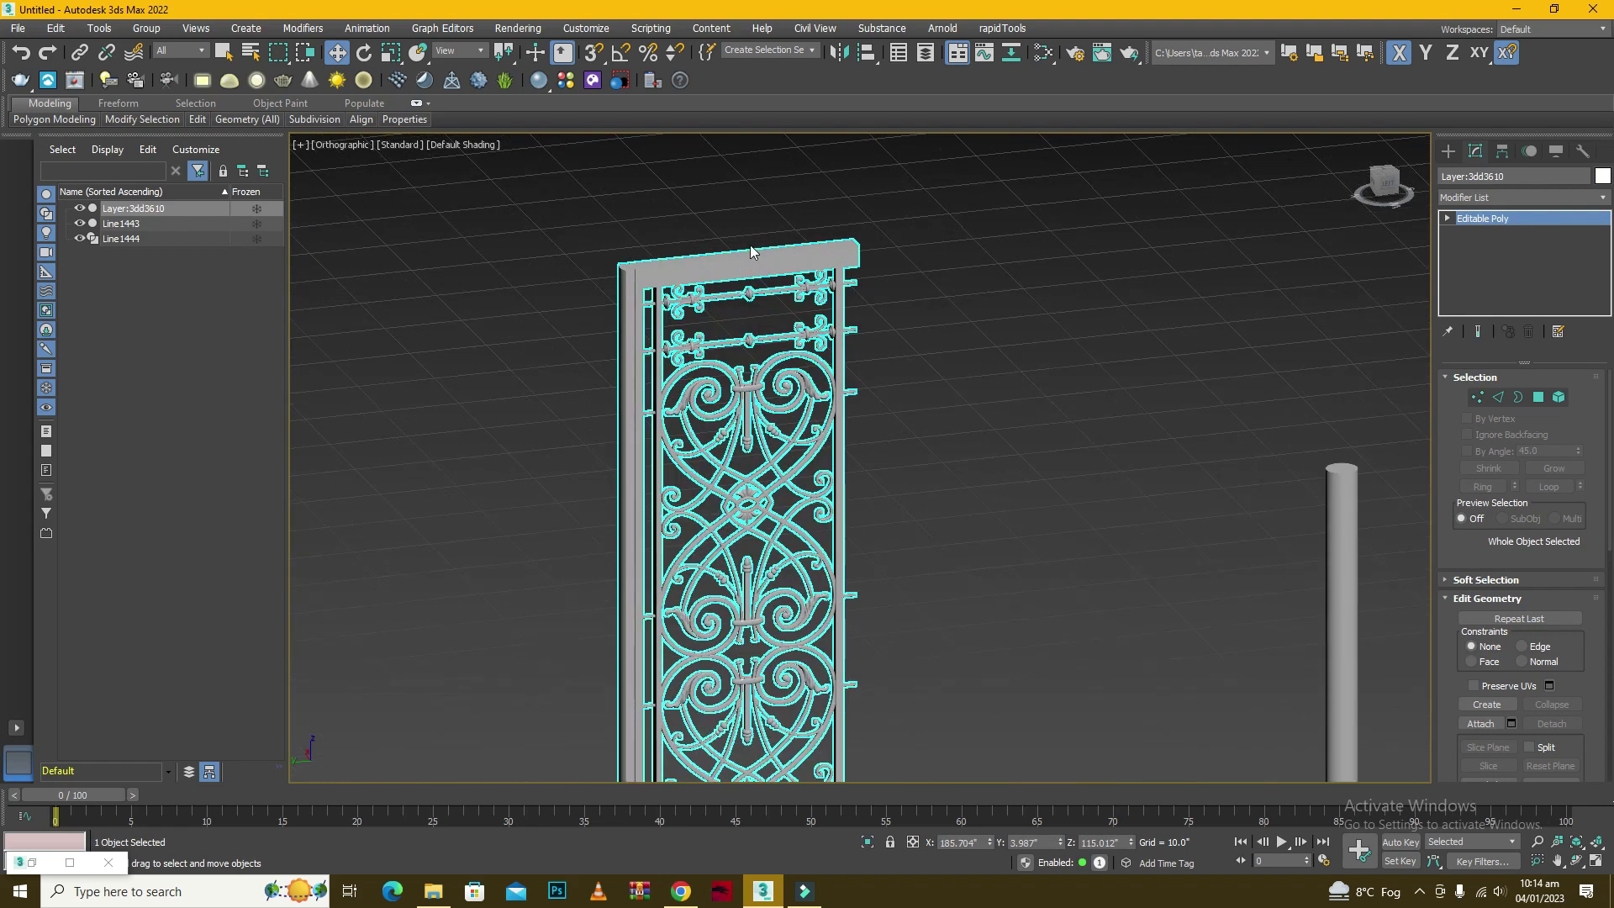
scroll(745, 262, "down", 2)
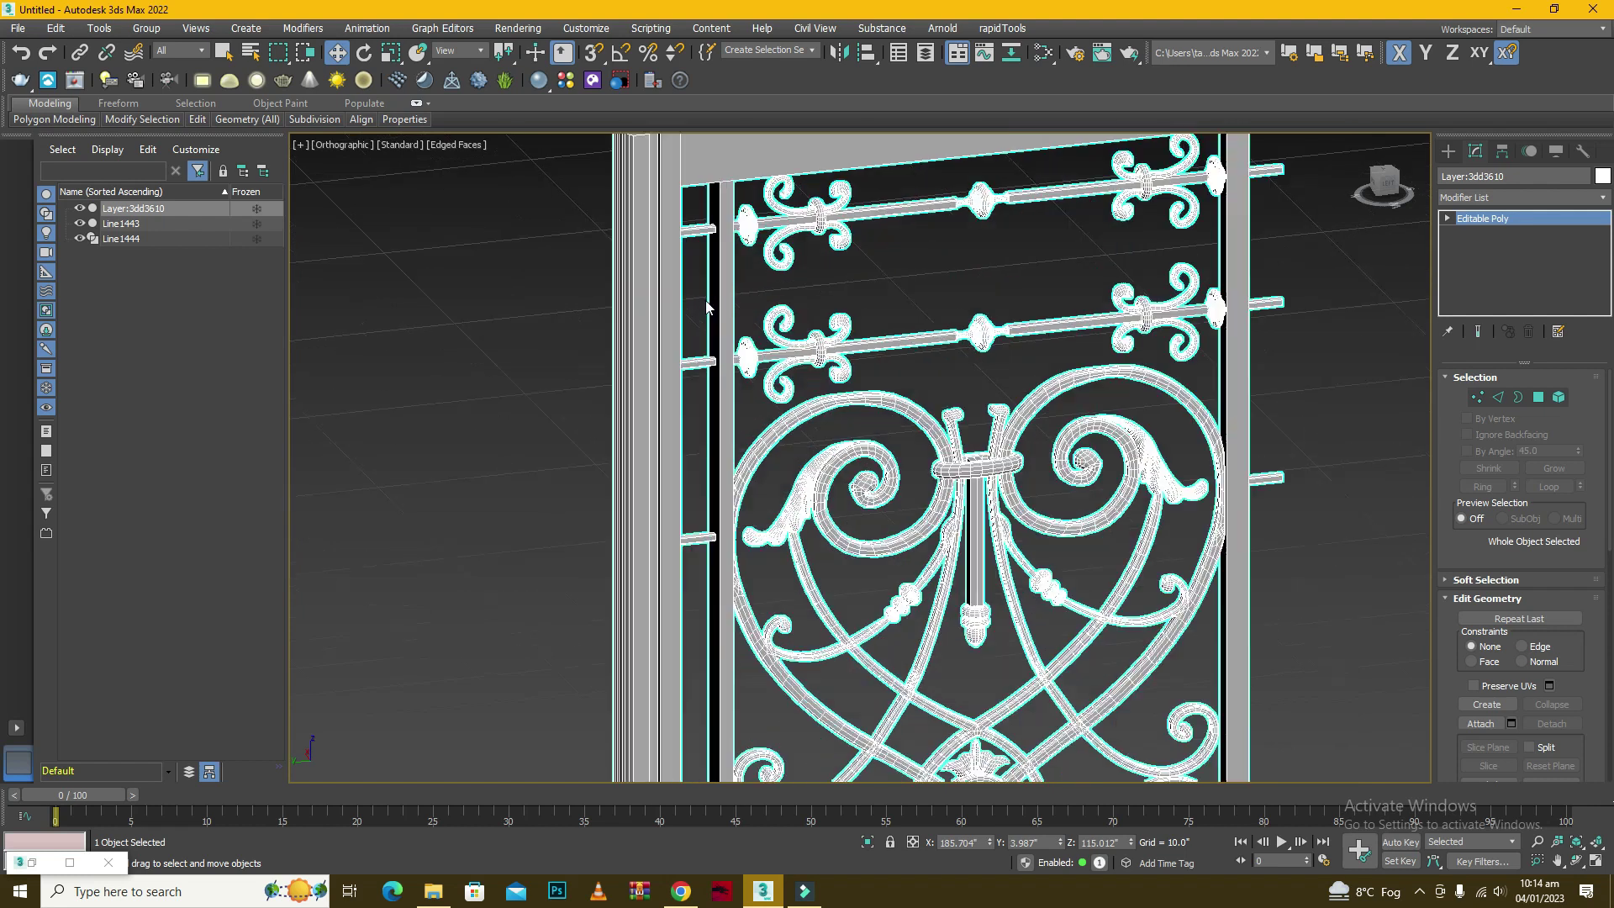
scroll(601, 264, "down", 3)
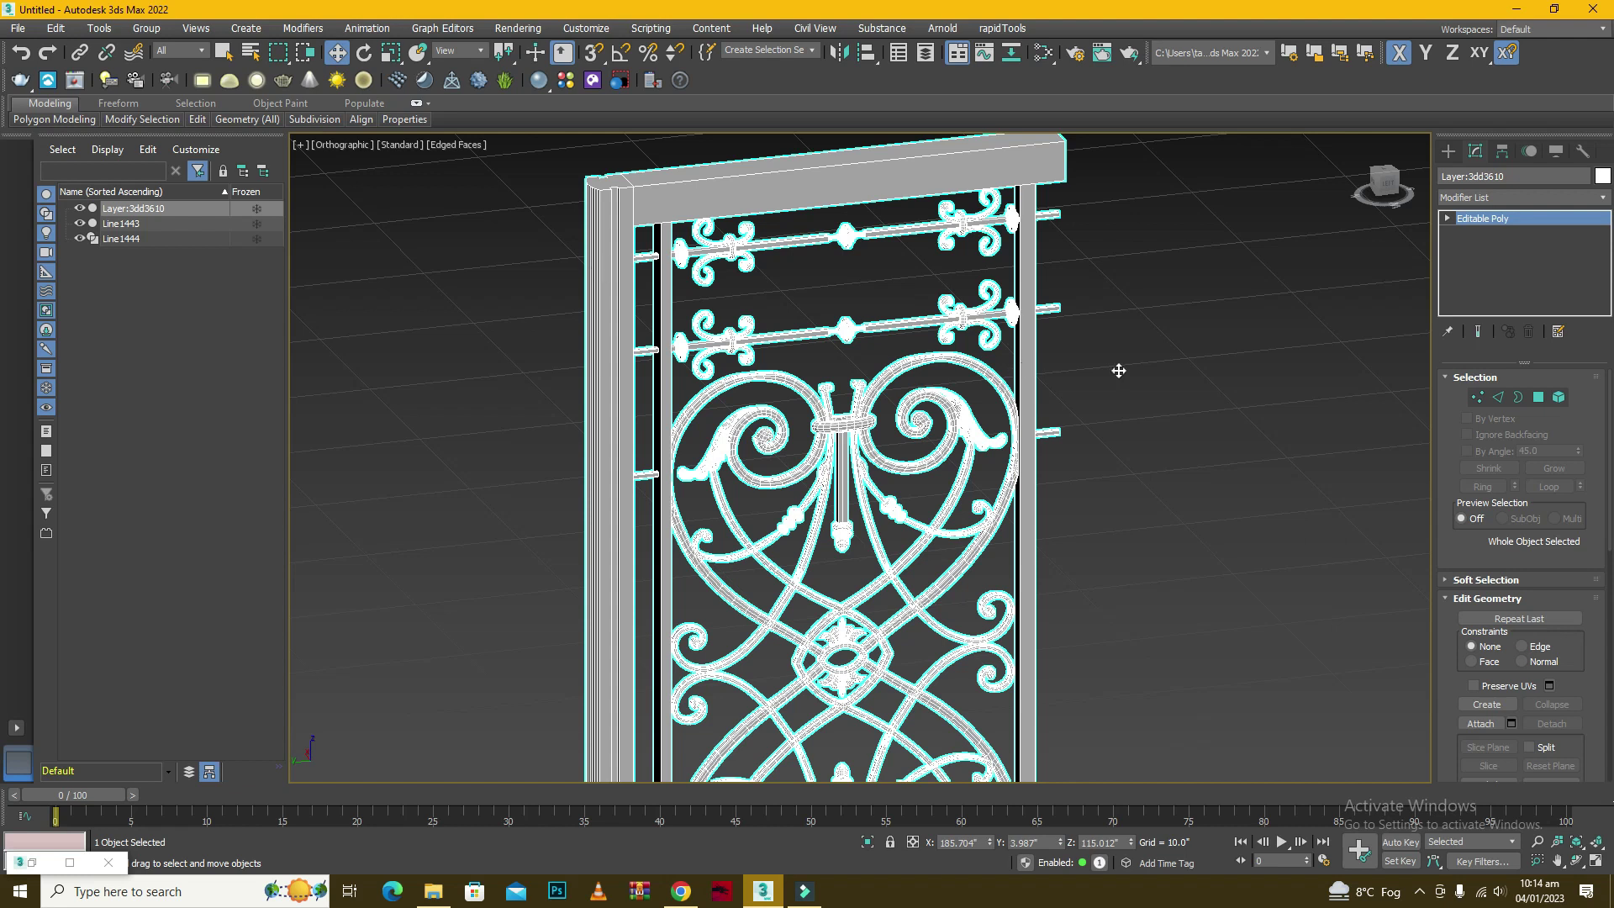
Add an Edit Poly modifier to the railing panel and enter edge editing.
left_click(1510, 194)
key("e")
left_click(1478, 256)
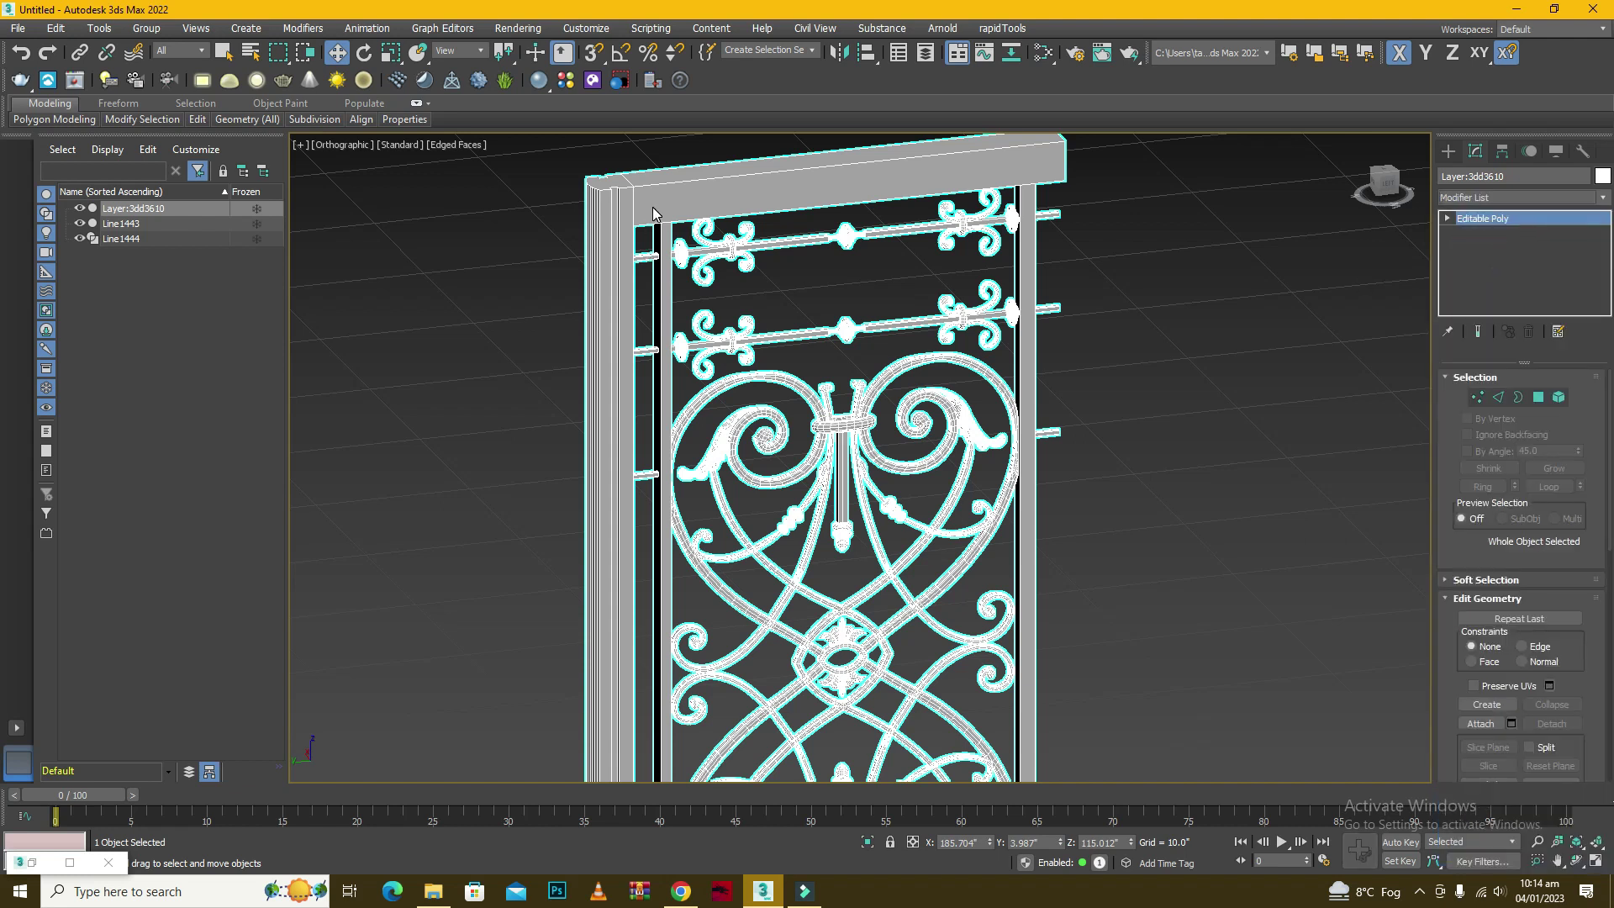
scroll(537, 258, "down", 2)
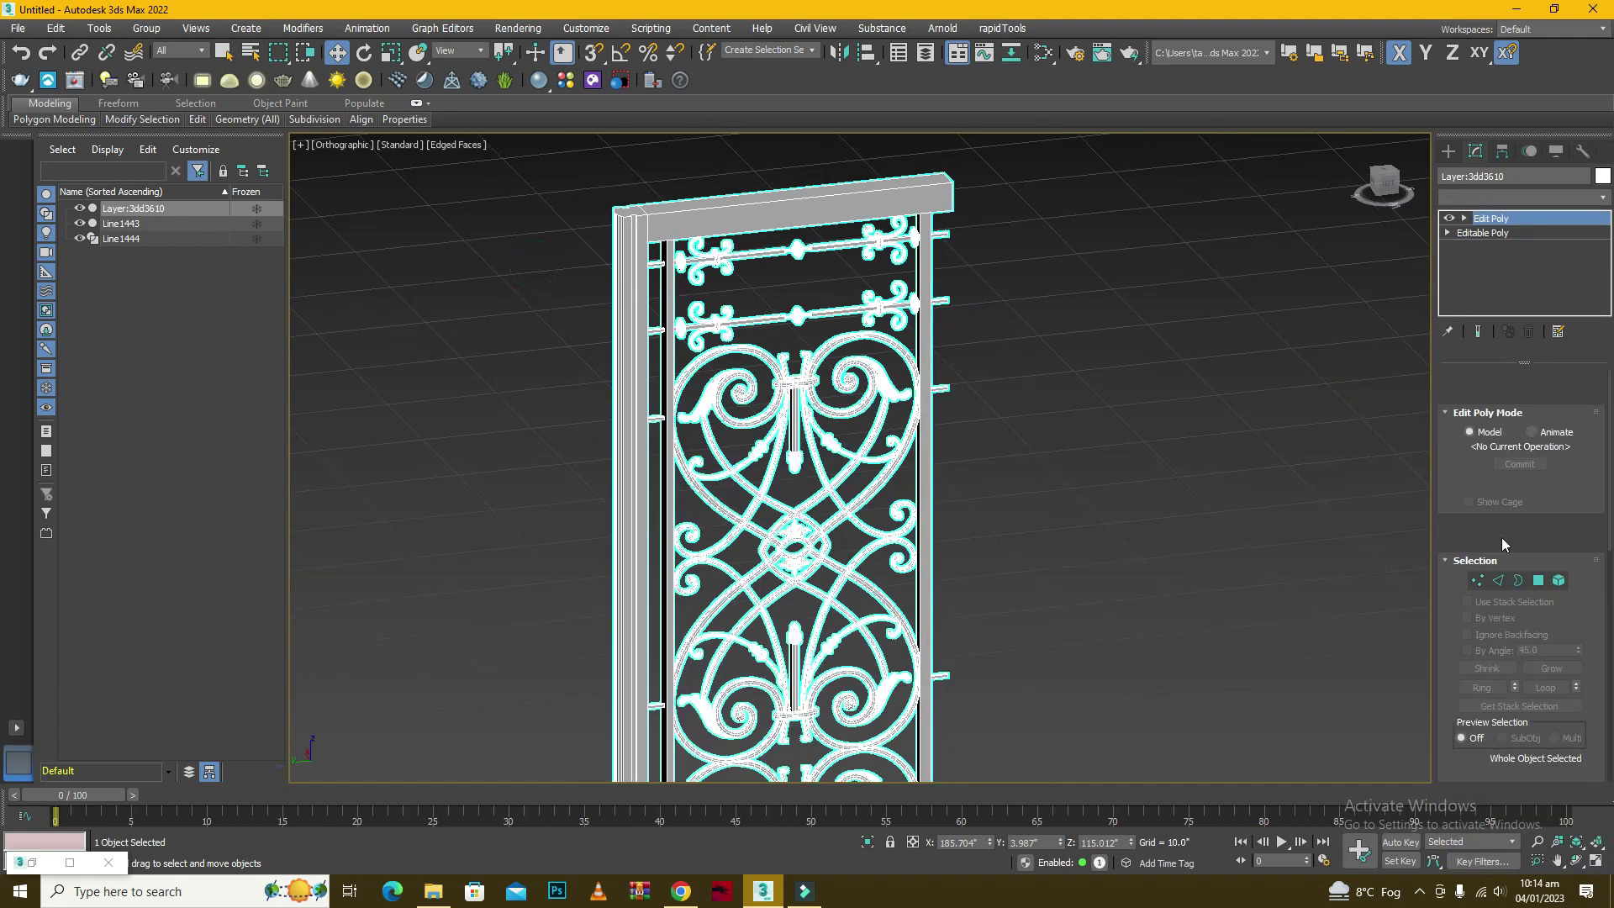
left_click(1498, 509)
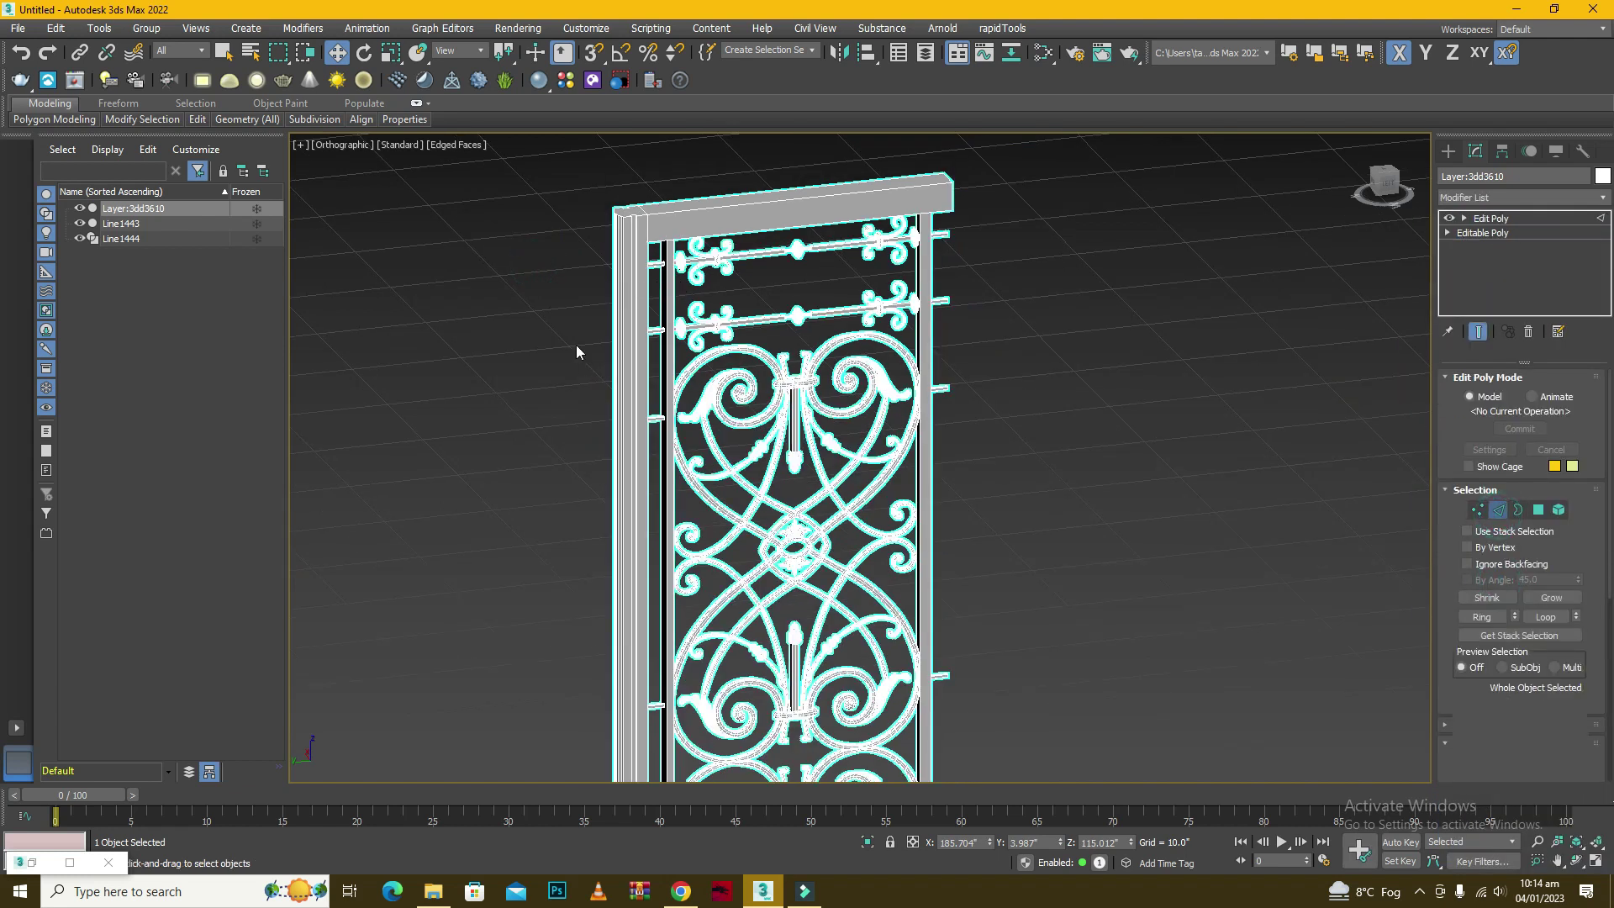
Select the long lengthwise edges of the railing's handrail and check the selection at both ends of the panel.
left_click_drag(589, 342, 648, 368)
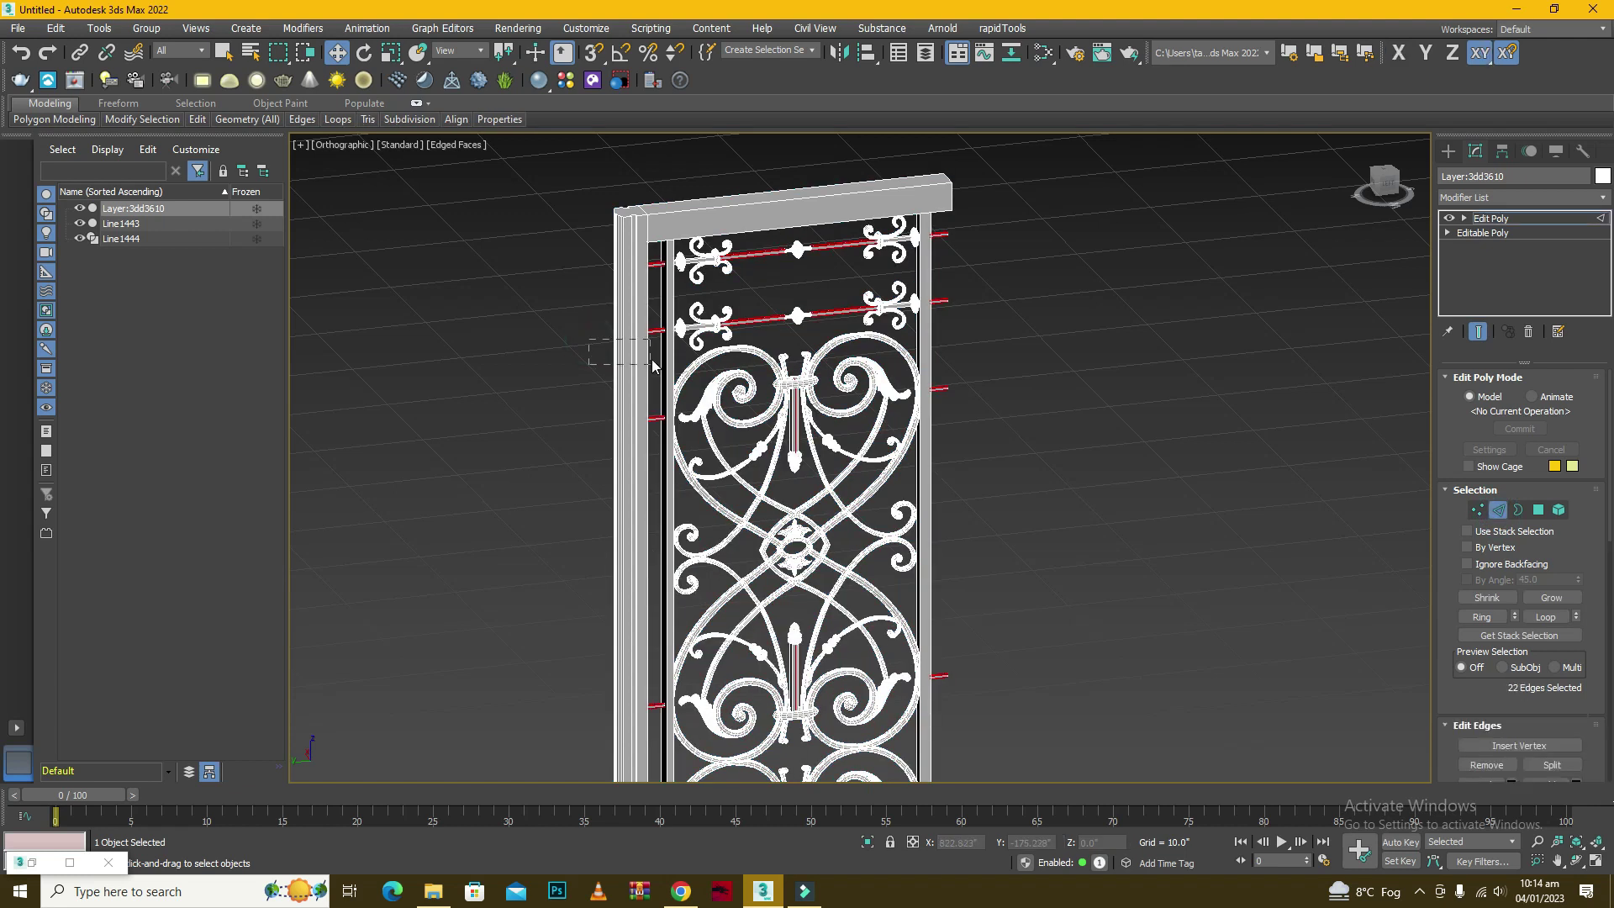
scroll(702, 200, "down", 6)
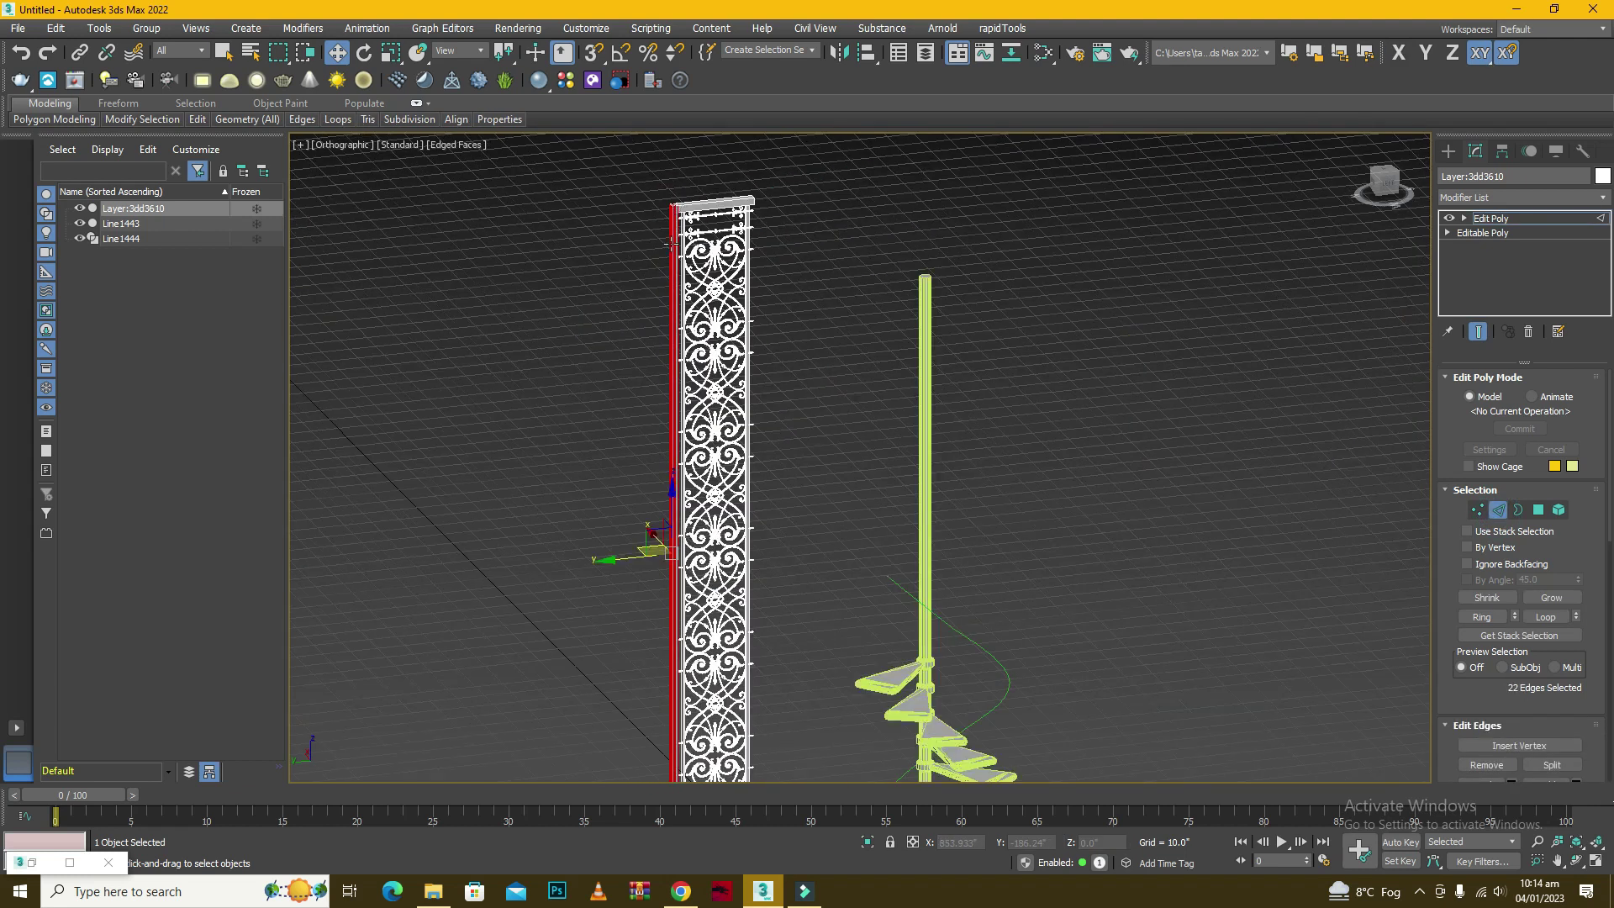
scroll(720, 443, "down", 3)
scroll(672, 404, "up", 8)
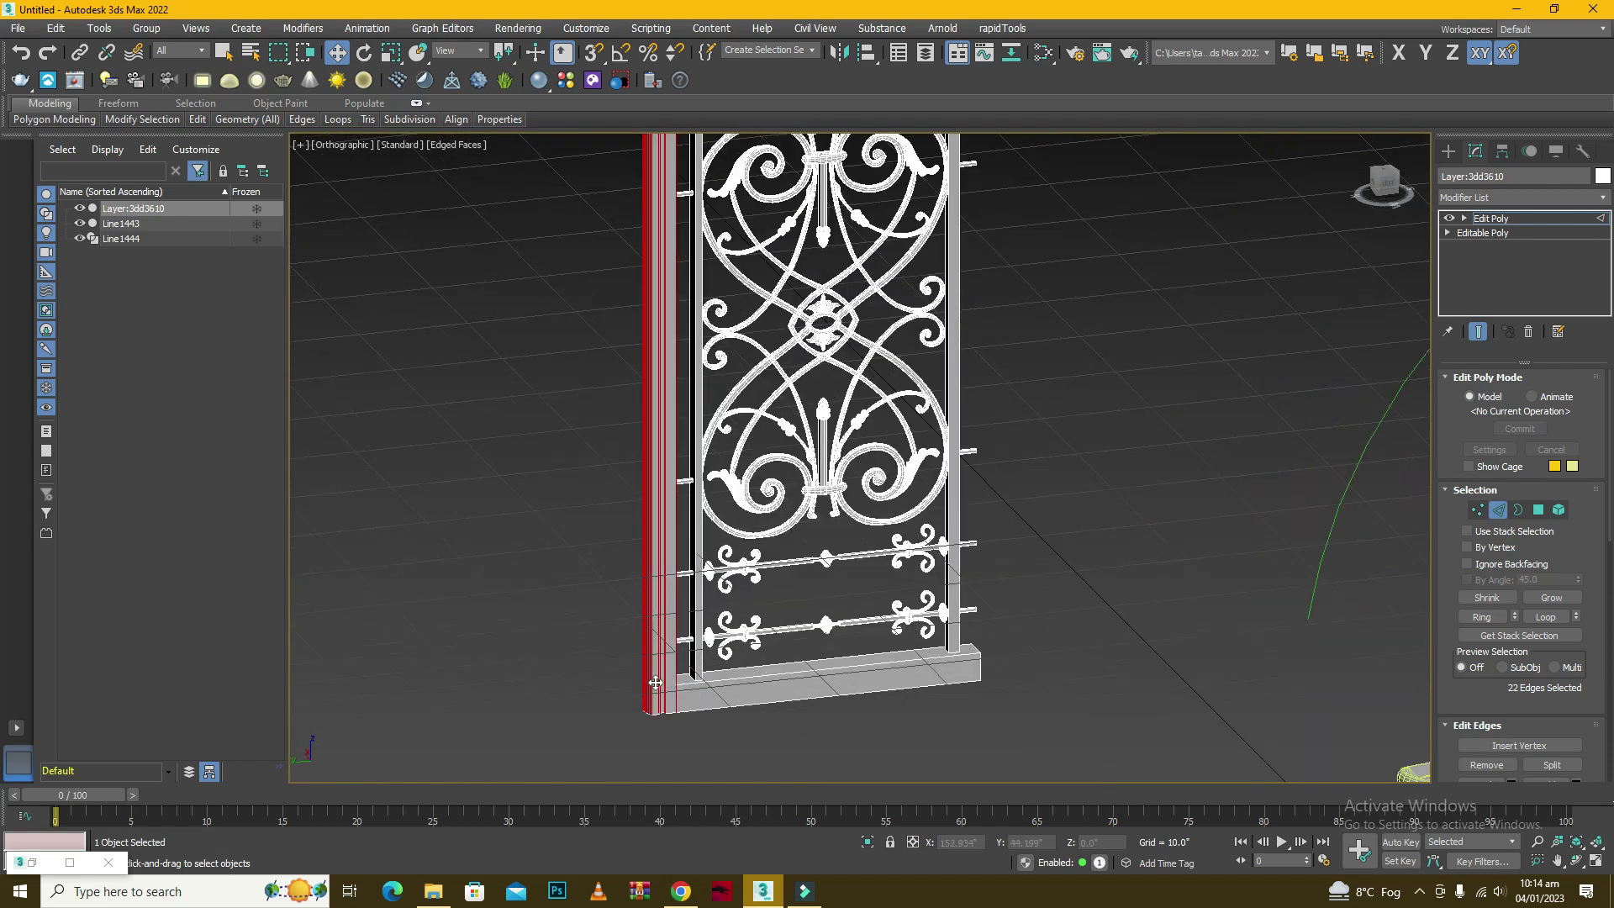
scroll(648, 332, "down", 5)
scroll(651, 336, "up", 5)
scroll(664, 193, "down", 3)
scroll(659, 317, "down", 2)
middle_click_drag(659, 317, 667, 209, "alt")
scroll(672, 210, "up", 5)
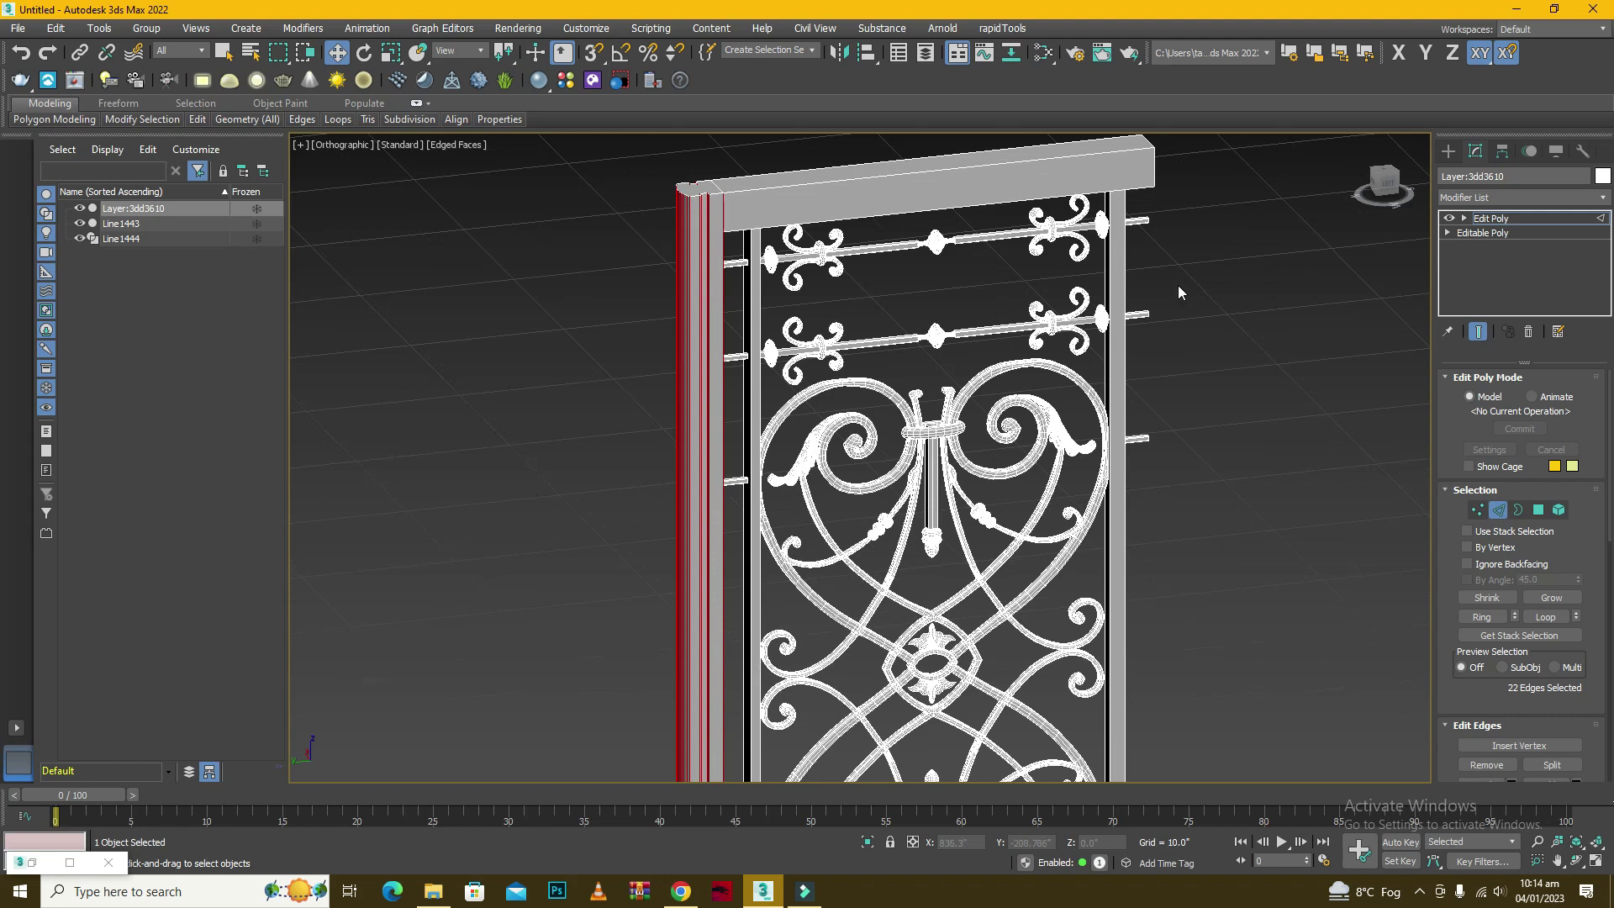
Add the lengthwise edges of the two thin rails to the selection and connect all selected edges with multiple segments.
scroll(745, 314, "up", 3)
left_click_drag(718, 305, 794, 309, "ctrl")
scroll(1017, 316, "down", 4)
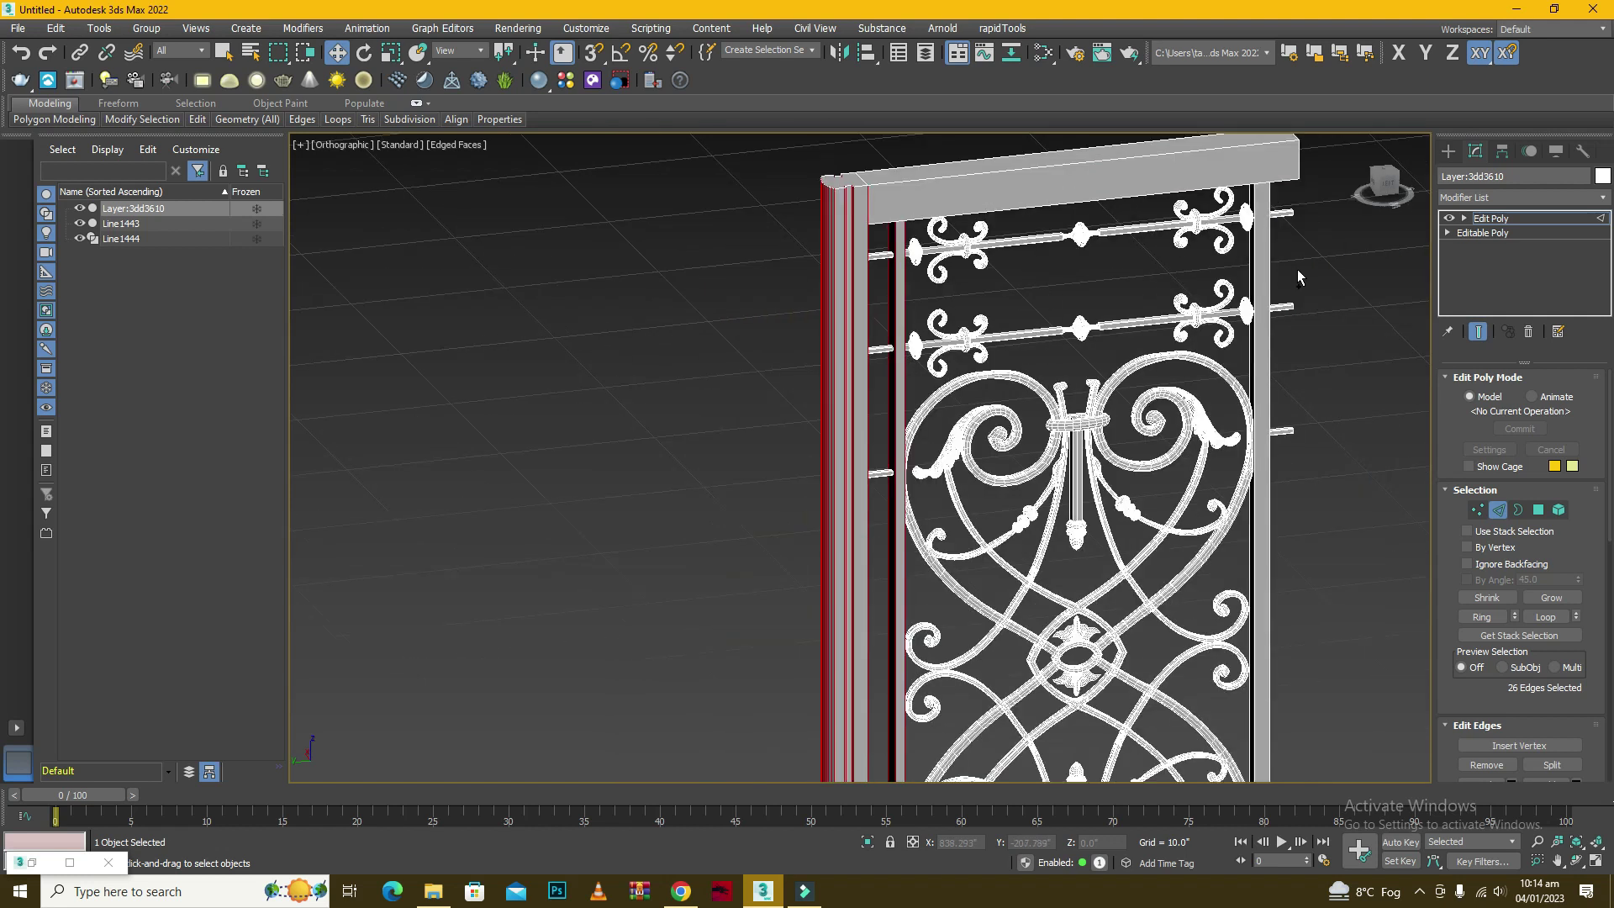
left_click_drag(1226, 277, 1226, 281, "ctrl")
scroll(992, 235, "down", 6)
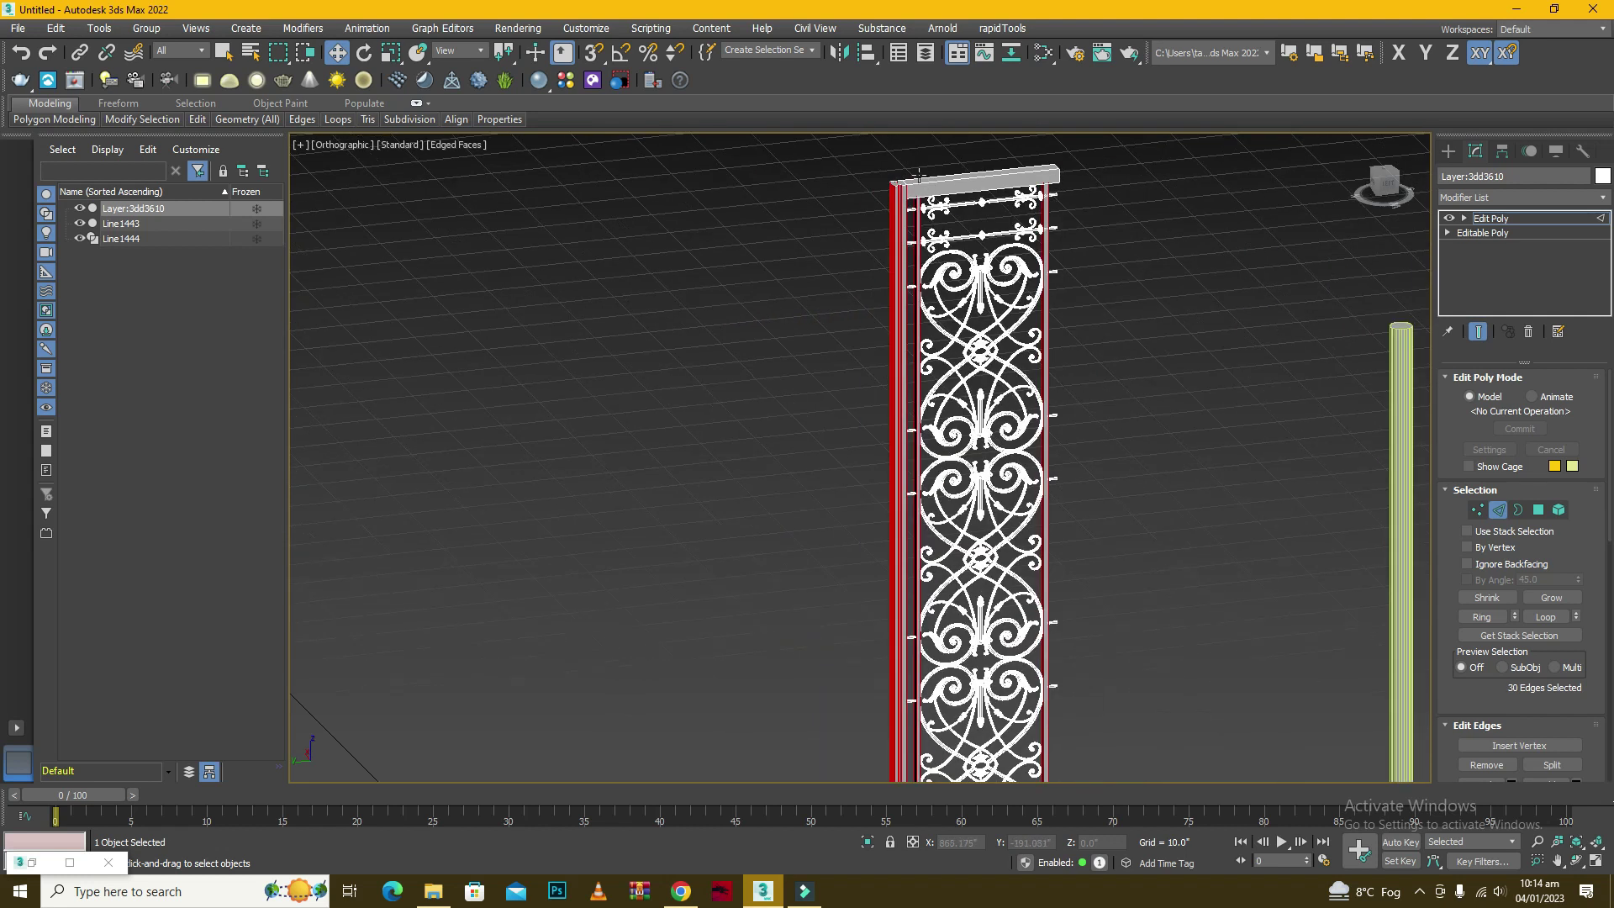
scroll(900, 468, "down", 2)
scroll(944, 281, "up", 8)
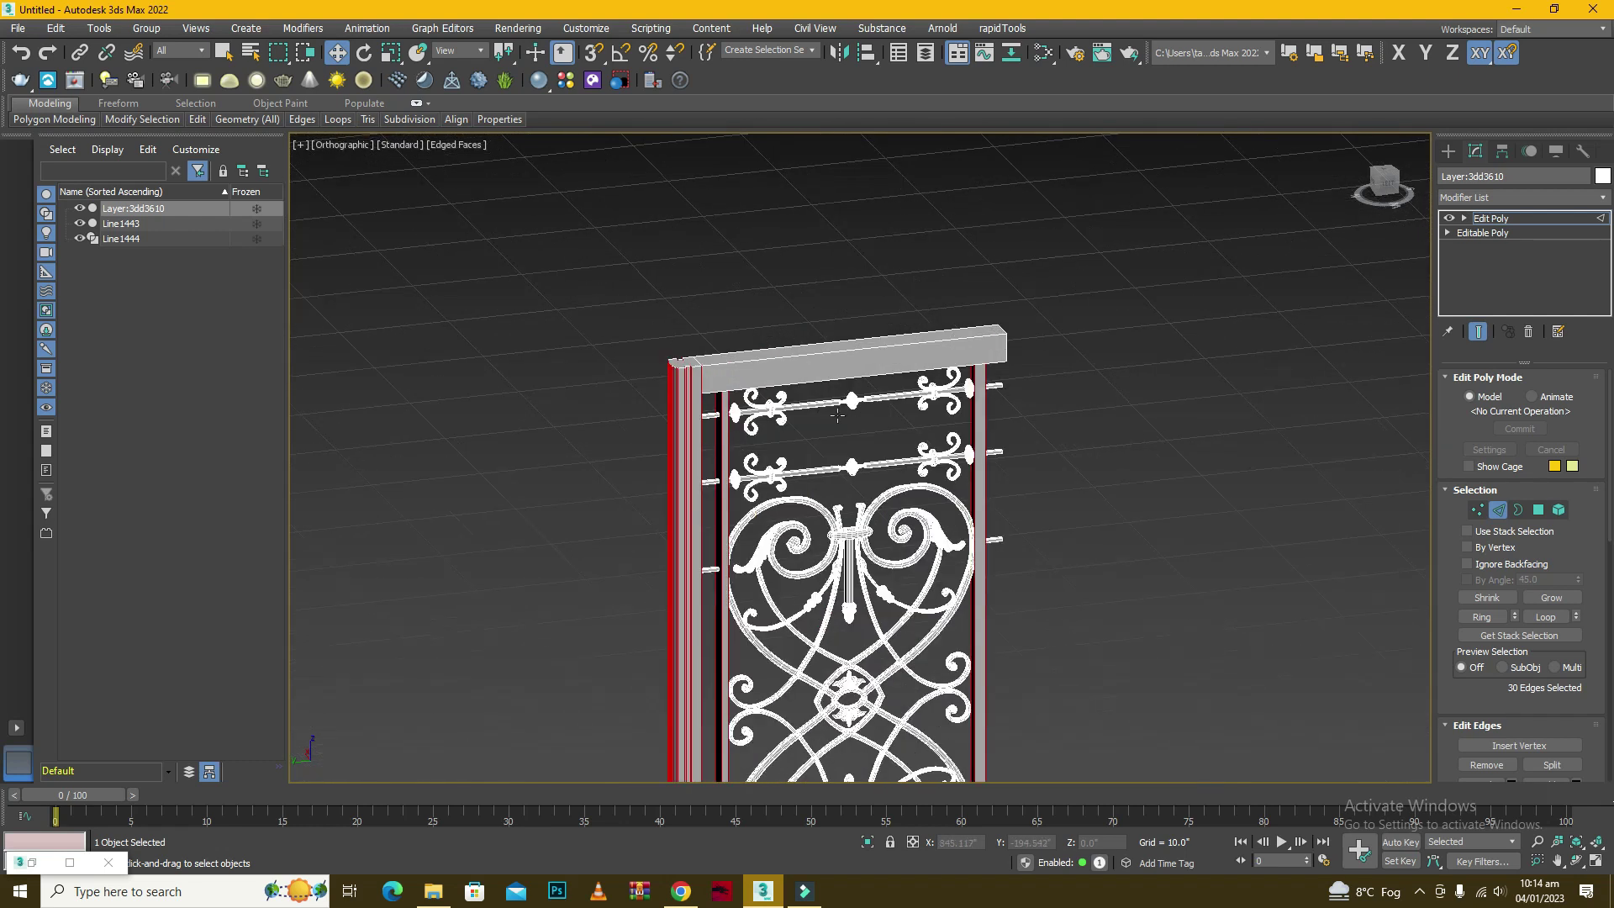
scroll(841, 354, "up", 3)
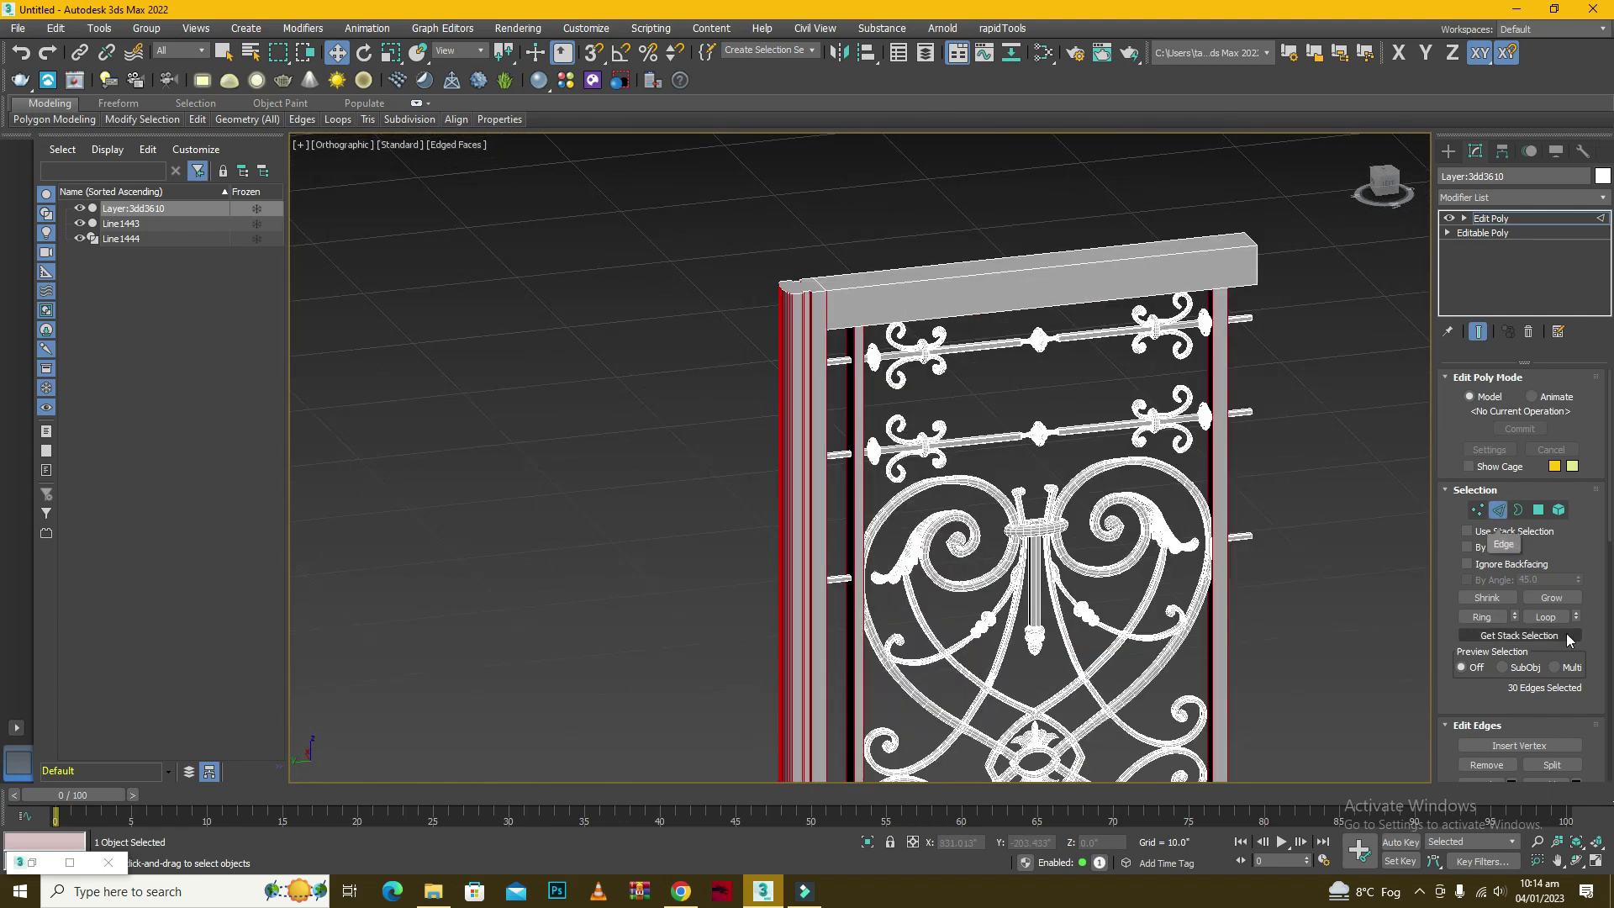
scroll(1580, 627, "down", 2)
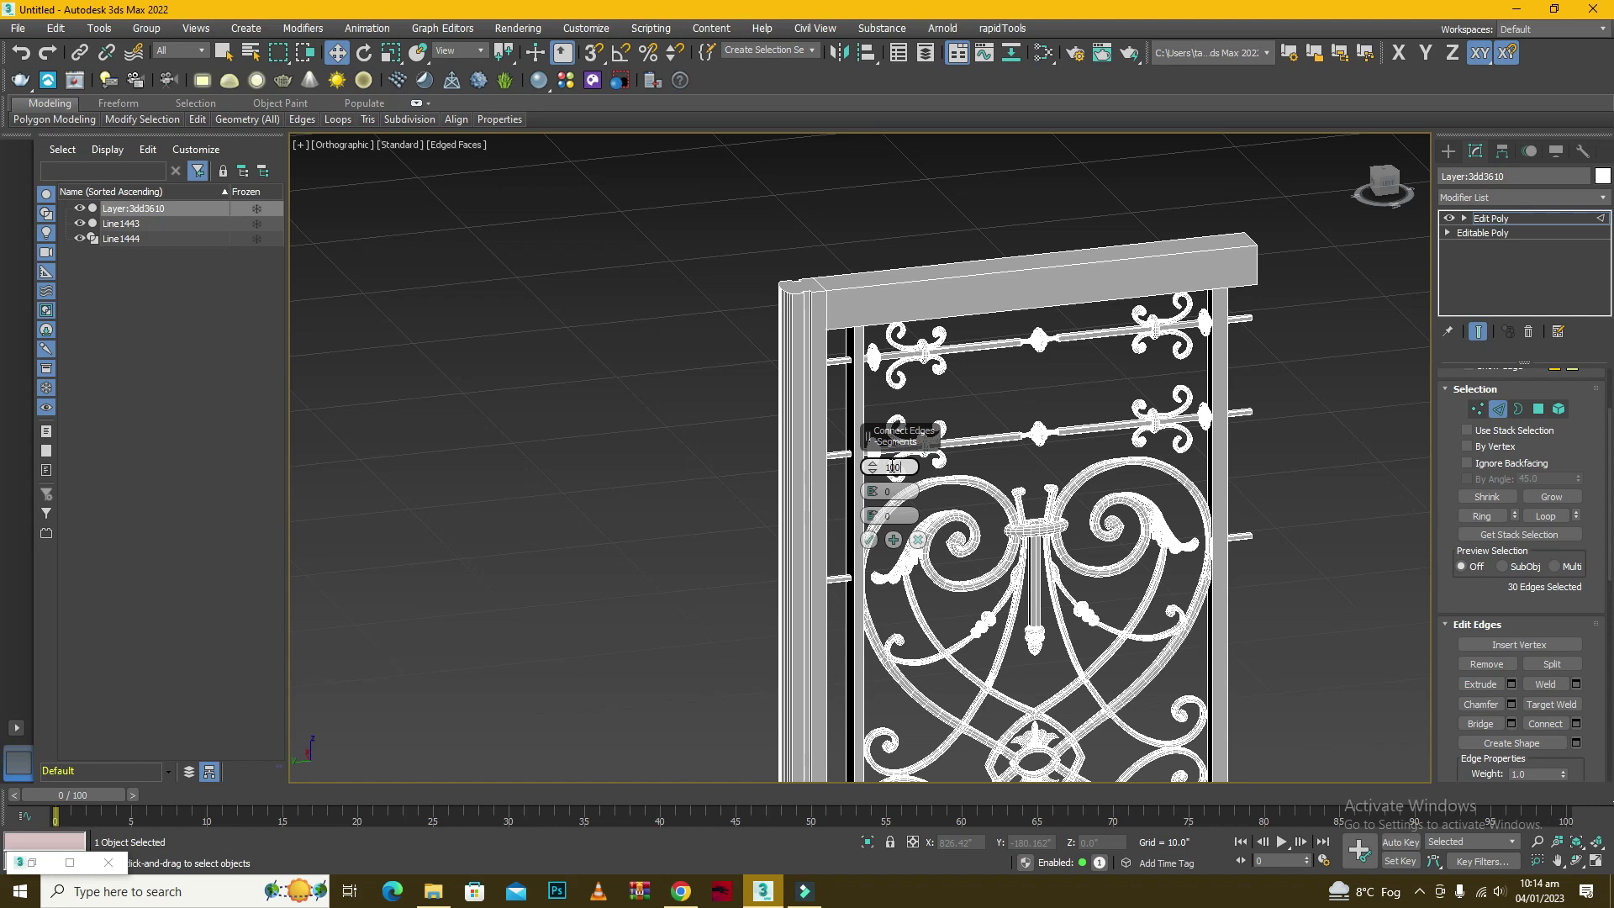
key("Return")
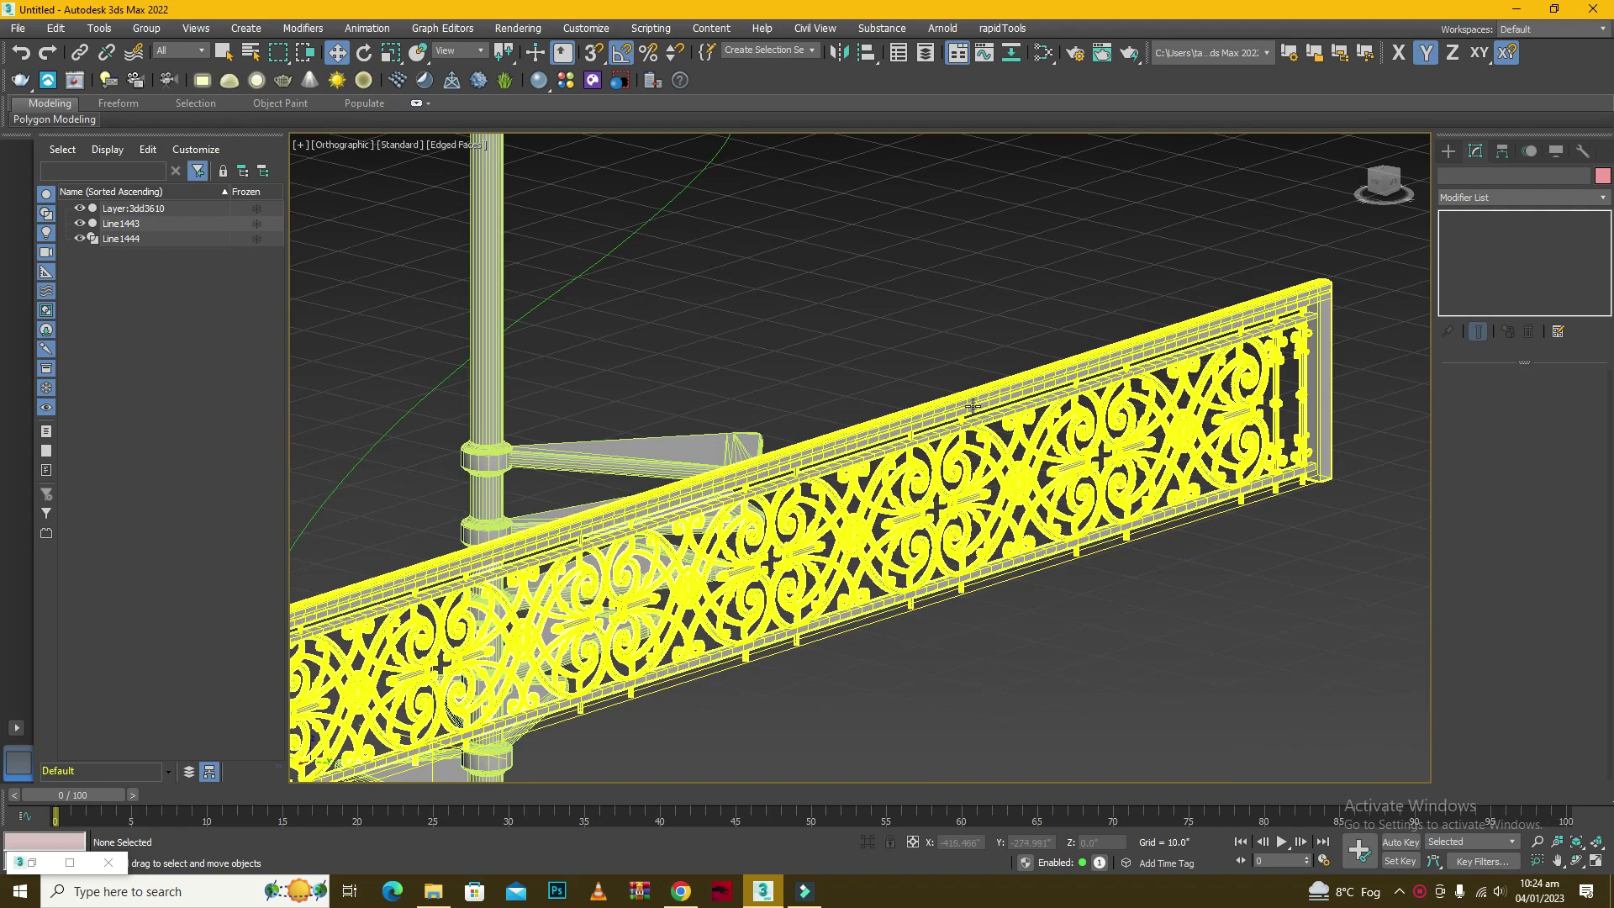
Examine the cross segments along the rails of the horizontal railing panel beside the staircase.
left_click(973, 407)
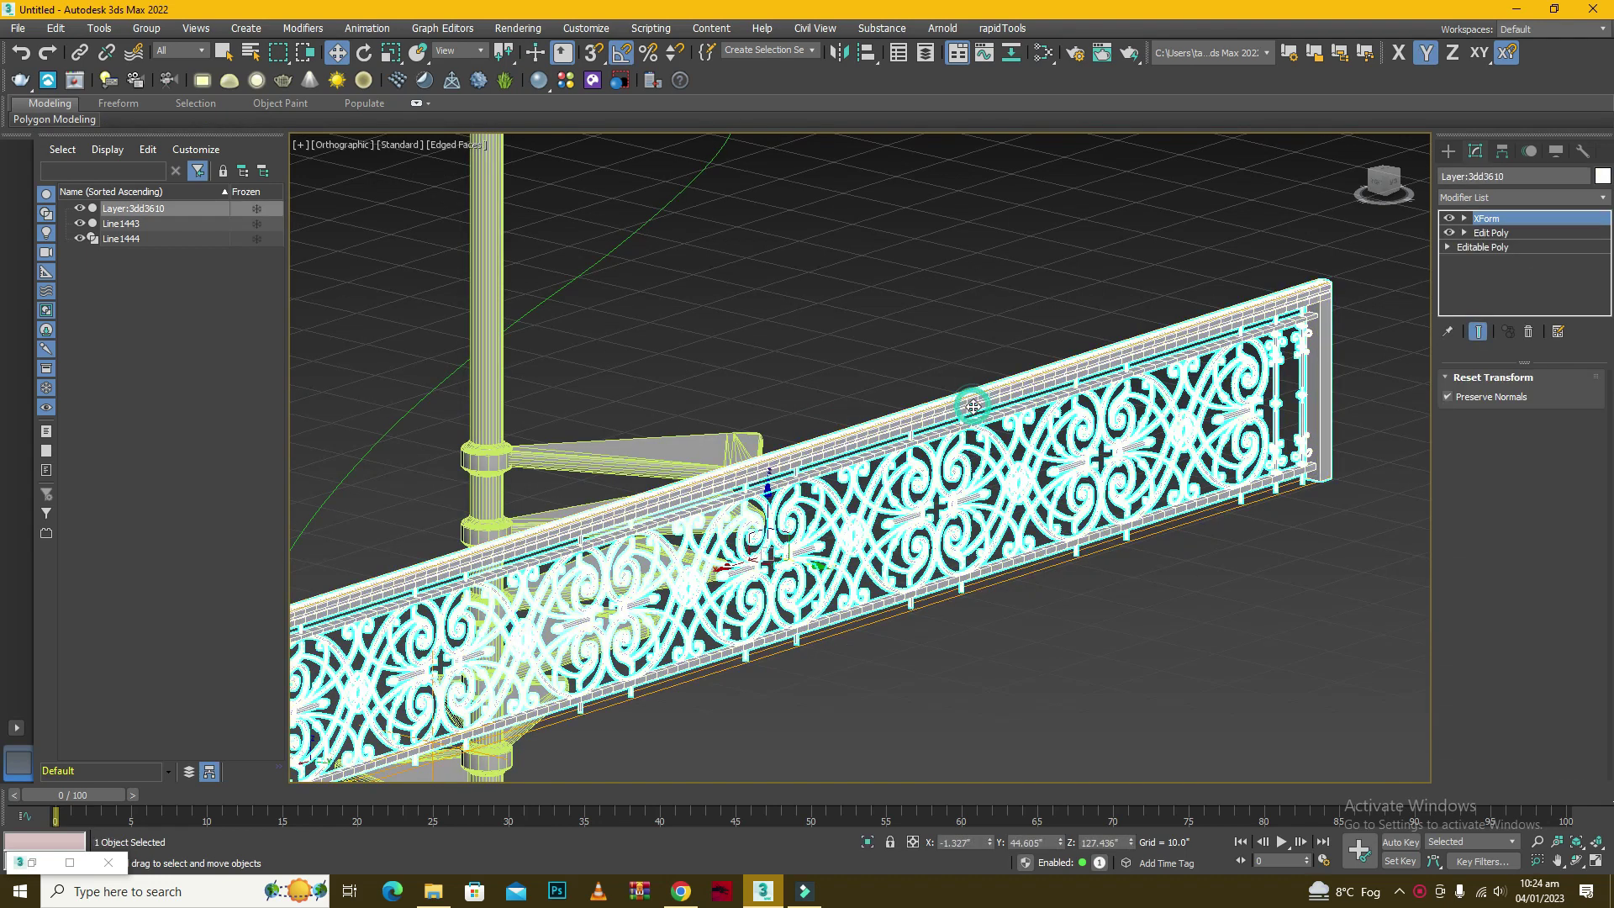
left_click(1012, 285)
scroll(916, 381, "up", 5)
scroll(1042, 423, "down", 2)
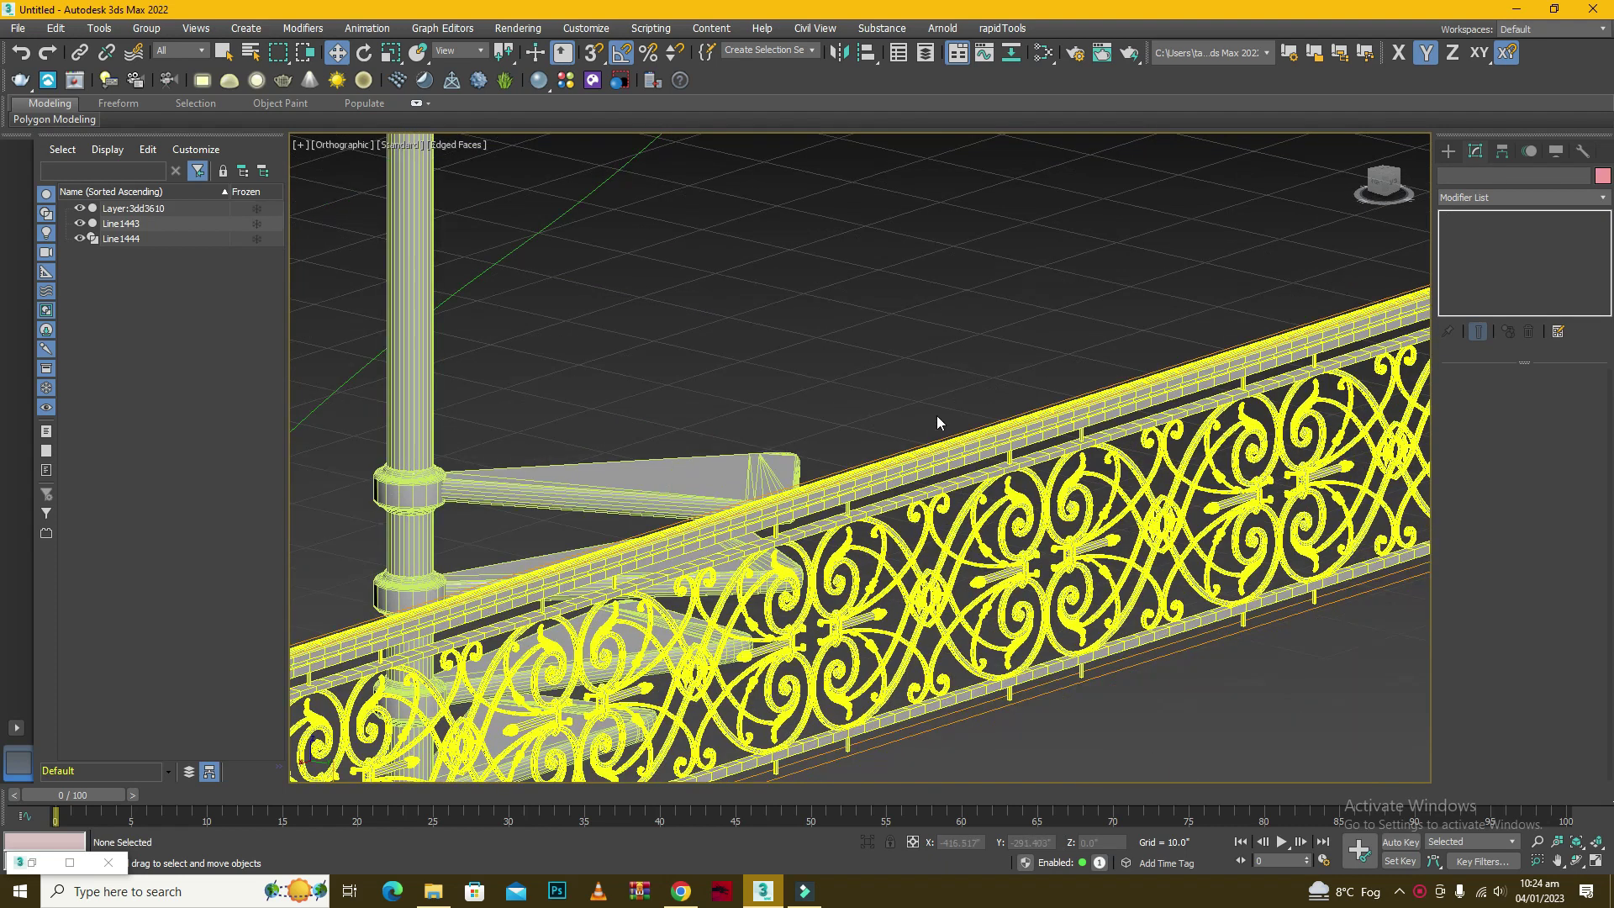
scroll(558, 593, "down", 2)
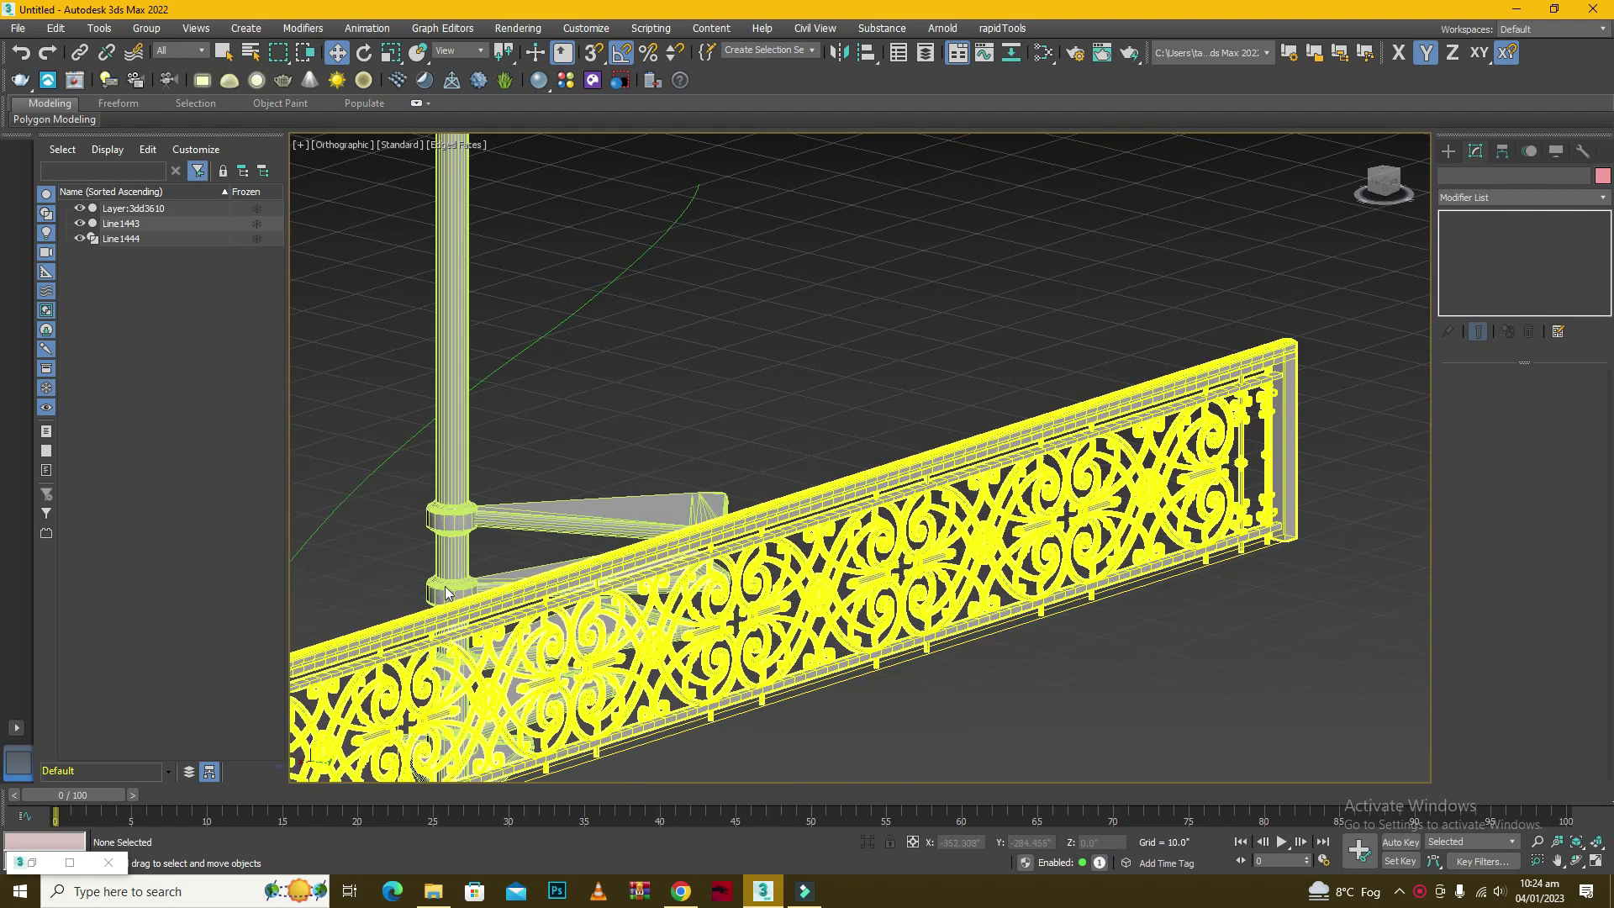
scroll(1115, 290, "down", 2)
scroll(944, 353, "up", 6)
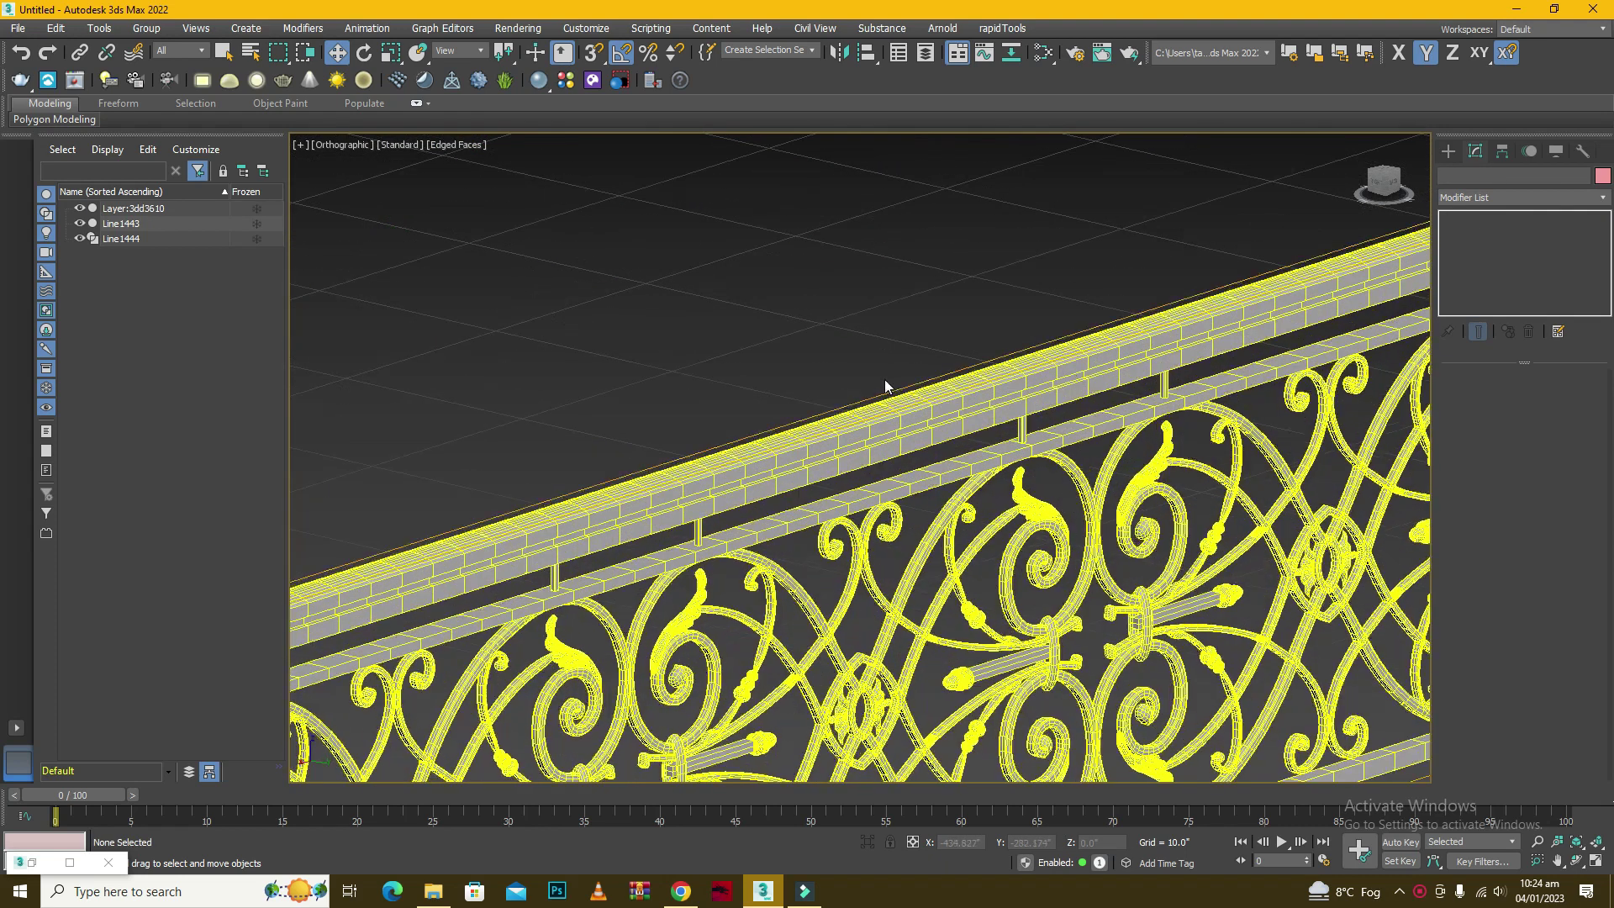
Show the Reset XForm utility for the railing panel and inspect the whole panel against the staircase.
left_click(1064, 395)
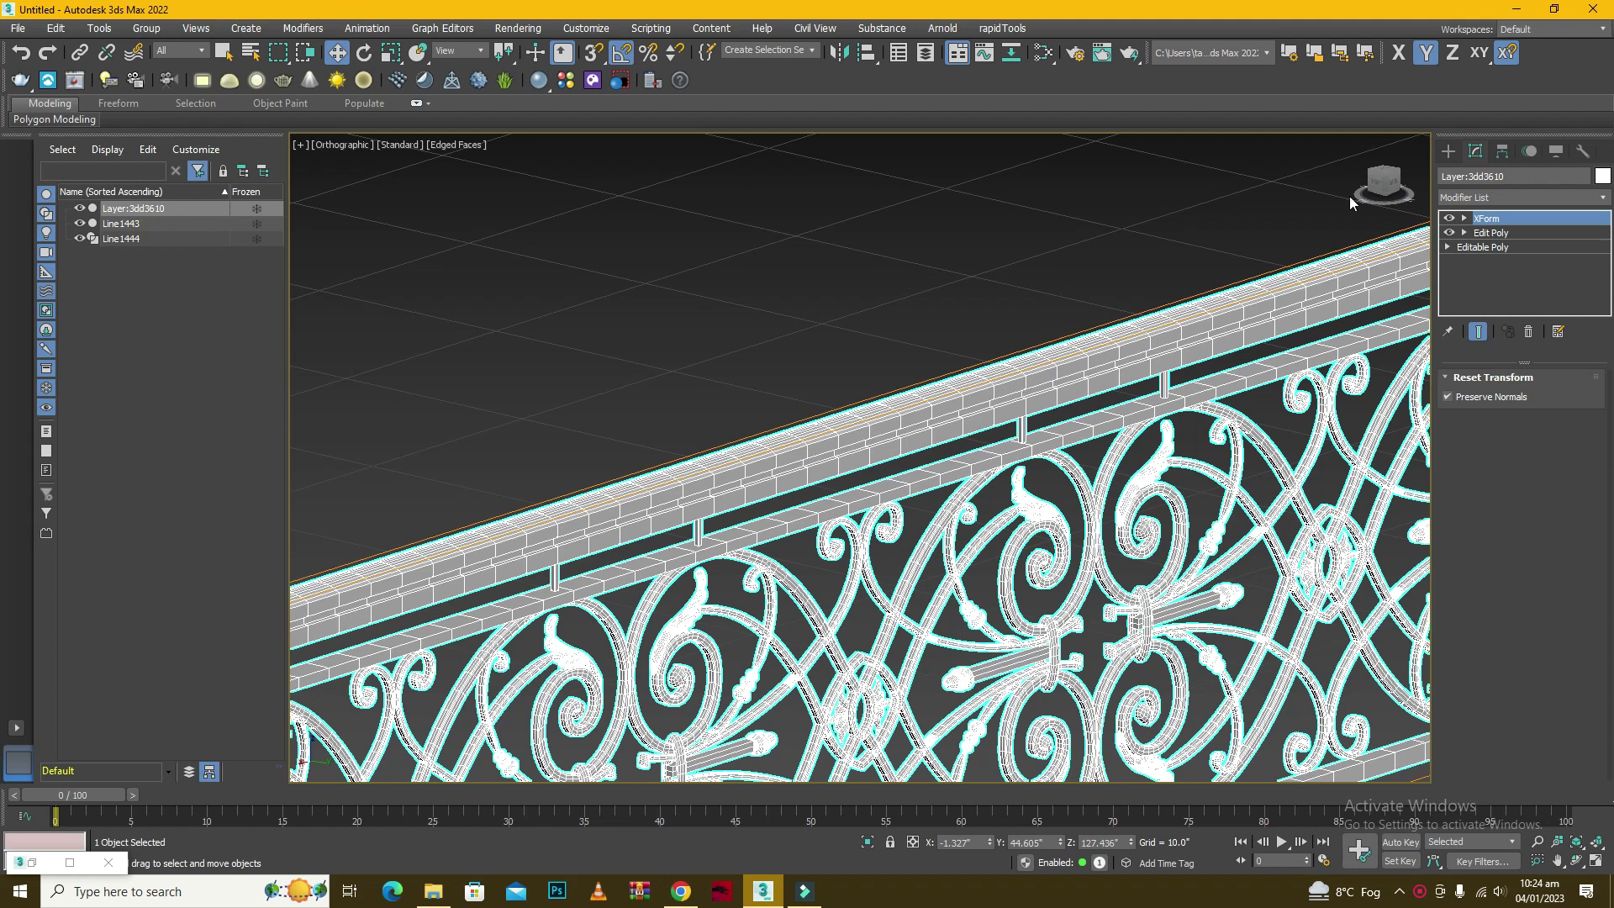
left_click(1583, 151)
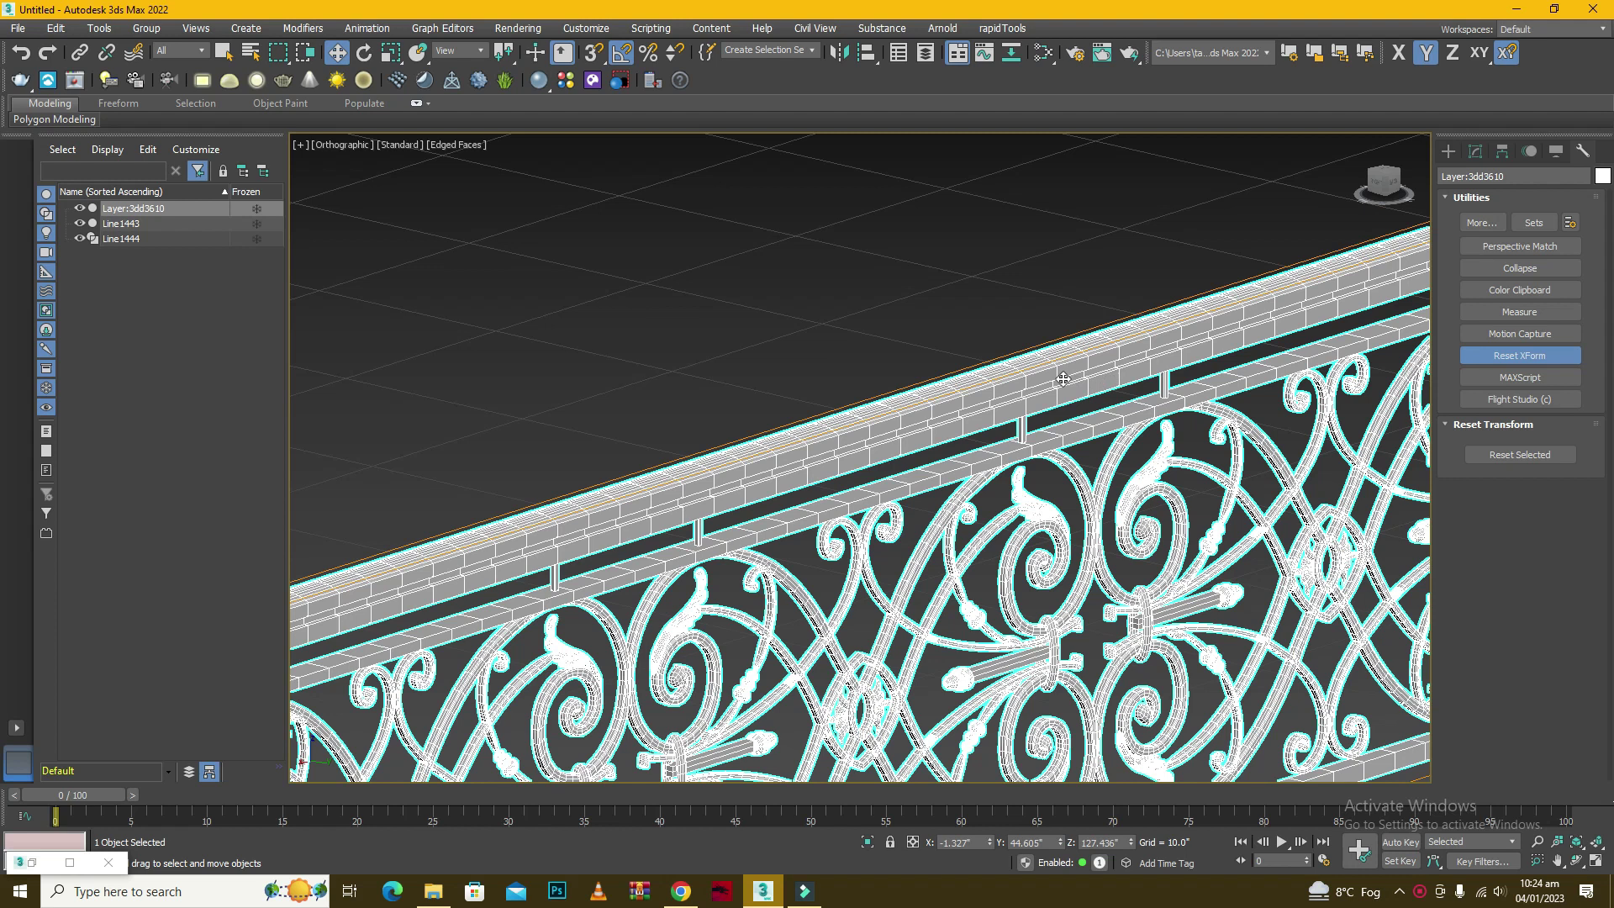
scroll(988, 368, "down", 2)
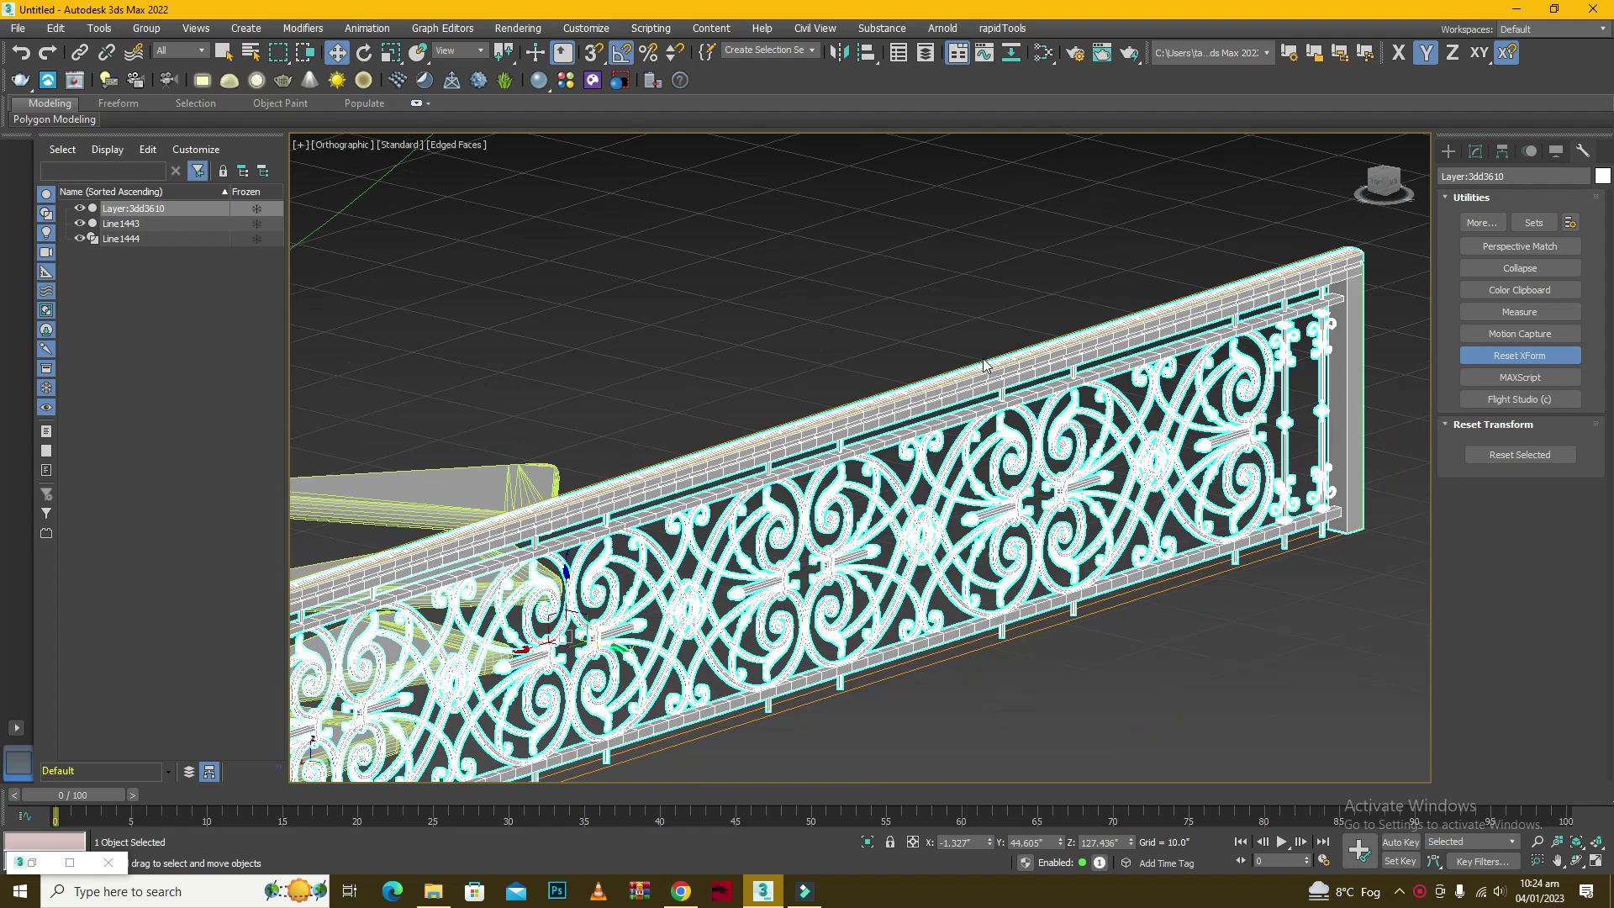
scroll(1112, 311, "down", 2)
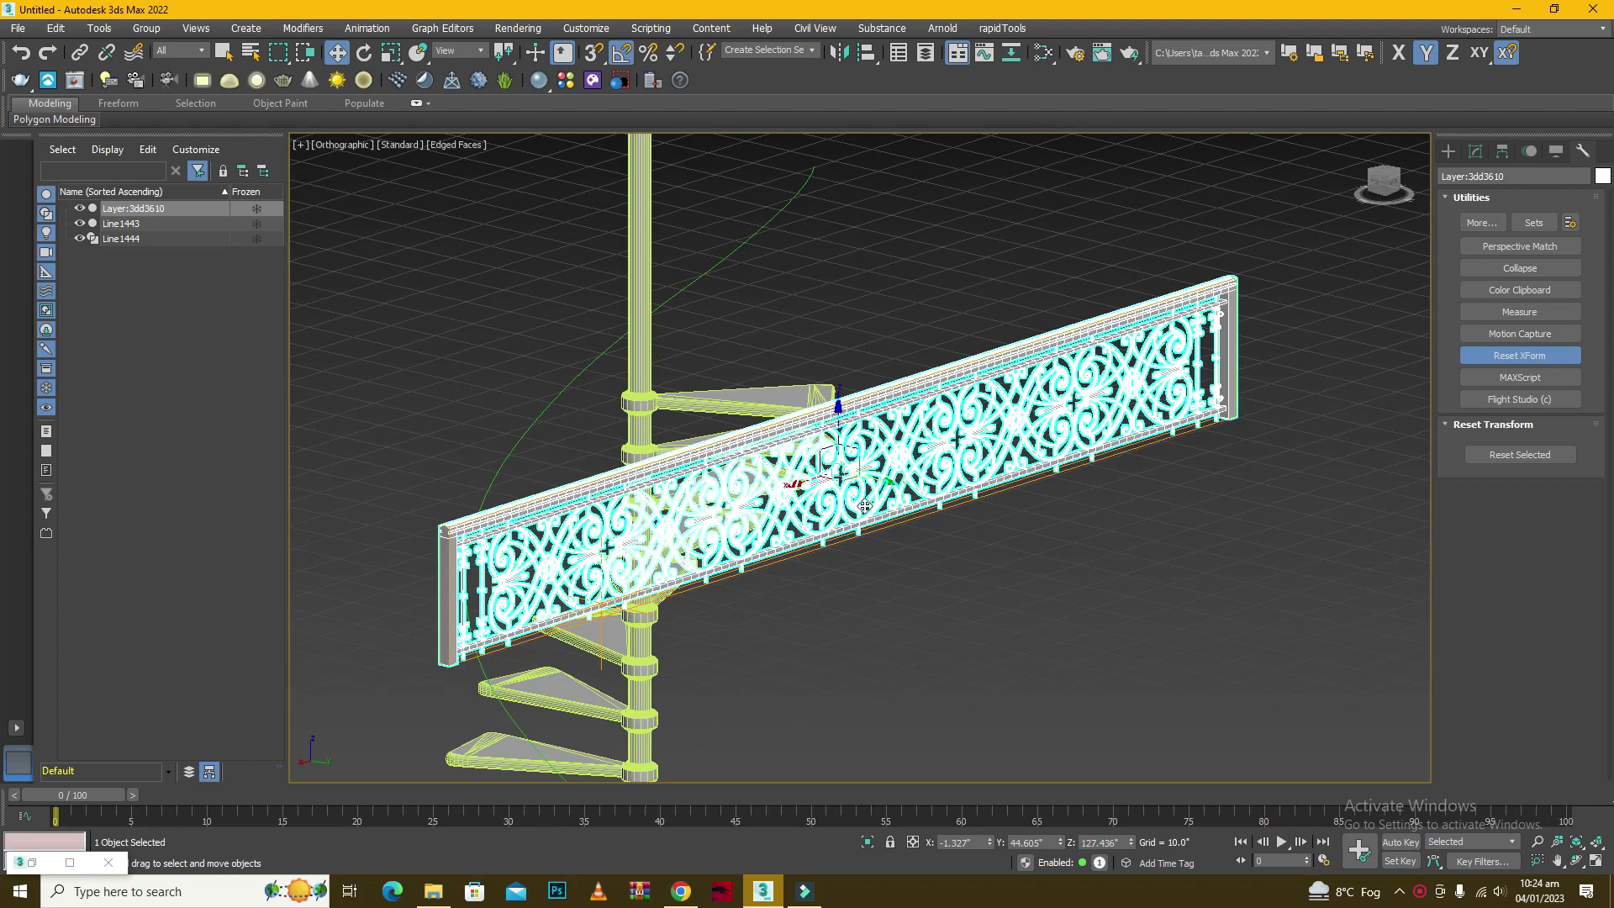
scroll(1076, 299, "up", 2)
scroll(1039, 288, "down", 1)
Add the PathDeform (WSM) modifier to the ornamental railing panel.
left_click(1060, 284)
left_click(1243, 309)
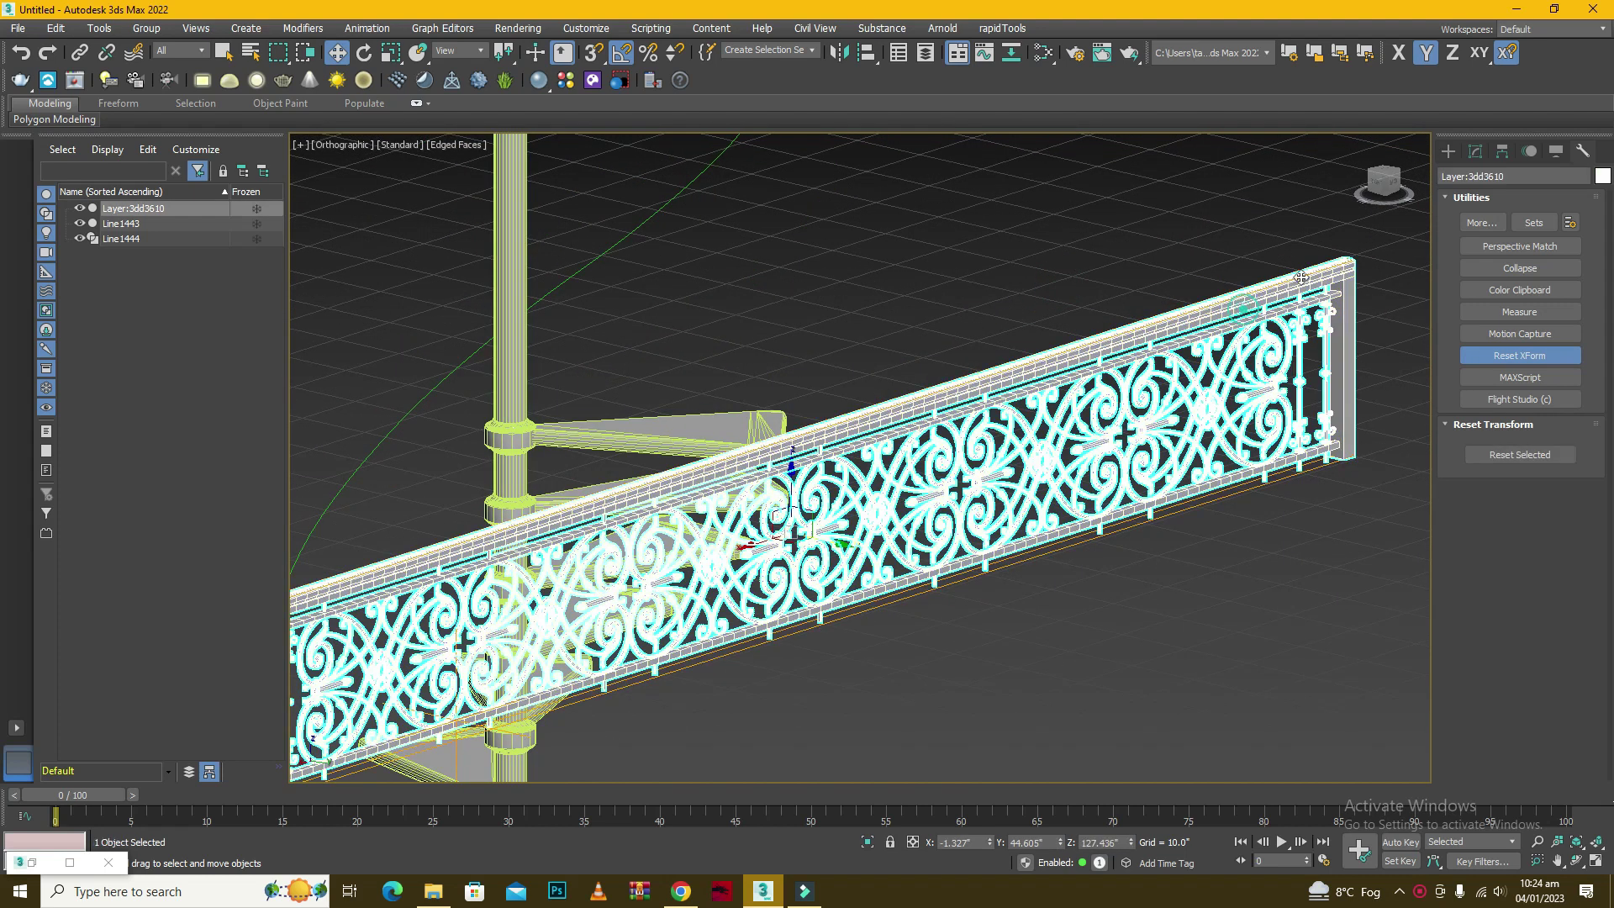
left_click(1448, 151)
left_click(1476, 151)
left_click(1471, 196)
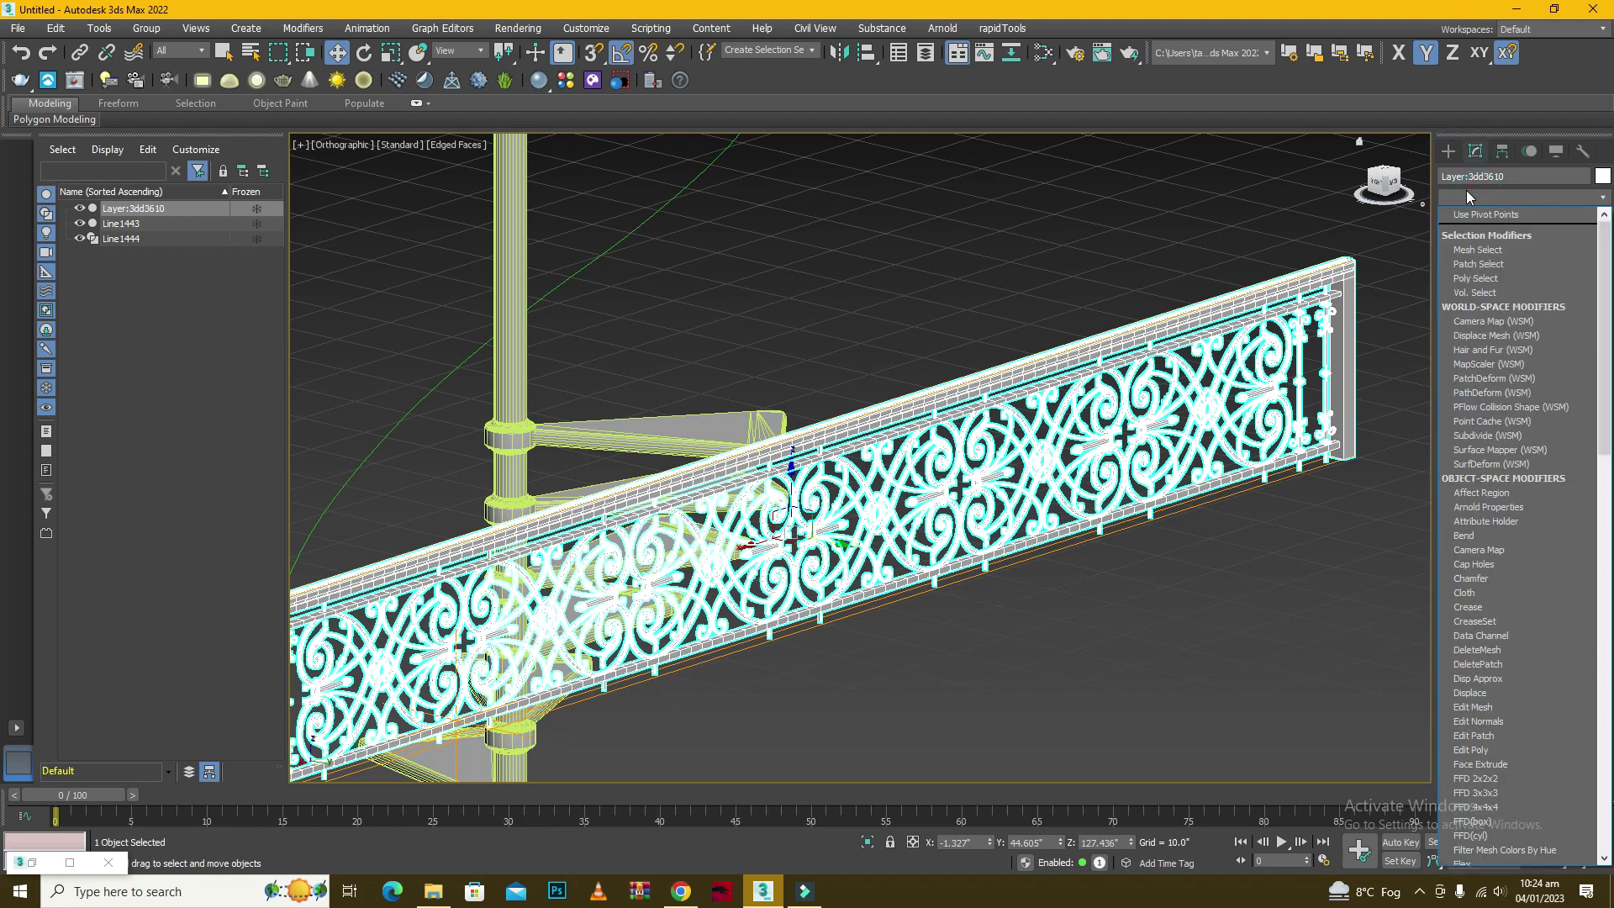
type("path")
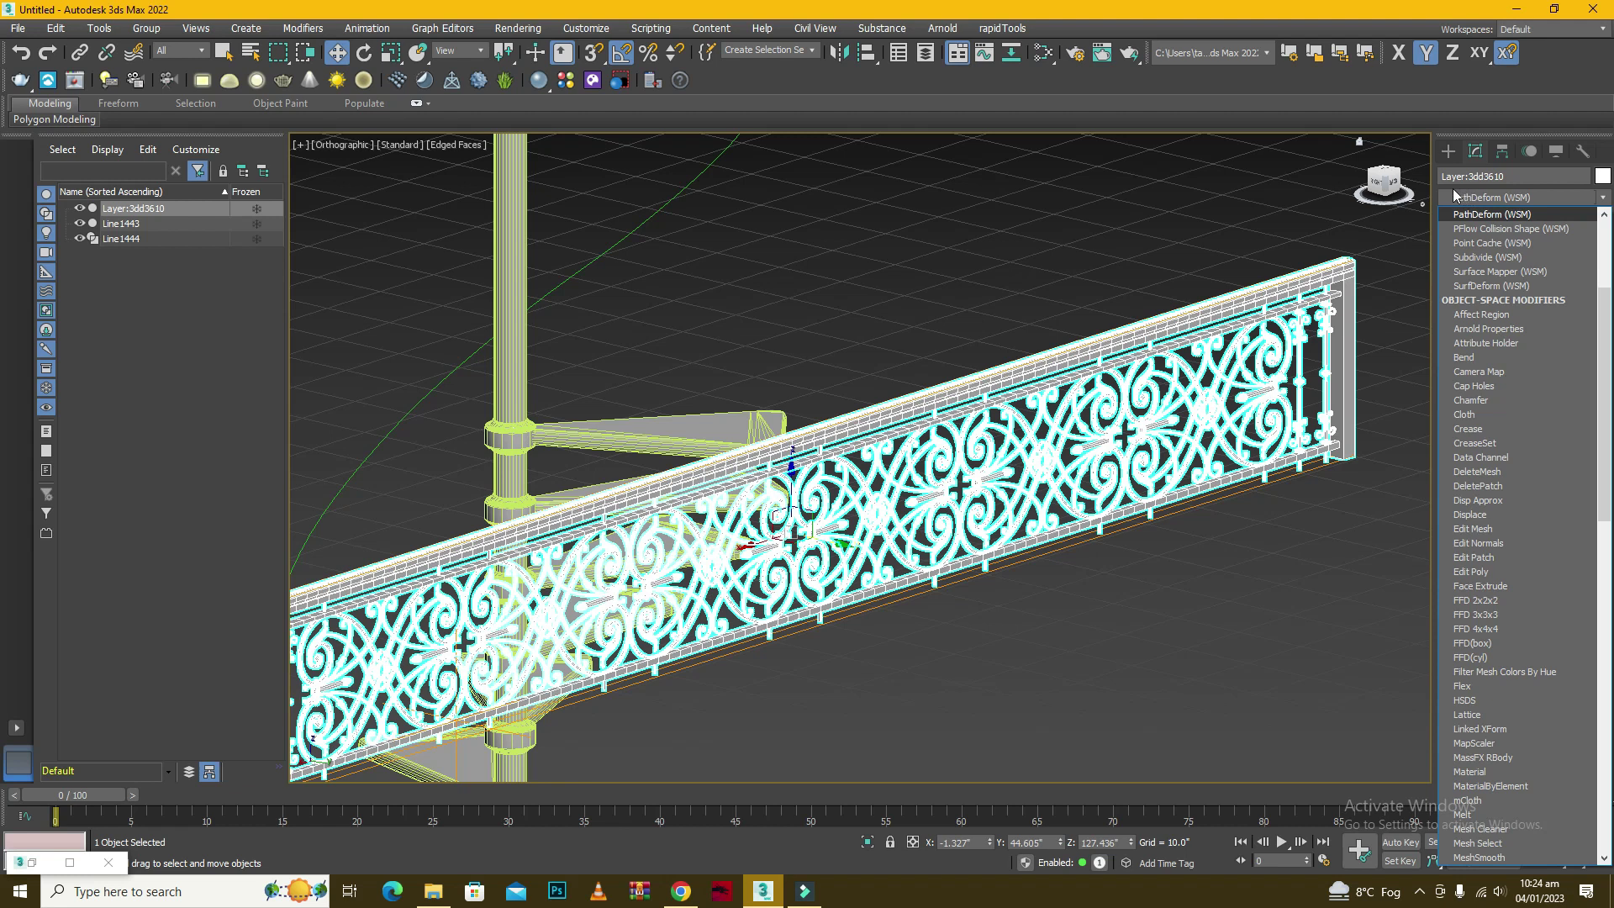
left_click(1485, 219)
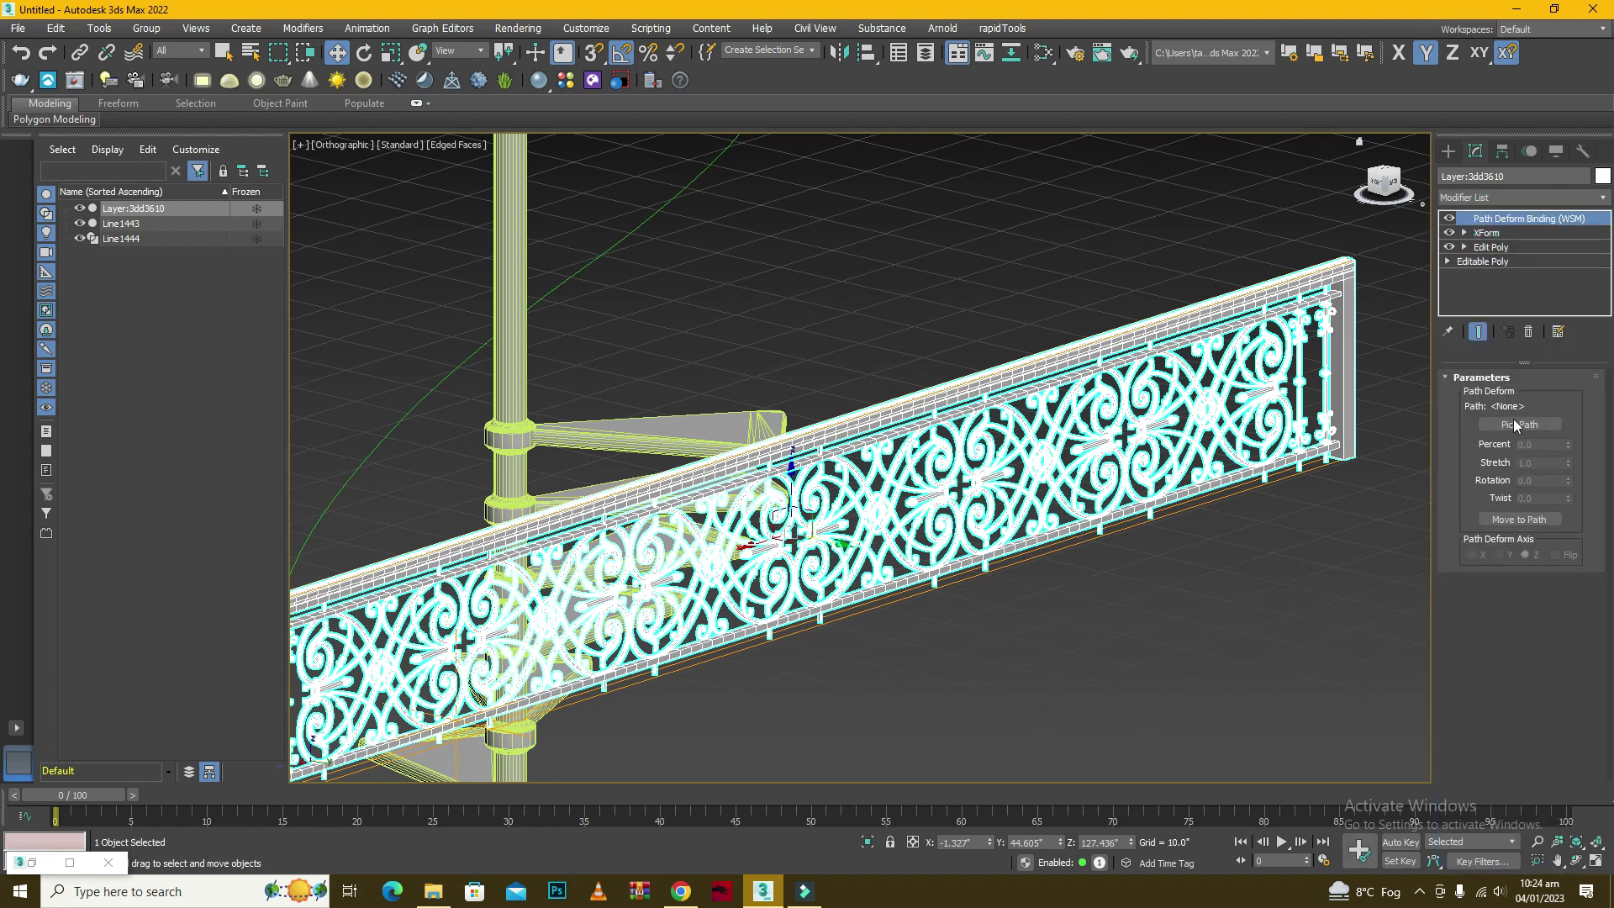
Assign the helical line around the staircase as the deform path and move the railing to that path.
left_click(1513, 424)
left_click(613, 245)
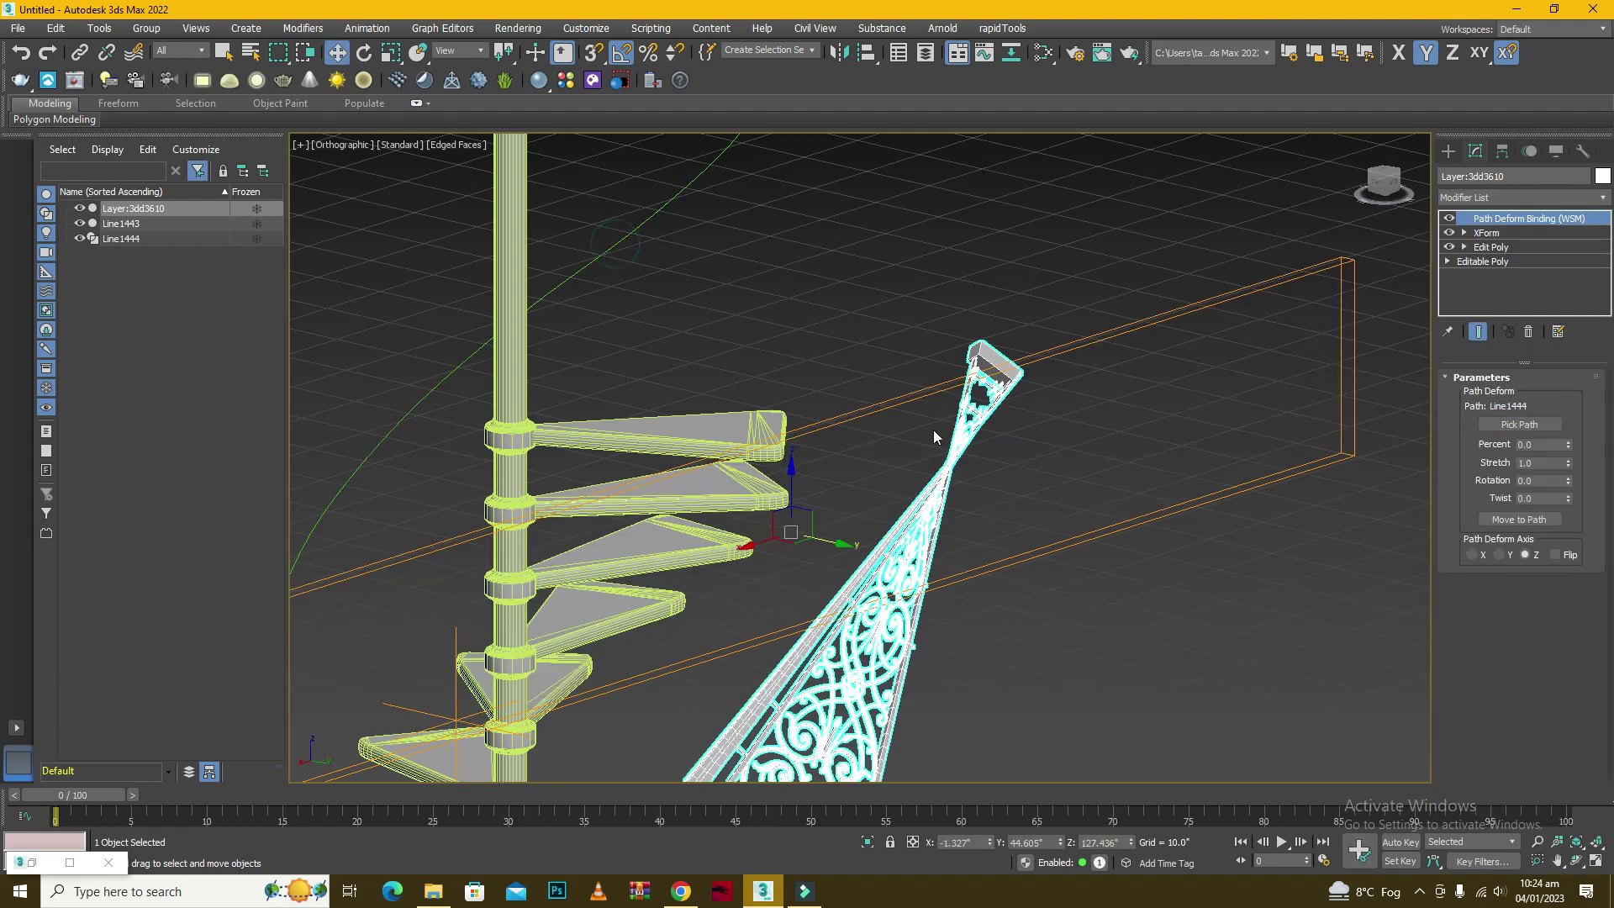
scroll(1163, 525, "down", 1)
left_click(1519, 518)
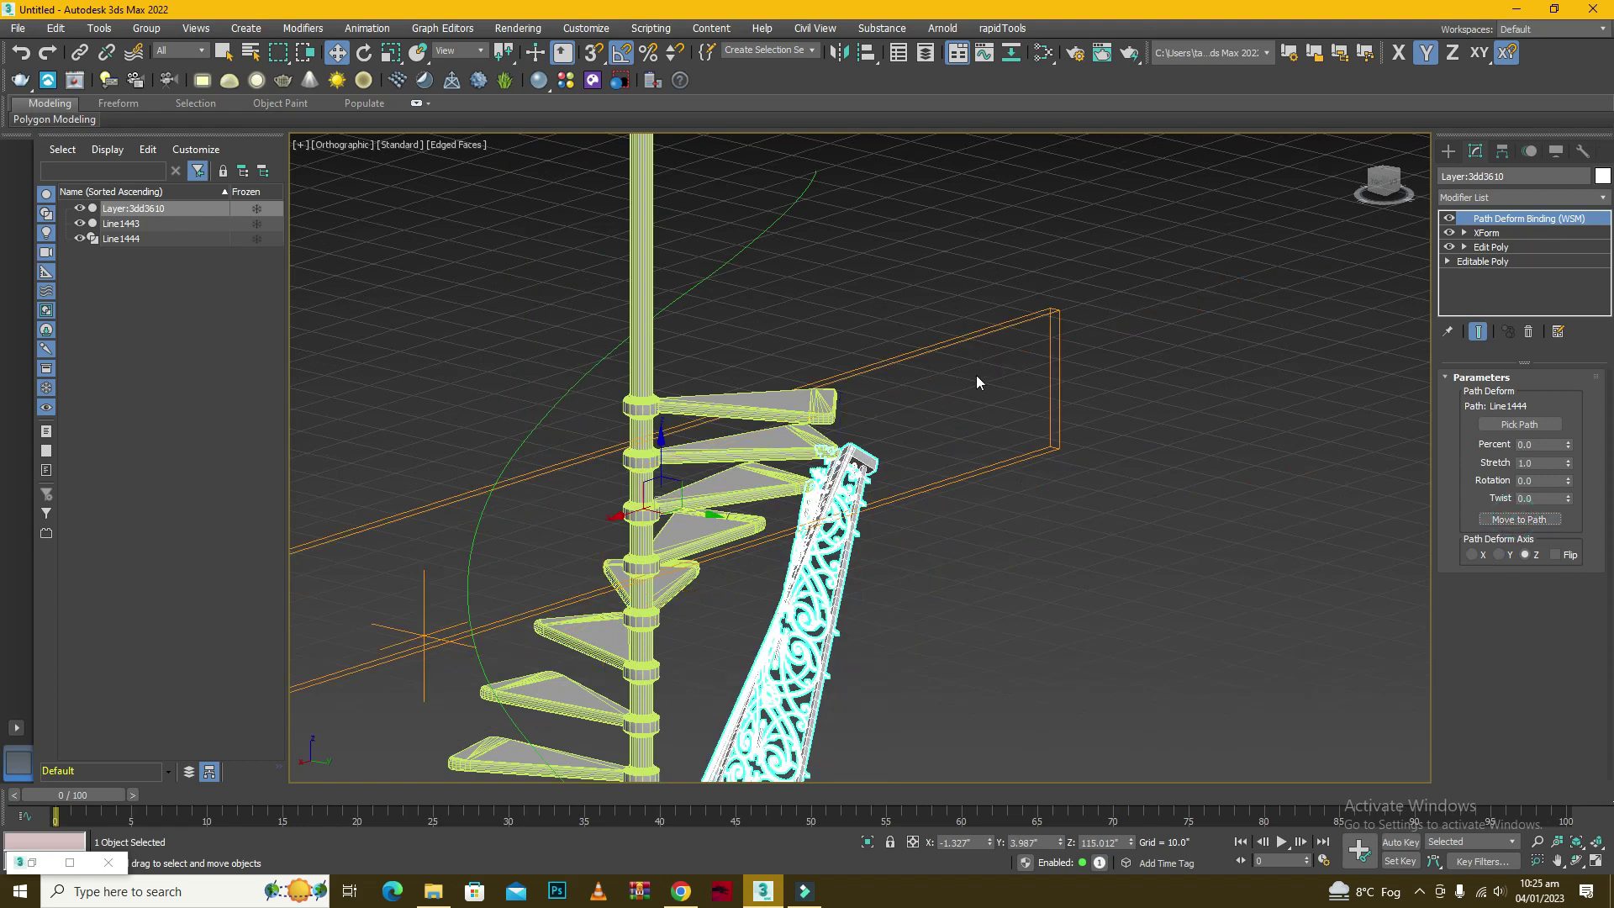
Set the path deform axis to X and slide the railing along the path to 36 percent.
scroll(976, 375, "down", 3)
scroll(825, 552, "down", 2)
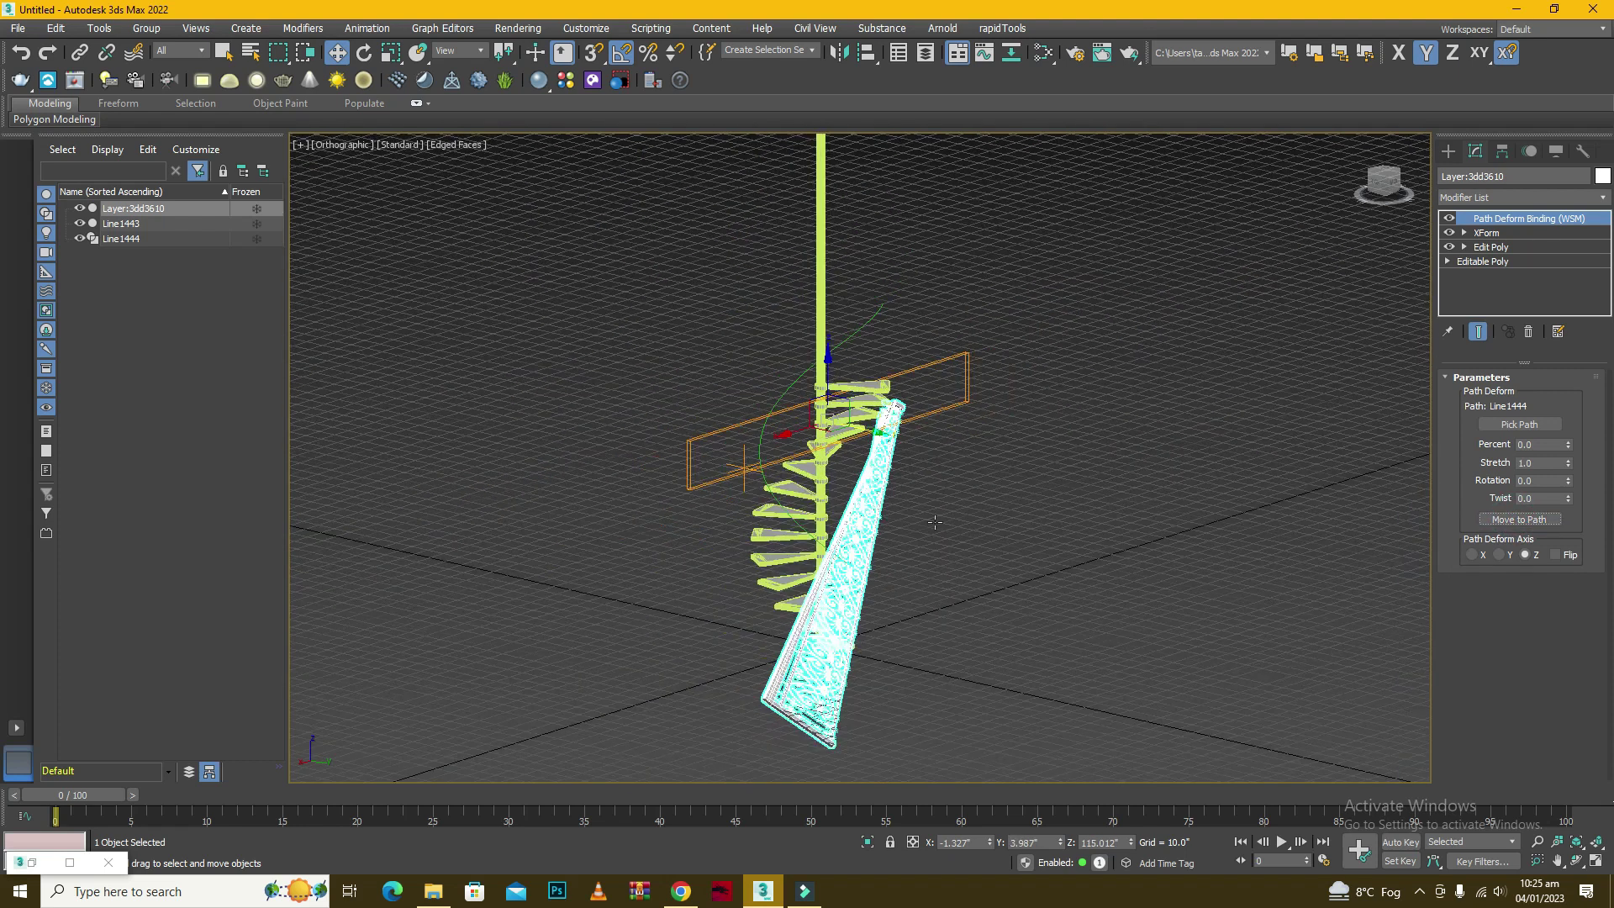
left_click(1471, 555)
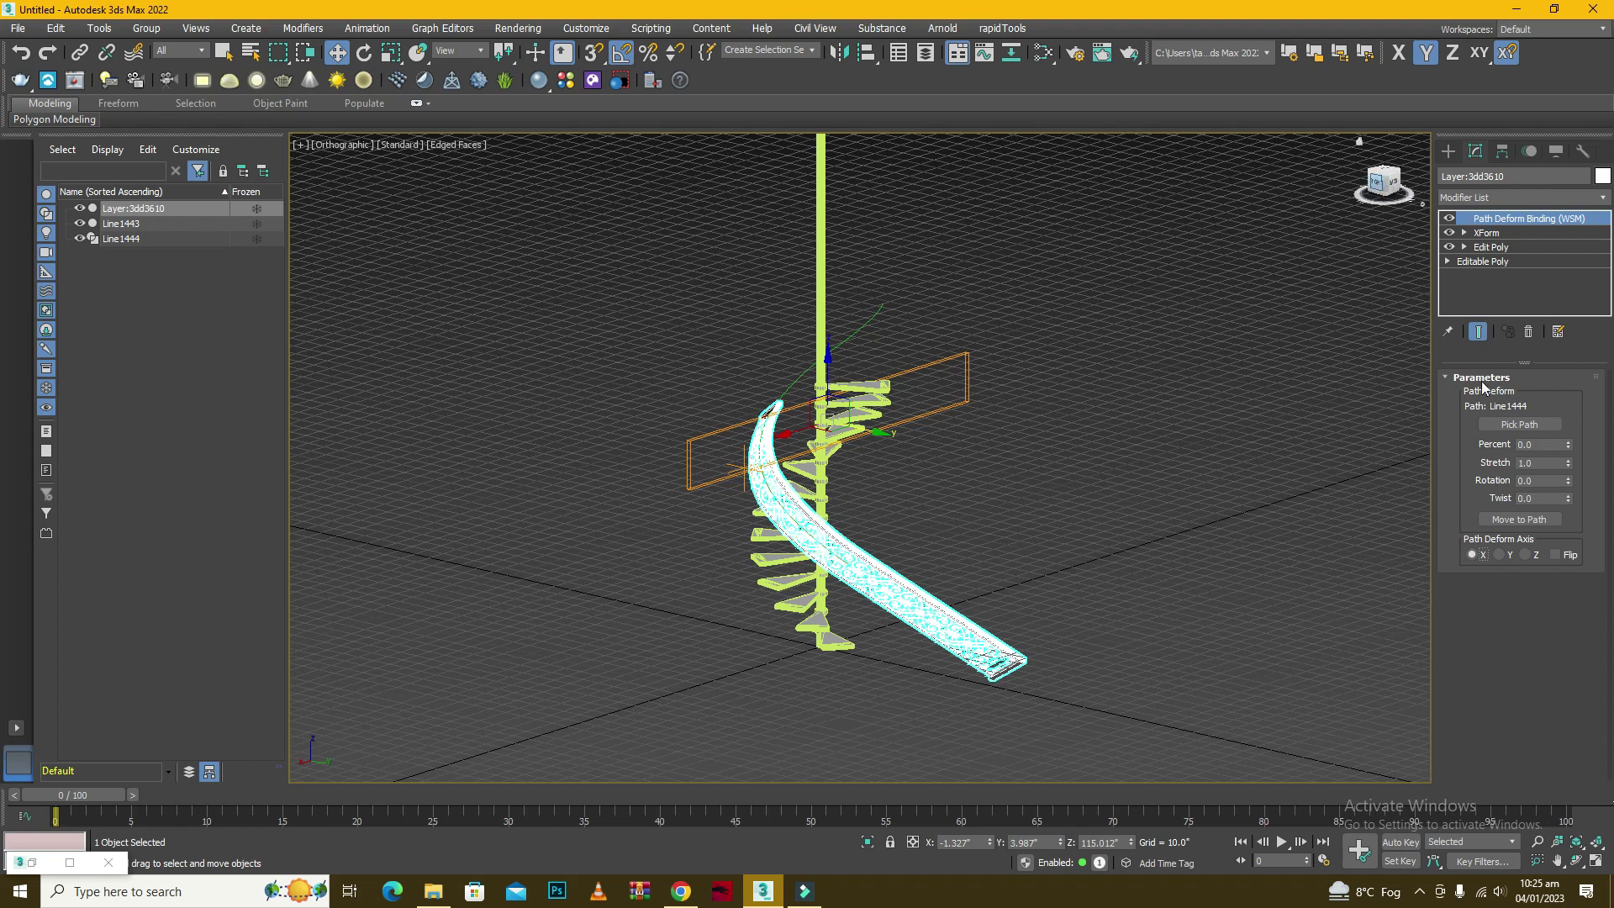
left_click_drag(1569, 446, 1565, 383)
Try a path deform rotation of 425.5 and a twist of 9, judging the railing against the steps from above.
left_click(1385, 178)
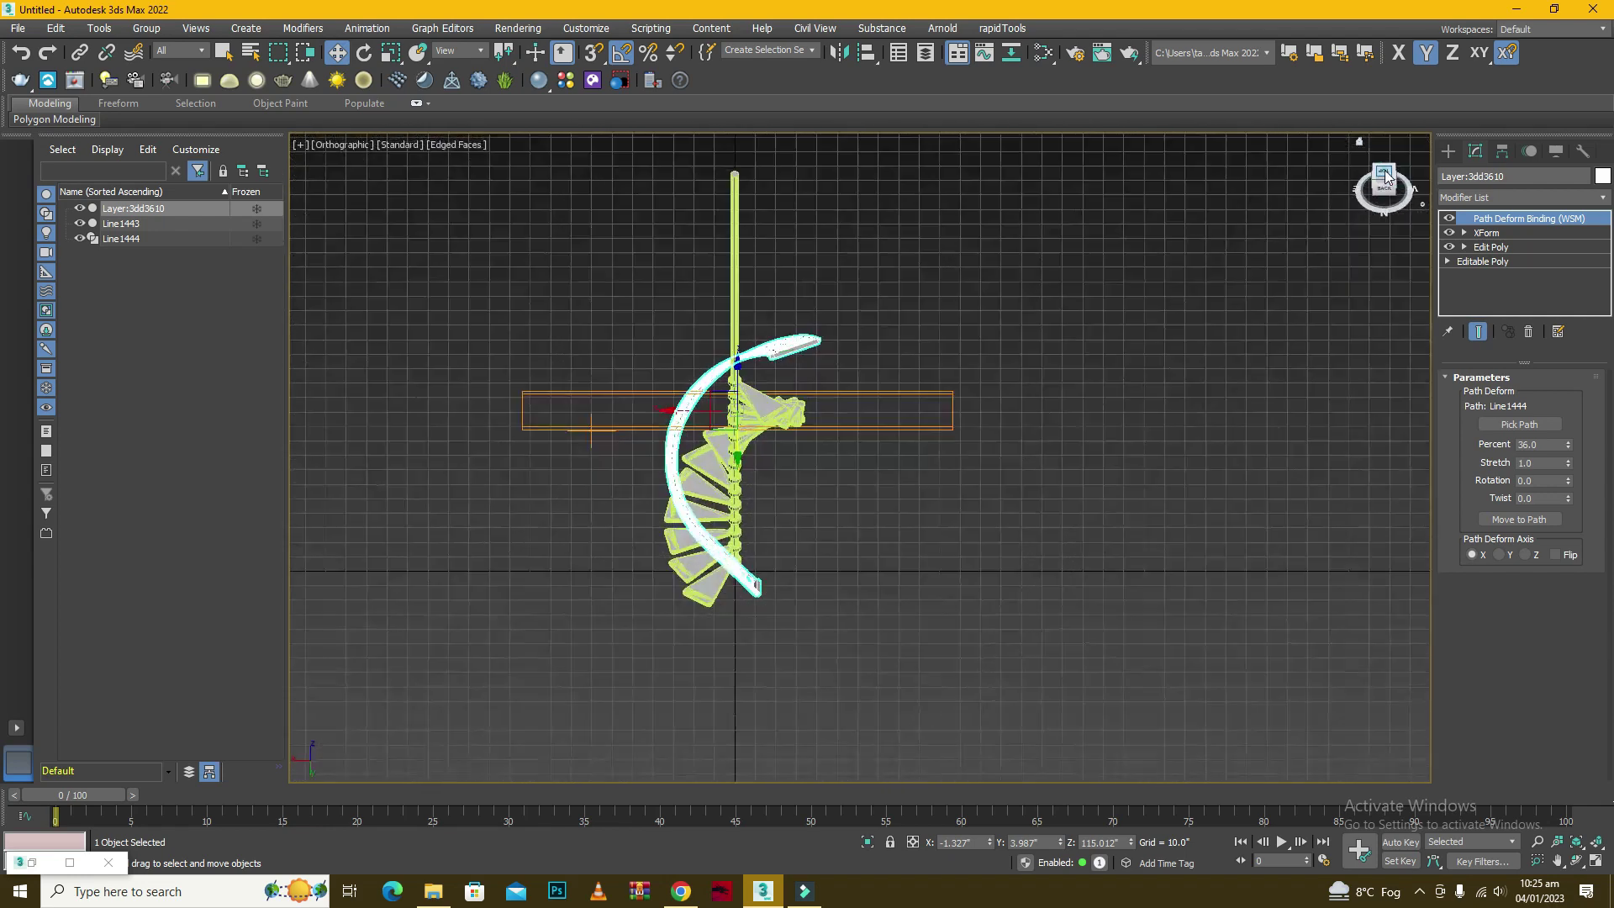
left_click(1385, 173)
scroll(838, 475, "up", 5)
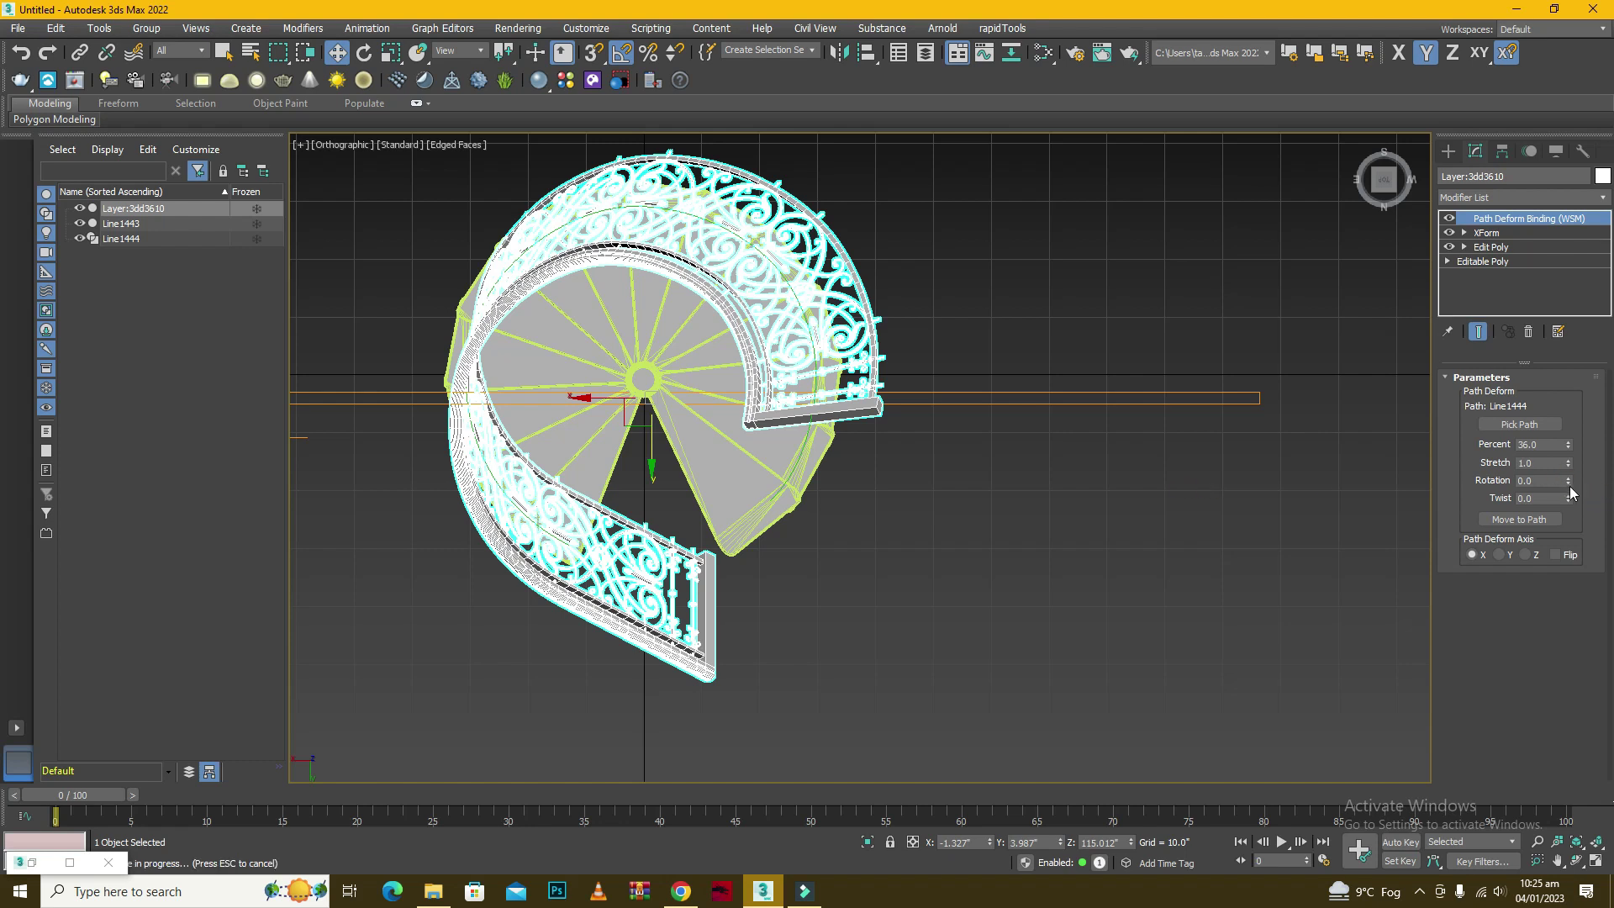
left_click_drag(1569, 499, 1576, 333)
left_click_drag(1568, 442, 1573, 546)
left_click_drag(1570, 482, 1475, 128)
middle_click_drag(753, 506, 942, 395, "alt")
left_click(1387, 176)
scroll(732, 595, "up", 1)
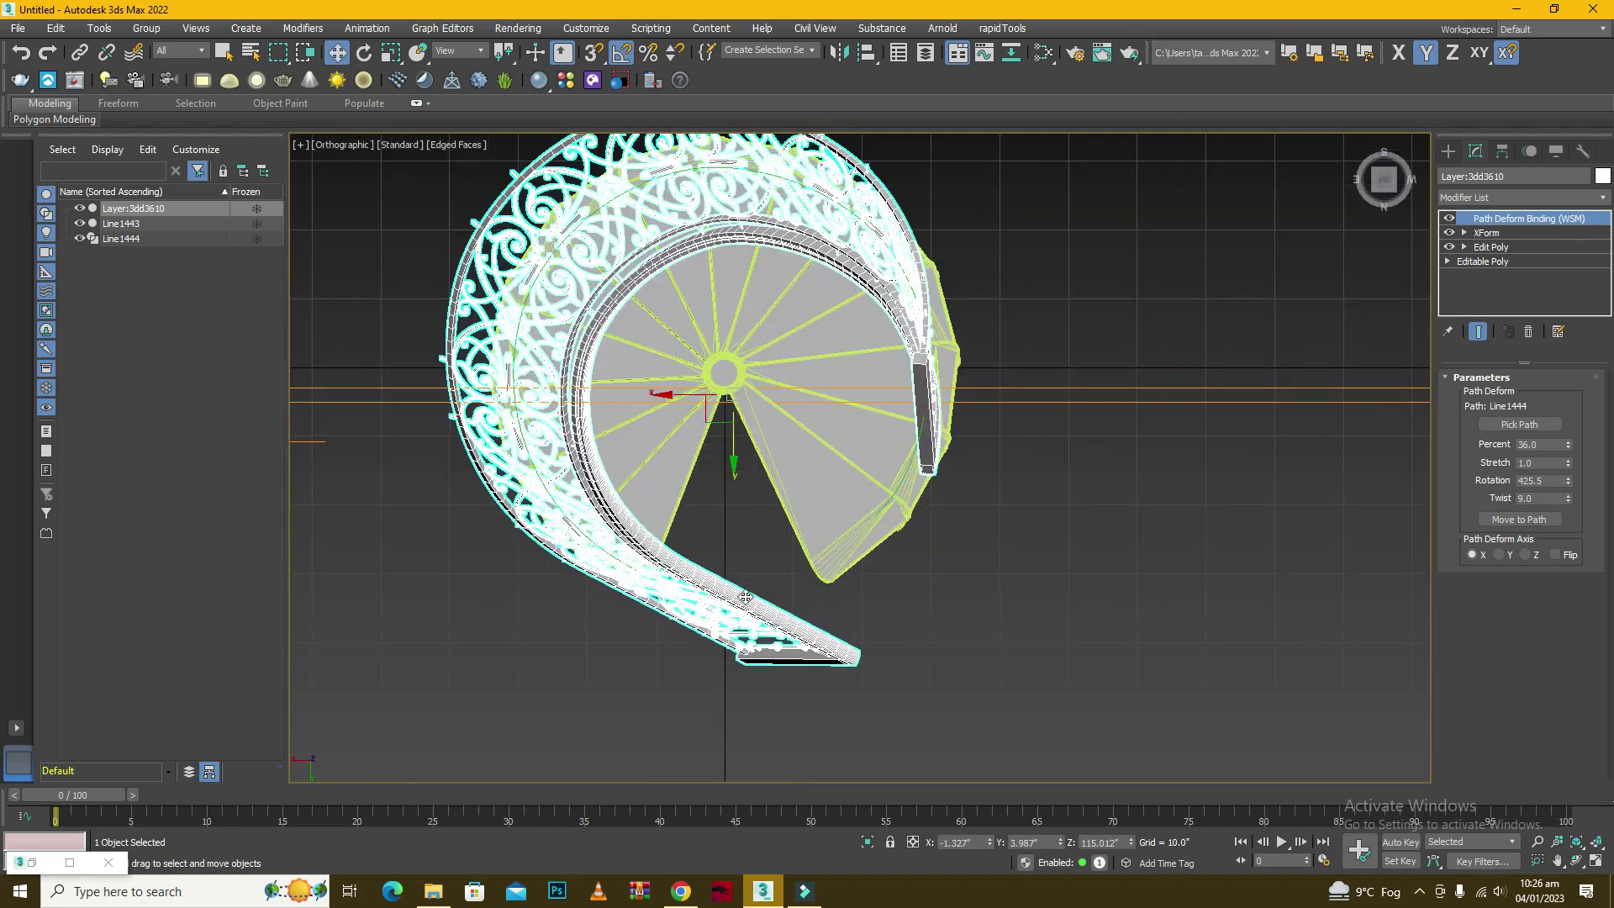
Adjust the railing's path deform to 52 percent, rotation 232.5 and twist -189, and check it against the staircase.
left_click_drag(1569, 482, 1568, 746)
left_click_drag(1570, 484, 1568, 427)
left_click(1384, 206)
left_click(1357, 179)
scroll(992, 459, "down", 3)
key("shift+w")
left_click_drag(866, 406, 1295, 419)
left_click(1373, 366)
Turn off the edged faces display and examine the railing's curve from the middle to the upper end.
scroll(1354, 264, "up", 4)
scroll(1072, 262, "down", 2)
scroll(868, 190, "up", 5)
scroll(958, 587, "down", 3)
scroll(959, 587, "up", 3)
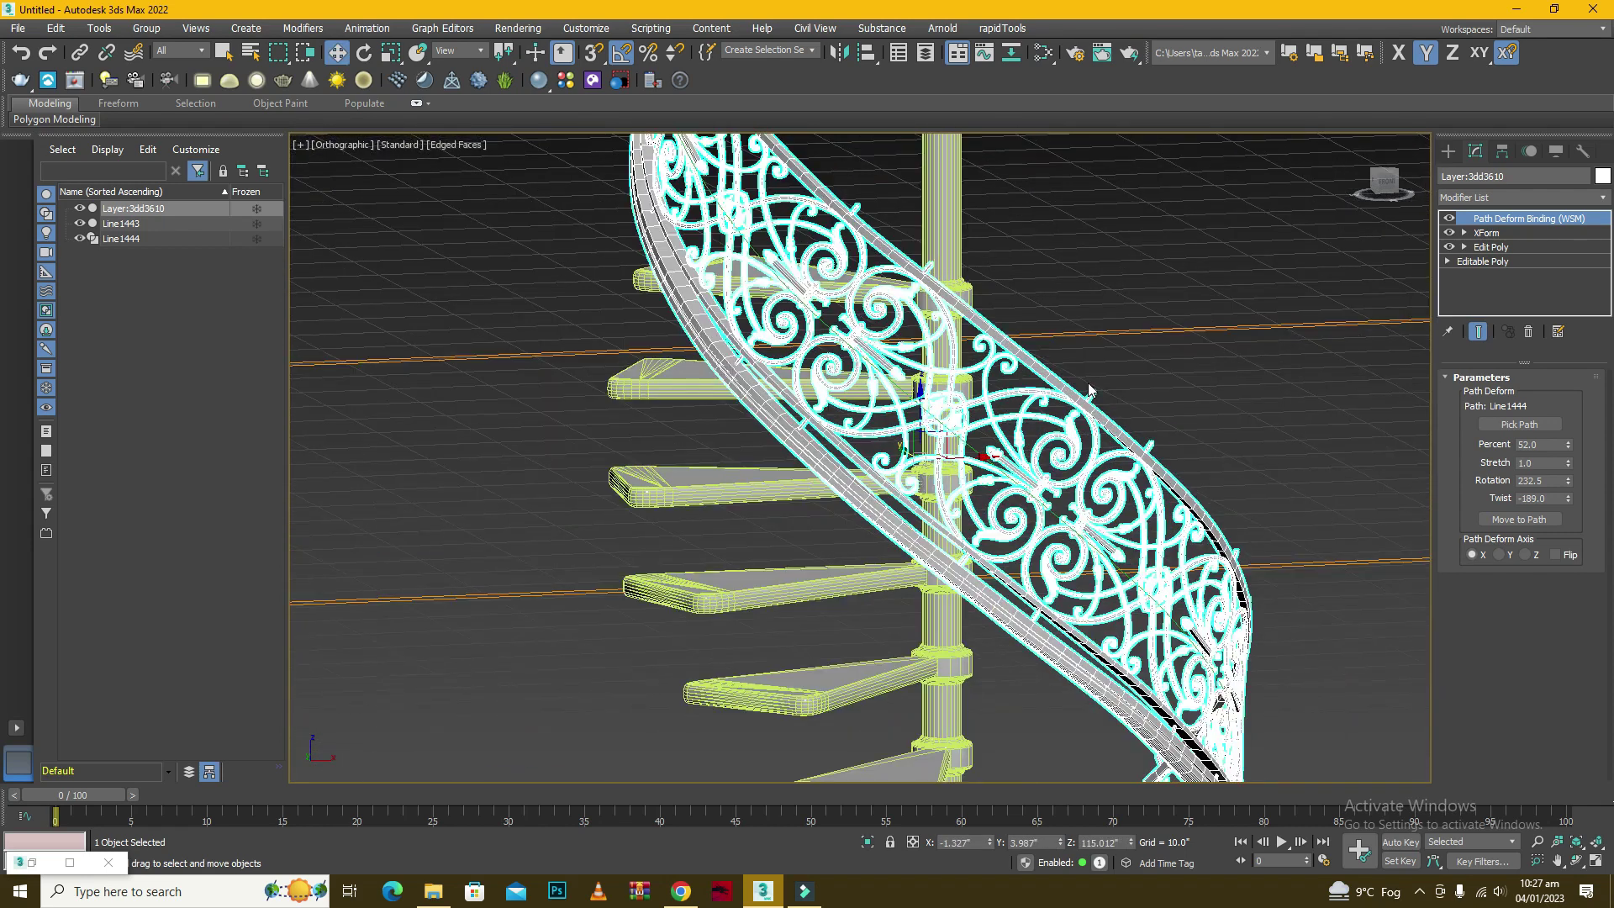
key("F4")
scroll(1088, 390, "down", 5)
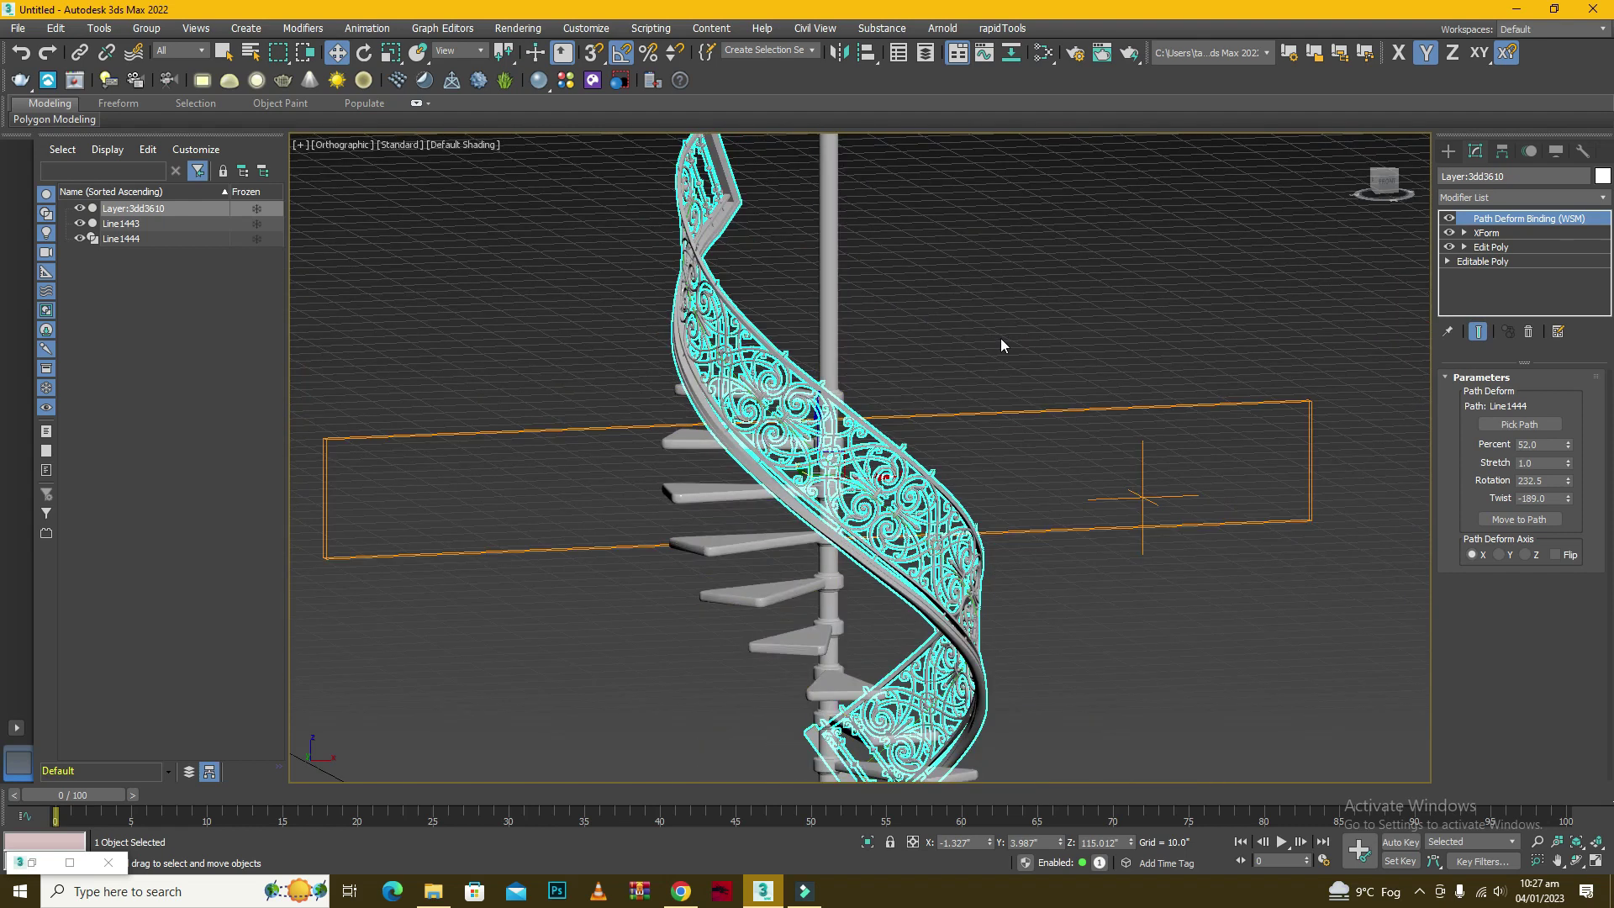
scroll(914, 299, "down", 2)
scroll(787, 461, "up", 5)
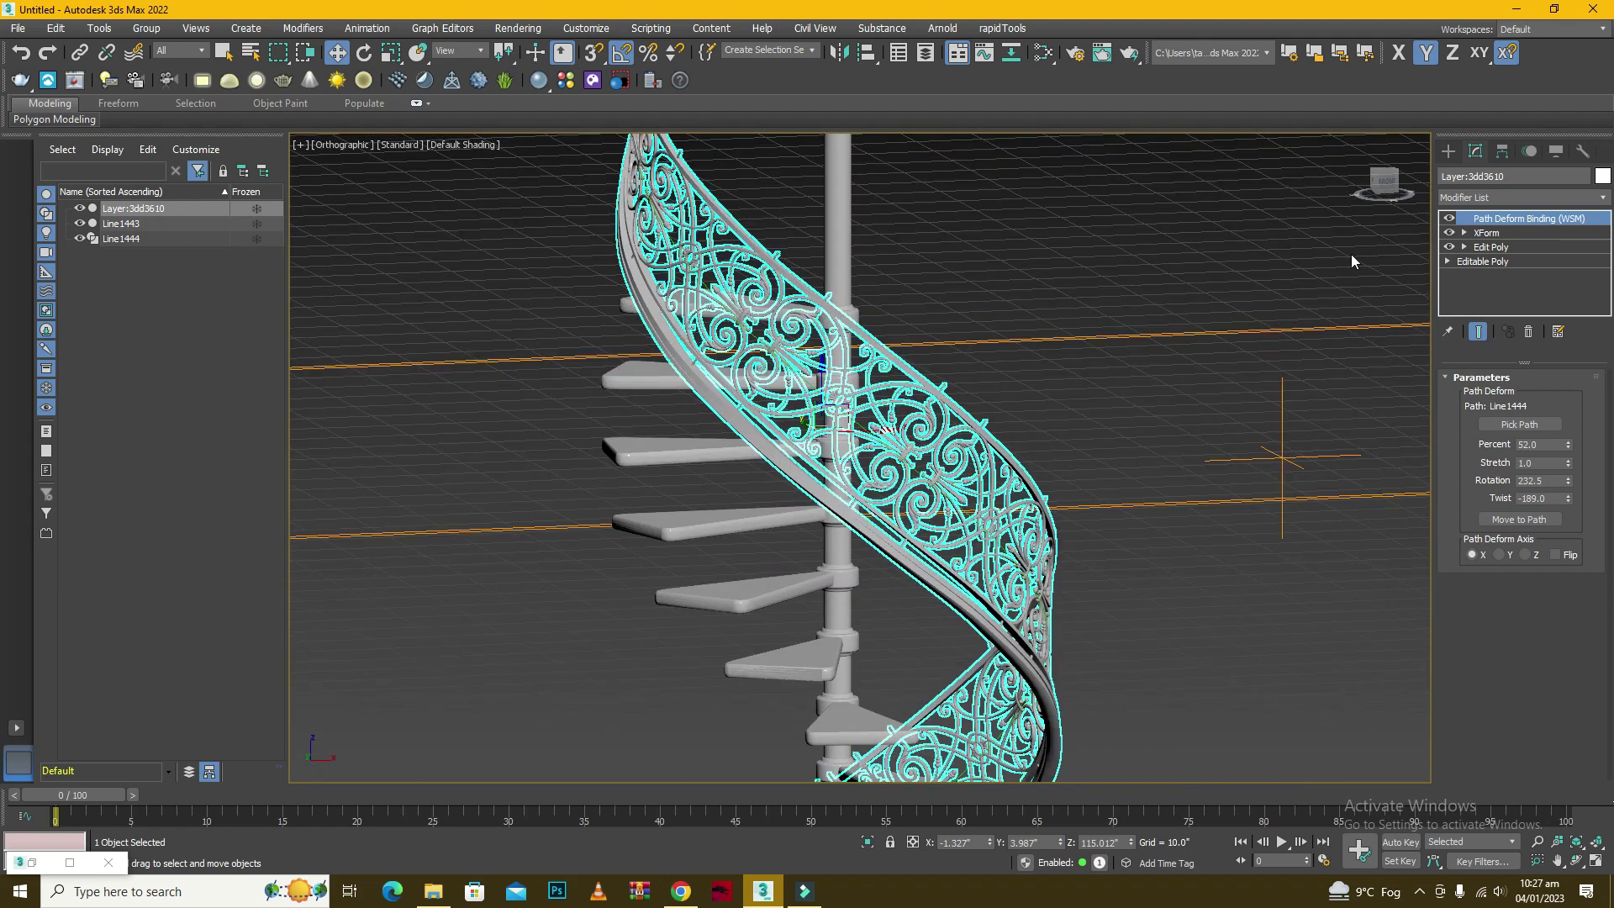
scroll(823, 415, "down", 4)
scroll(796, 205, "up", 4)
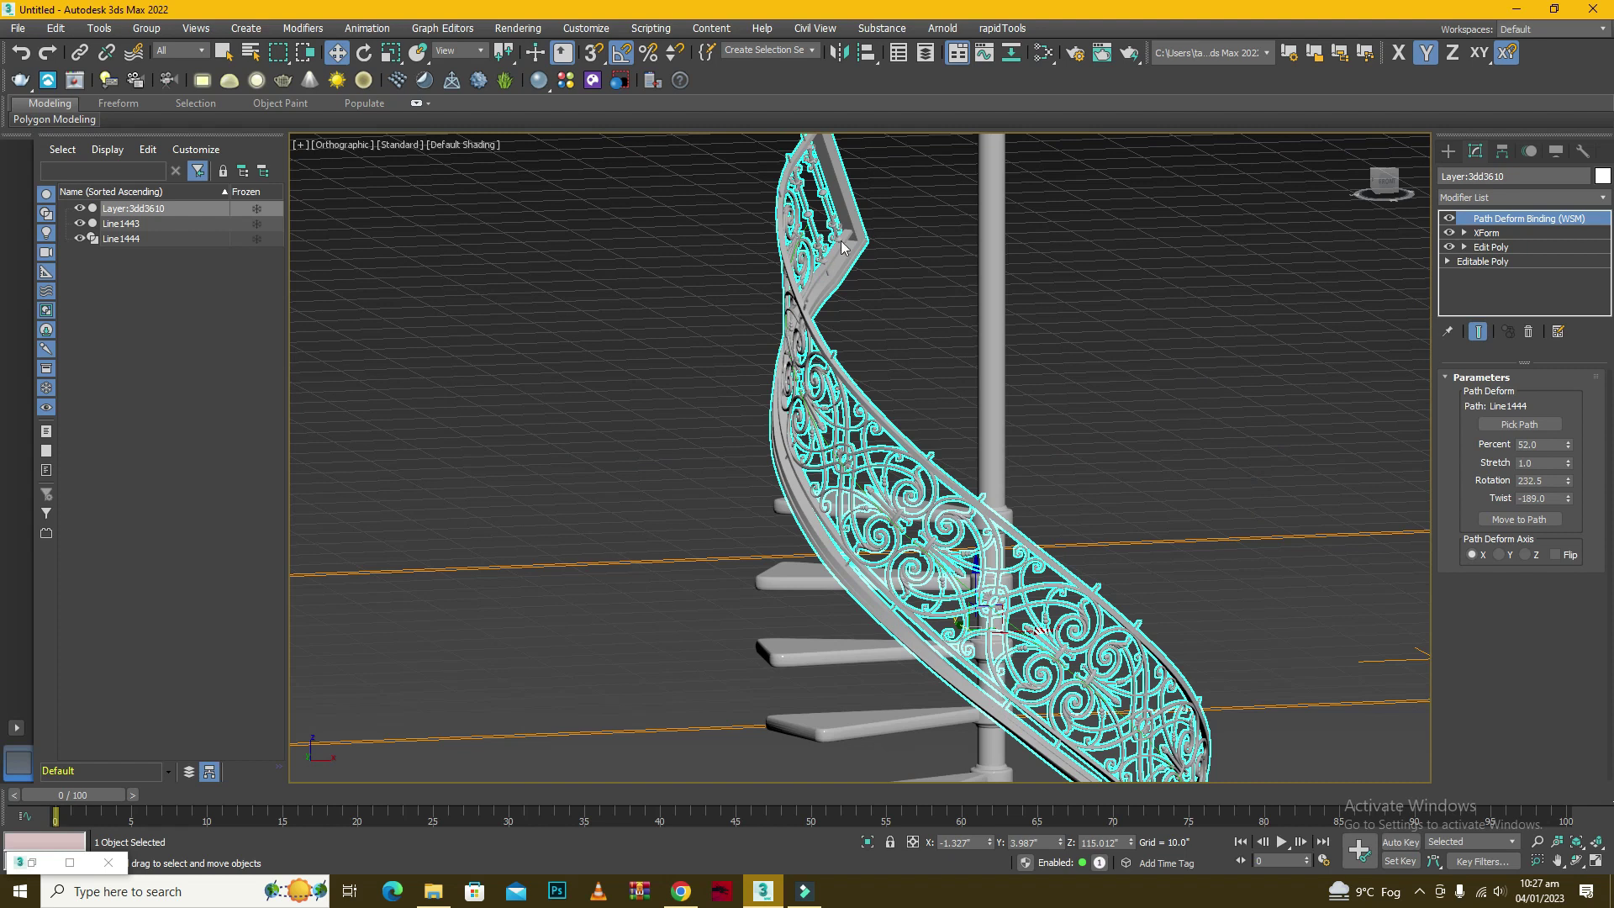
scroll(831, 213, "up", 3)
Select the helical line and compare the railing with the line's Normalize Spline modifier switched off and back on.
left_click(784, 276)
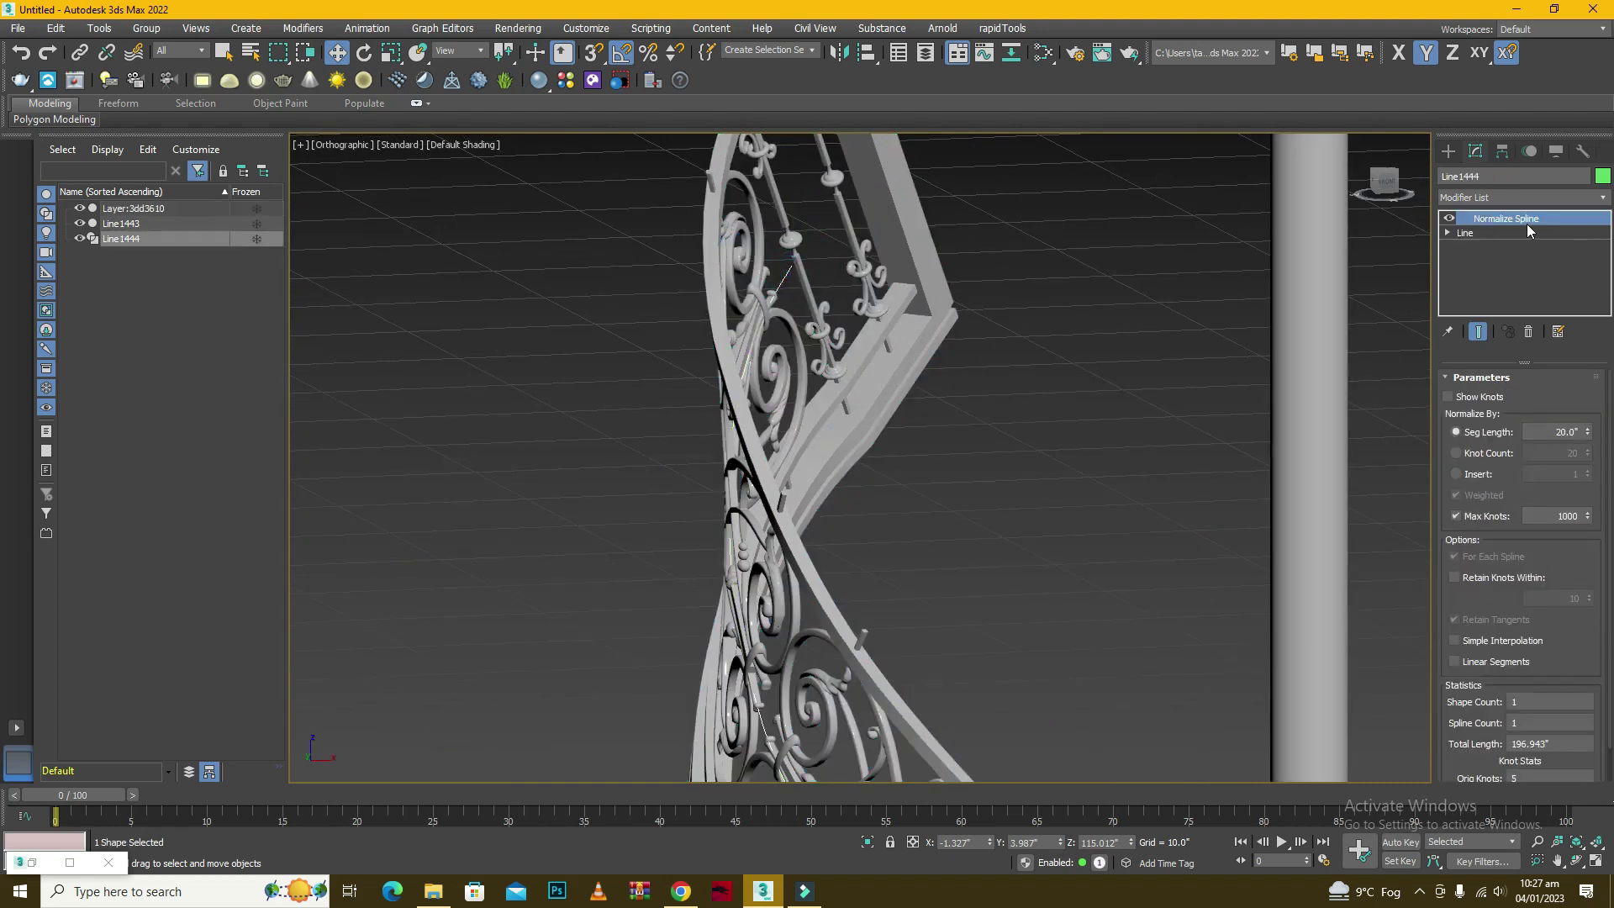
left_click(1449, 220)
left_click(1449, 220)
scroll(1080, 281, "down", 4)
scroll(1036, 411, "down", 2)
scroll(1037, 412, "up", 3)
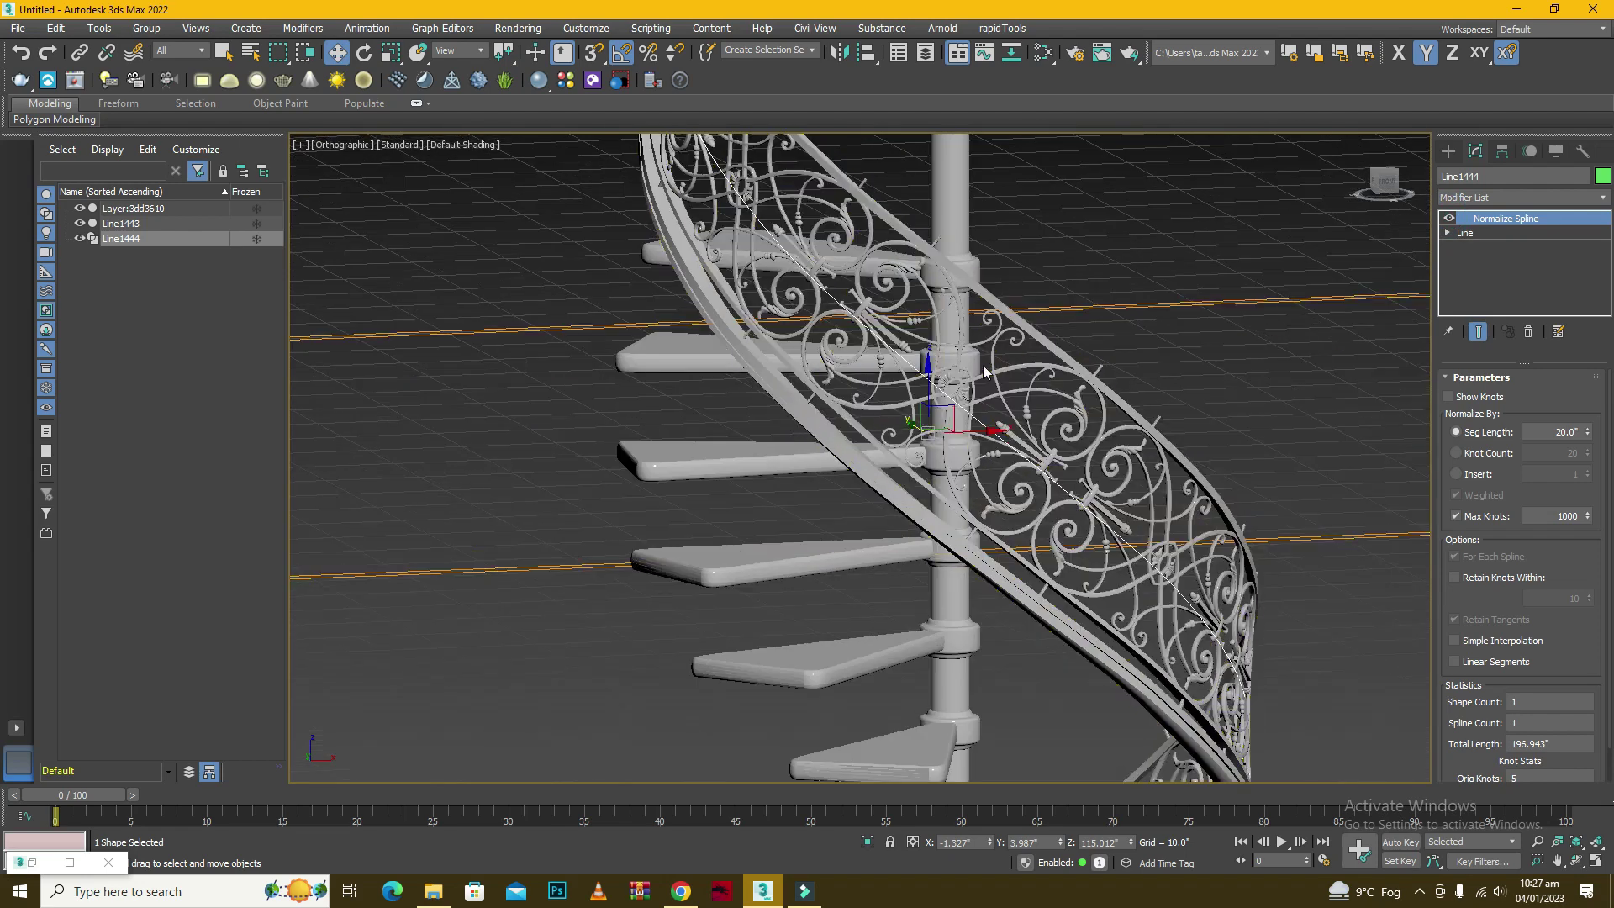
scroll(1013, 453, "up", 4)
left_click(1014, 452)
left_click(1447, 220)
left_click(1447, 220)
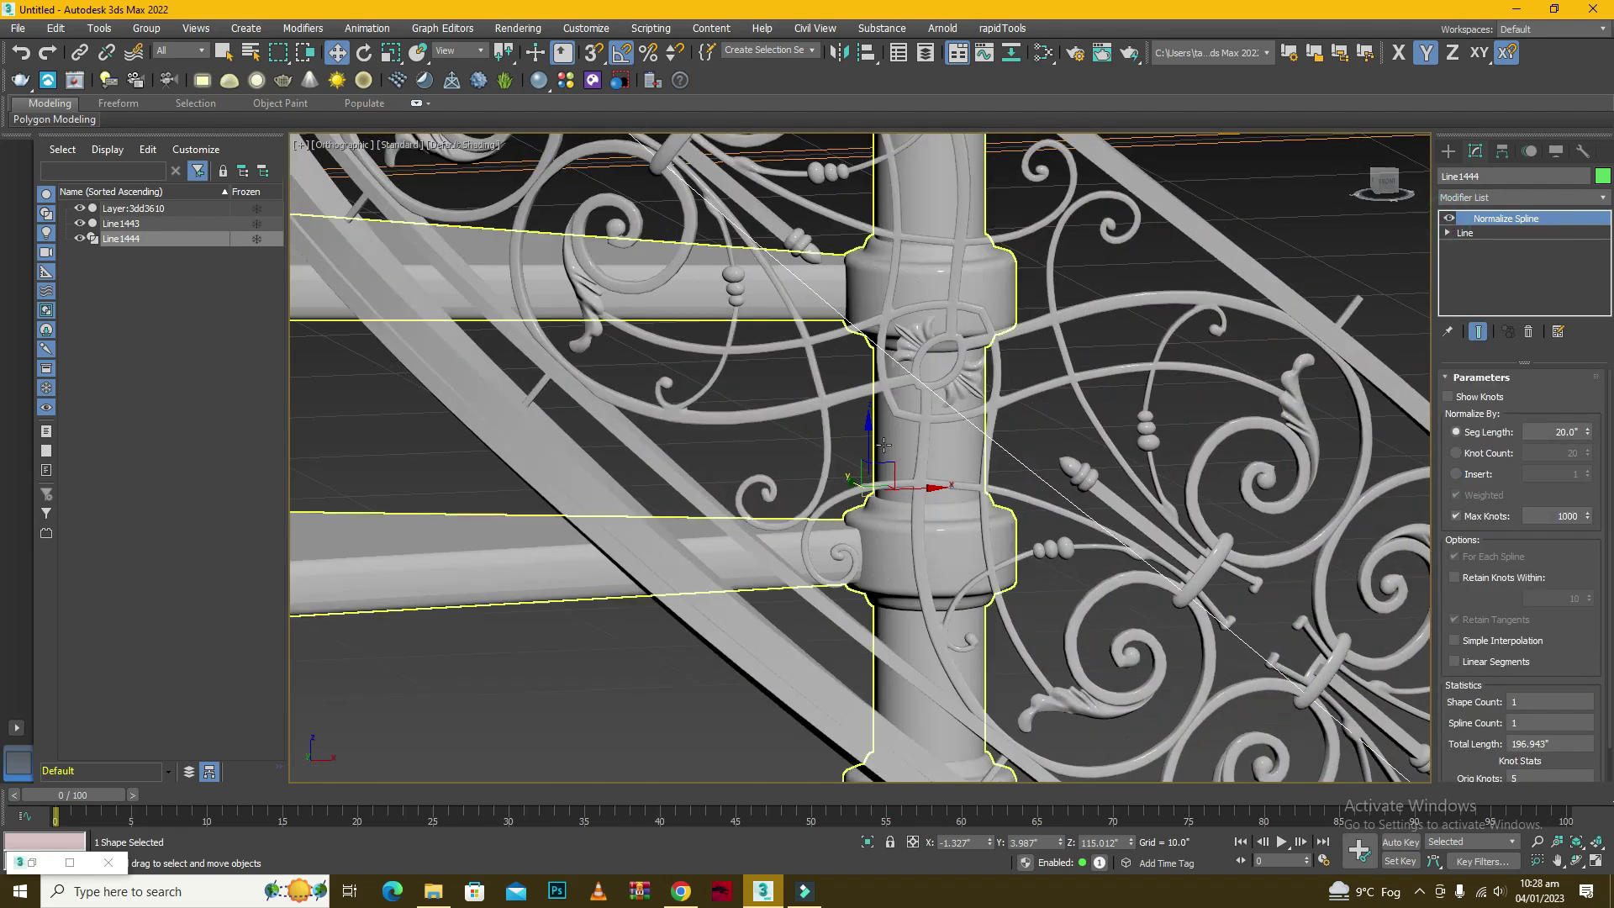
Reselect the deformed railing and examine how its upper end twists above the top steps.
scroll(871, 310, "down", 5)
scroll(870, 310, "up", 5)
left_click(870, 310)
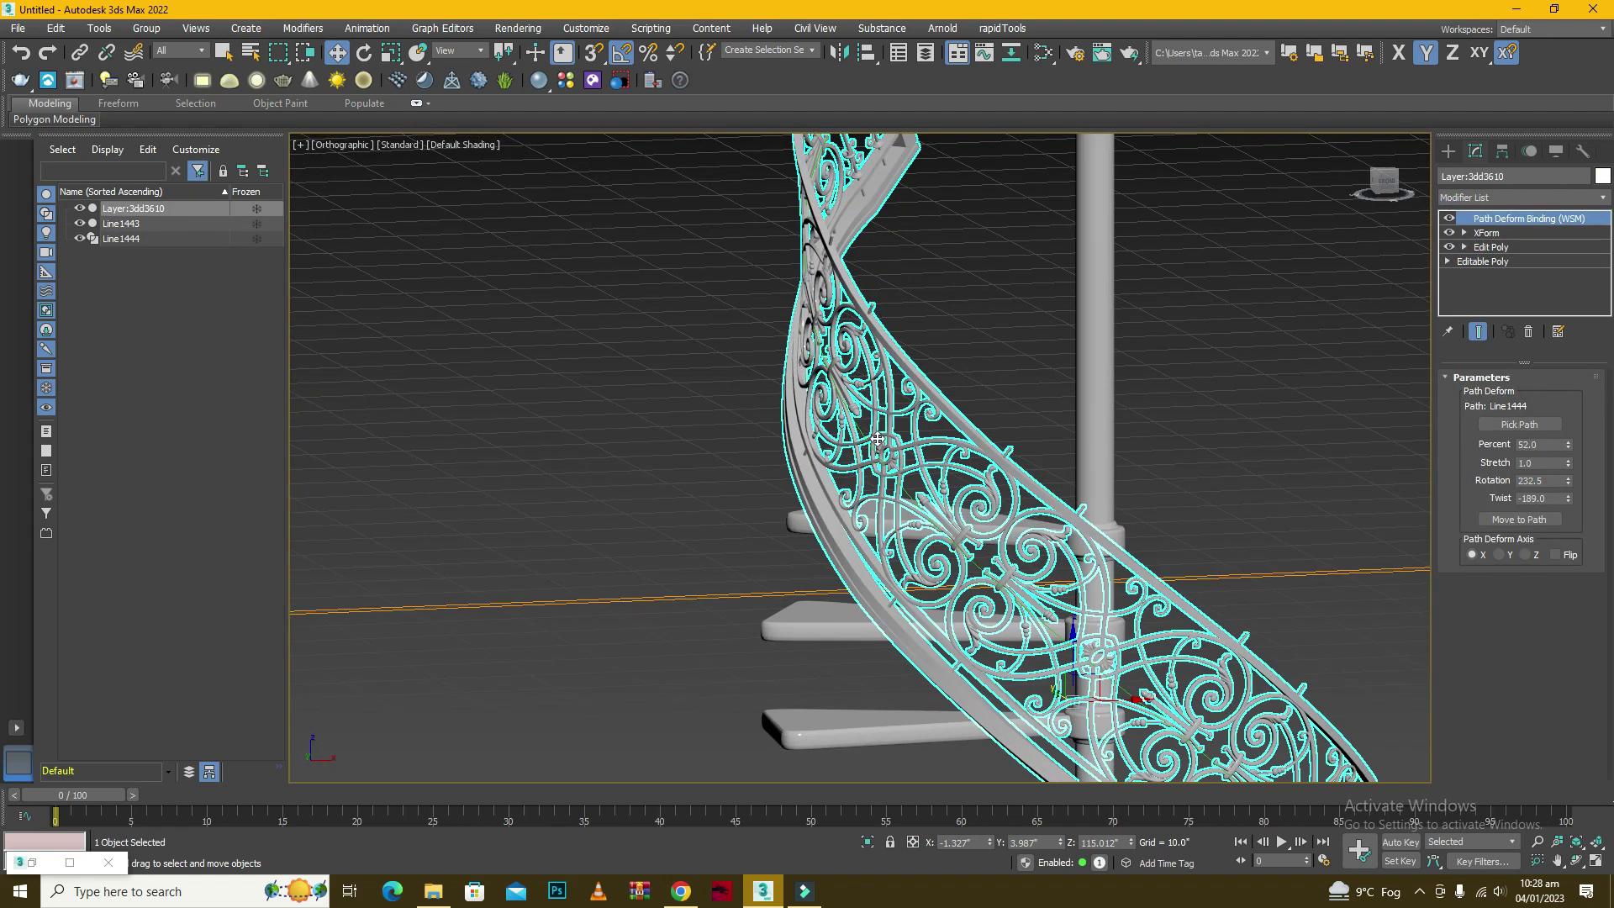
scroll(901, 316, "down", 5)
scroll(824, 239, "up", 5)
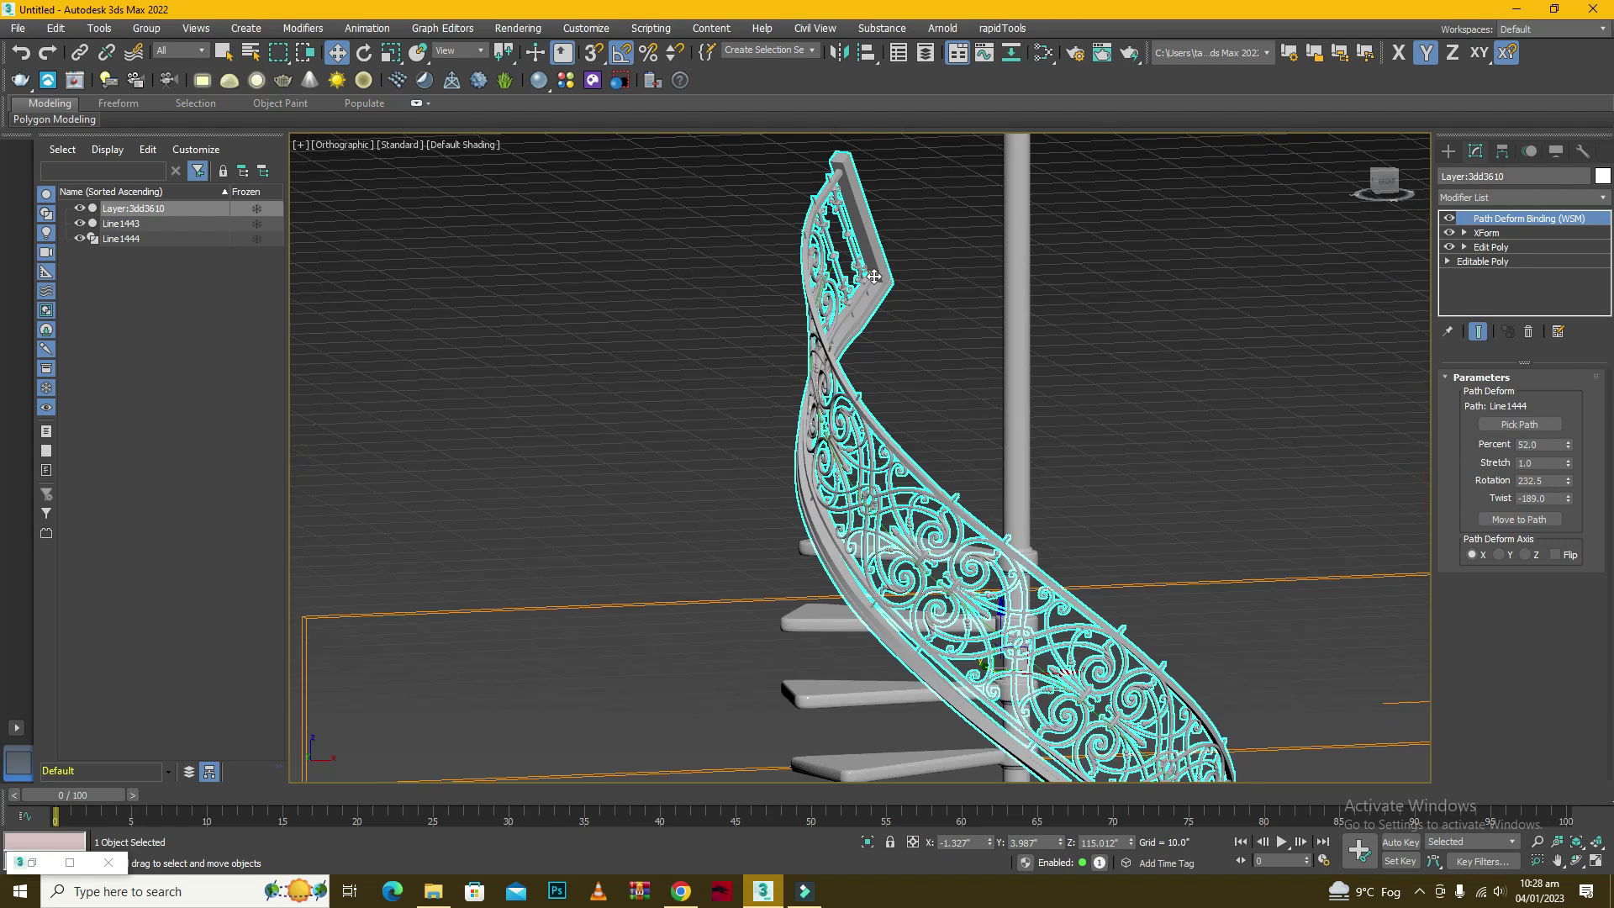
scroll(915, 383, "down", 4)
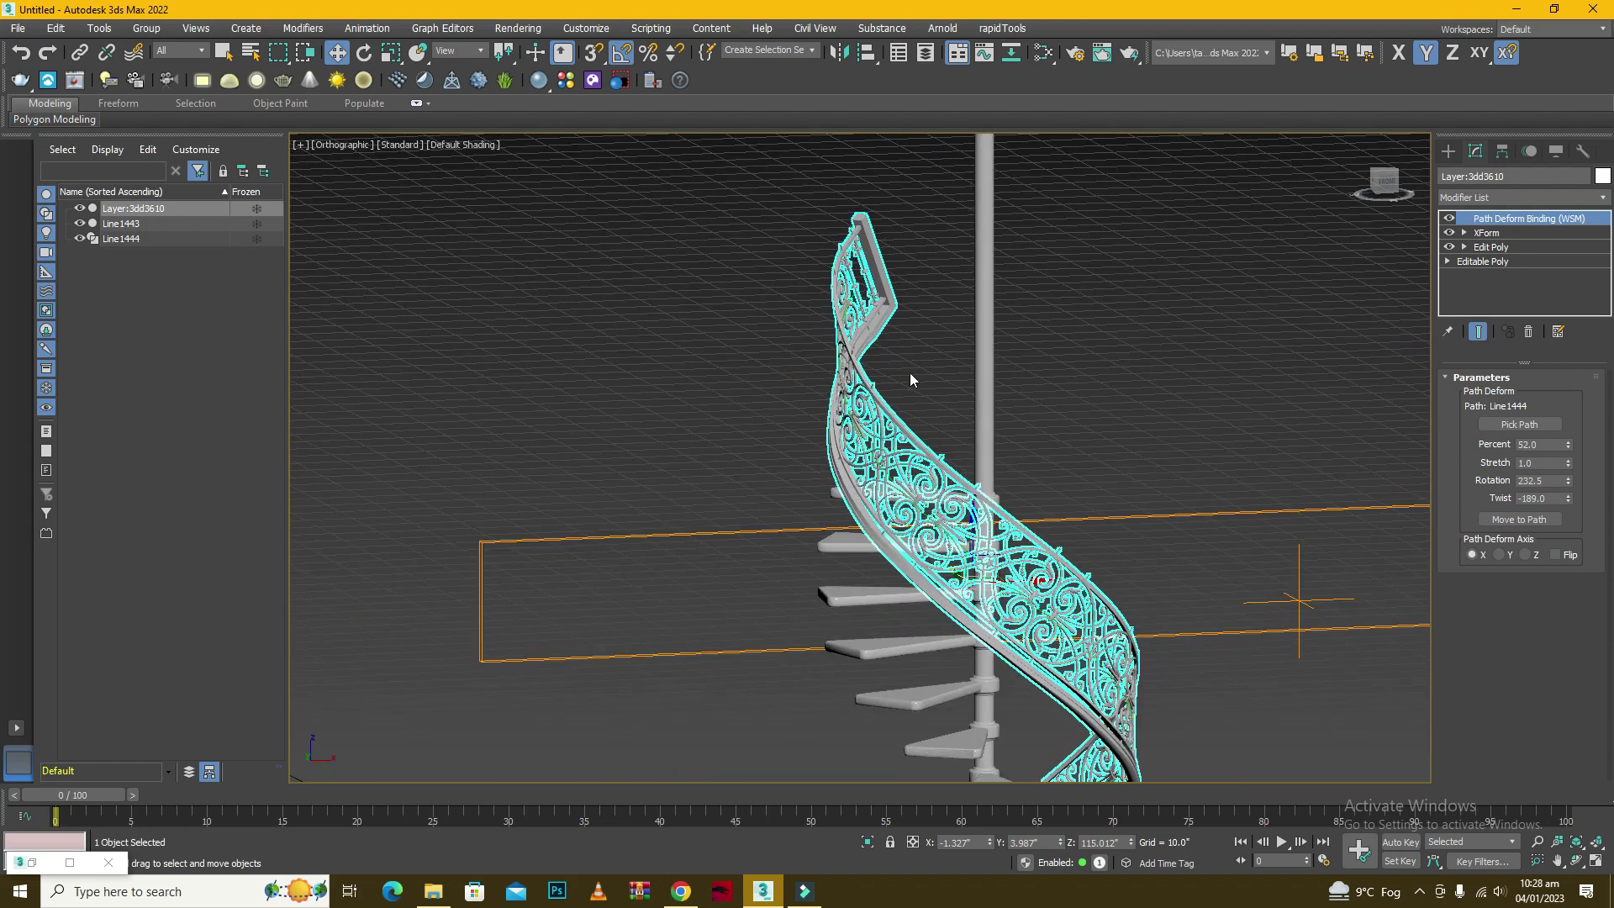
scroll(927, 411, "up", 5)
scroll(896, 308, "down", 5)
scroll(876, 262, "up", 4)
scroll(876, 262, "down", 4)
scroll(1010, 545, "up", 6)
scroll(970, 539, "down", 4)
Examine the railing's lower end and its alignment with the bottom steps of the staircase.
key("shift+w")
left_click_drag(896, 474, 528, 486)
left_click_drag(542, 587, 801, 524)
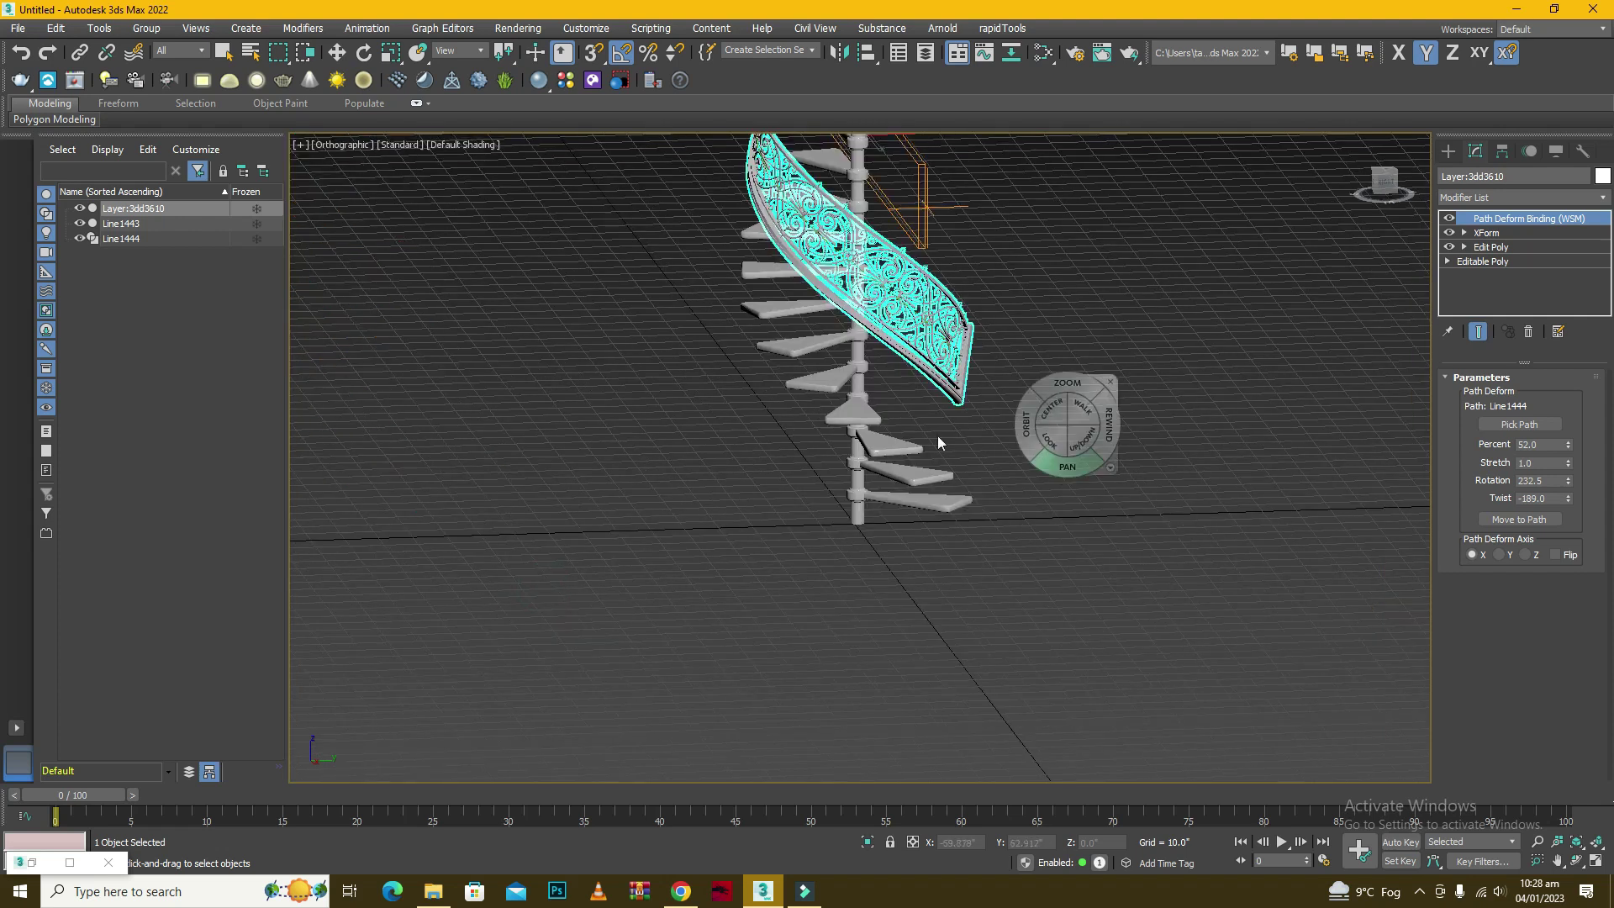
scroll(972, 370, "up", 5)
middle_click_drag(806, 359, 660, 365, "alt")
left_click_drag(659, 365, 657, 365)
key("w")
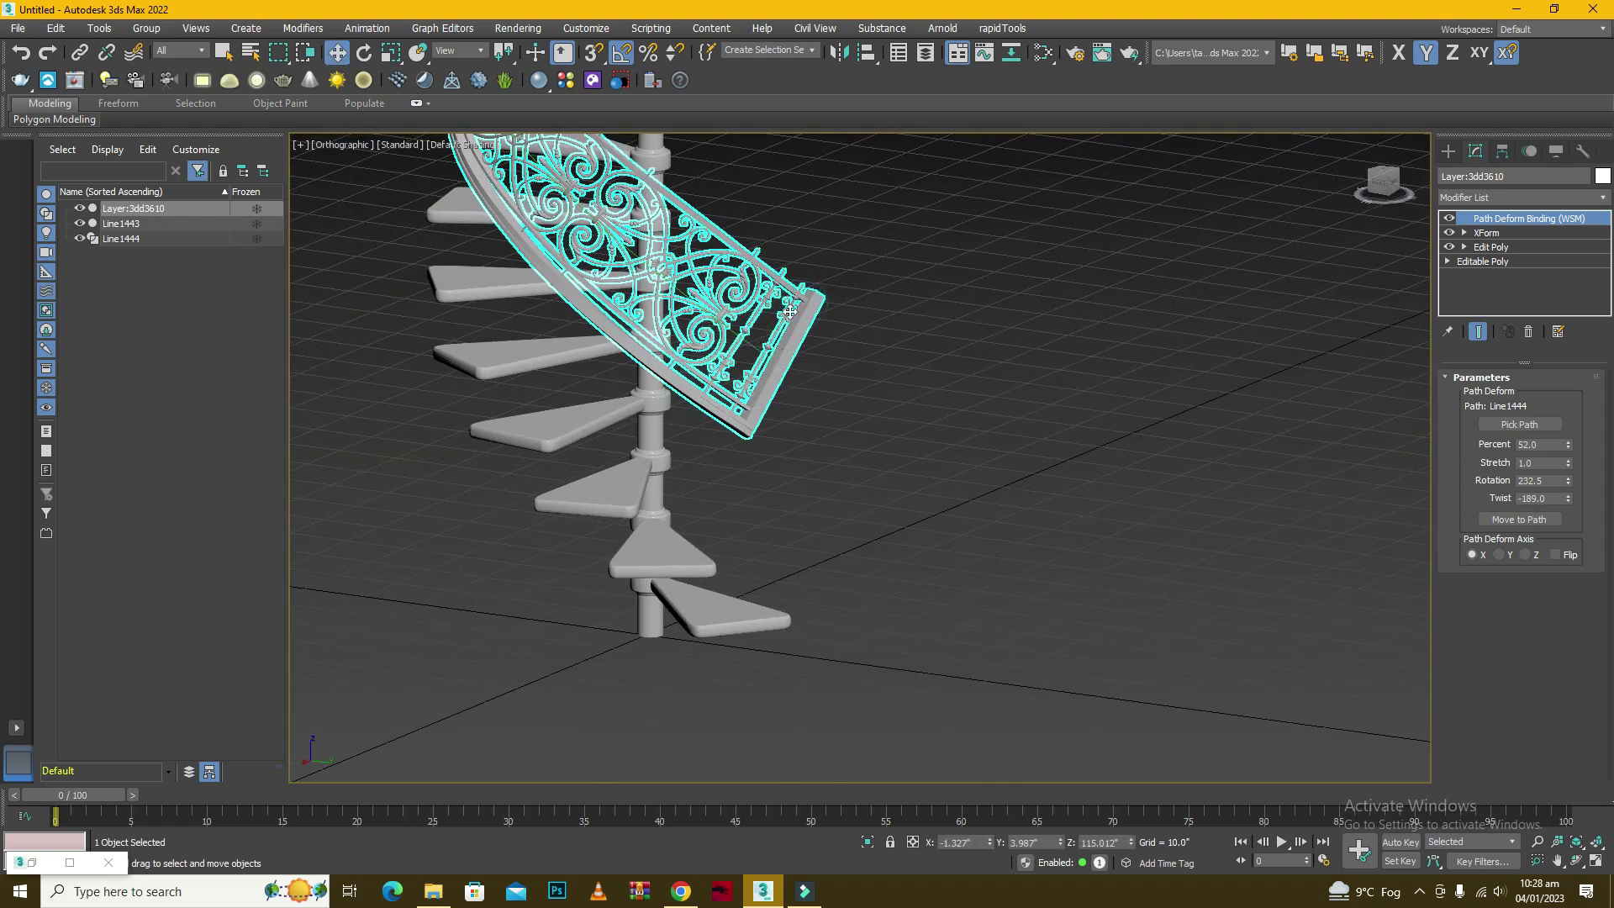
scroll(989, 466, "down", 5)
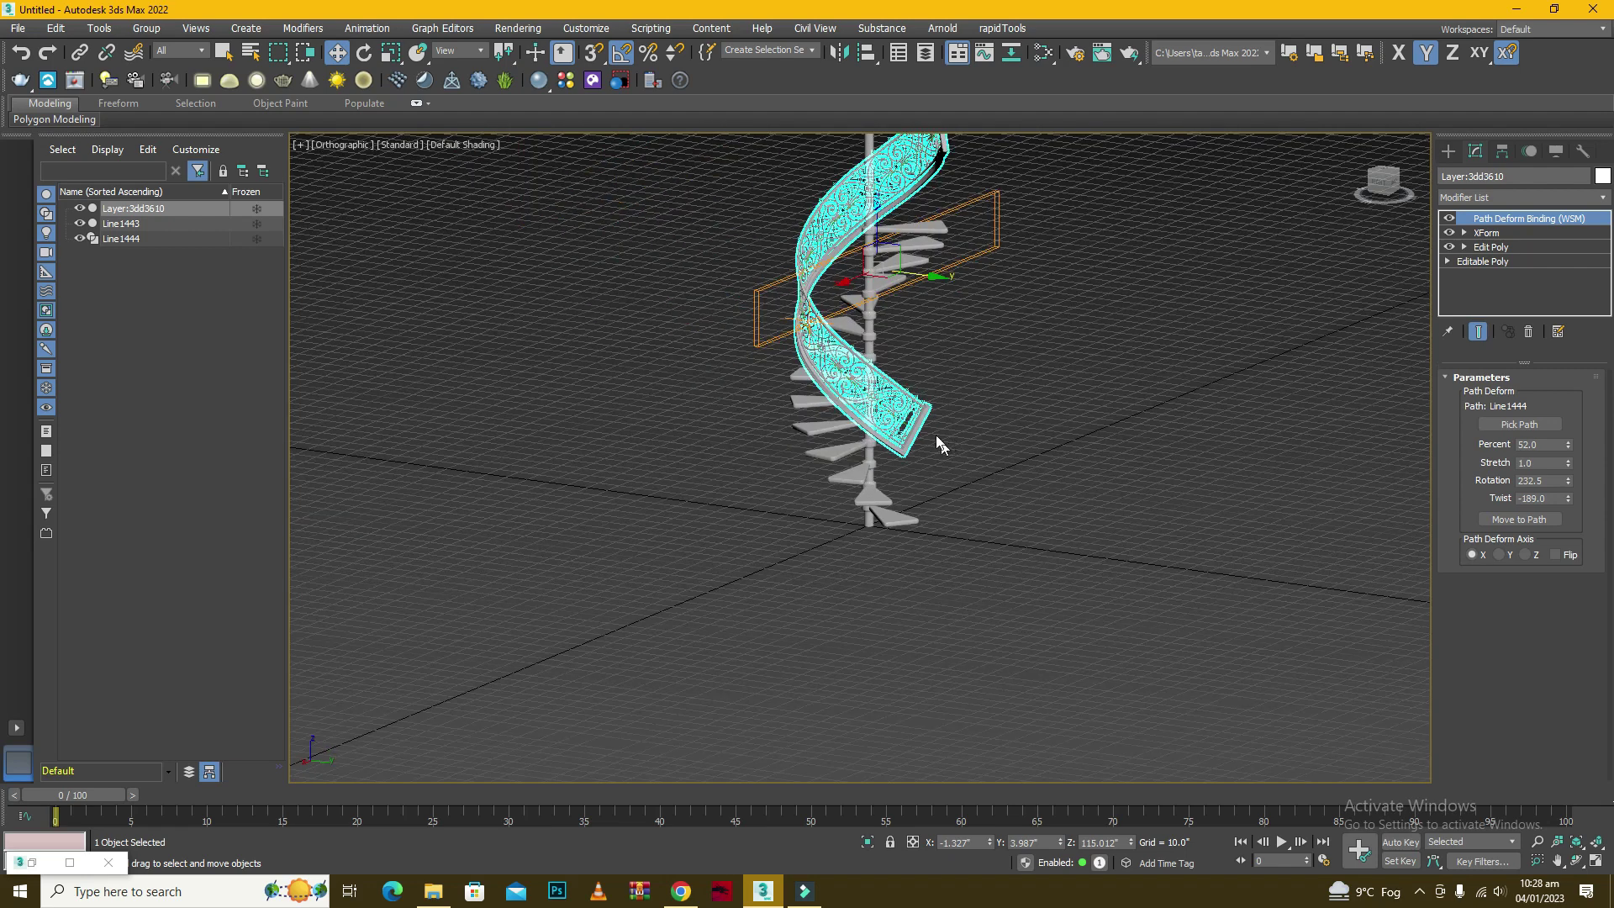
scroll(926, 420, "up", 4)
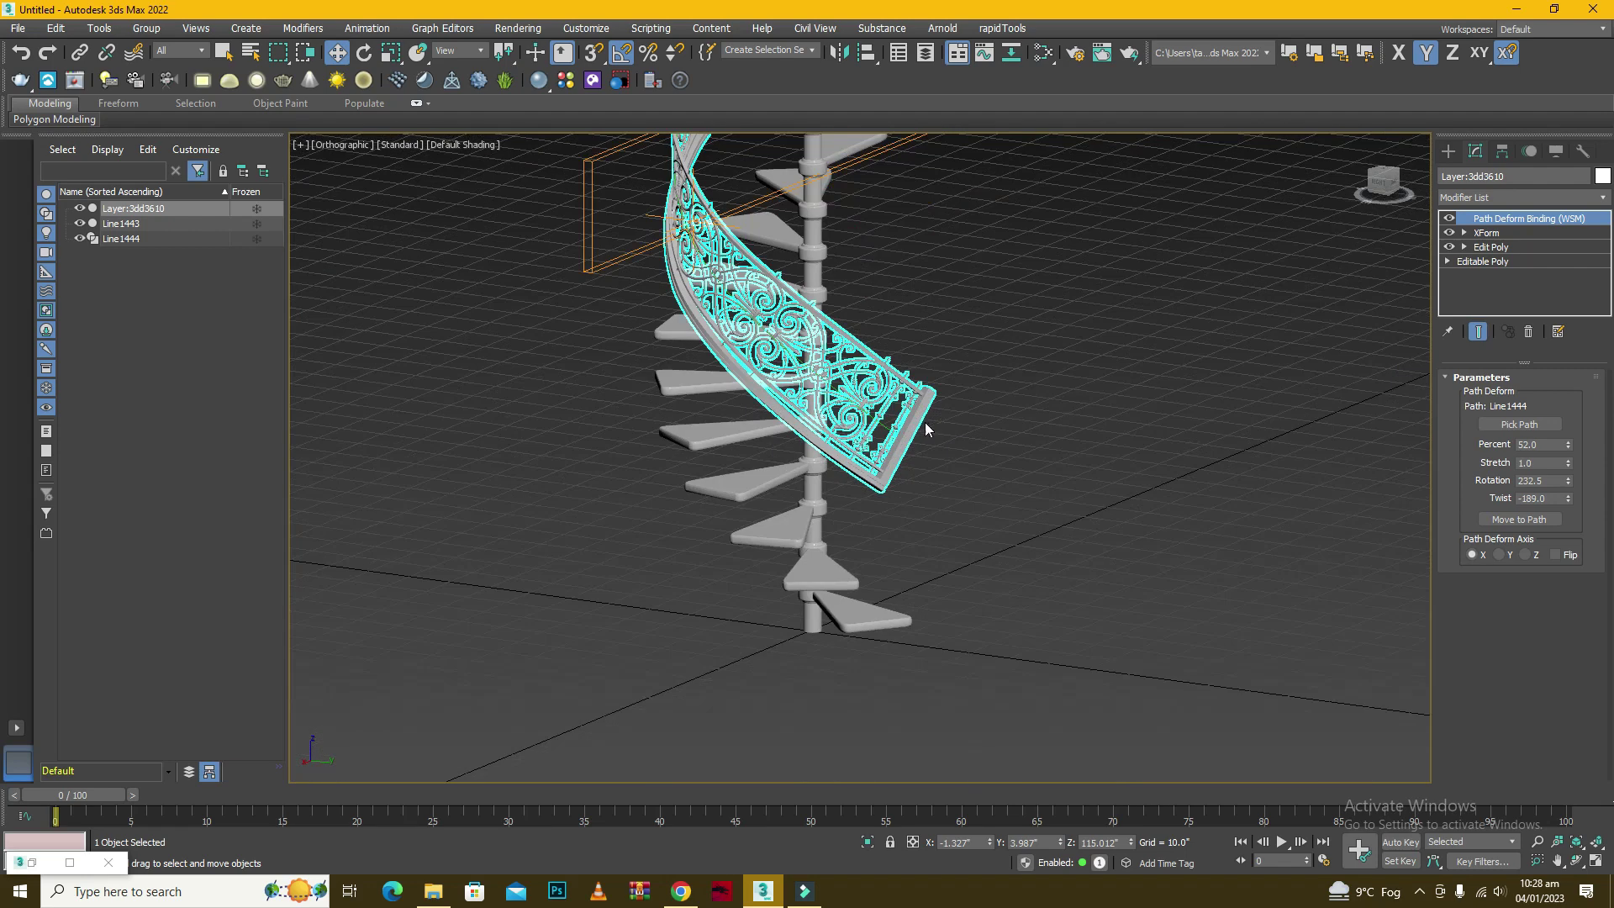
scroll(995, 506, "down", 5)
scroll(992, 336, "up", 5)
scroll(989, 342, "down", 5)
scroll(1004, 328, "up", 5)
scroll(989, 336, "down", 7)
scroll(903, 522, "up", 5)
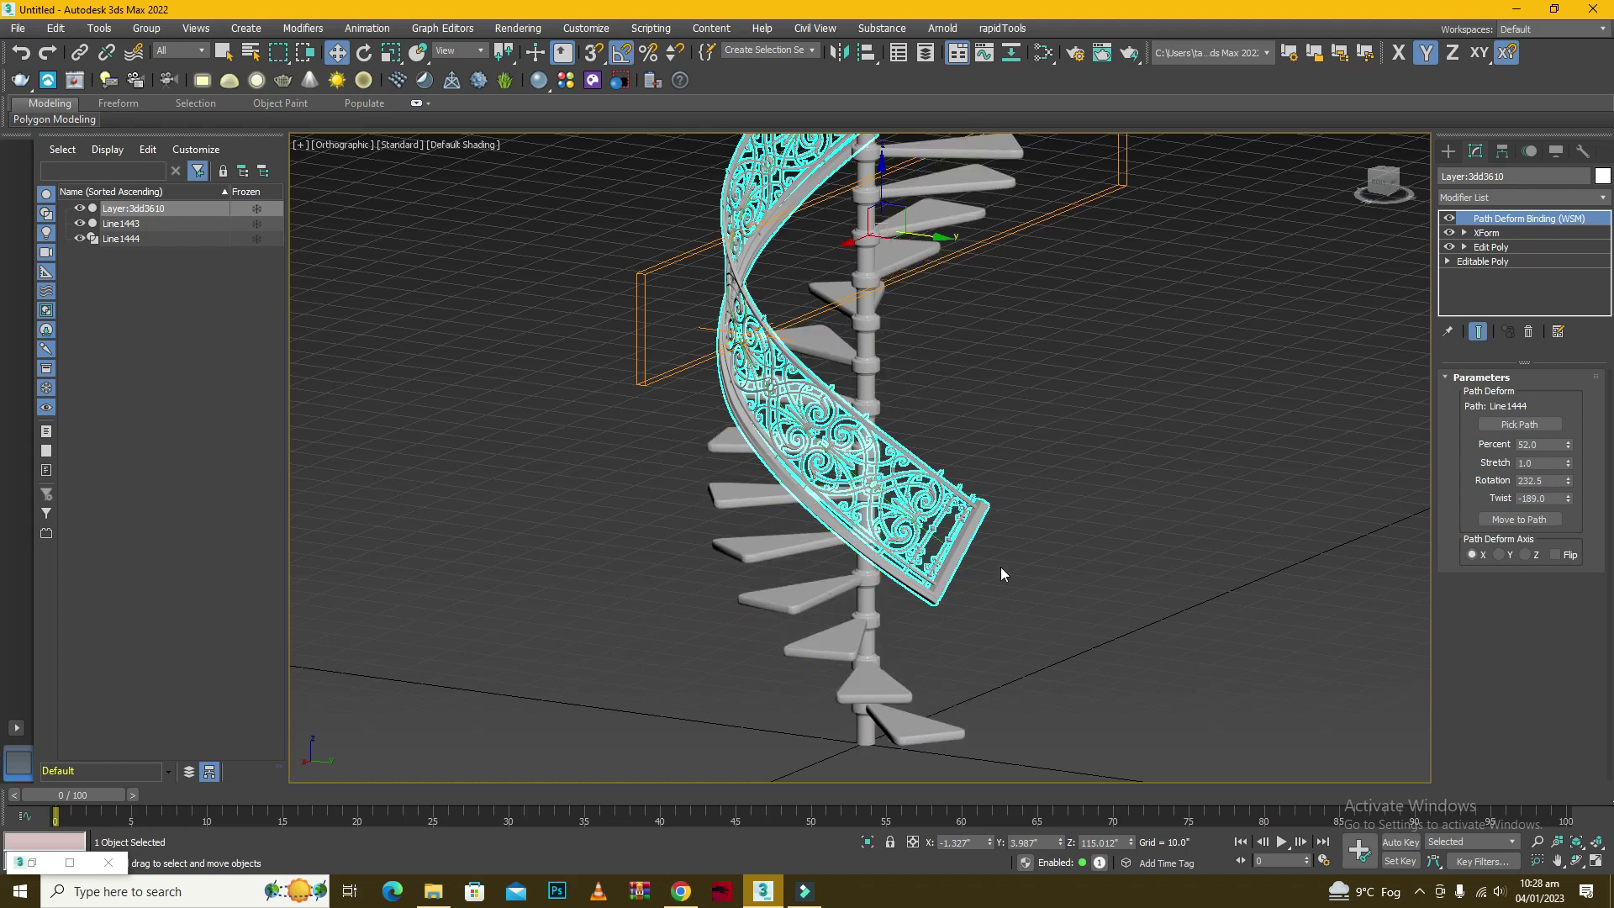
scroll(1082, 604, "down", 2)
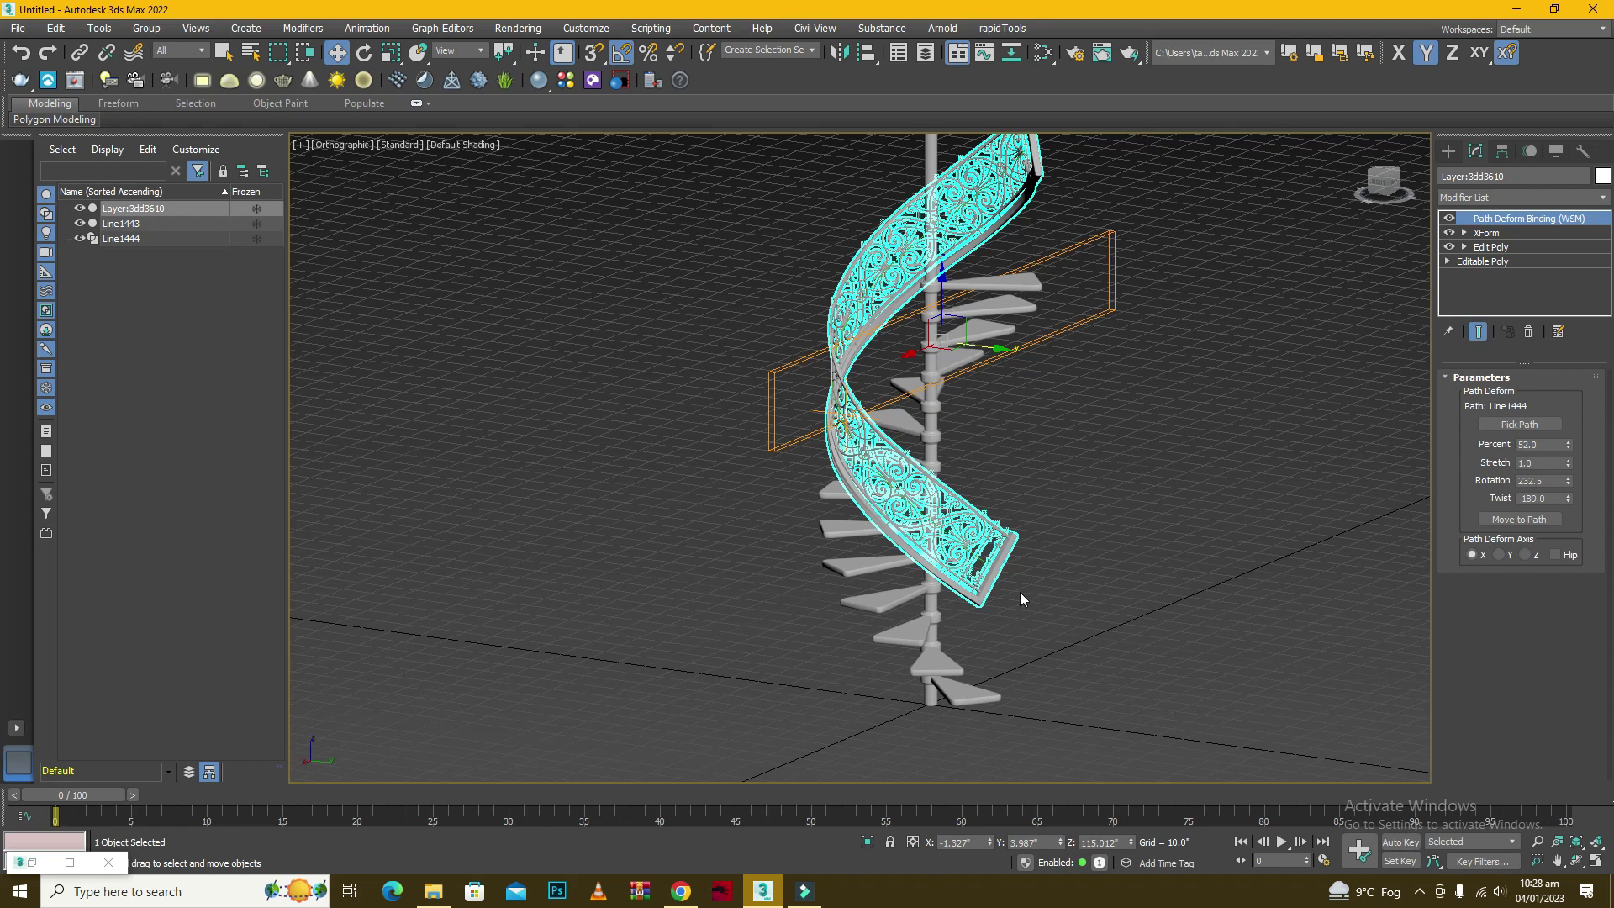
middle_click_drag(1022, 593, 962, 569)
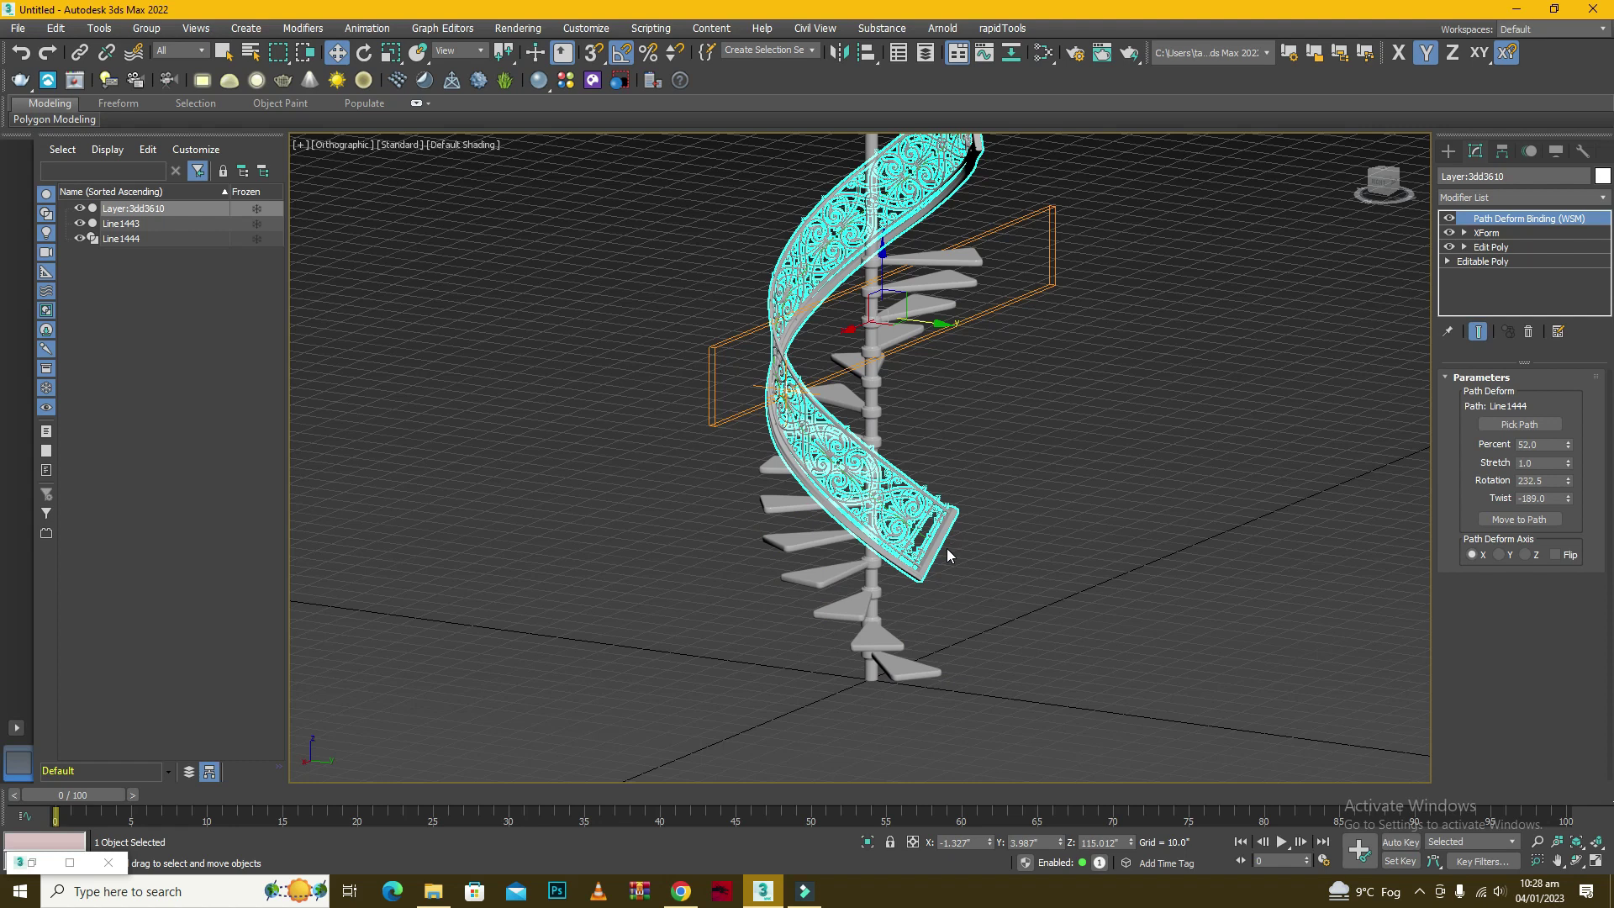
scroll(936, 552, "up", 3)
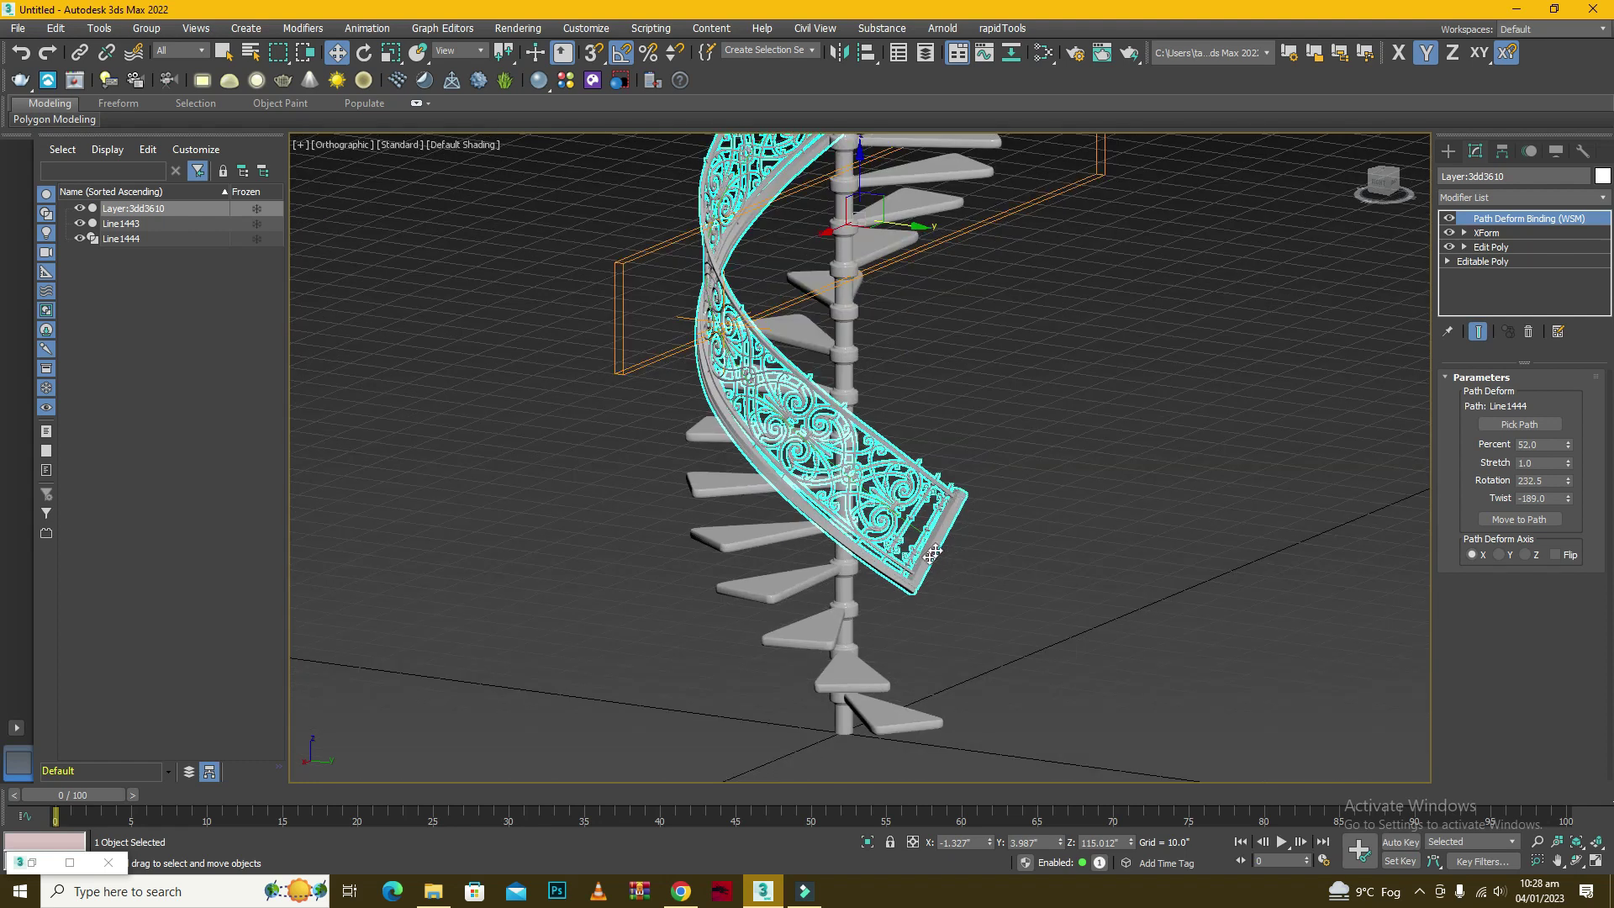
scroll(960, 549, "down", 5)
scroll(967, 420, "up", 3)
scroll(960, 471, "down", 3)
scroll(955, 504, "up", 4)
scroll(952, 523, "down", 2)
scroll(953, 523, "up", 5)
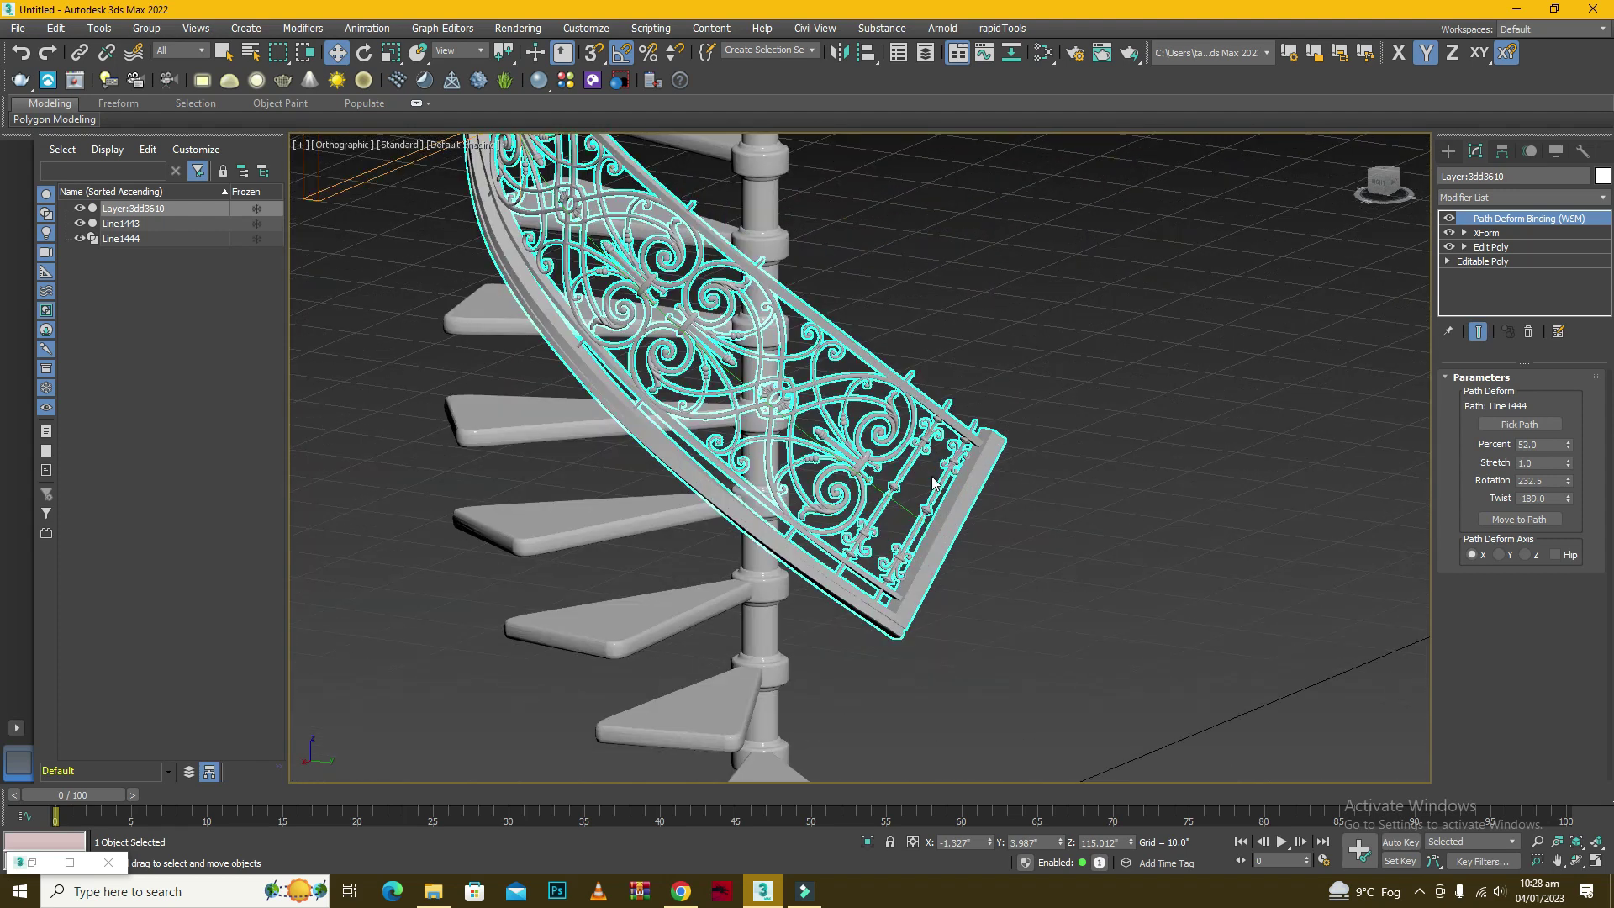
scroll(952, 511, "down", 5)
scroll(1198, 369, "up", 5)
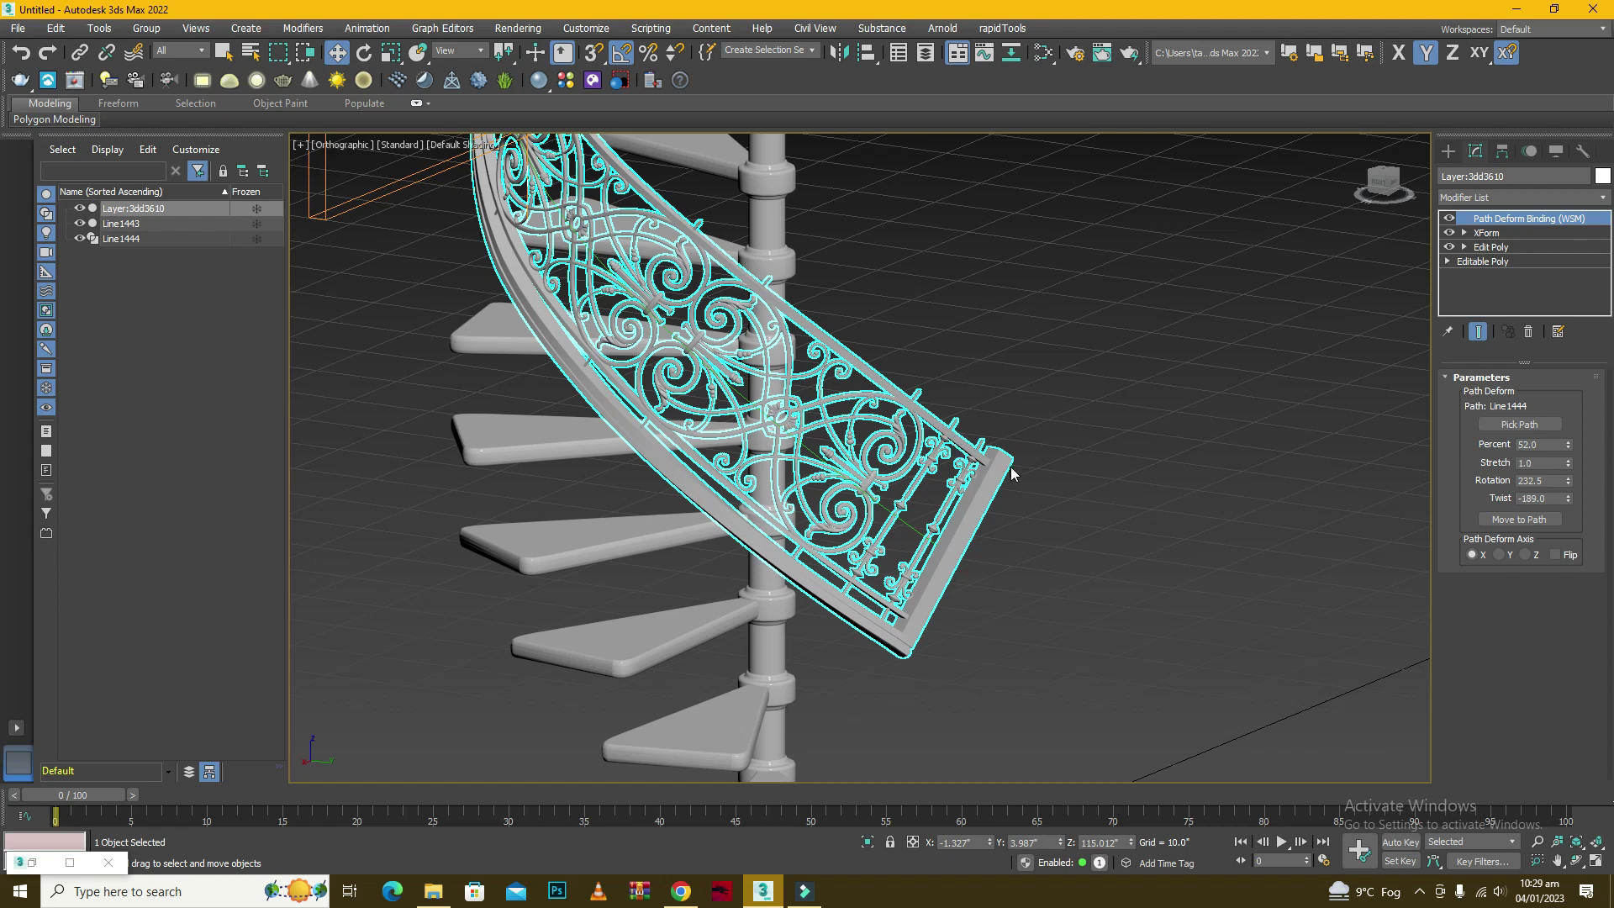
Collapse the railing's whole modifier stack into an Editable Poly.
right_click(1512, 217)
left_click(1463, 367)
key("Return")
Mirror the railing along the Y axis in the Right view with No Clone, after previewing copies and other axes.
left_click(1384, 181)
scroll(1148, 471, "down", 7)
scroll(1091, 280, "up", 4)
scroll(1092, 280, "down", 4)
scroll(1092, 260, "up", 4)
left_click(1092, 232)
scroll(1091, 232, "down", 3)
left_click(786, 649)
left_click(99, 28)
left_click(105, 327)
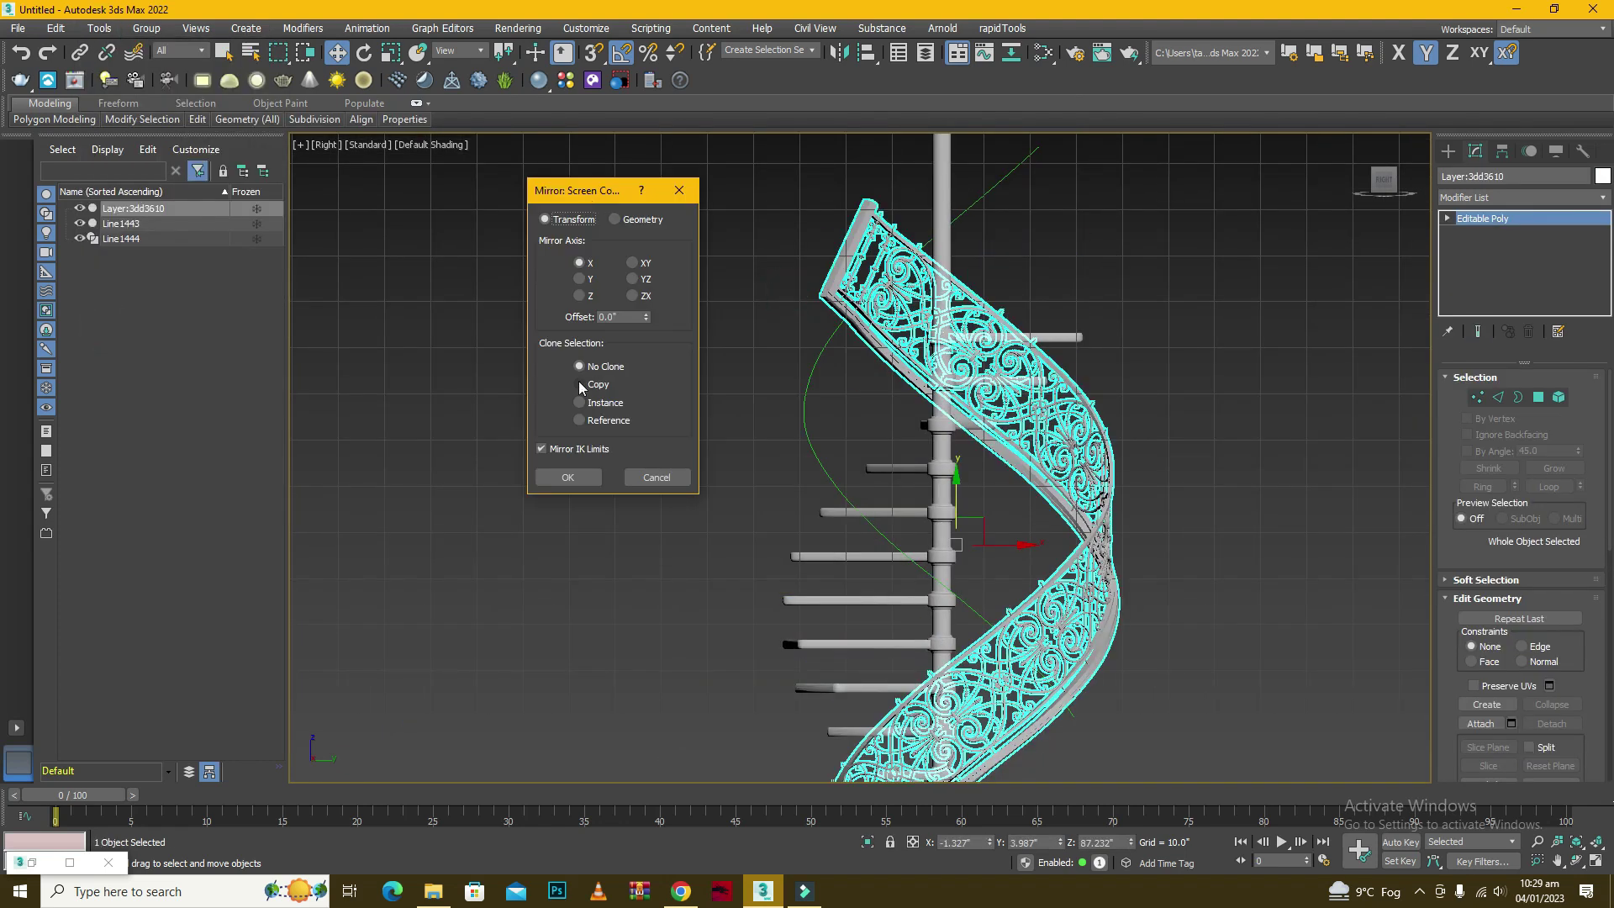
left_click(582, 384)
left_click(582, 279)
left_click(582, 296)
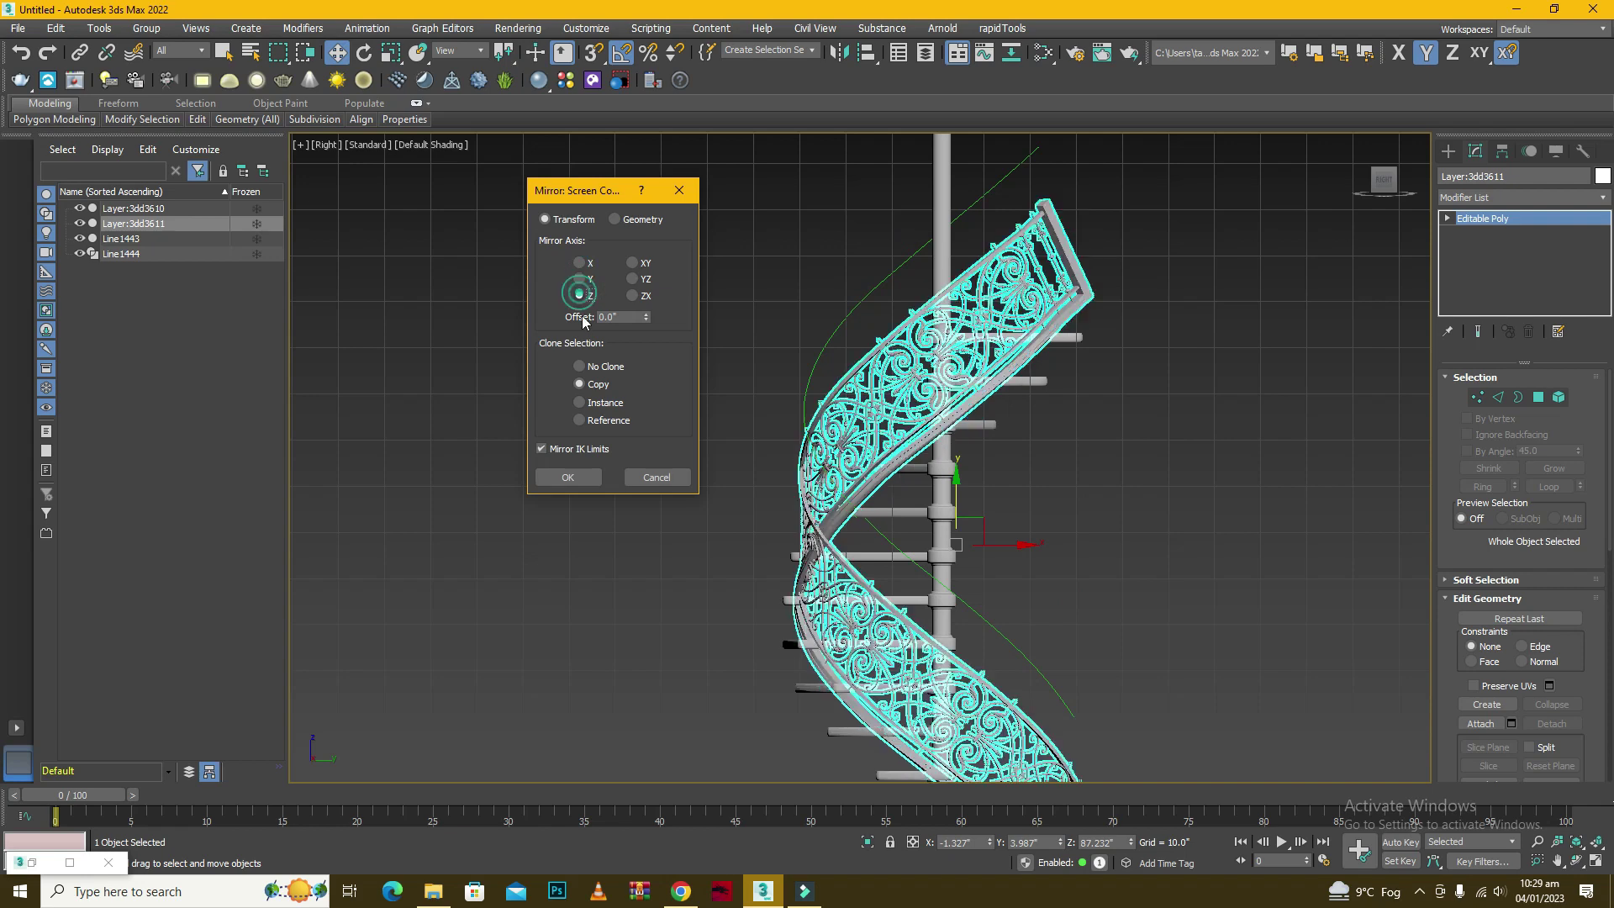
left_click(580, 366)
left_click(579, 279)
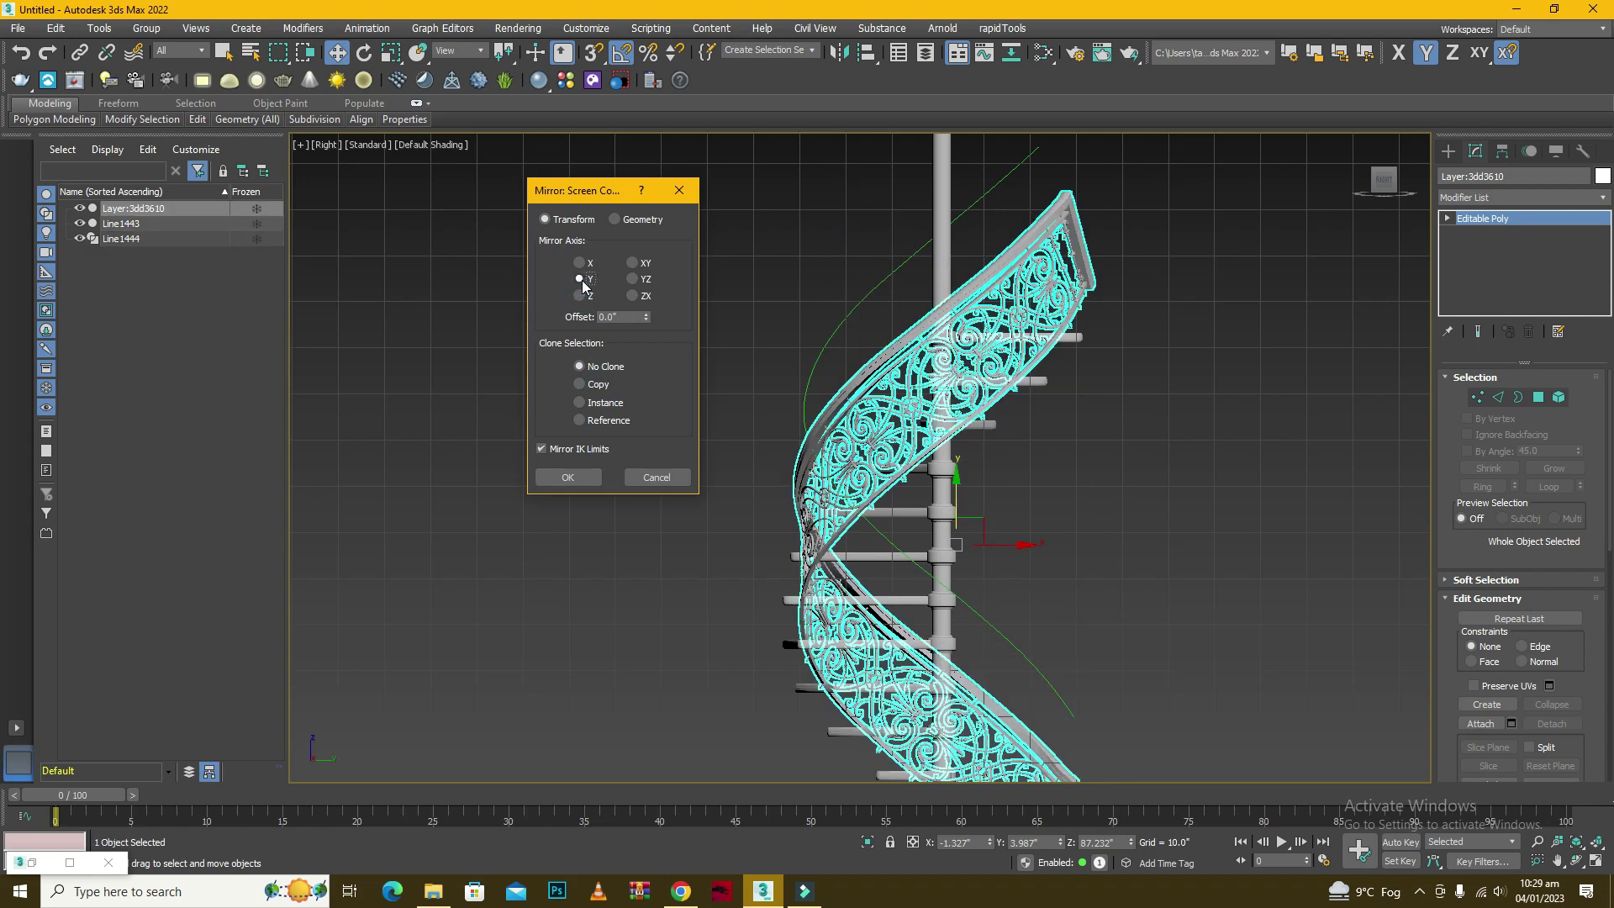
left_click(580, 385)
left_click(578, 366)
left_click(569, 479)
Examine the mirrored railing around the spiral staircase from several angles.
scroll(955, 252, "down", 3)
middle_click_drag(933, 278, 801, 409, "alt")
left_click_drag(802, 410, 670, 469)
left_click(1205, 346)
left_click(1384, 179)
scroll(925, 383, "up", 3)
key("shift+w")
left_click_drag(993, 464, 1033, 292)
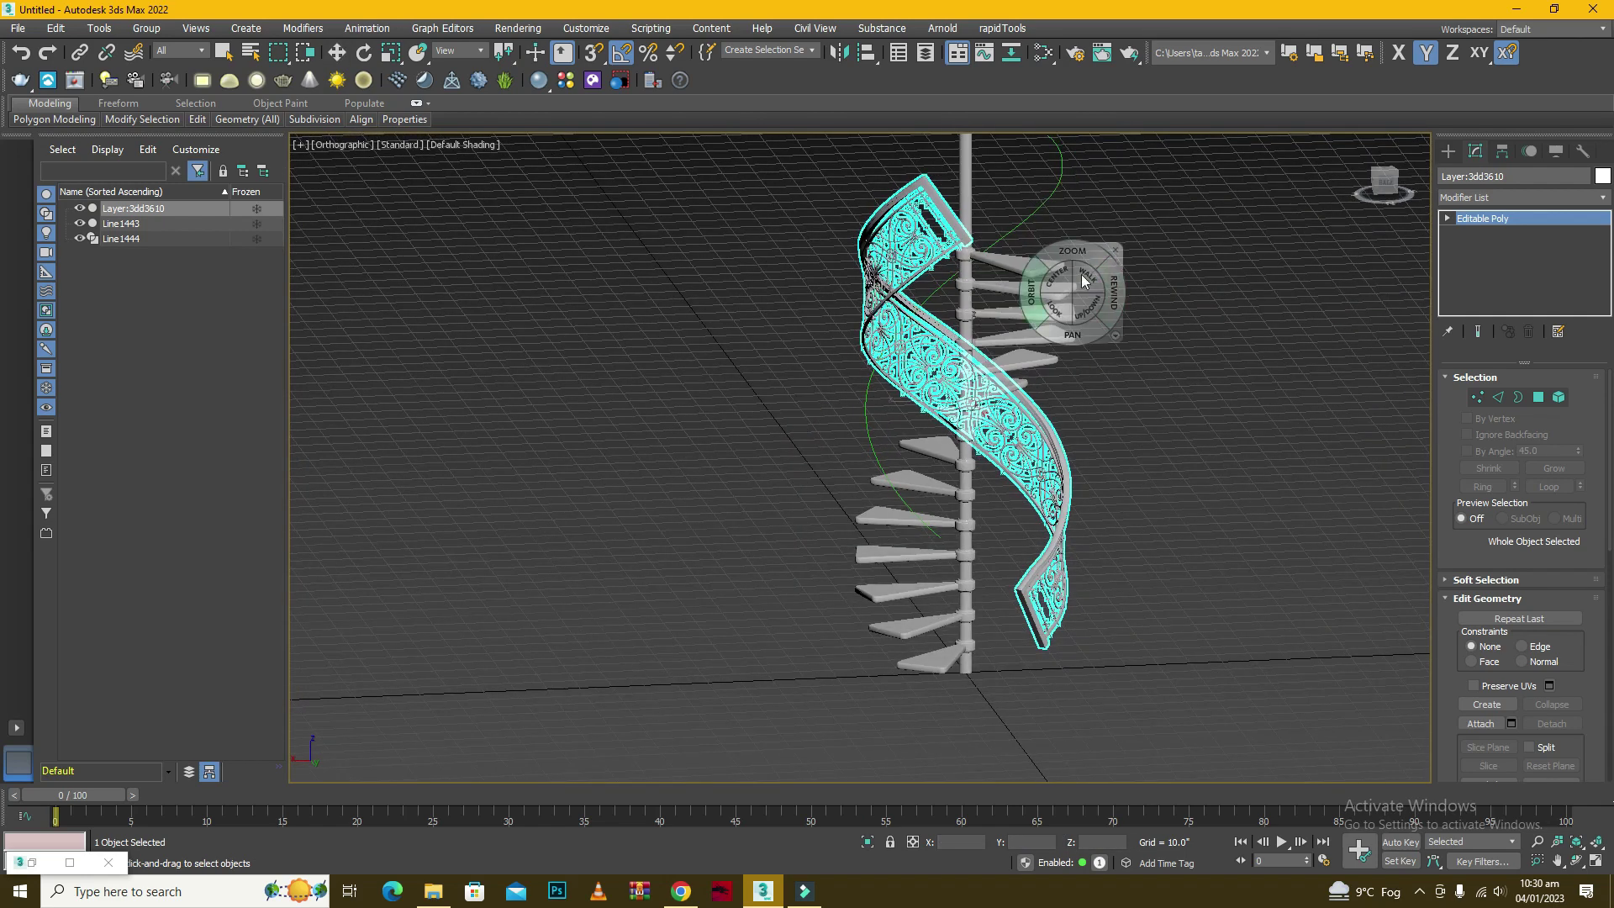
Try to rotate the mirrored railing to line it up with the spiral steps.
left_click(1116, 250)
key("e")
left_click_drag(1000, 411, 709, 375)
key("ctrl+z")
left_click_drag(925, 407, 320, 38)
key("ctrl+z")
Undo the railing's mirroring and stack collapse back to the Path Deform Binding, and reselect the railing.
key("ctrl+z")
middle_click_drag(1225, 238, 1228, 271)
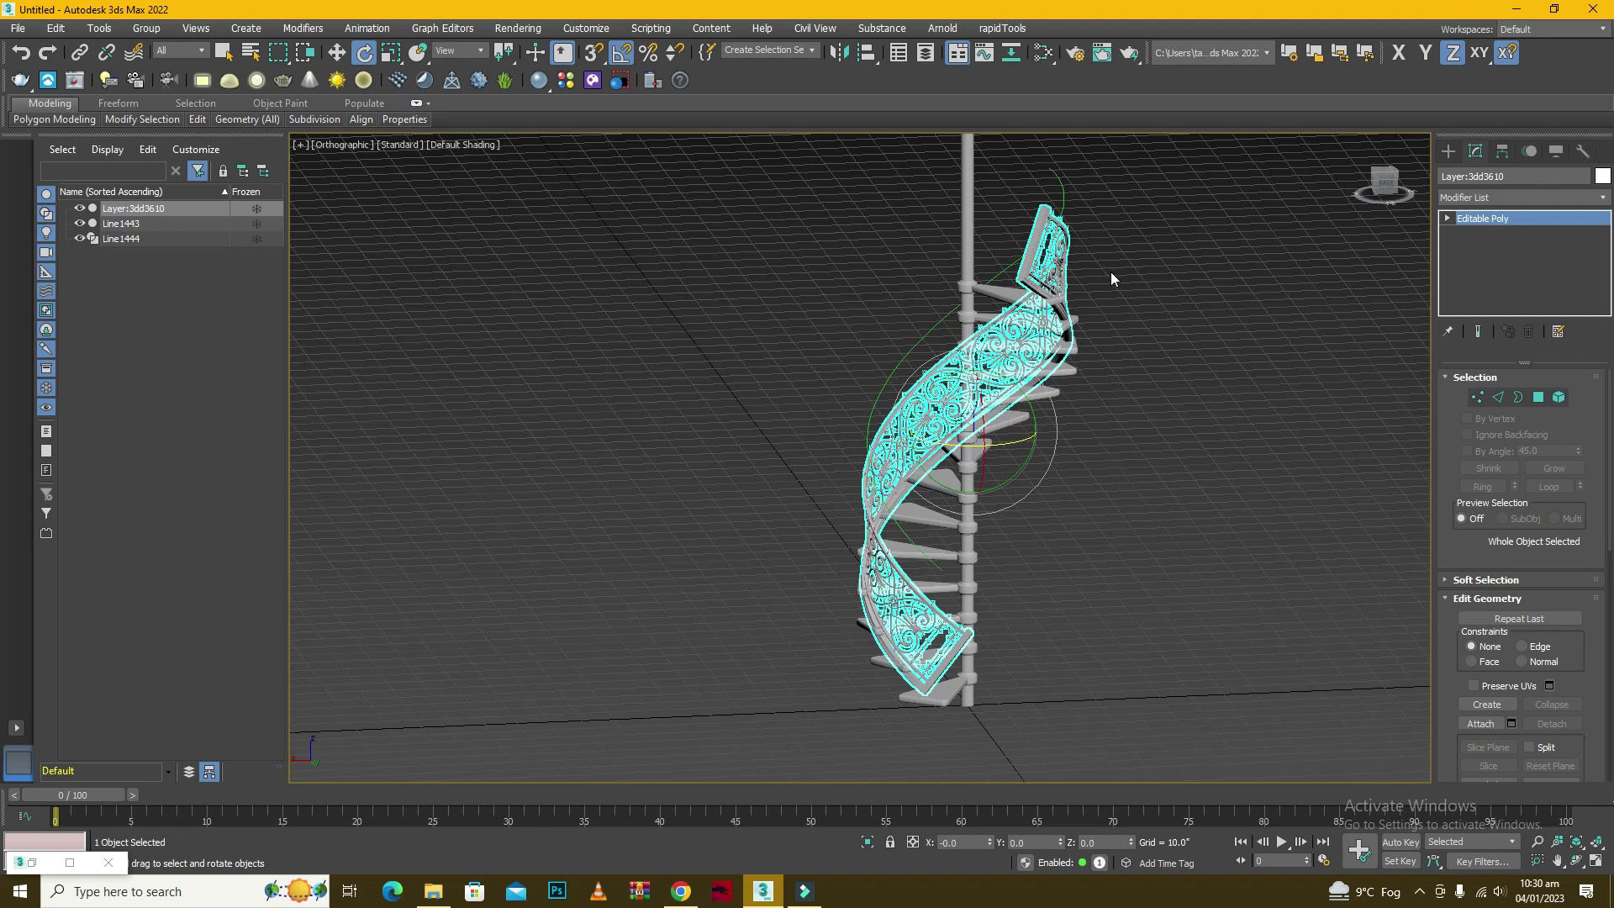
left_click(1227, 278)
key("ctrl+z")
key("ctrl+z")
key("ctrl+z")
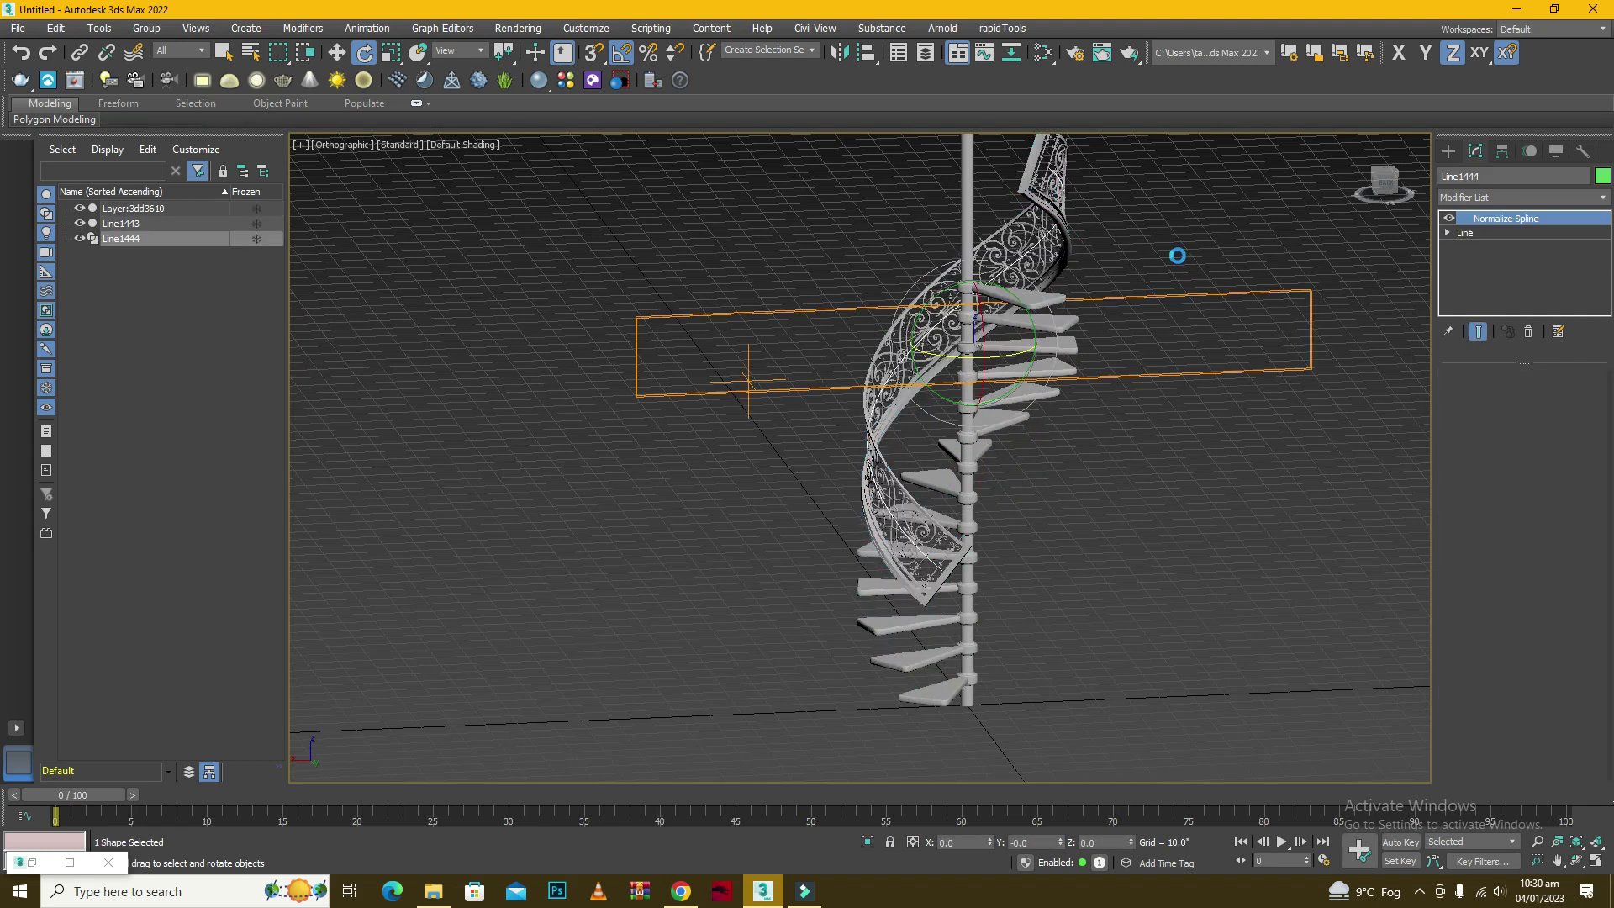
left_click(1039, 215)
Set the railing's Path Deform Rotation to 413.5 and Percent to 49.
left_click(1388, 170)
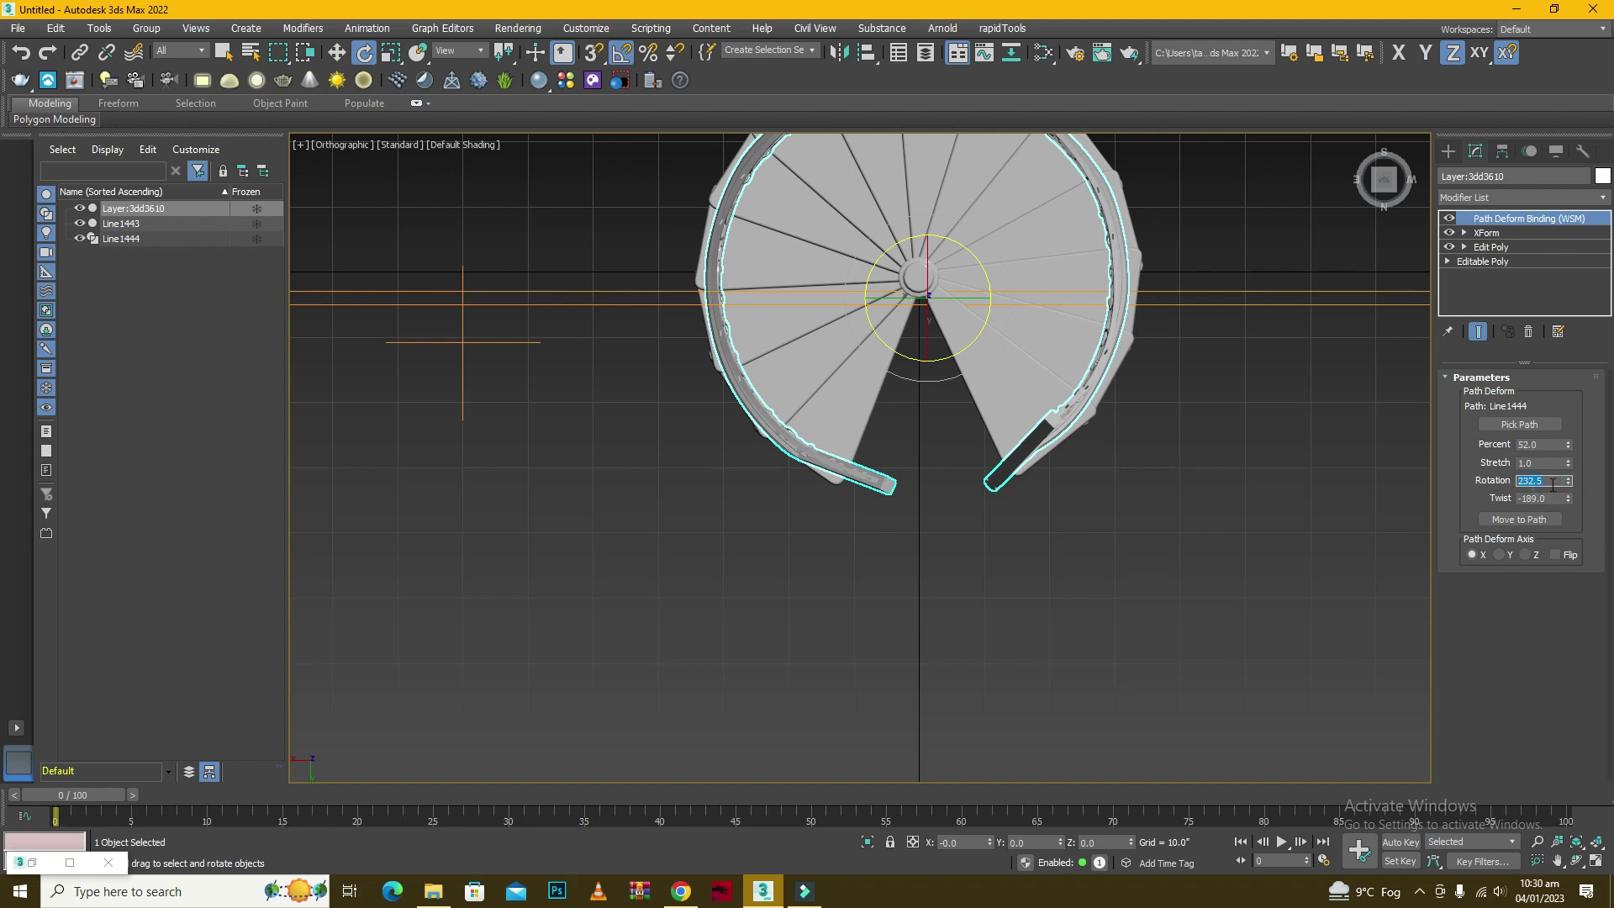
left_click_drag(1571, 486, 1537, 178)
middle_click_drag(1110, 421, 1136, 517)
left_click_drag(1569, 445, 1569, 449)
left_click(1384, 206)
scroll(997, 308, "down", 4)
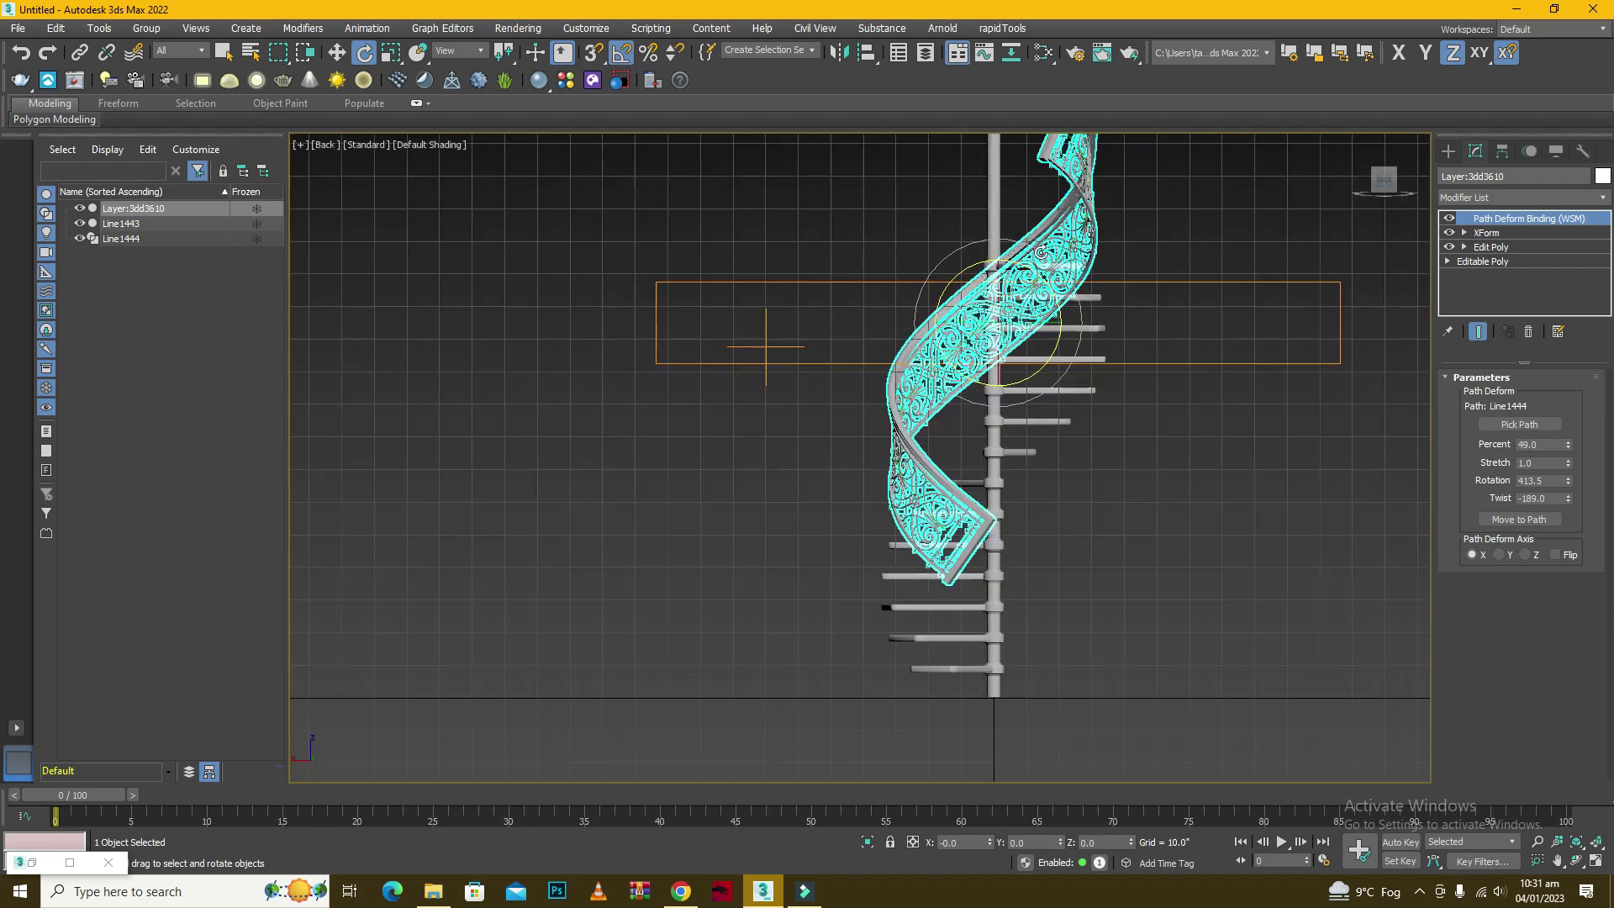
Examine the deformed railing's alignment with the staircase from the back and at an angle.
left_click(1355, 180)
scroll(1068, 373, "down", 2)
scroll(1068, 374, "up", 2)
key("shift+w")
left_click_drag(834, 560, 752, 484)
scroll(941, 504, "up", 5)
left_click_drag(925, 505, 803, 502)
key("shift+w")
Shift the railing along its path with the Path Deform Percent value and check its fit against the steps.
left_click_drag(1570, 445, 1572, 437)
scroll(895, 714, "down", 4)
scroll(992, 257, "up", 2)
left_click(1380, 181)
scroll(940, 507, "up", 2)
scroll(940, 507, "down", 2)
scroll(940, 507, "up", 4)
scroll(929, 471, "down", 2)
Try to scale the railing.
key("r")
left_click_drag(680, 328, 696, 336)
key("ctrl+z")
Set the railing's Path Deform Percent to 50 and check the fit around the staircase.
key("w")
left_click_drag(1569, 446, 1570, 453)
scroll(1134, 457, "down", 2)
key("shift+w")
left_click_drag(935, 508, 1055, 336)
left_click(1128, 307)
scroll(1128, 308, "down", 5)
middle_click_drag(1129, 308, 896, 422)
left_click(875, 409)
Collapse the railing's Path Deform stack into an Editable Poly.
scroll(761, 262, "up", 2)
middle_click_drag(760, 262, 766, 329)
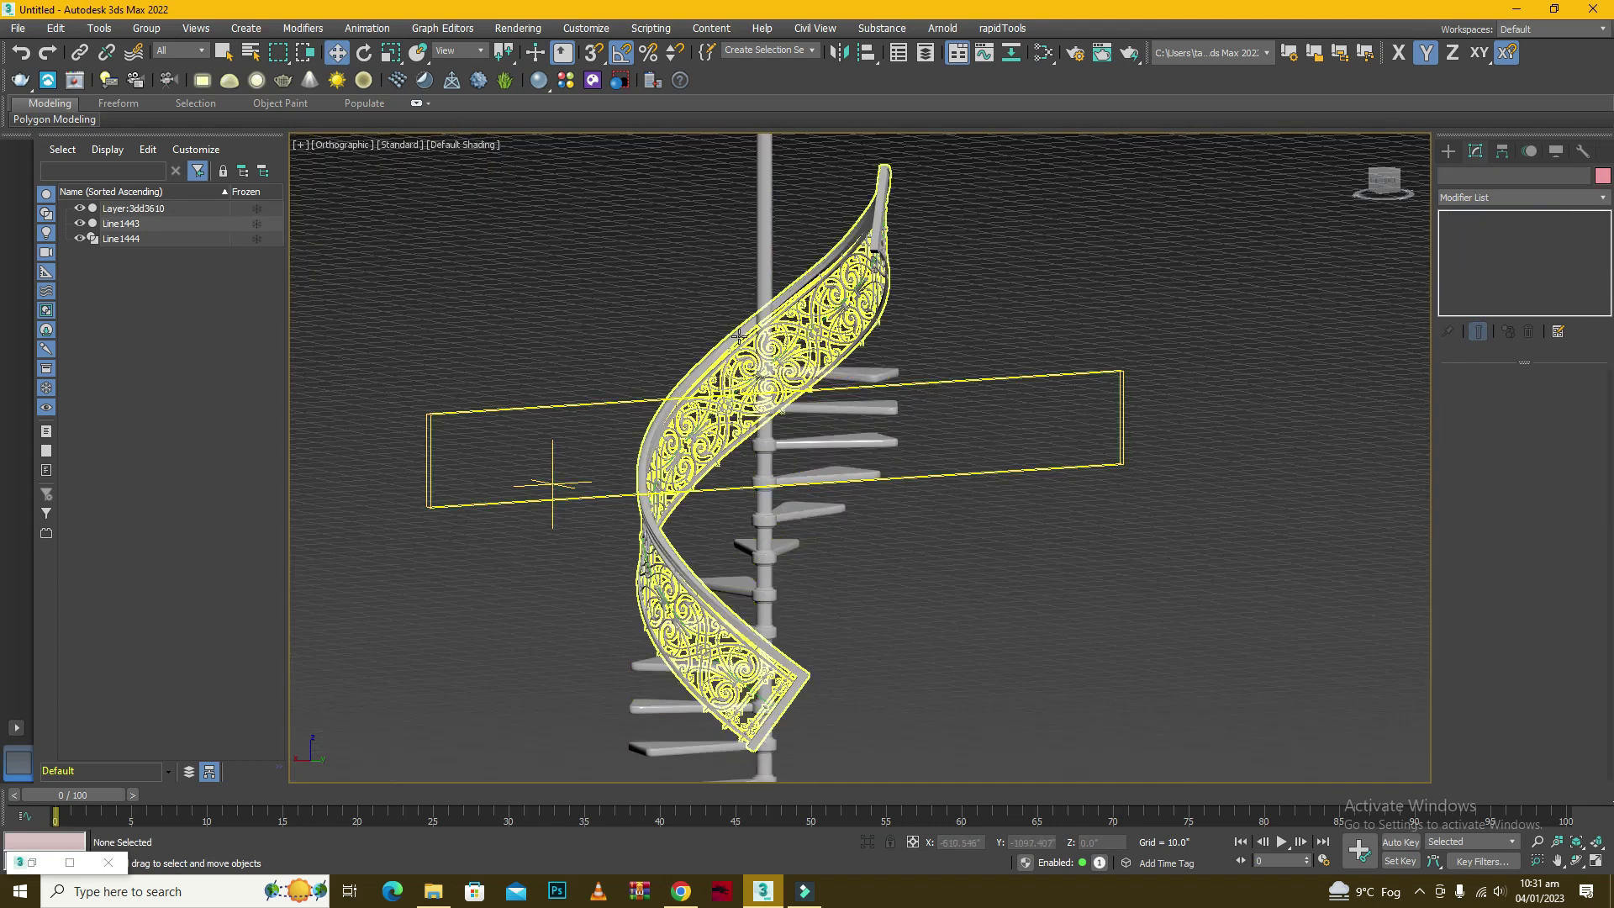
left_click(759, 324)
right_click(1495, 220)
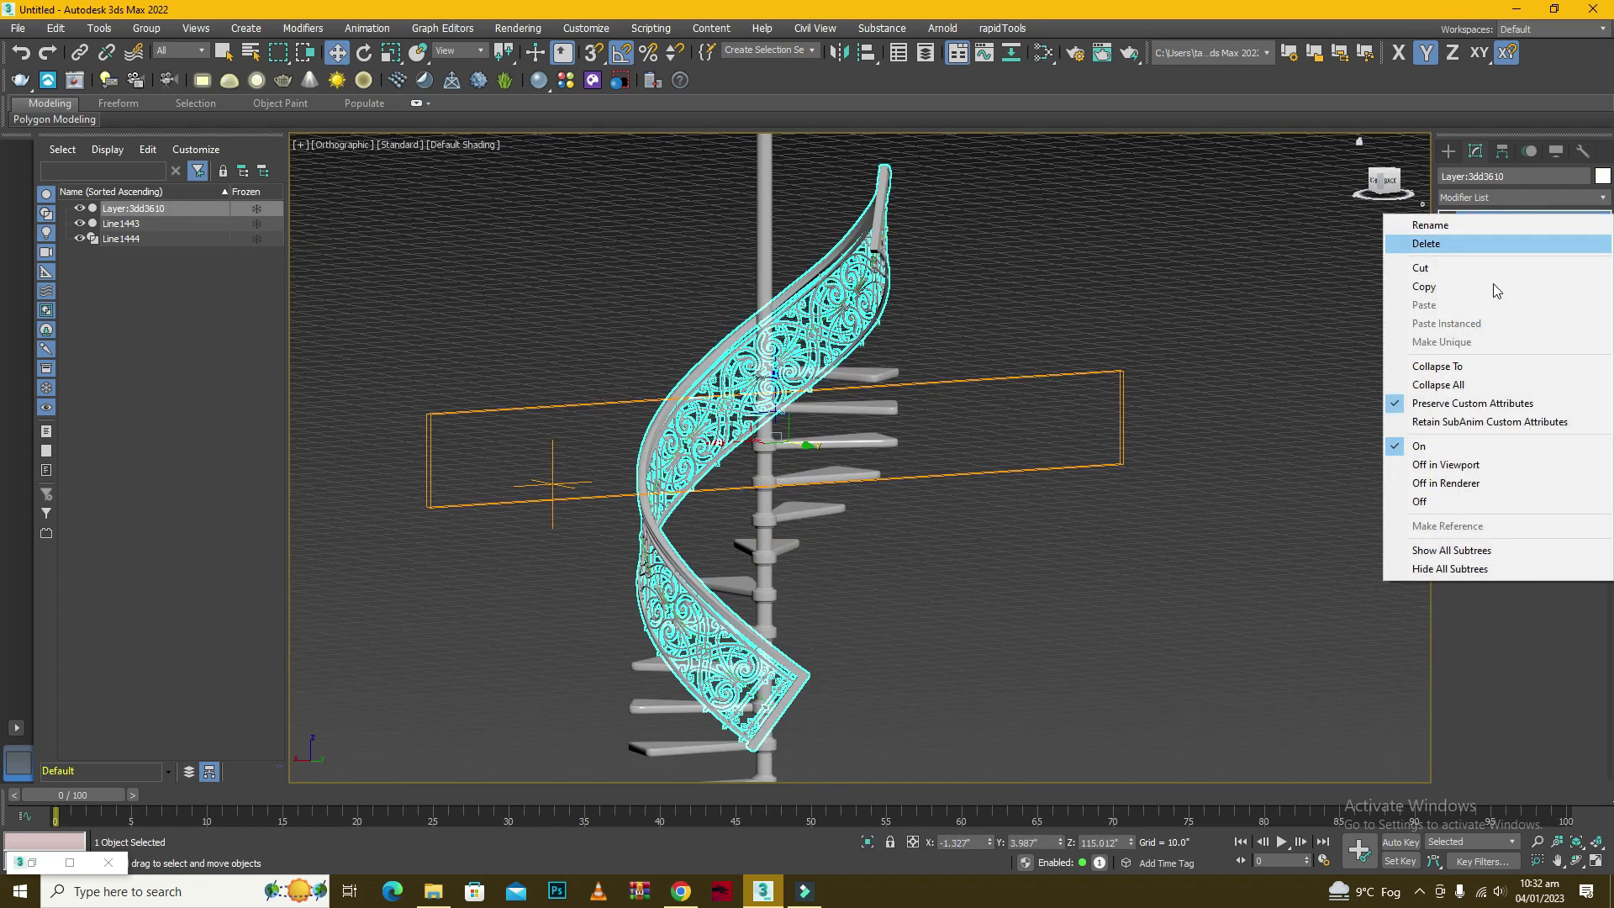
left_click(1438, 366)
left_click(881, 512)
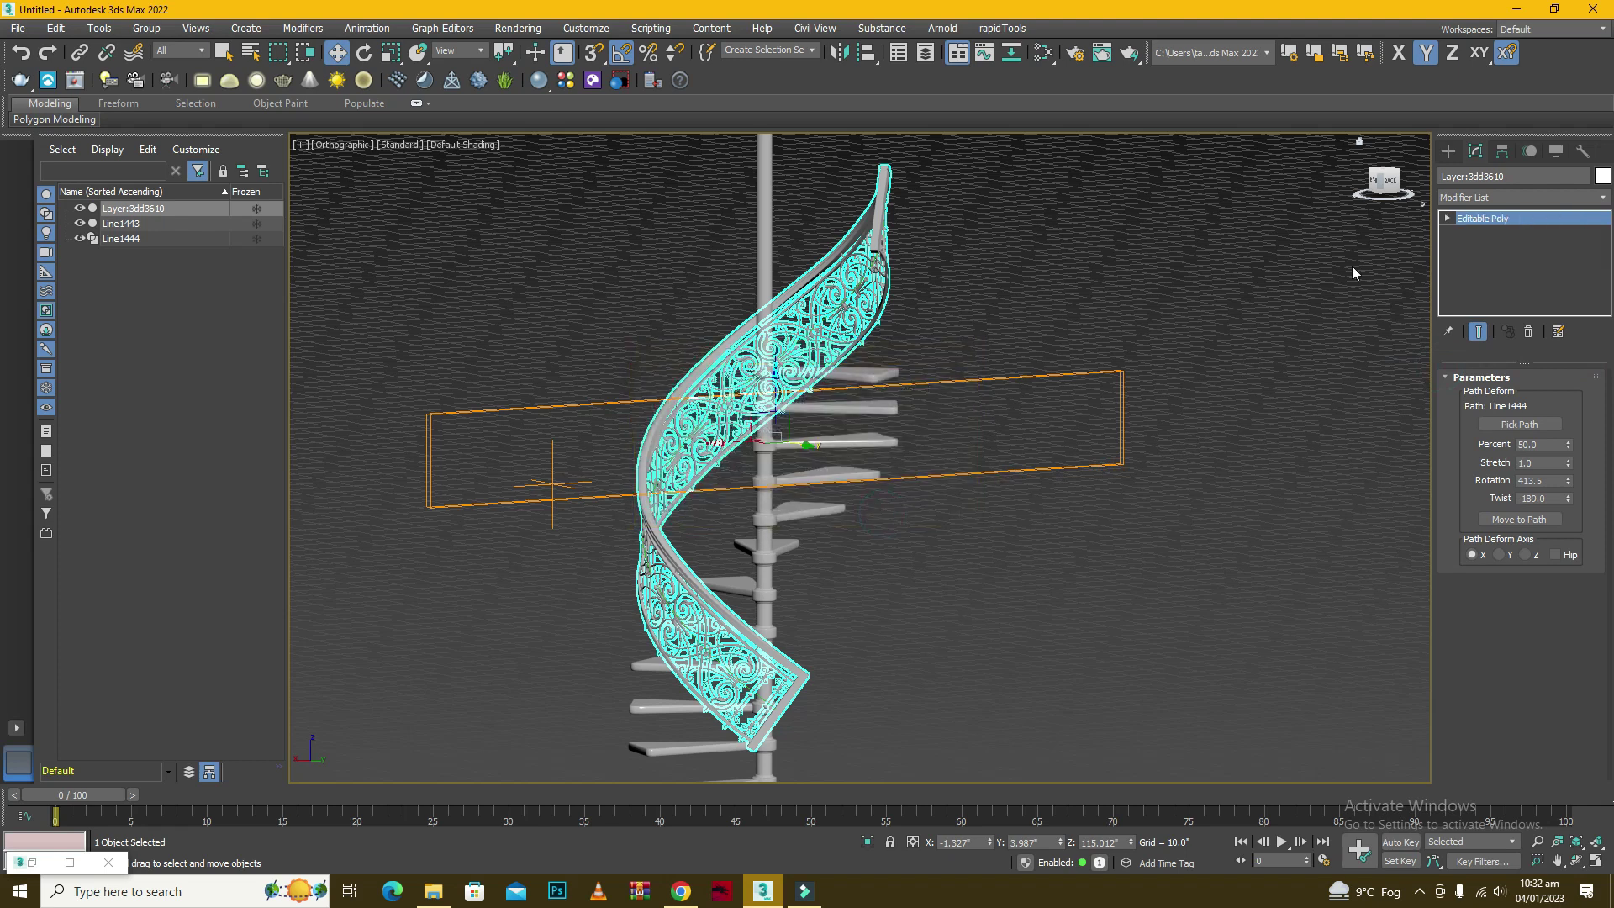
Move the railing straight down in the Right view to a Z position of about 89.75, close to the steps.
left_click(1372, 186)
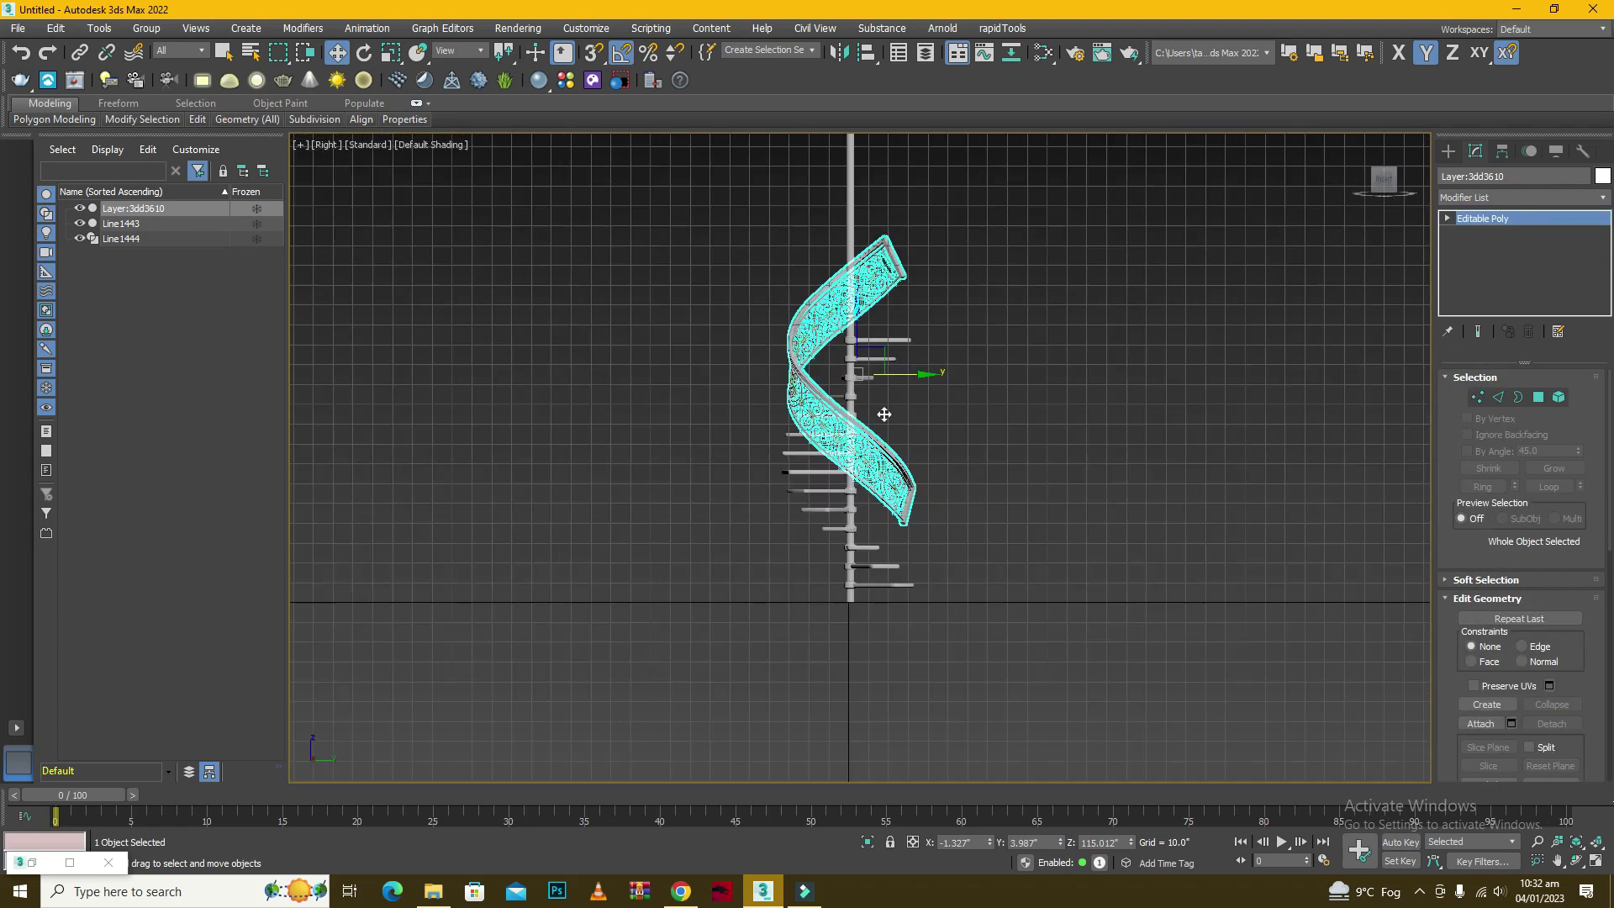
scroll(881, 421, "up", 5)
left_click_drag(846, 279, 849, 378)
scroll(853, 334, "down", 3)
scroll(891, 568, "up", 6)
scroll(947, 589, "down", 4)
scroll(946, 588, "up", 2)
Examine how the railing's bottom rail and pegs sit against the lowest steps.
middle_click_drag(1037, 533, 866, 583, "alt")
key("shift+w")
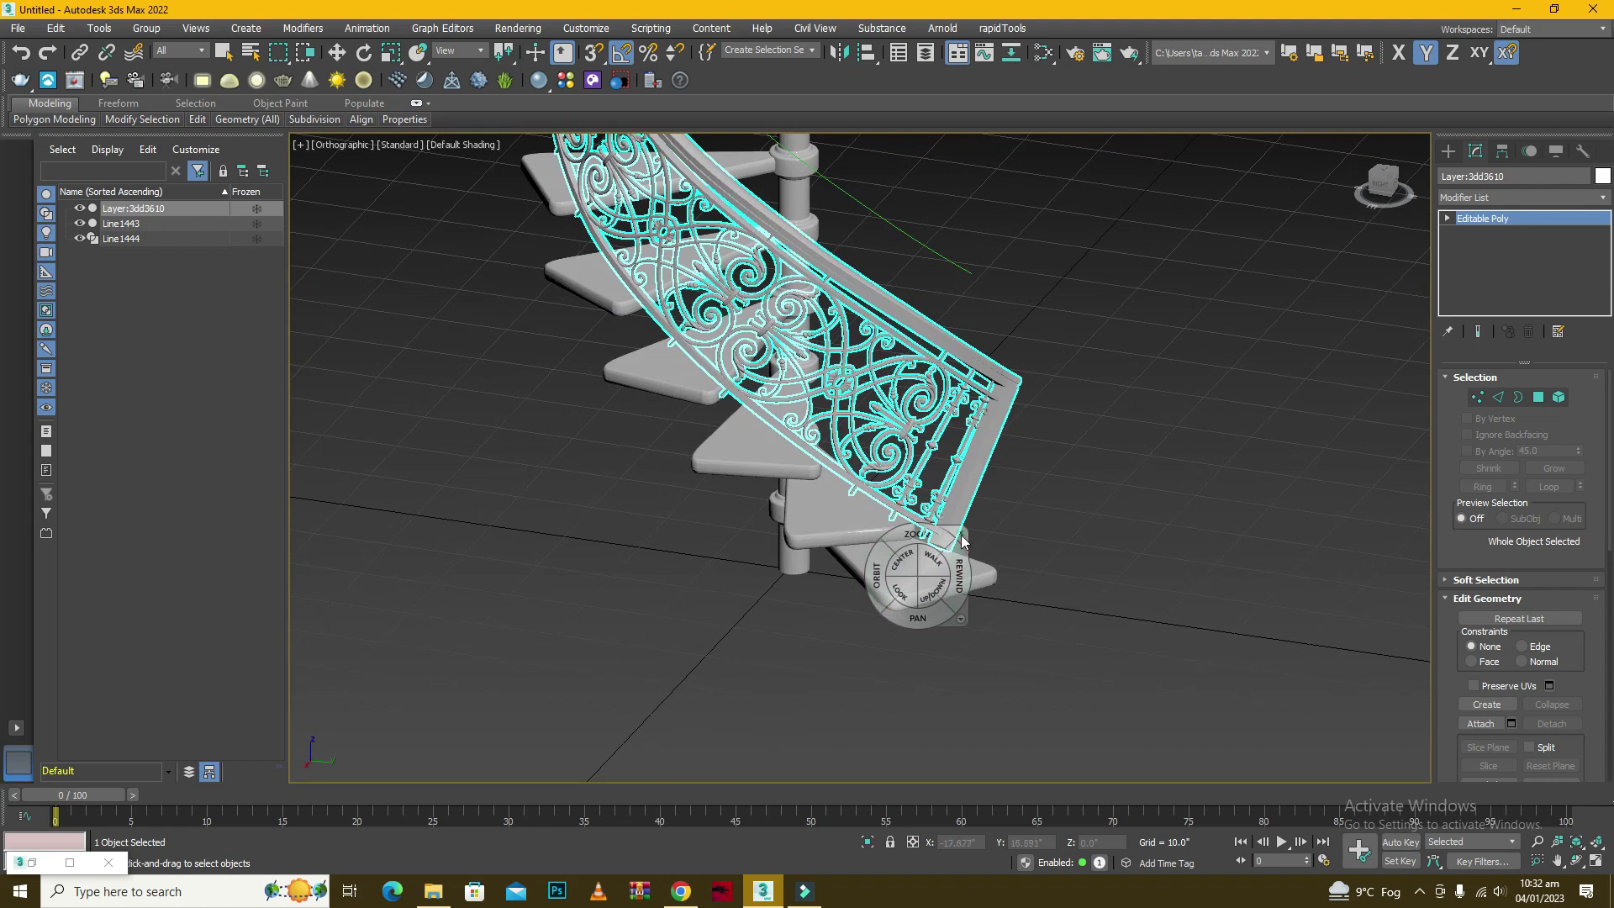
key("w")
scroll(894, 454, "up", 5)
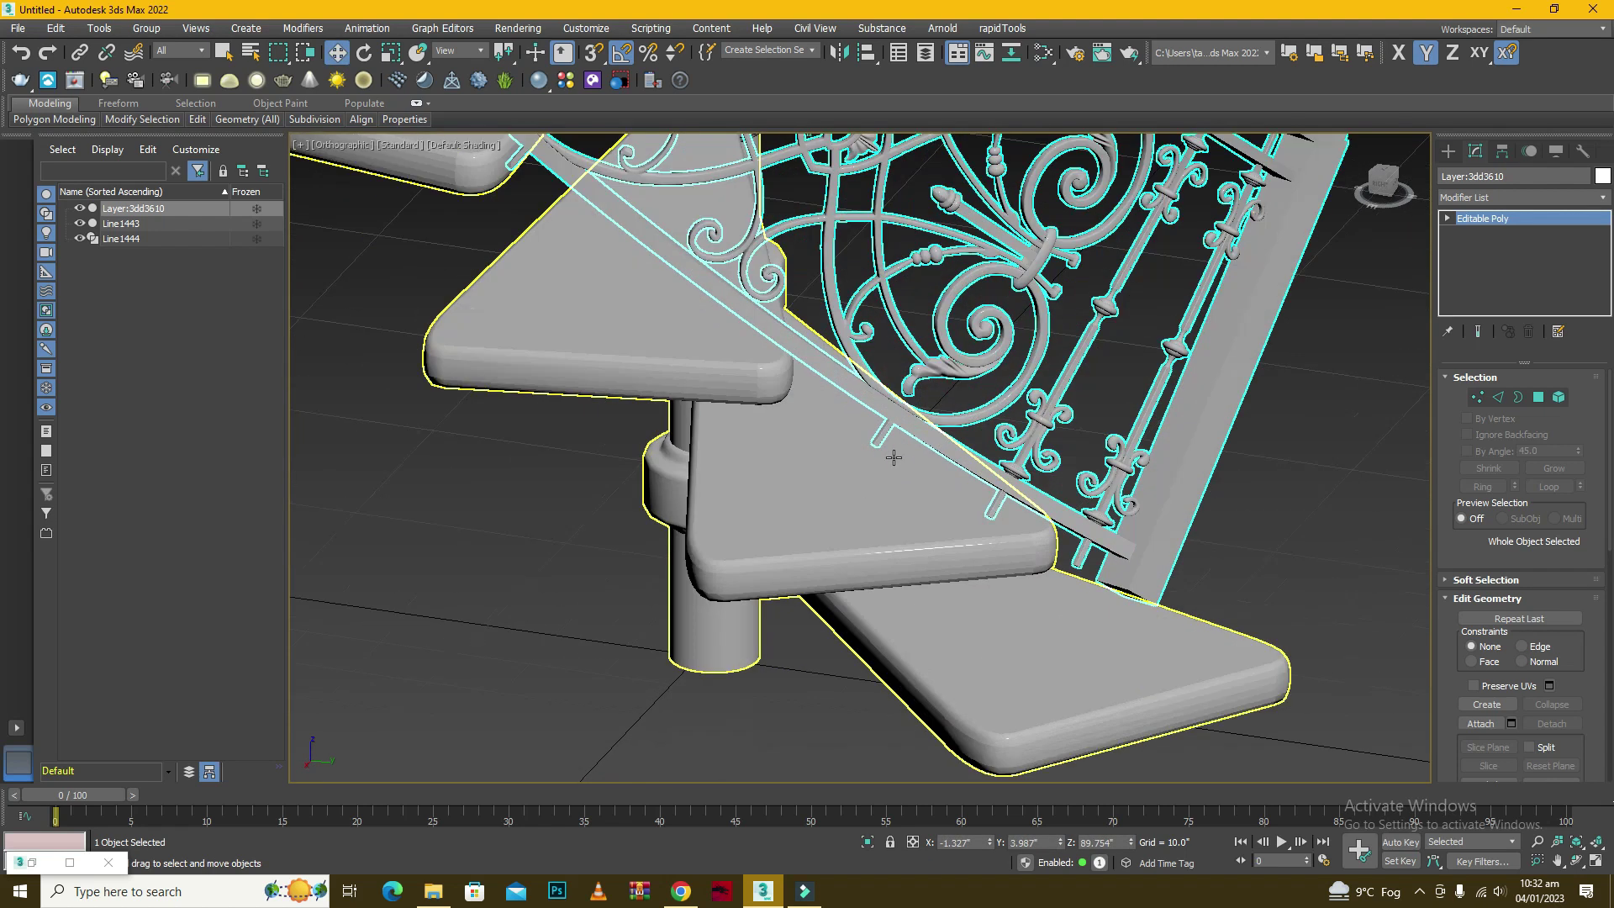
scroll(995, 494, "down", 5)
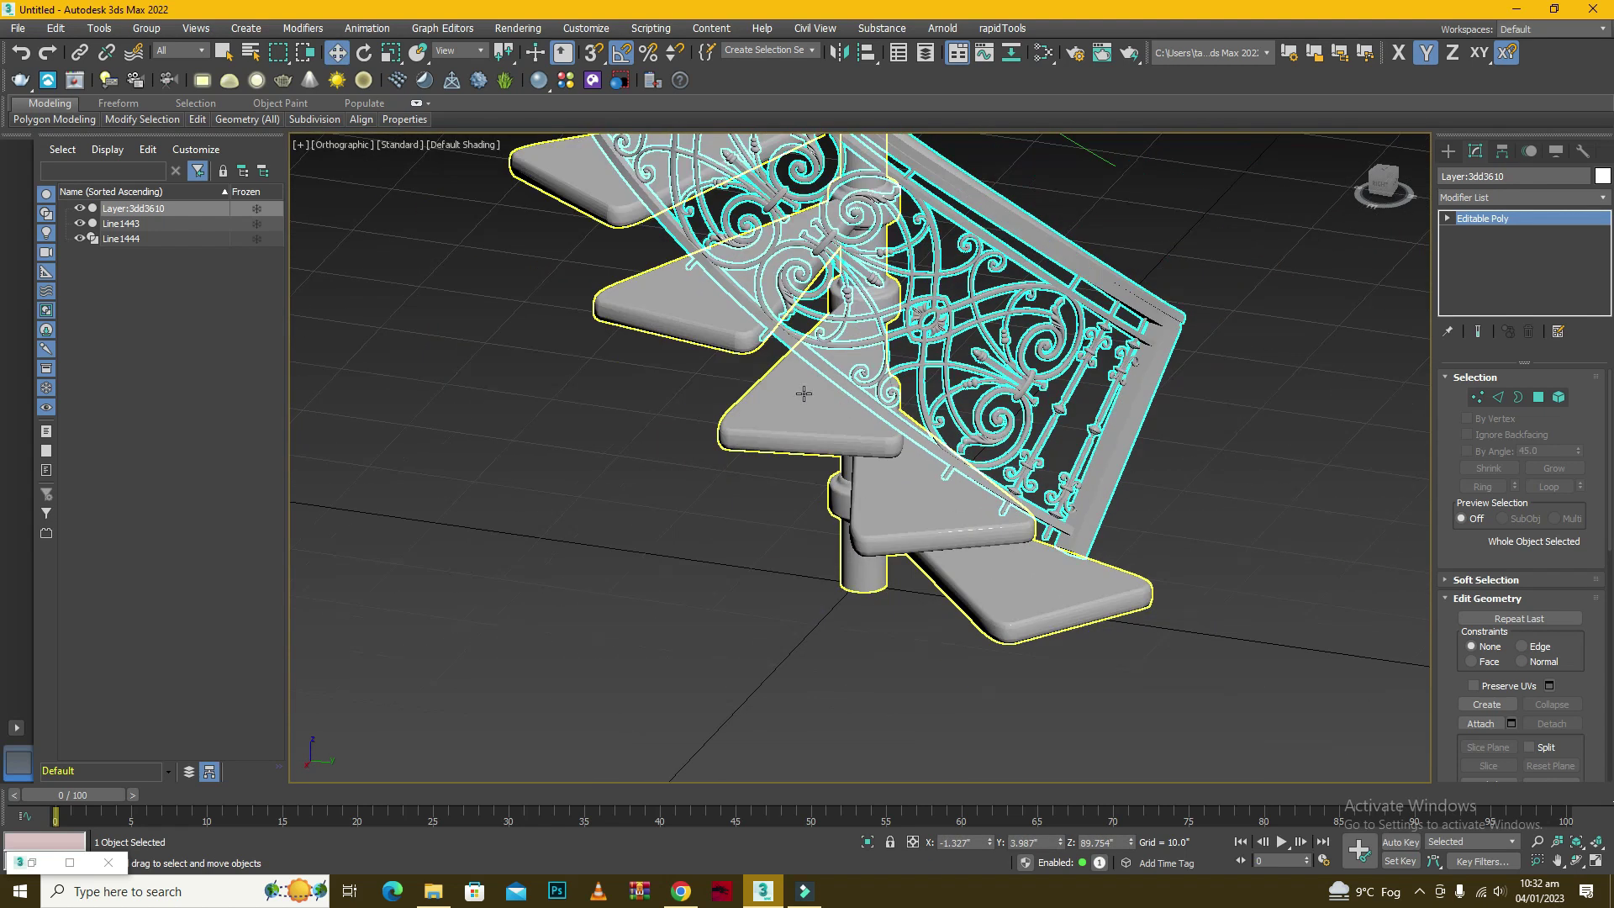
scroll(715, 262, "up", 3)
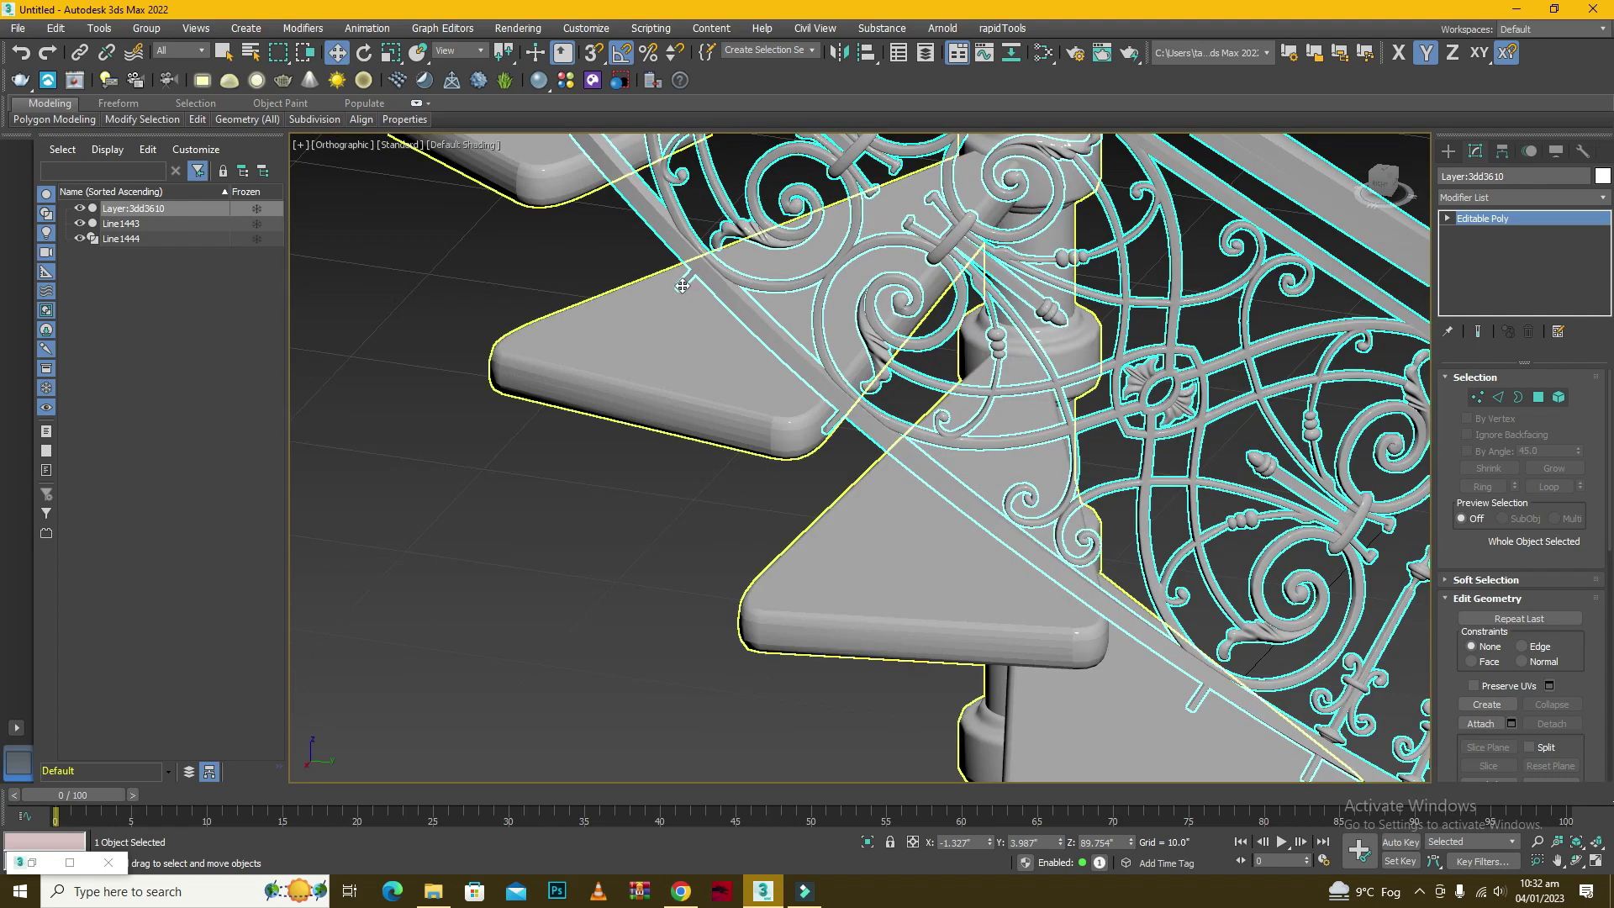
scroll(818, 418, "down", 2)
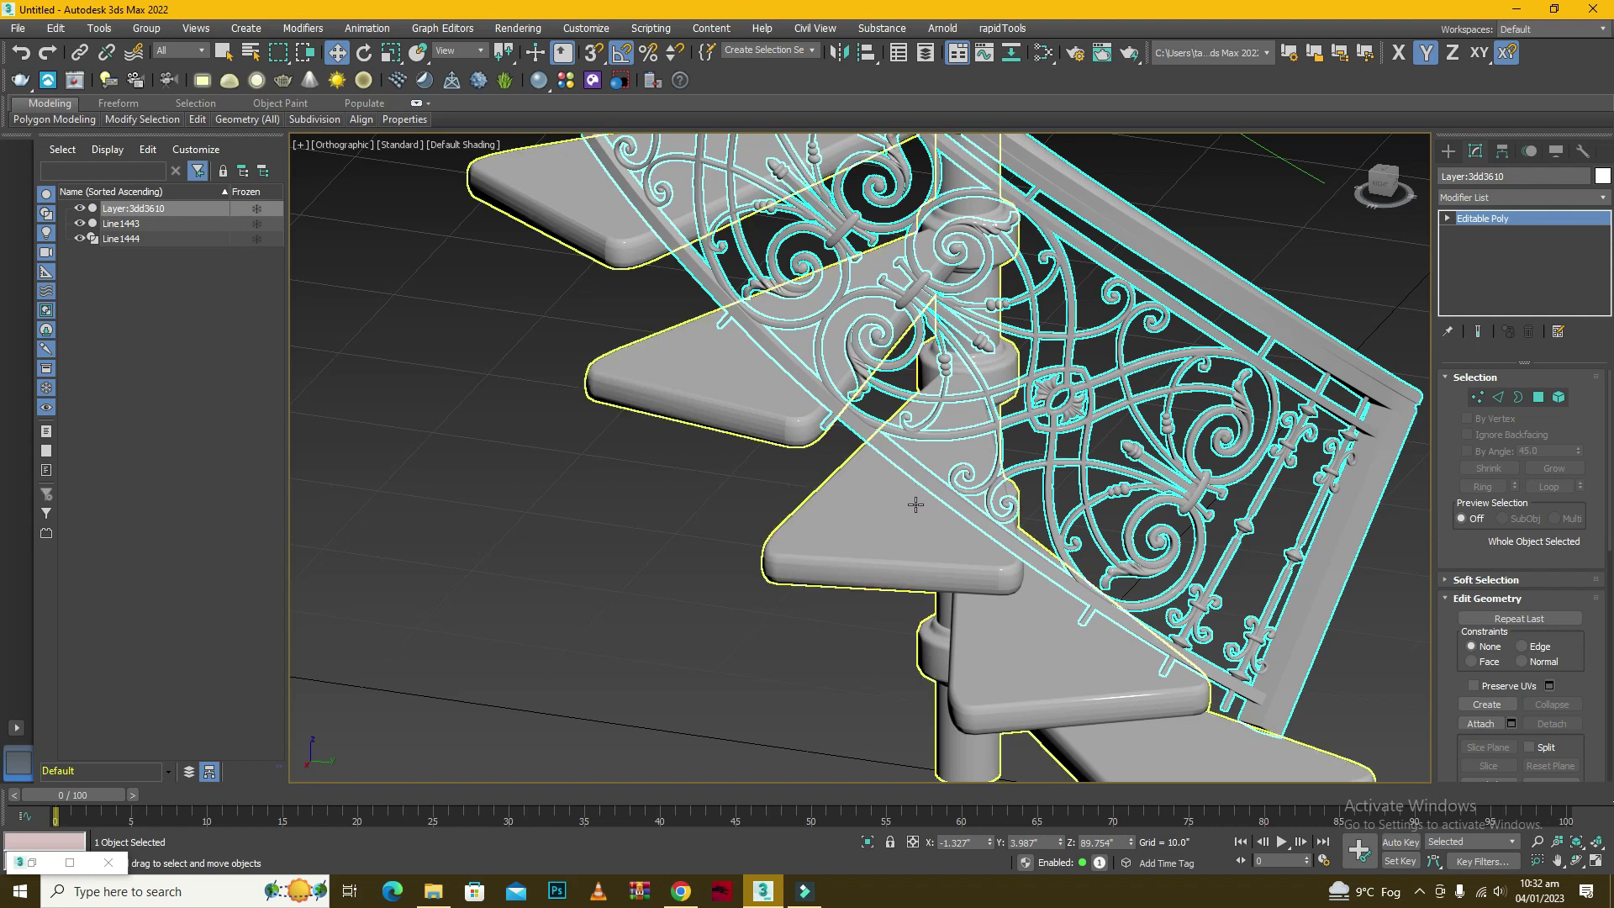
scroll(920, 503, "down", 1)
scroll(905, 503, "up", 2)
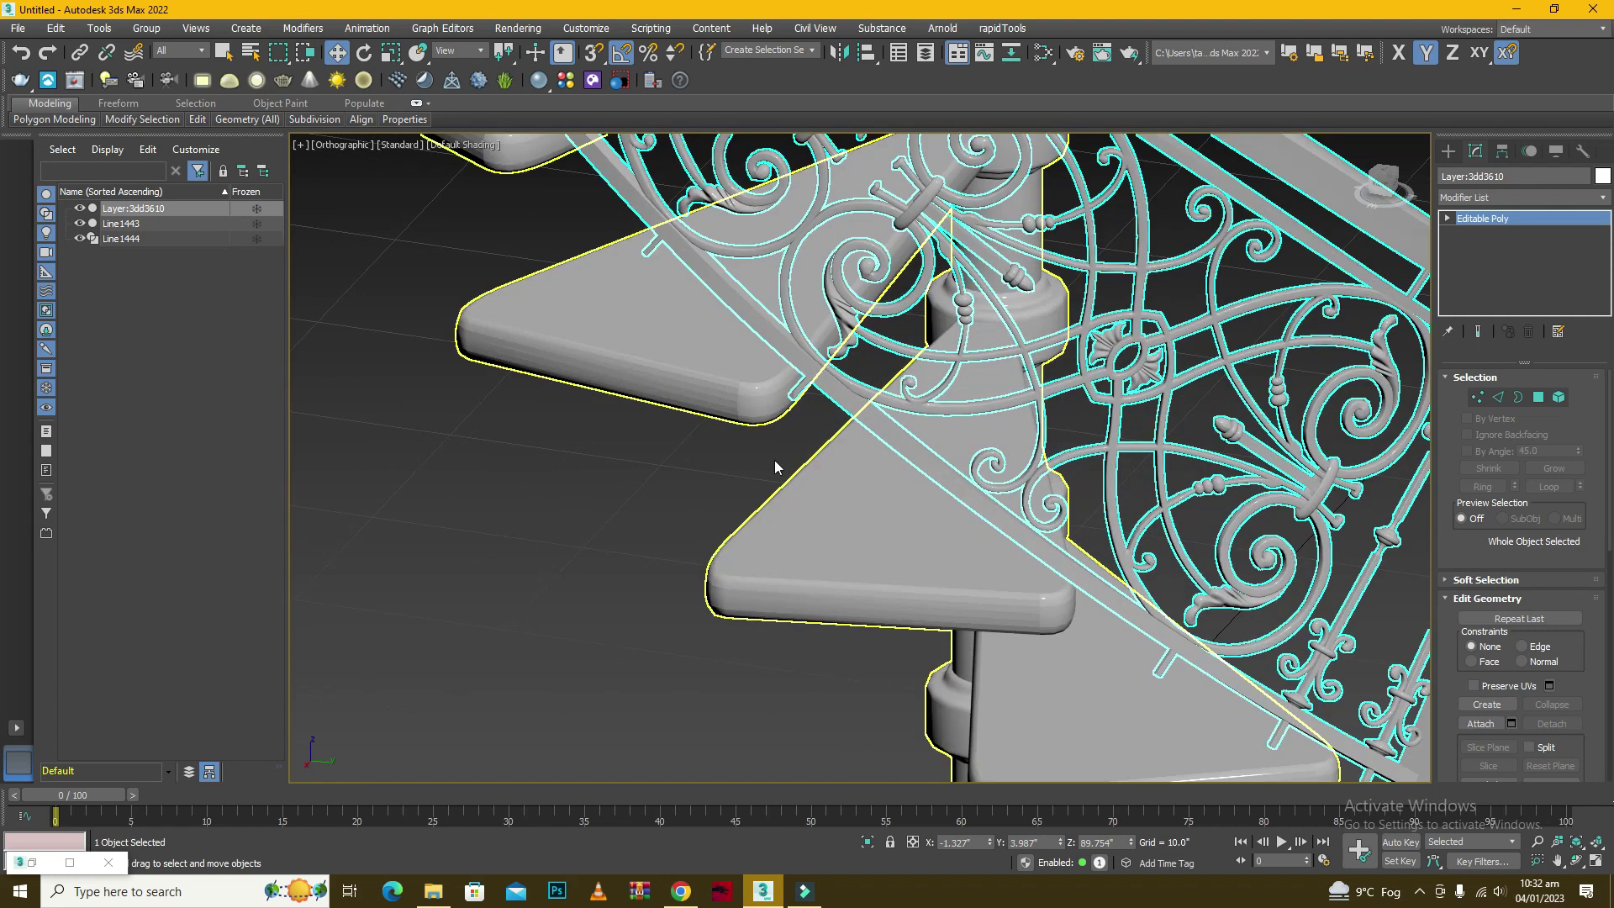
scroll(763, 459, "down", 1)
scroll(866, 522, "down", 1)
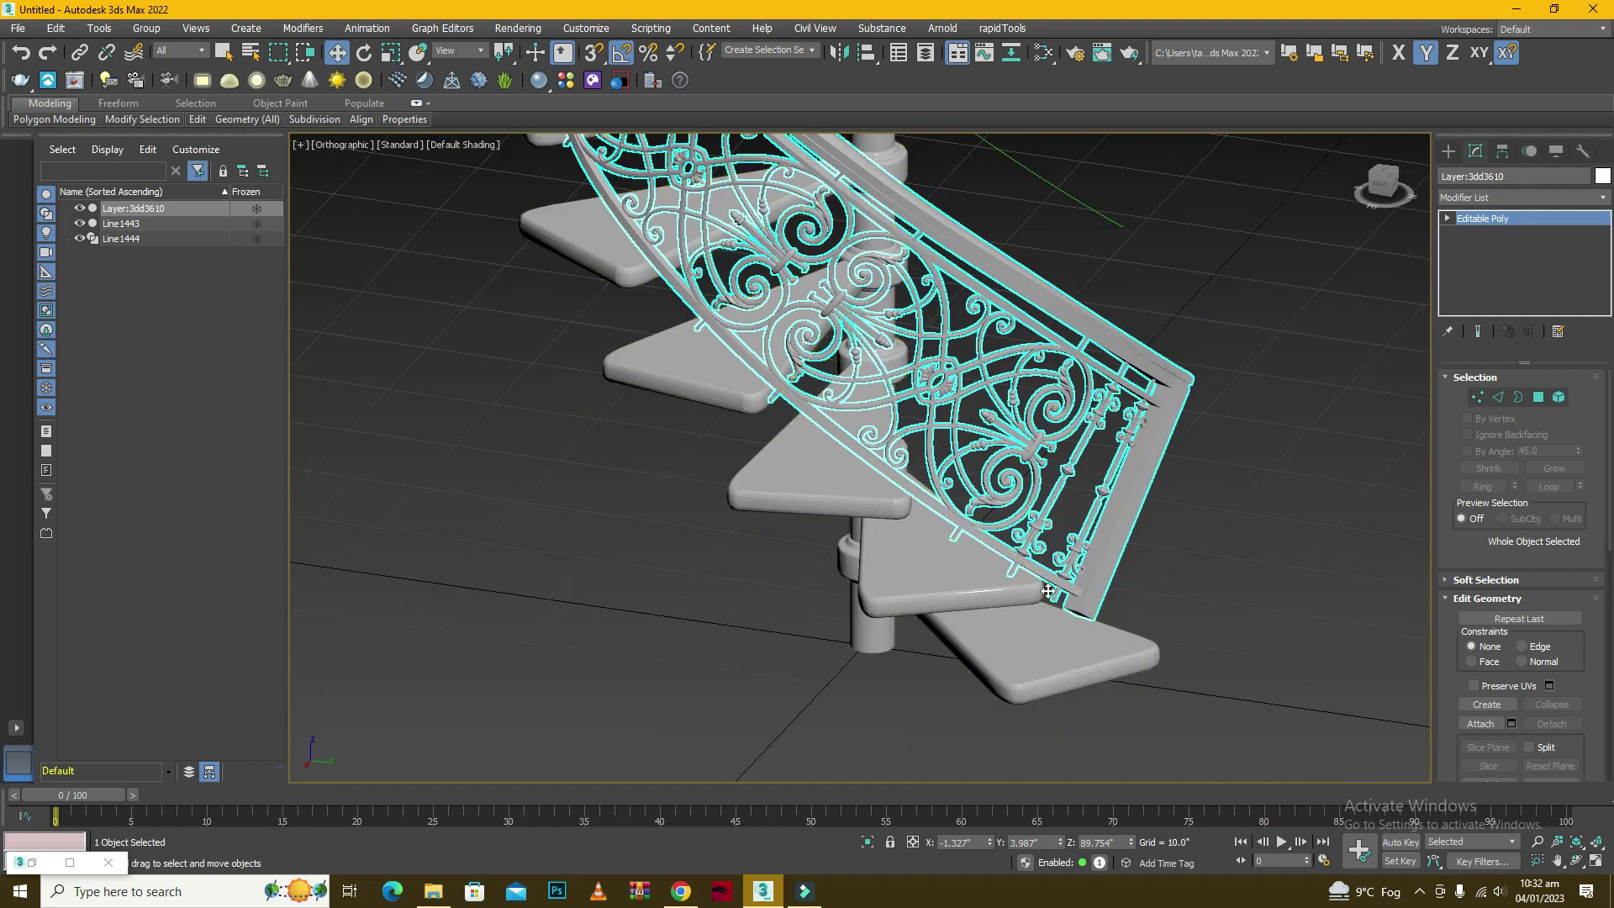
scroll(1051, 597, "up", 1)
scroll(974, 558, "down", 2)
scroll(974, 558, "down", 1)
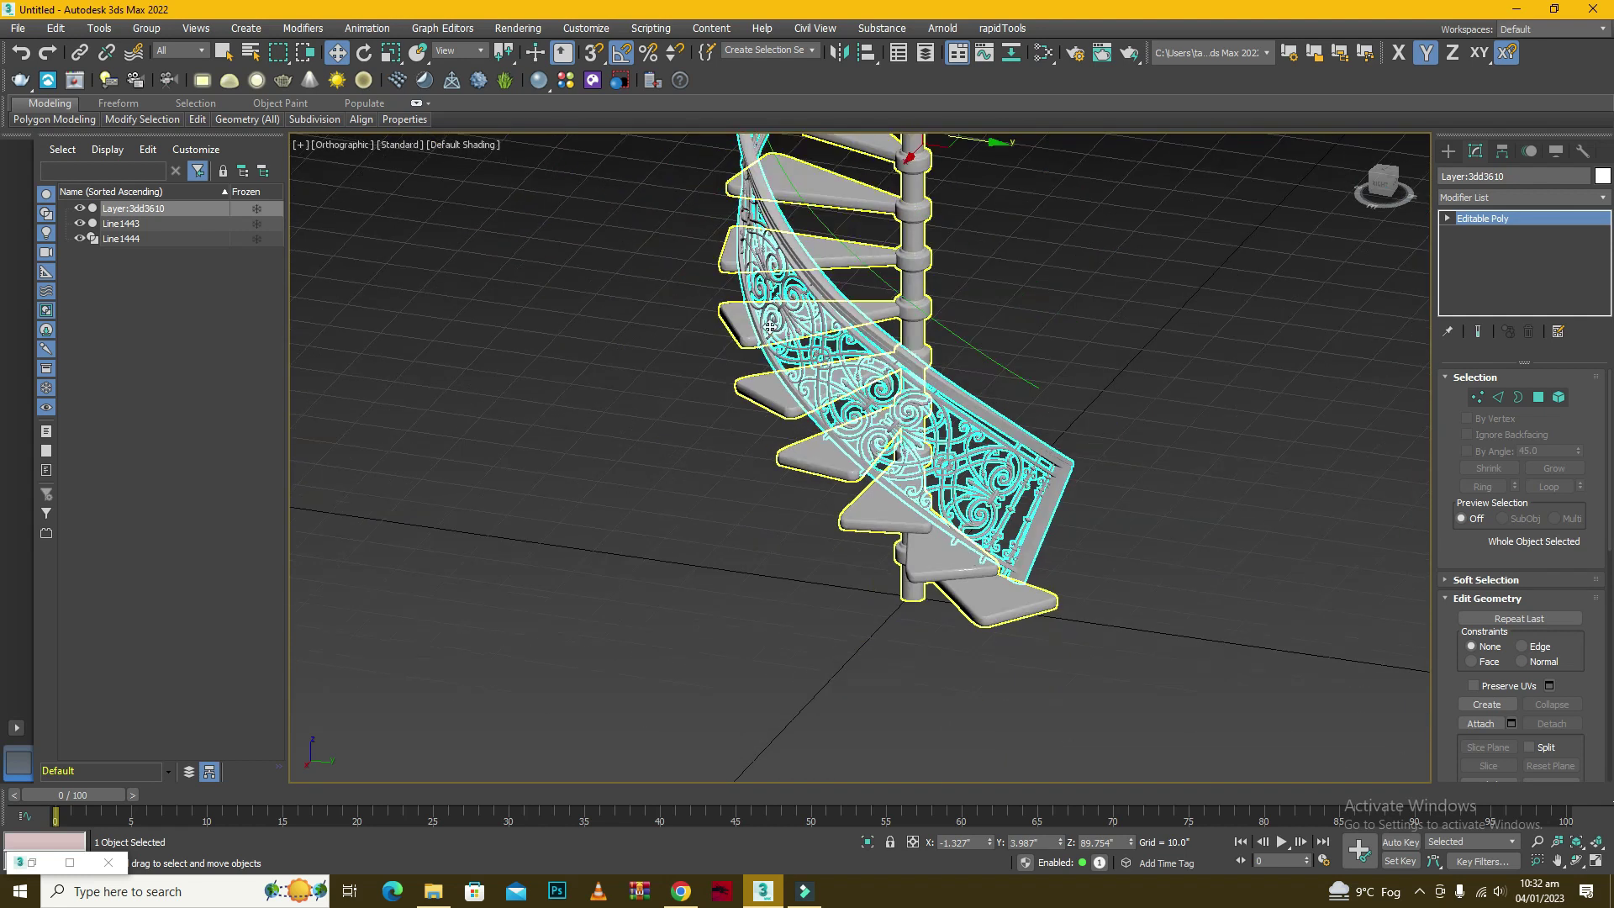
scroll(978, 545, "up", 3)
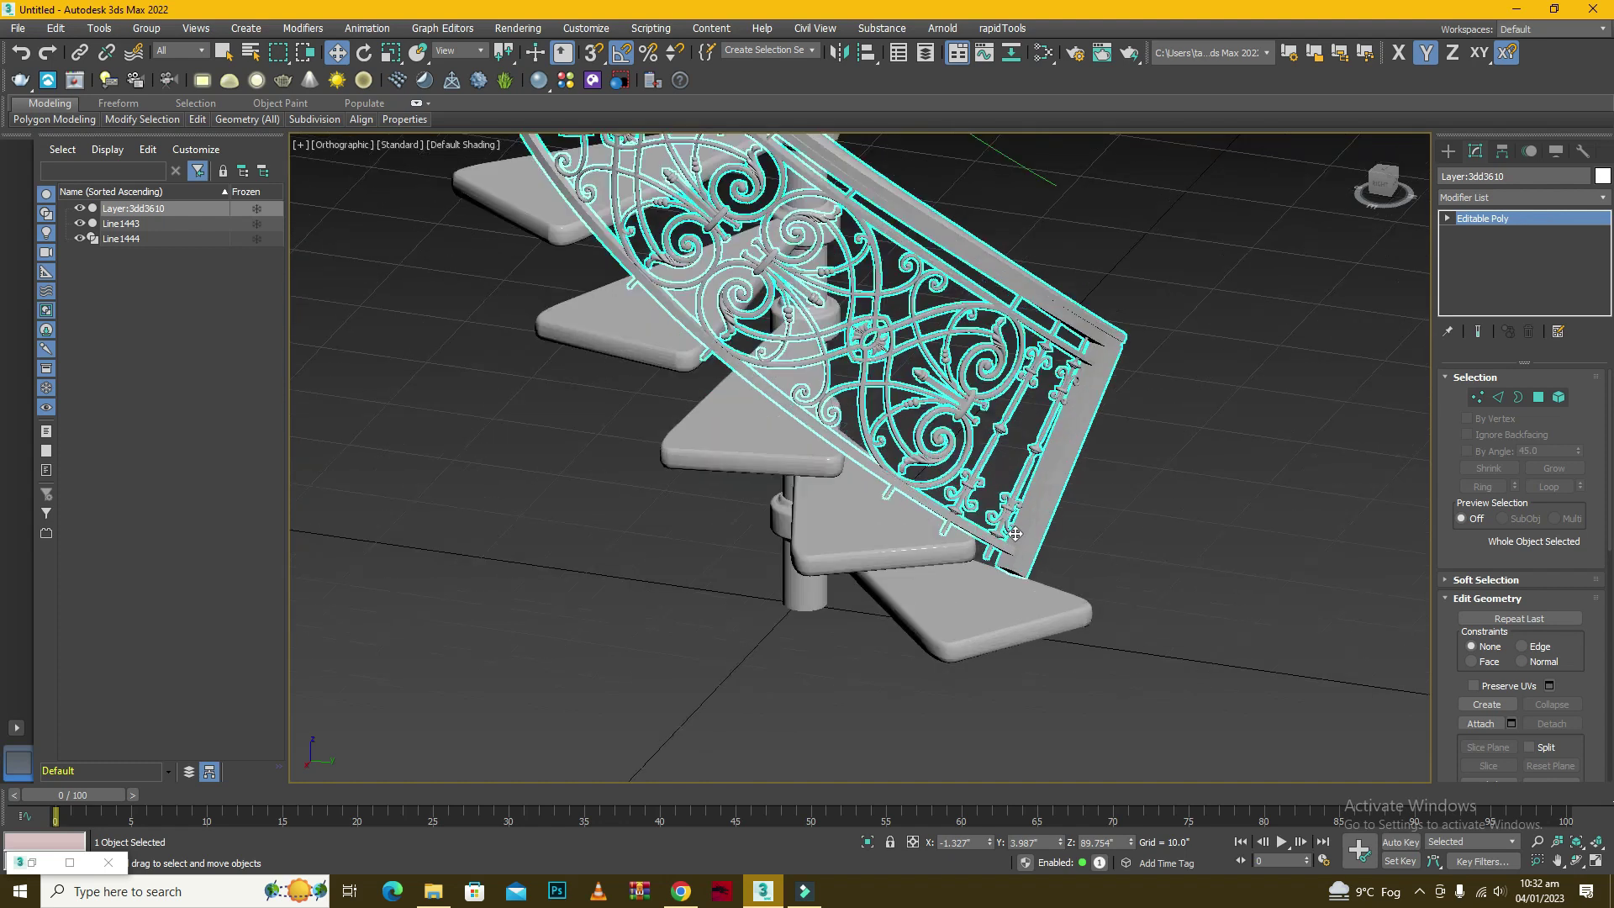
scroll(1015, 534, "down", 2)
left_click_drag(1193, 307, 1090, 351)
left_click(1217, 445)
scroll(962, 420, "down", 2)
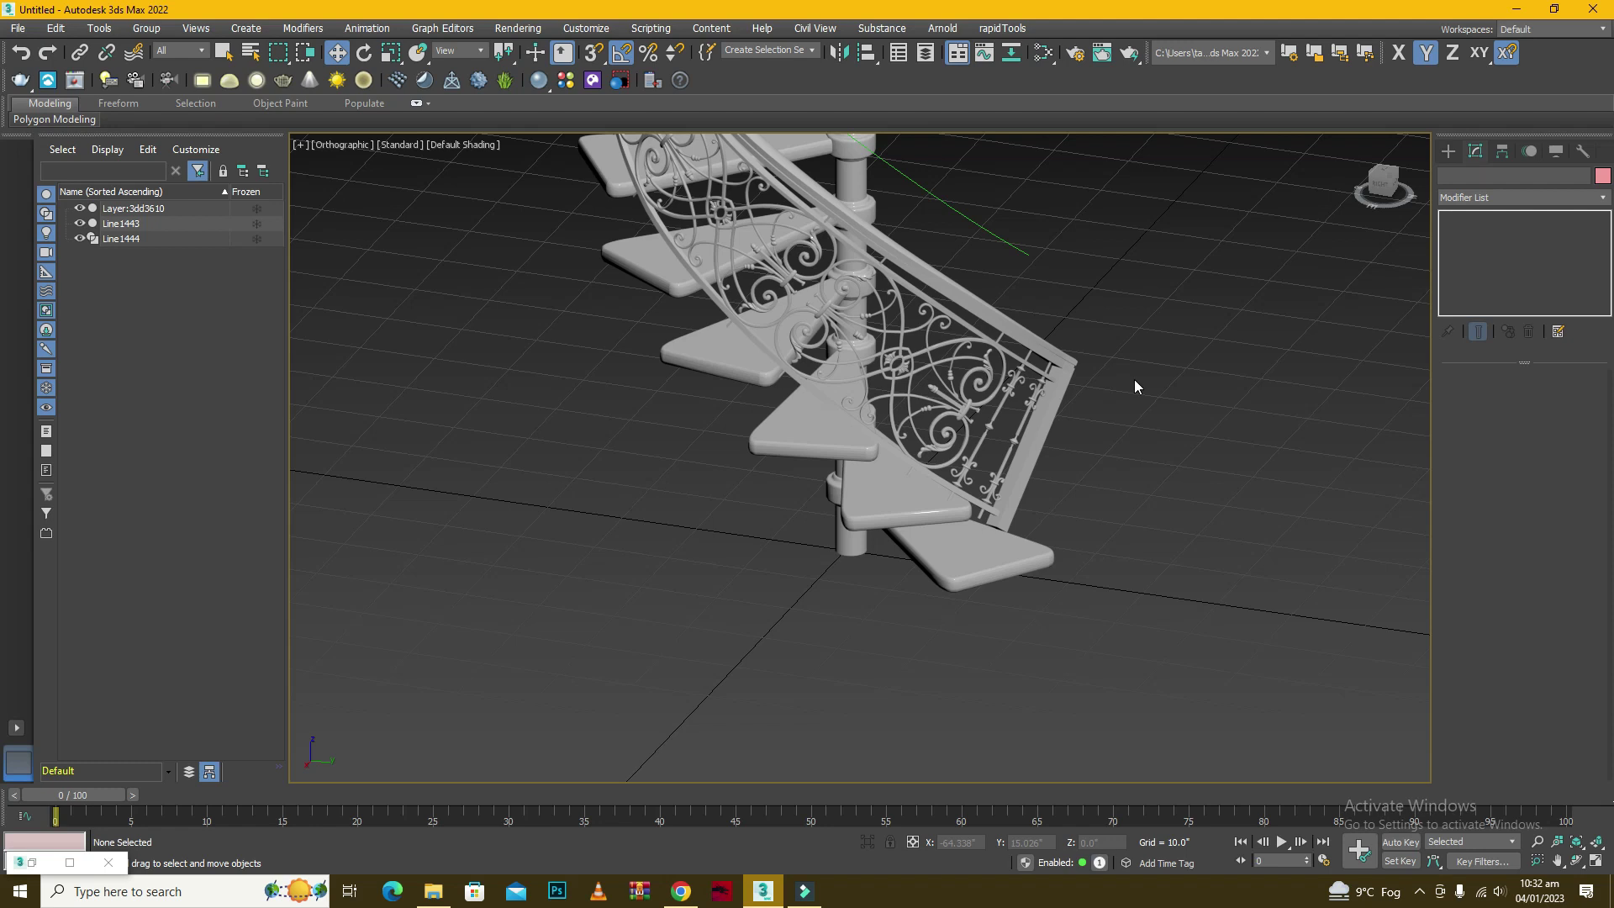
scroll(975, 518, "up", 2)
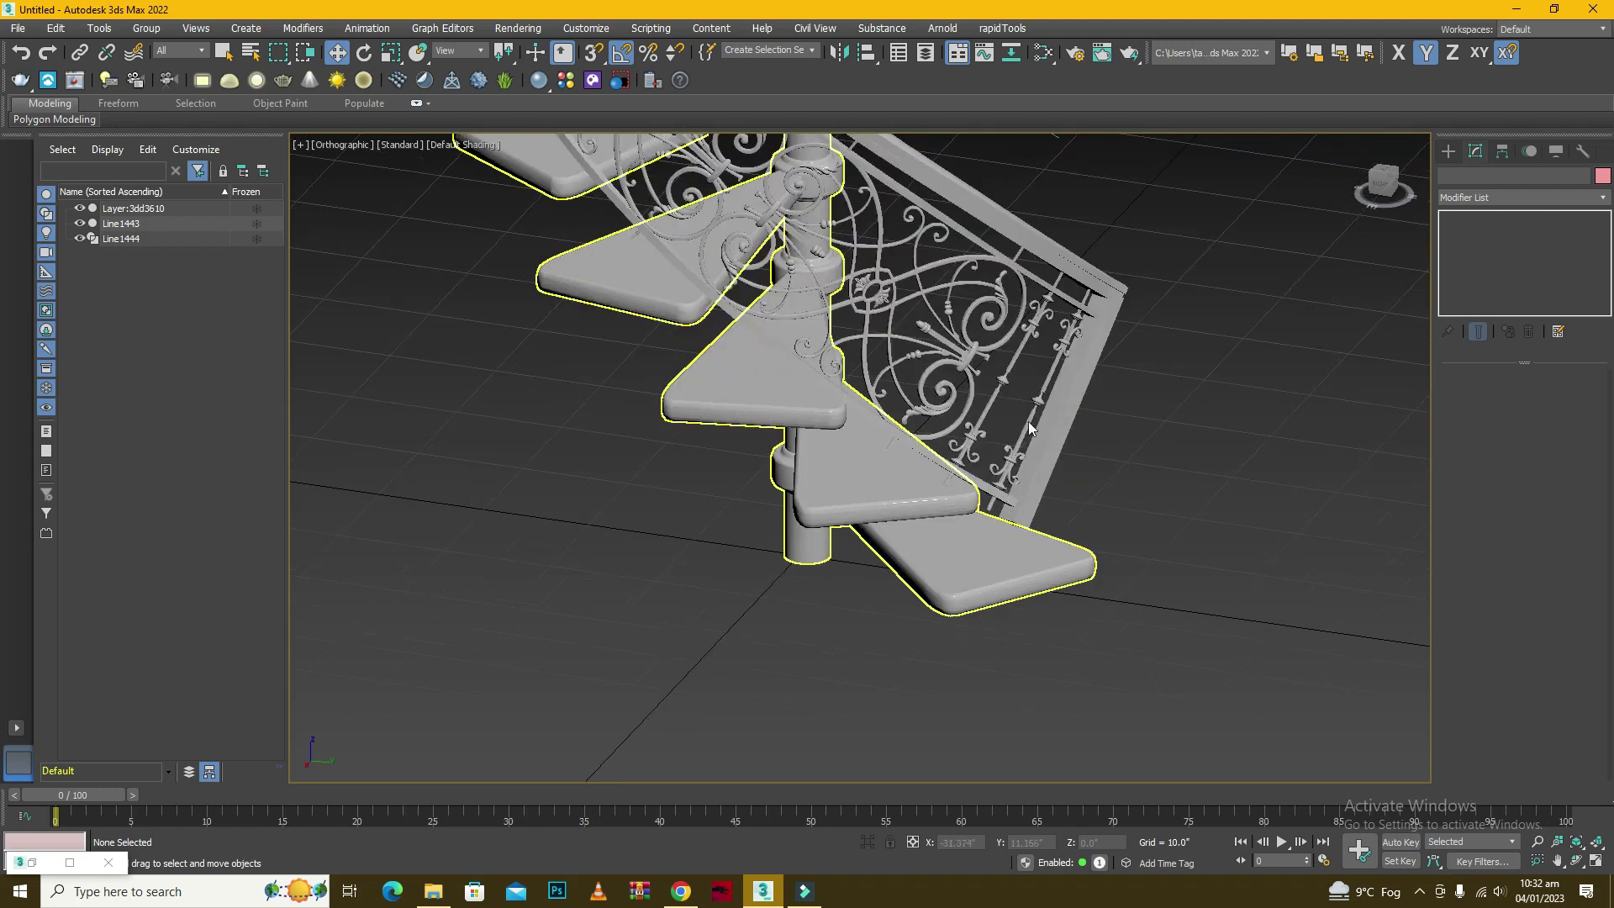
Inspect the railing's lower end post and its slant from other angles, including a side view.
left_click(1028, 420)
left_click(1391, 177)
key("shift+w")
left_click_drag(1012, 411, 842, 472)
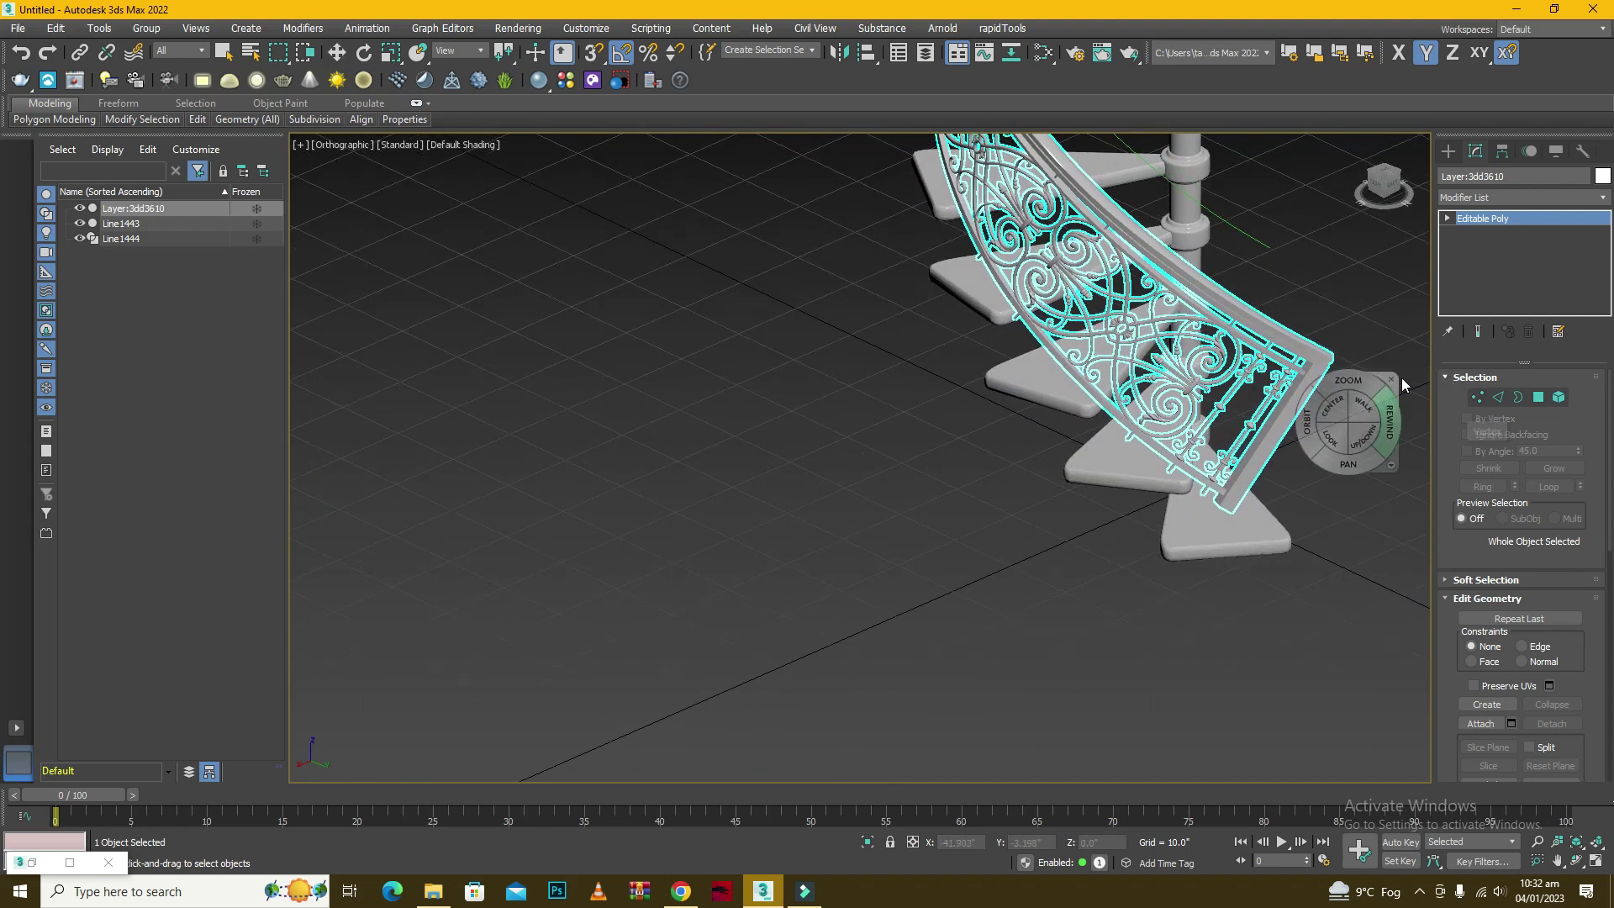
left_click(1422, 362)
key("w")
left_click(1383, 179)
scroll(1024, 492, "up", 3)
left_click(1178, 422)
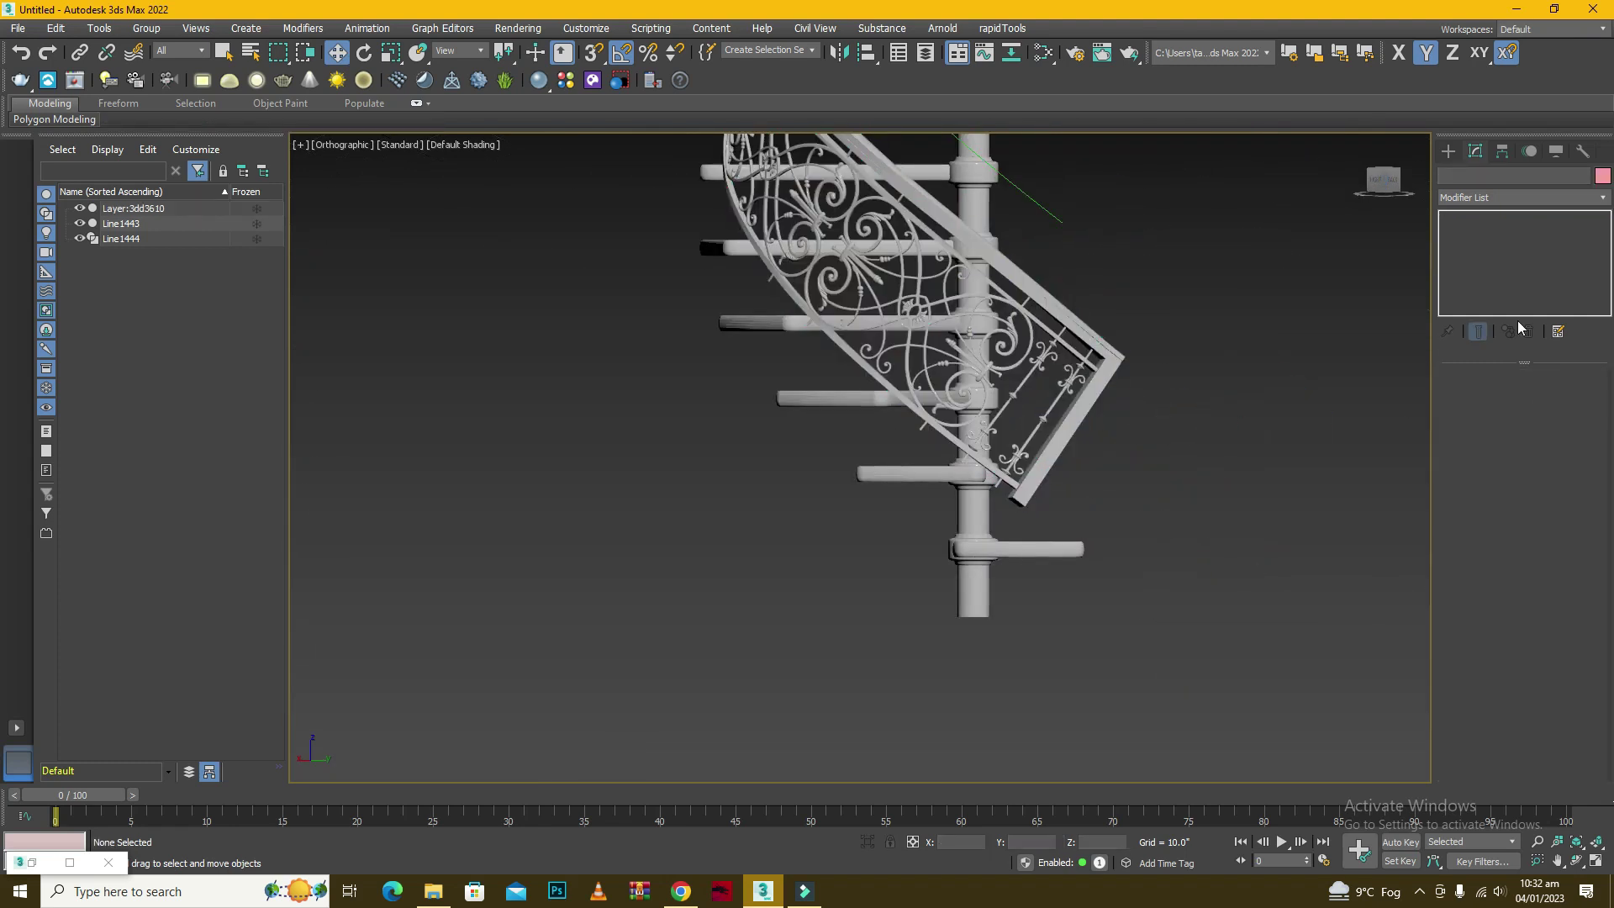
Add an Edit Poly modifier to the railing and select its slanted lower end post at Element level.
left_click(1093, 365)
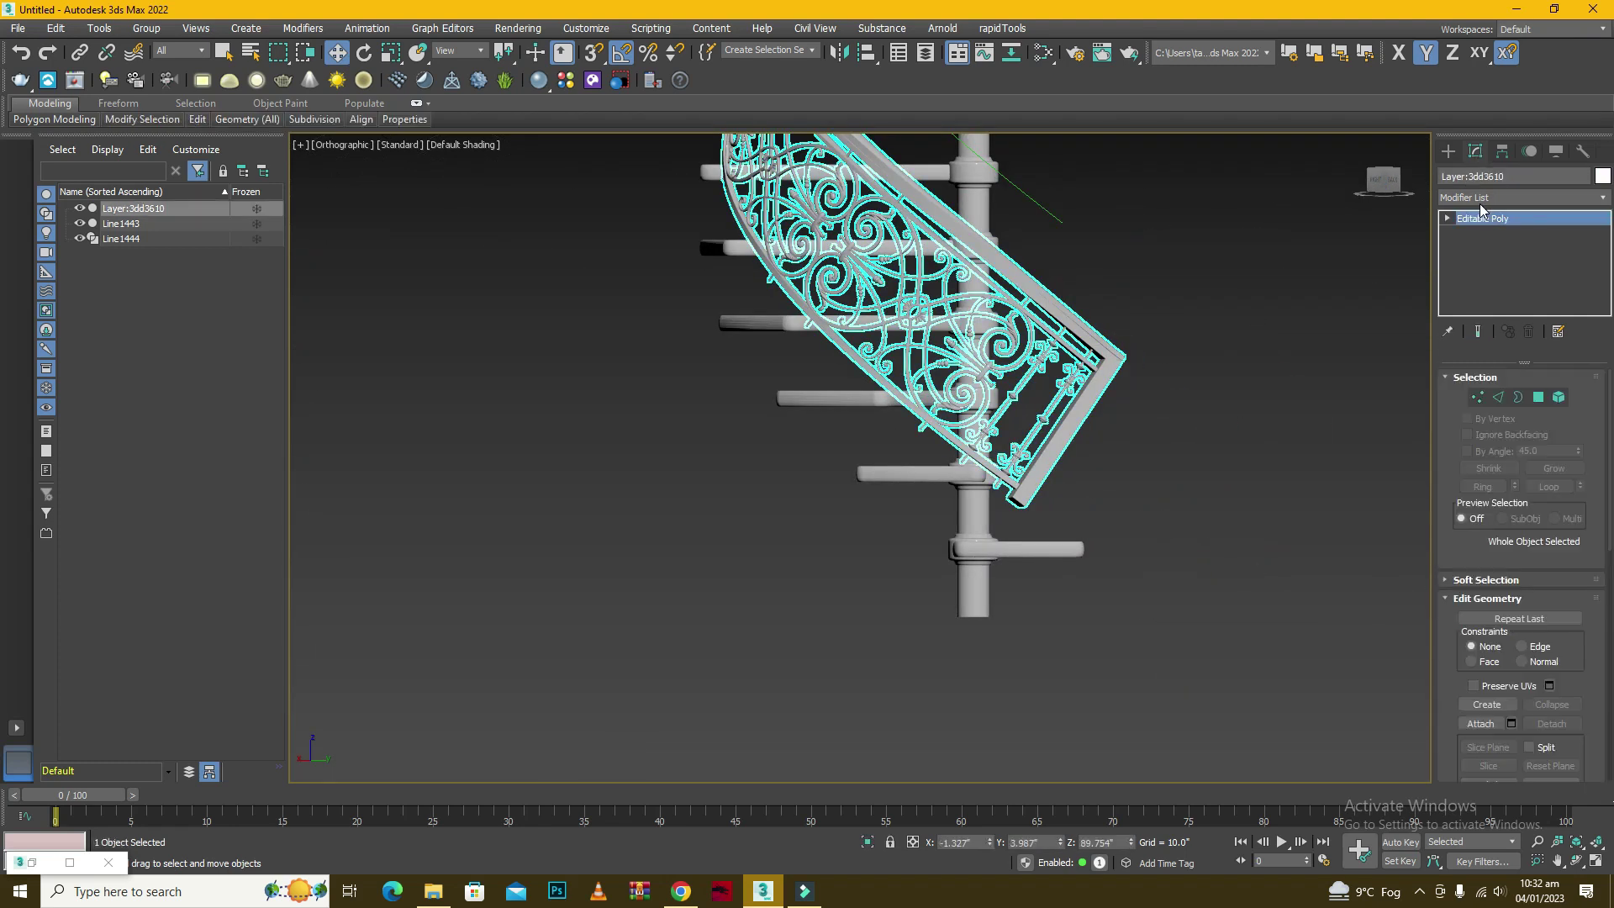
left_click(1480, 198)
key("e")
left_click(1464, 253)
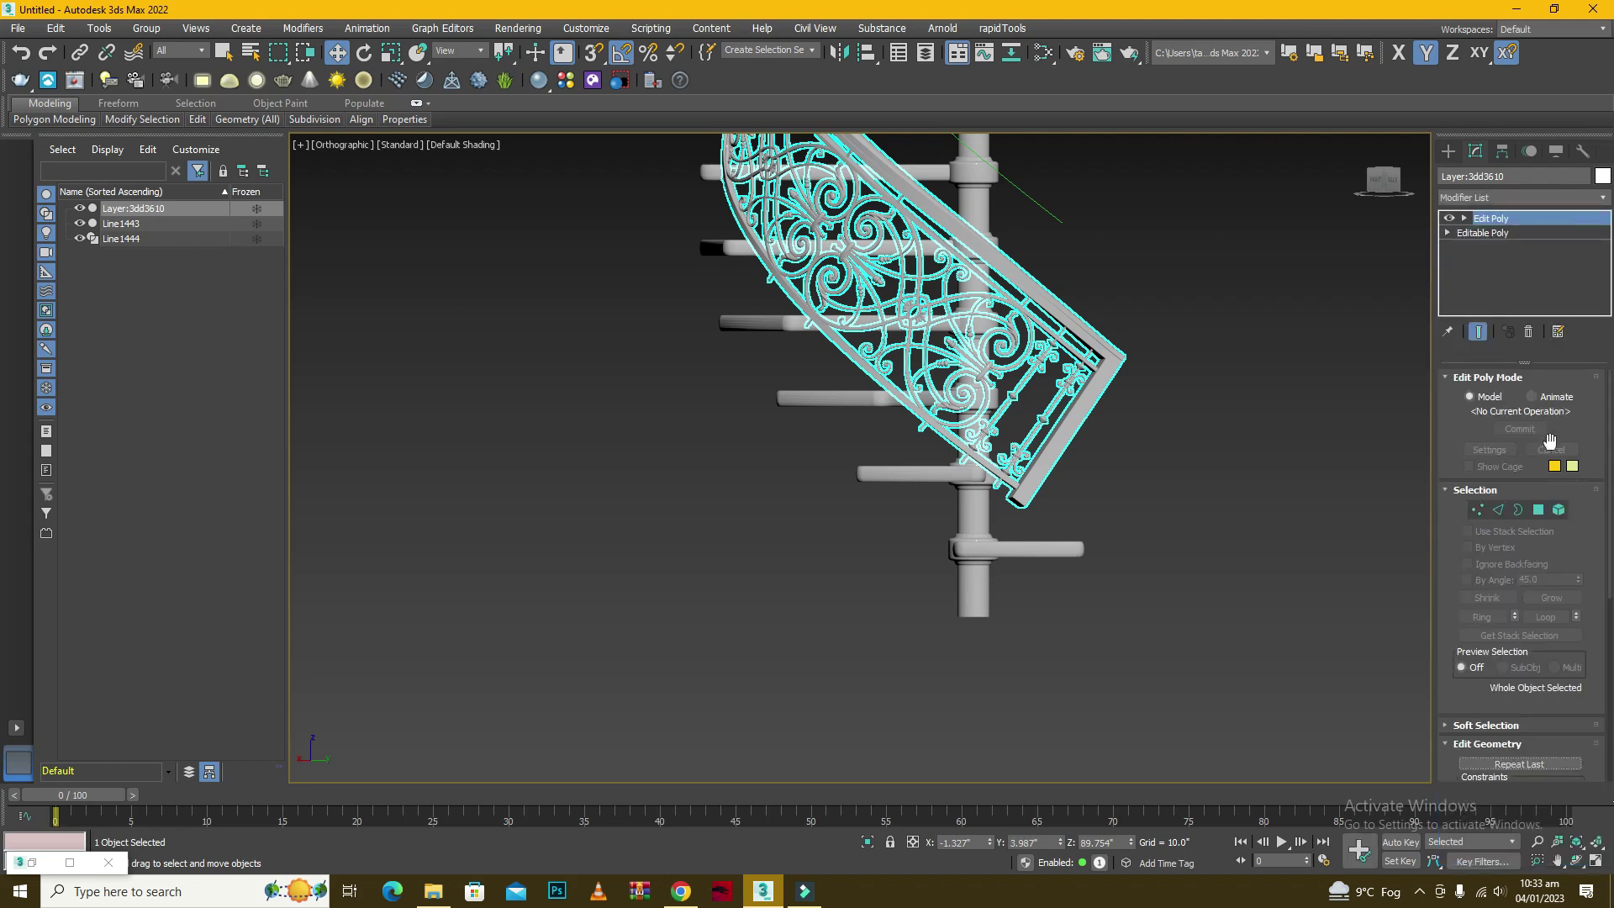
left_click(1558, 510)
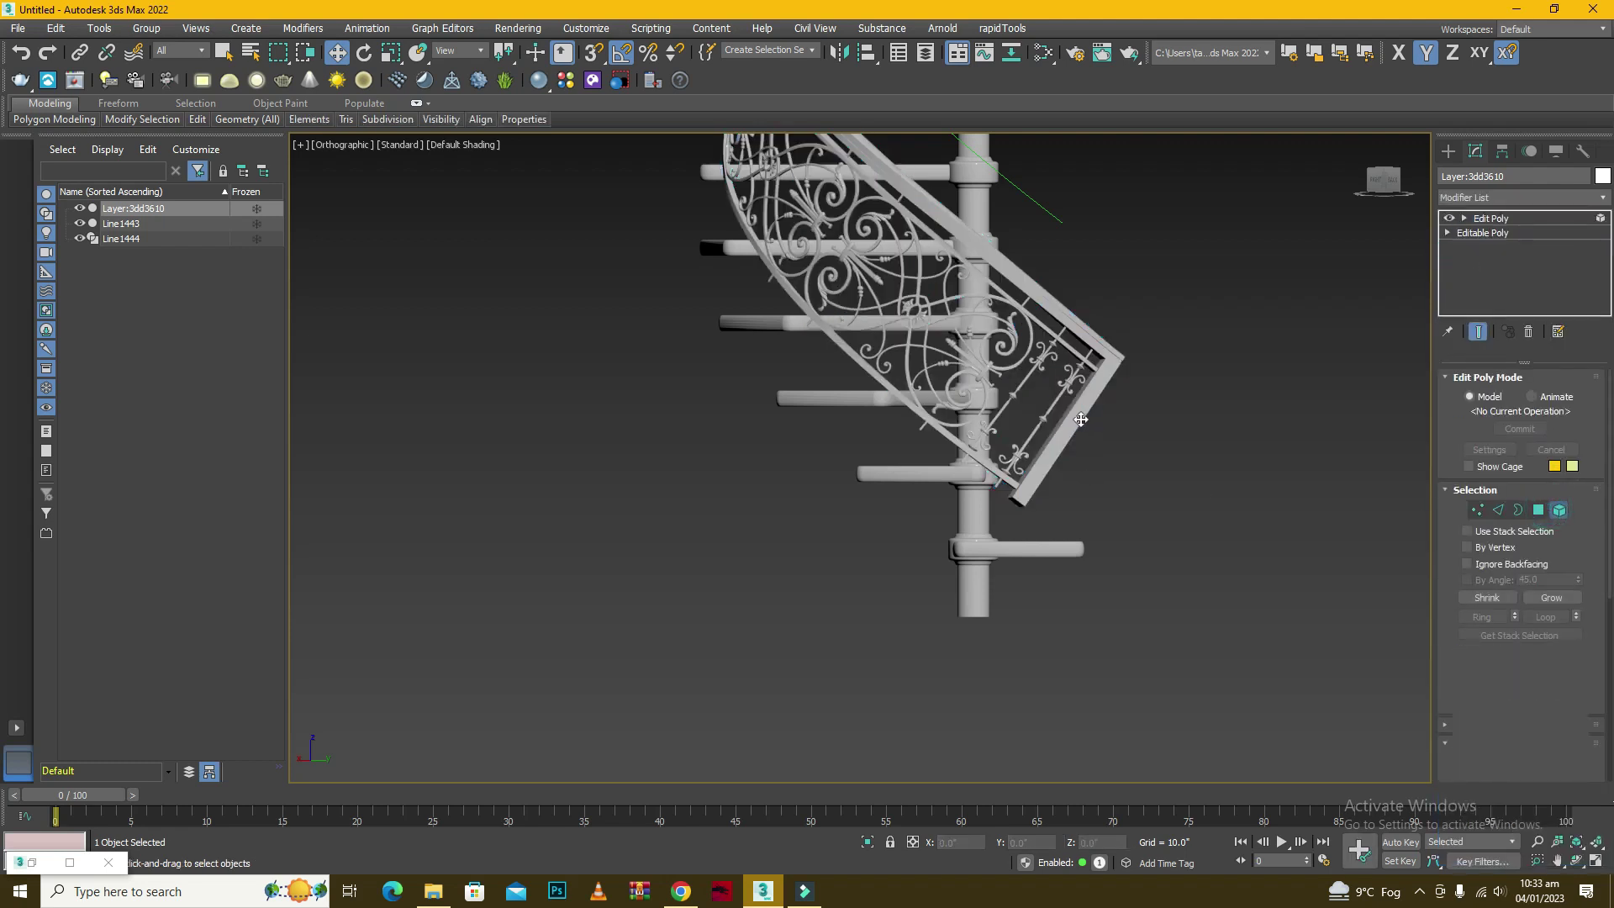
left_click(1079, 418)
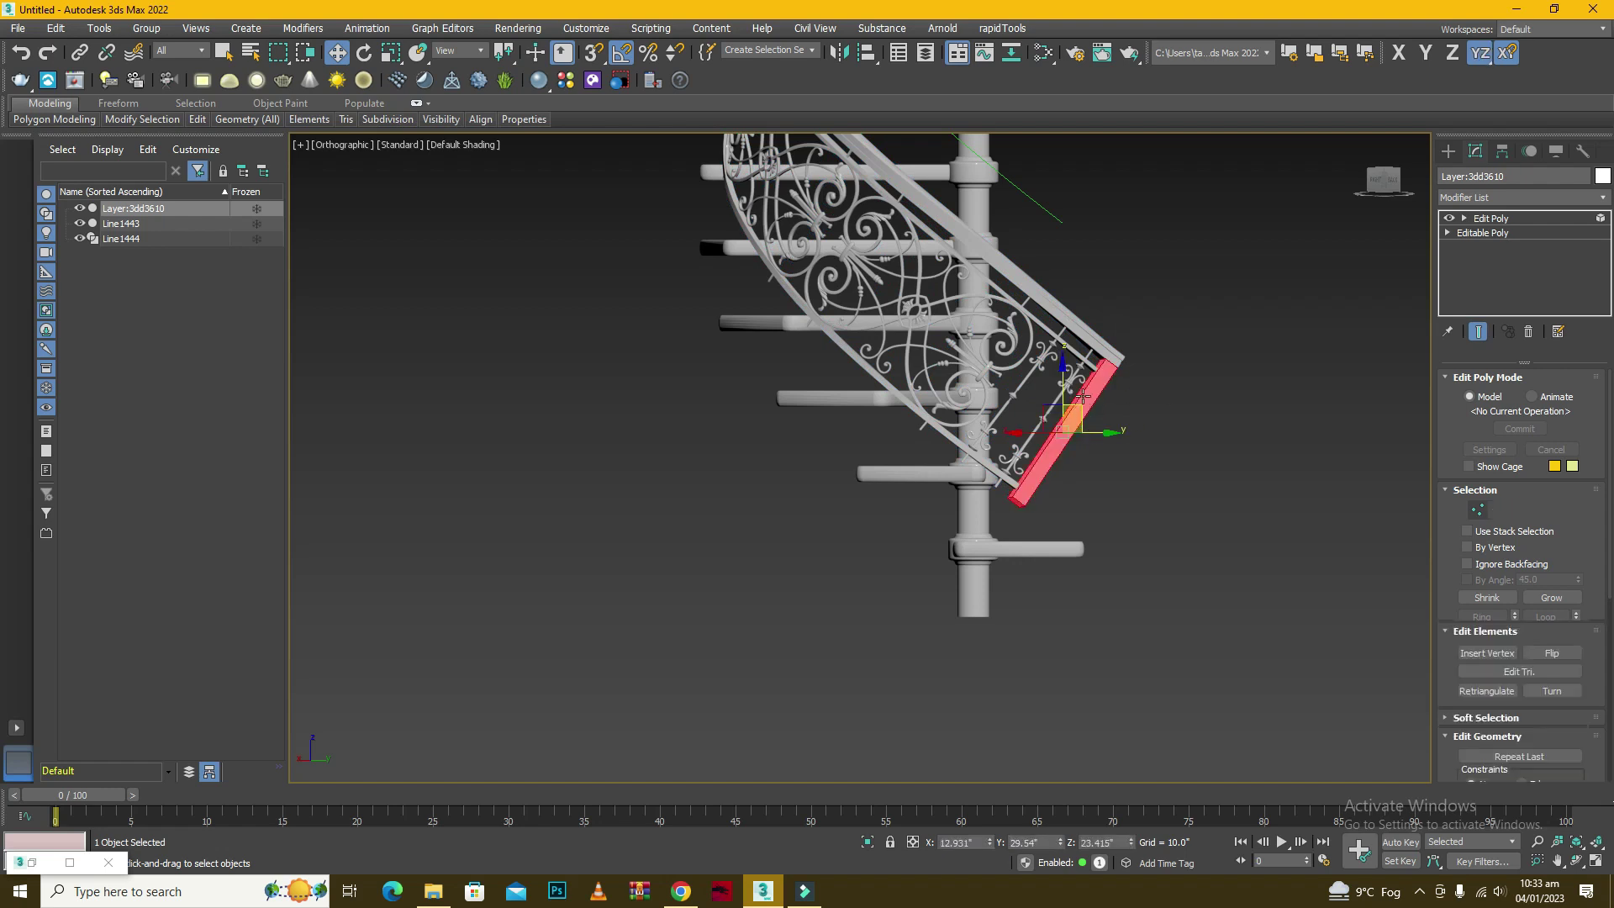
Set the rotation's reference coordinate system to Screen, and try rotating the end post in the side view.
scroll(1089, 427, "up", 3)
key("e")
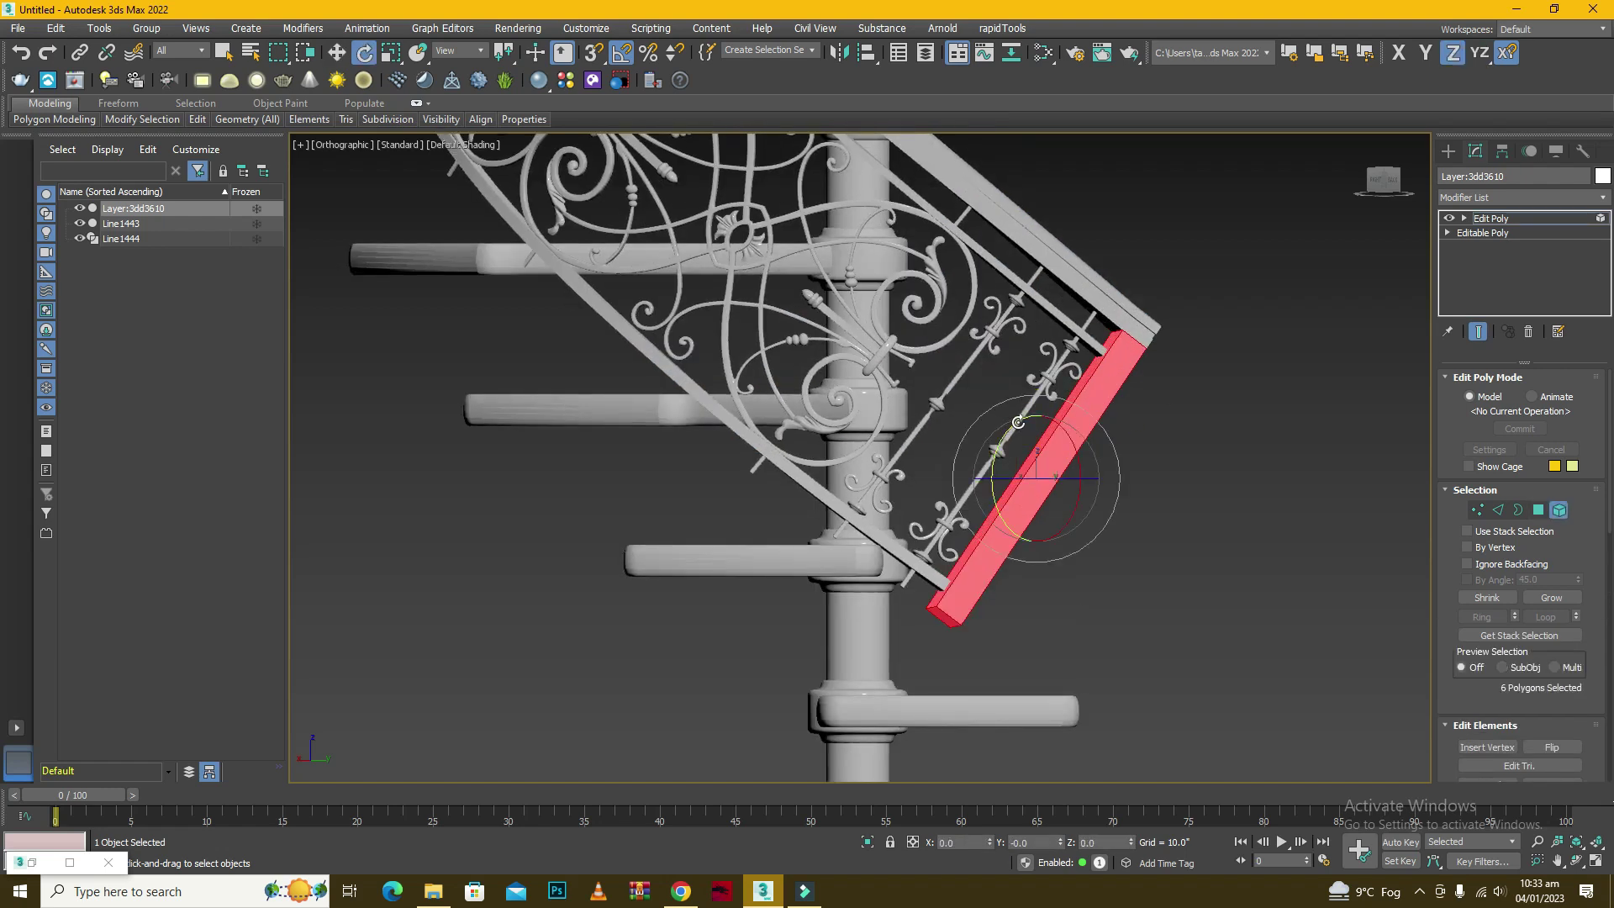
left_click(454, 52)
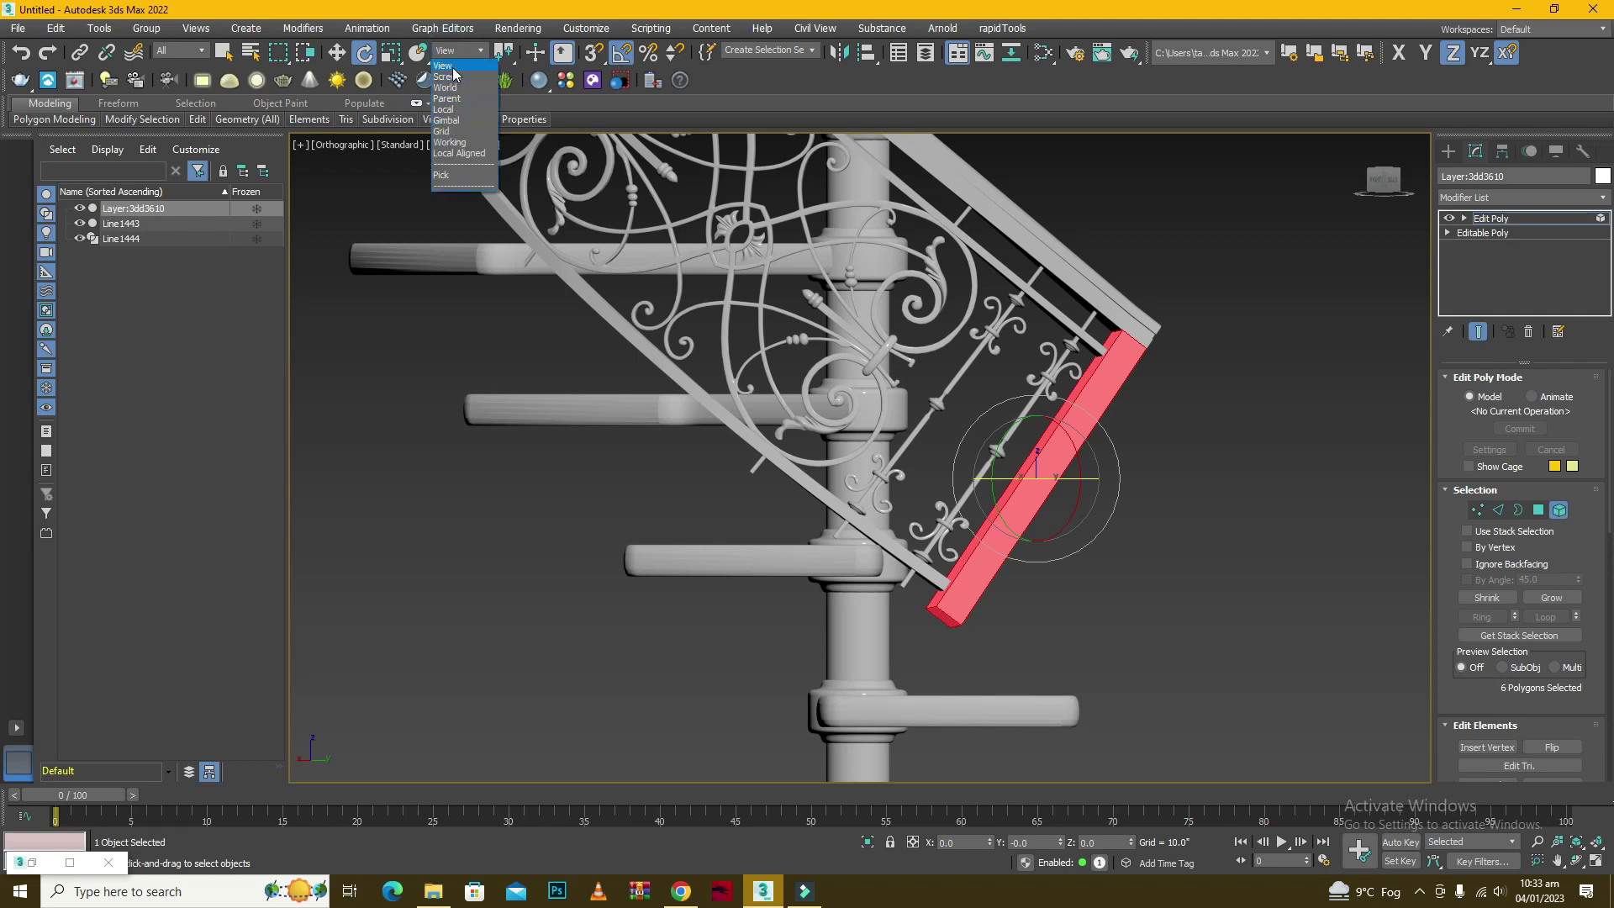
left_click(448, 77)
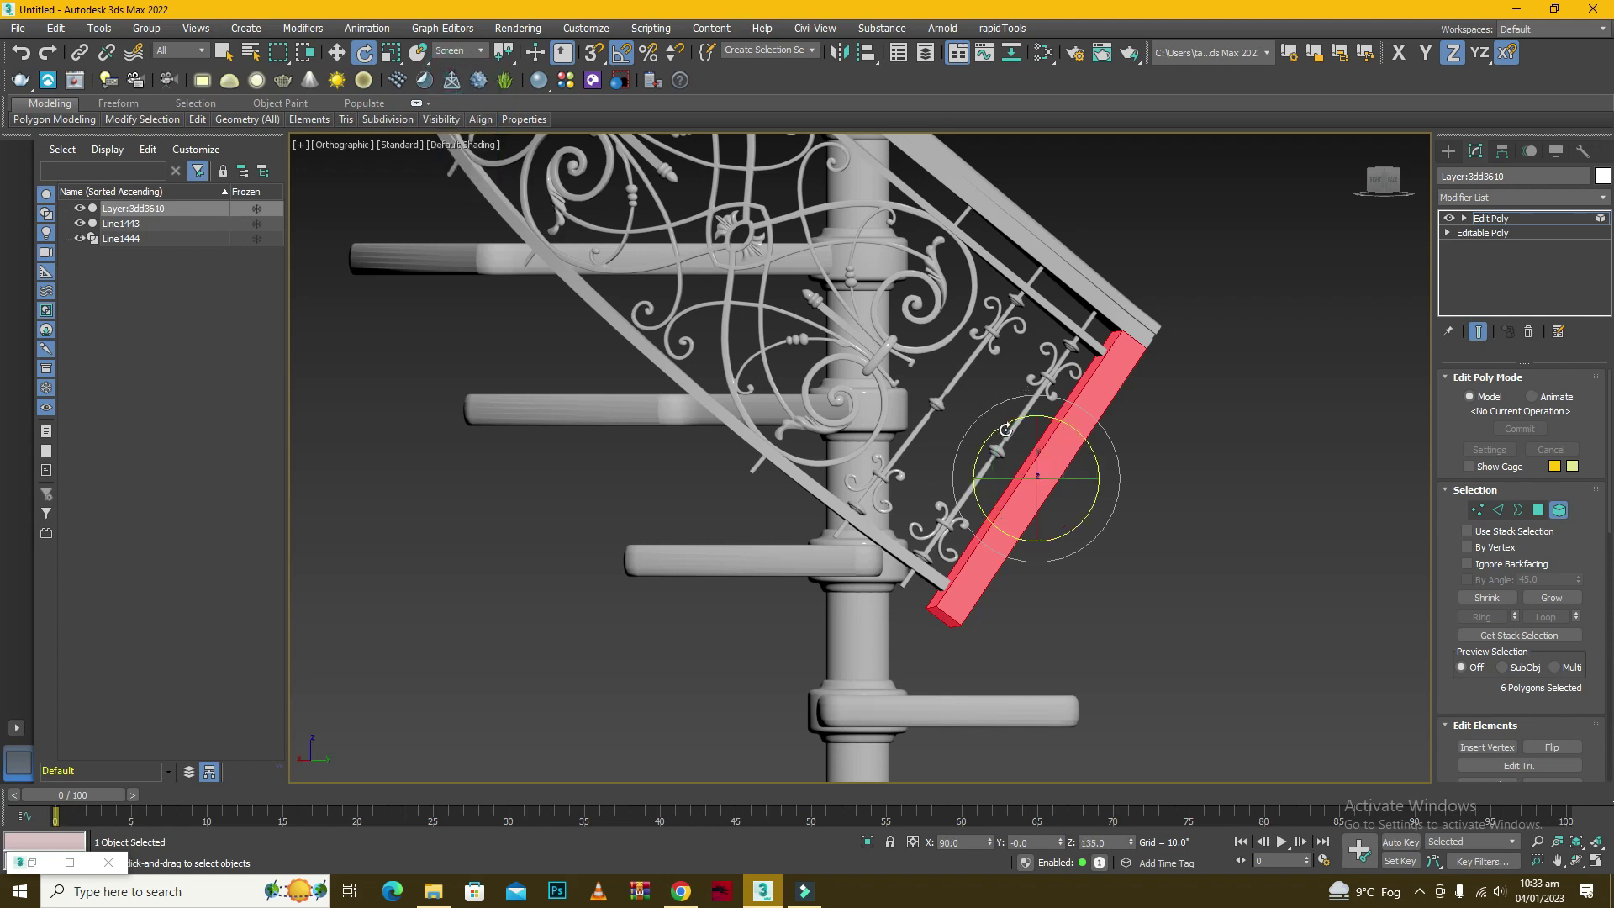
mouse_move(1009, 425)
left_mouse_down()
mouse_move(981, 430)
mouse_move(1008, 420)
left_mouse_up()
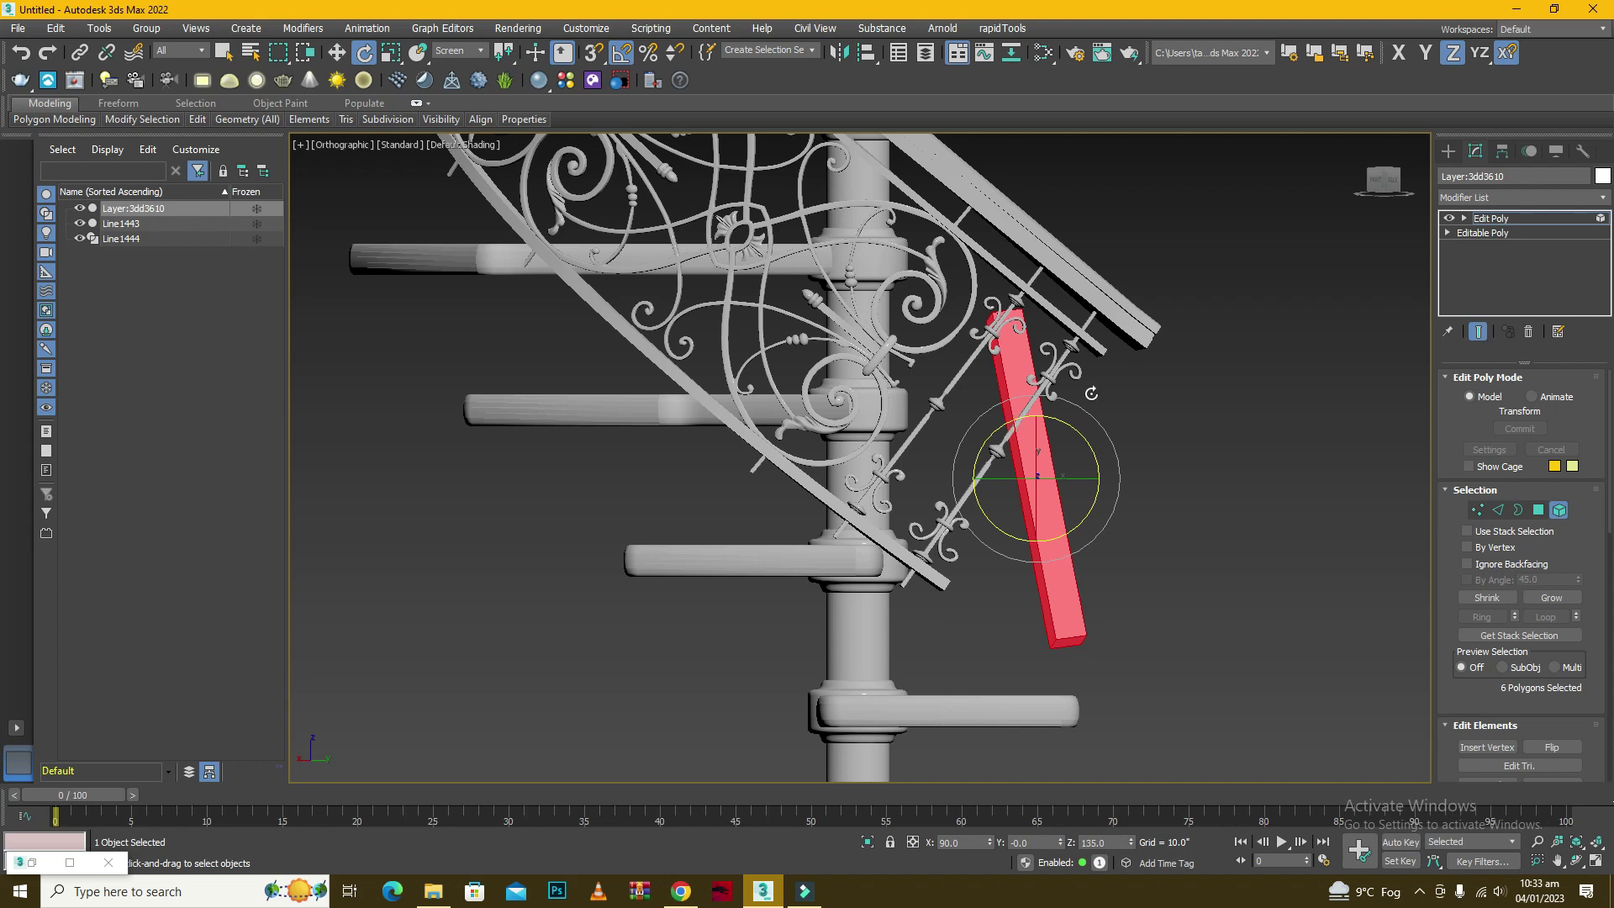
key("ctrl+z")
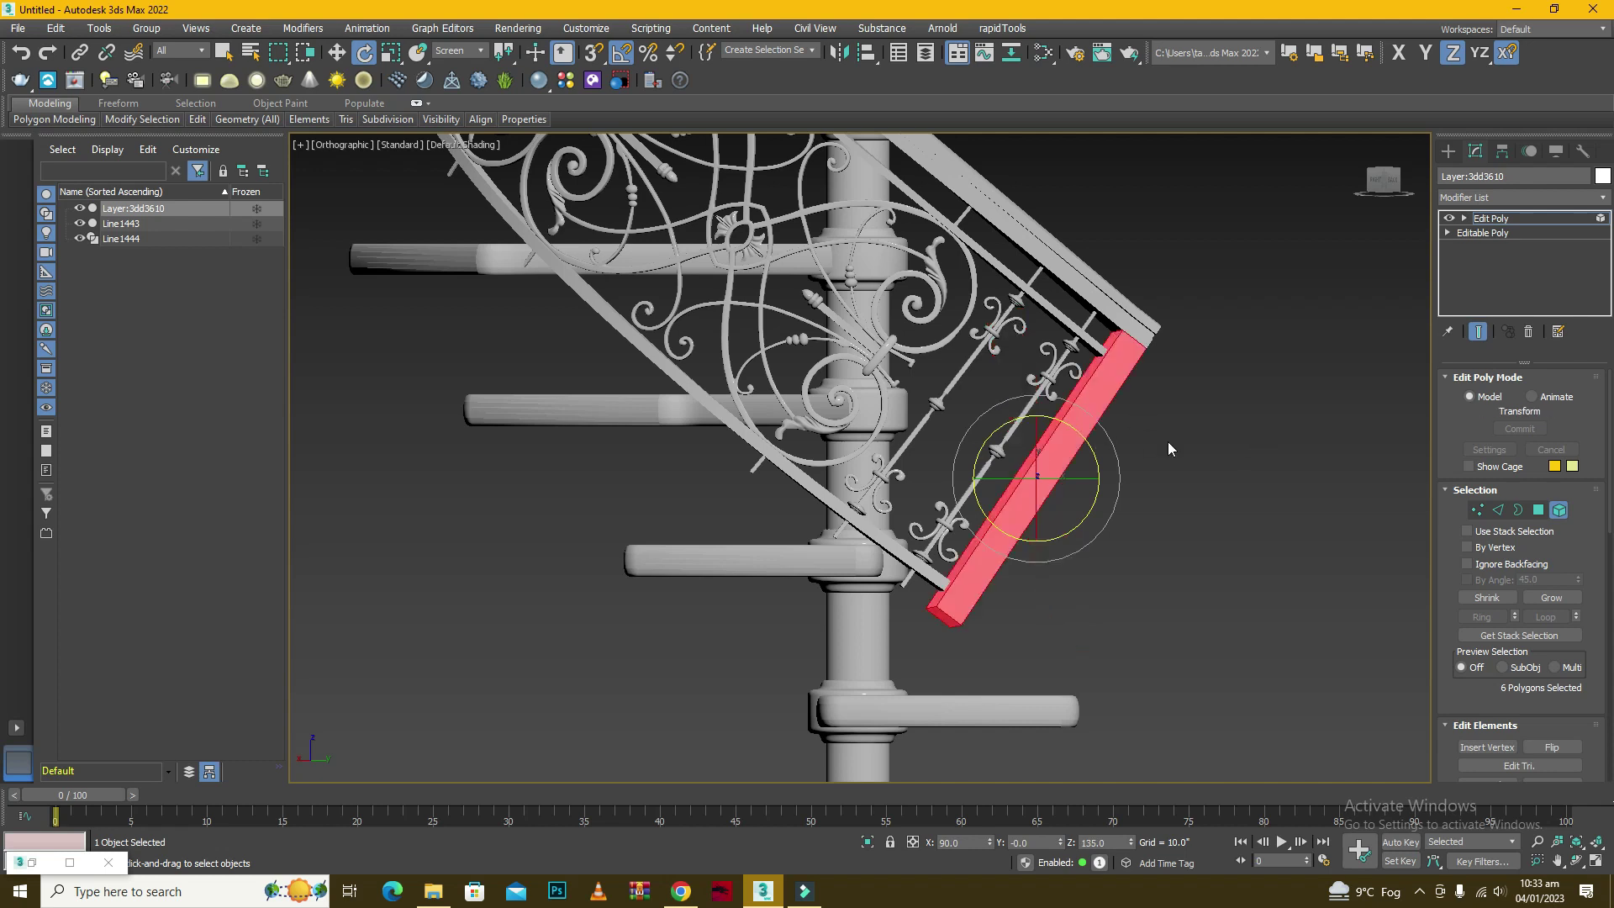
Rotate the lower end post until it stands upright, viewed from an angle facing the post.
key("shift+w")
left_click_drag(1055, 461, 1031, 455)
middle_click_drag(1042, 438, 1010, 438)
middle_click_drag(1053, 448, 910, 469)
left_click_drag(903, 468, 843, 481)
key("e")
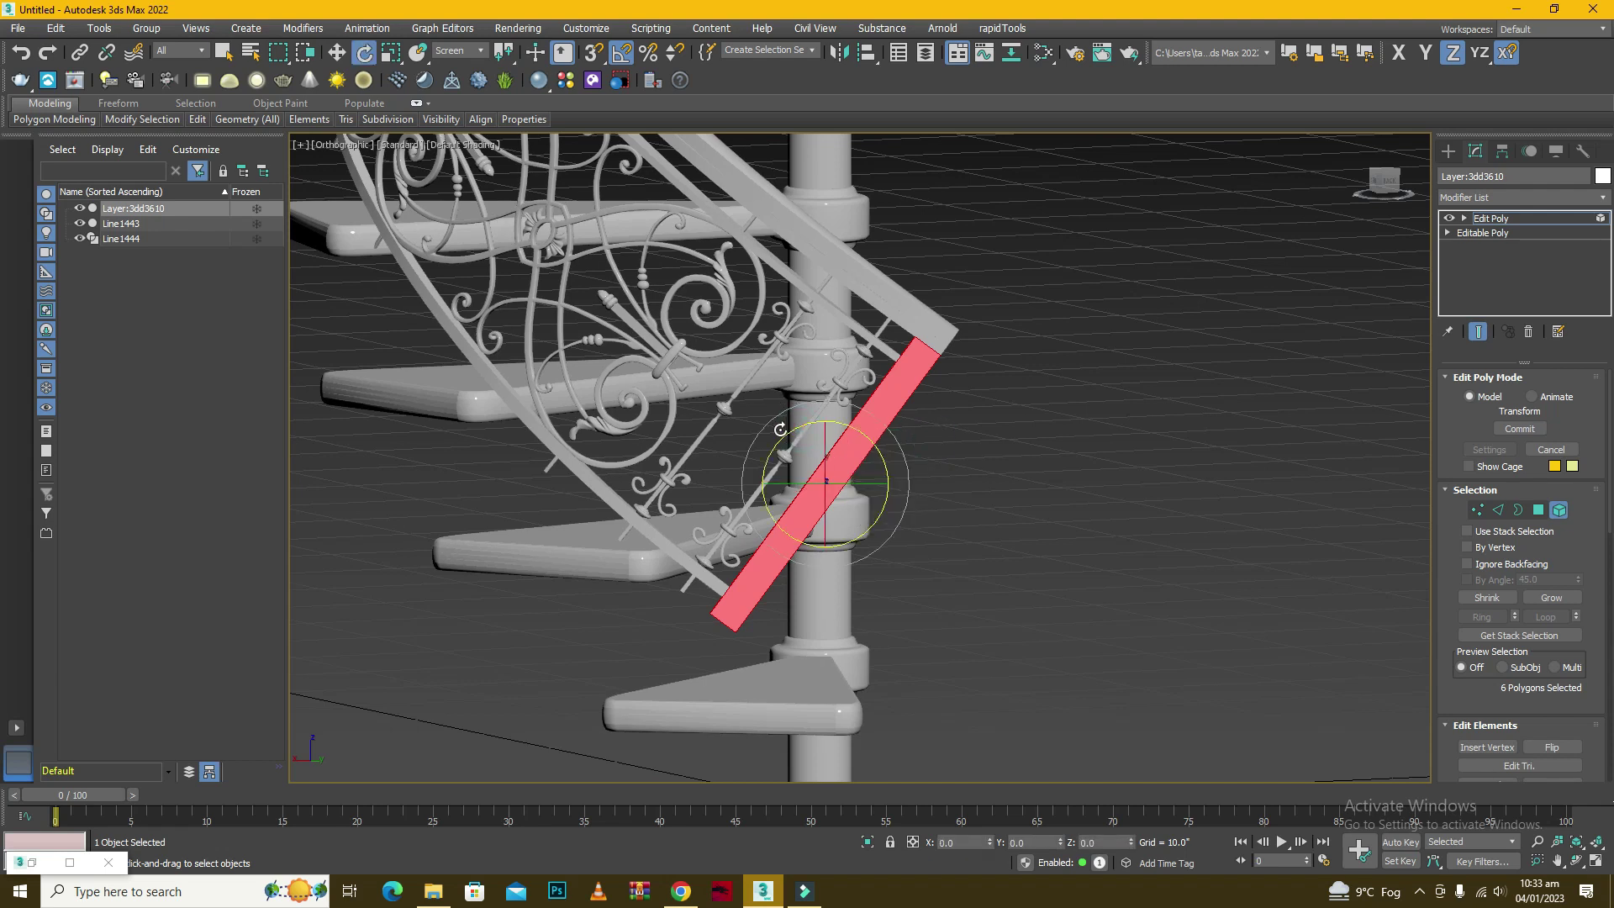
left_click_drag(759, 443, 801, 425)
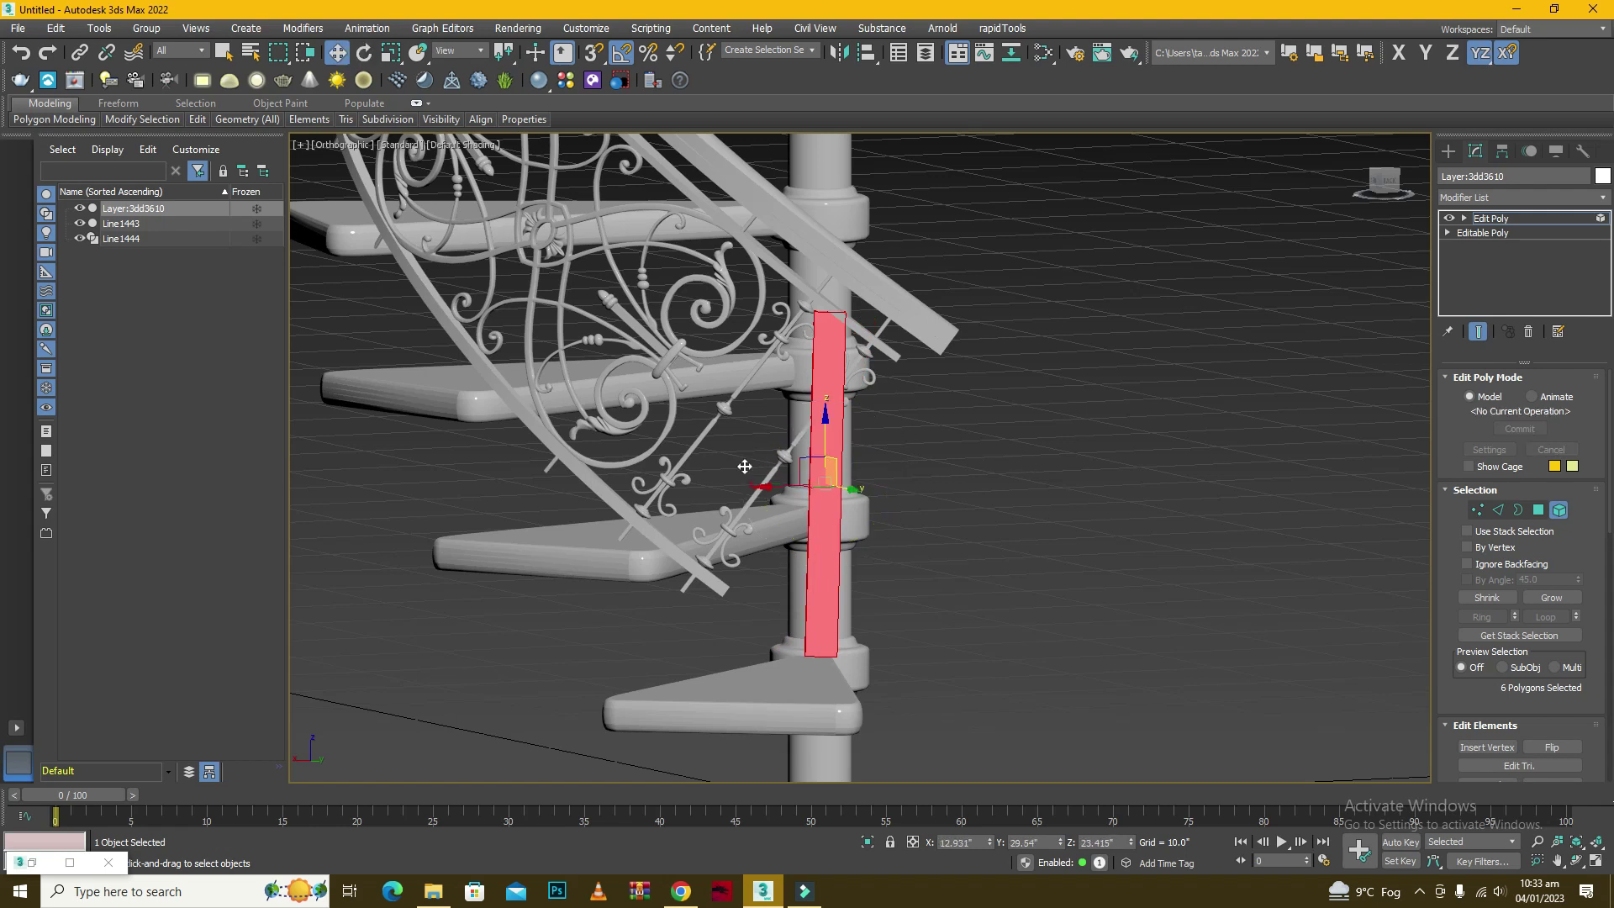
Lower the upright end post onto the bottom step and check its placement.
left_click_drag(826, 444, 826, 477)
left_click(922, 370)
left_click(1448, 151)
scroll(1015, 397, "down", 2)
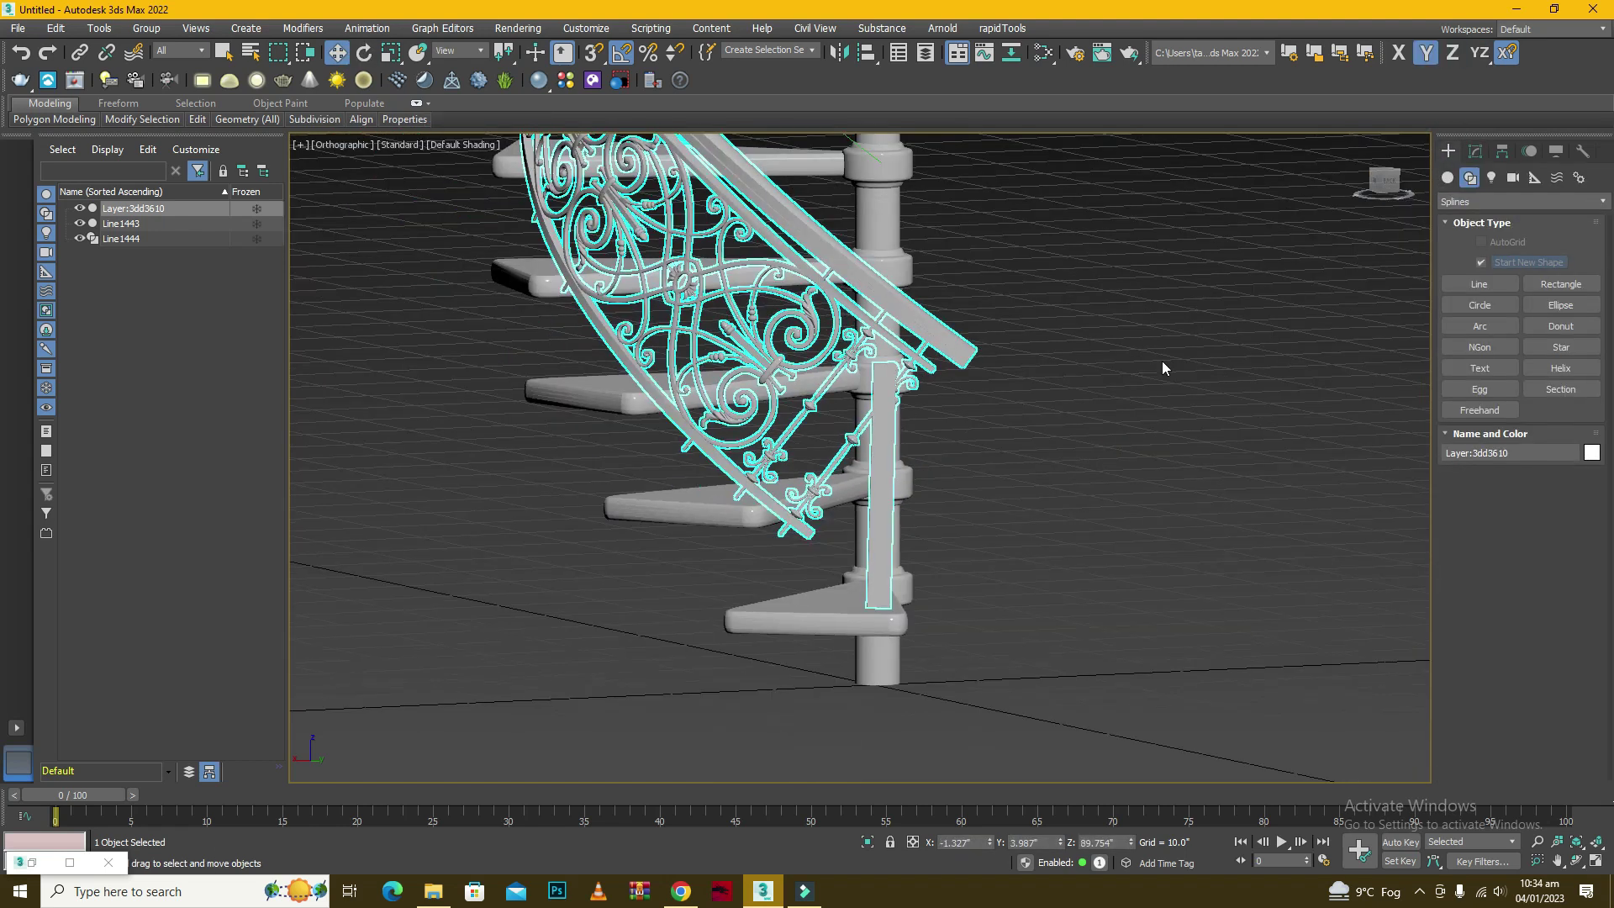
key("shift+w")
left_click_drag(872, 382, 813, 440)
key("shift+w")
Enter Polygon level on the railing, show edged faces, and select the end polygons of the handrail's lower end.
left_click(1476, 152)
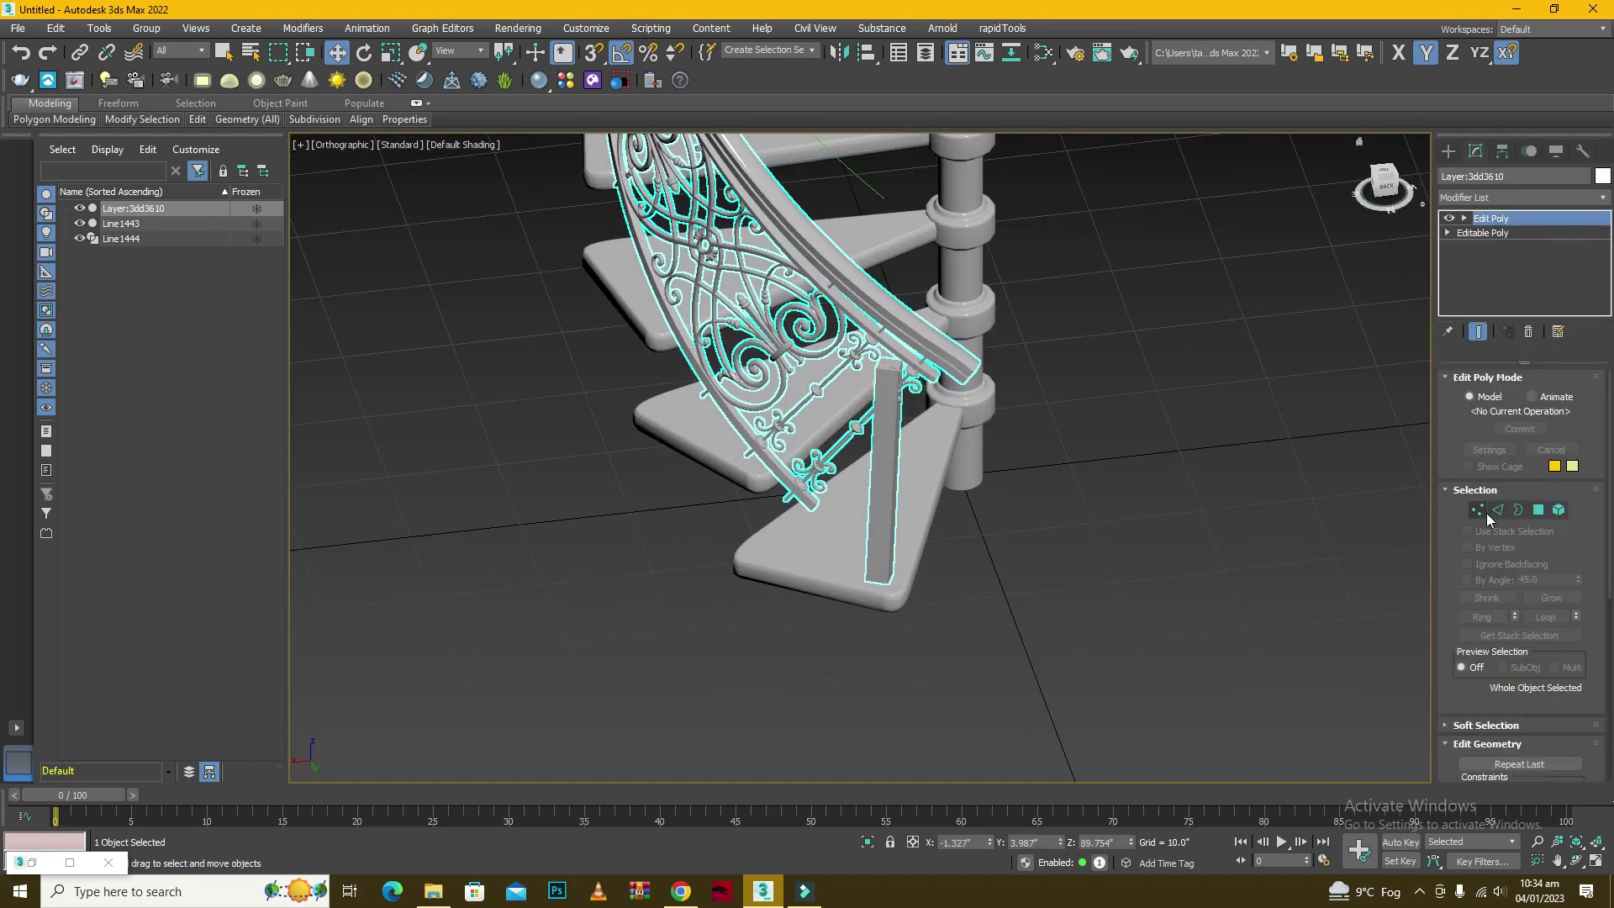
left_click(1477, 510)
scroll(956, 355, "up", 2)
left_click(1537, 509)
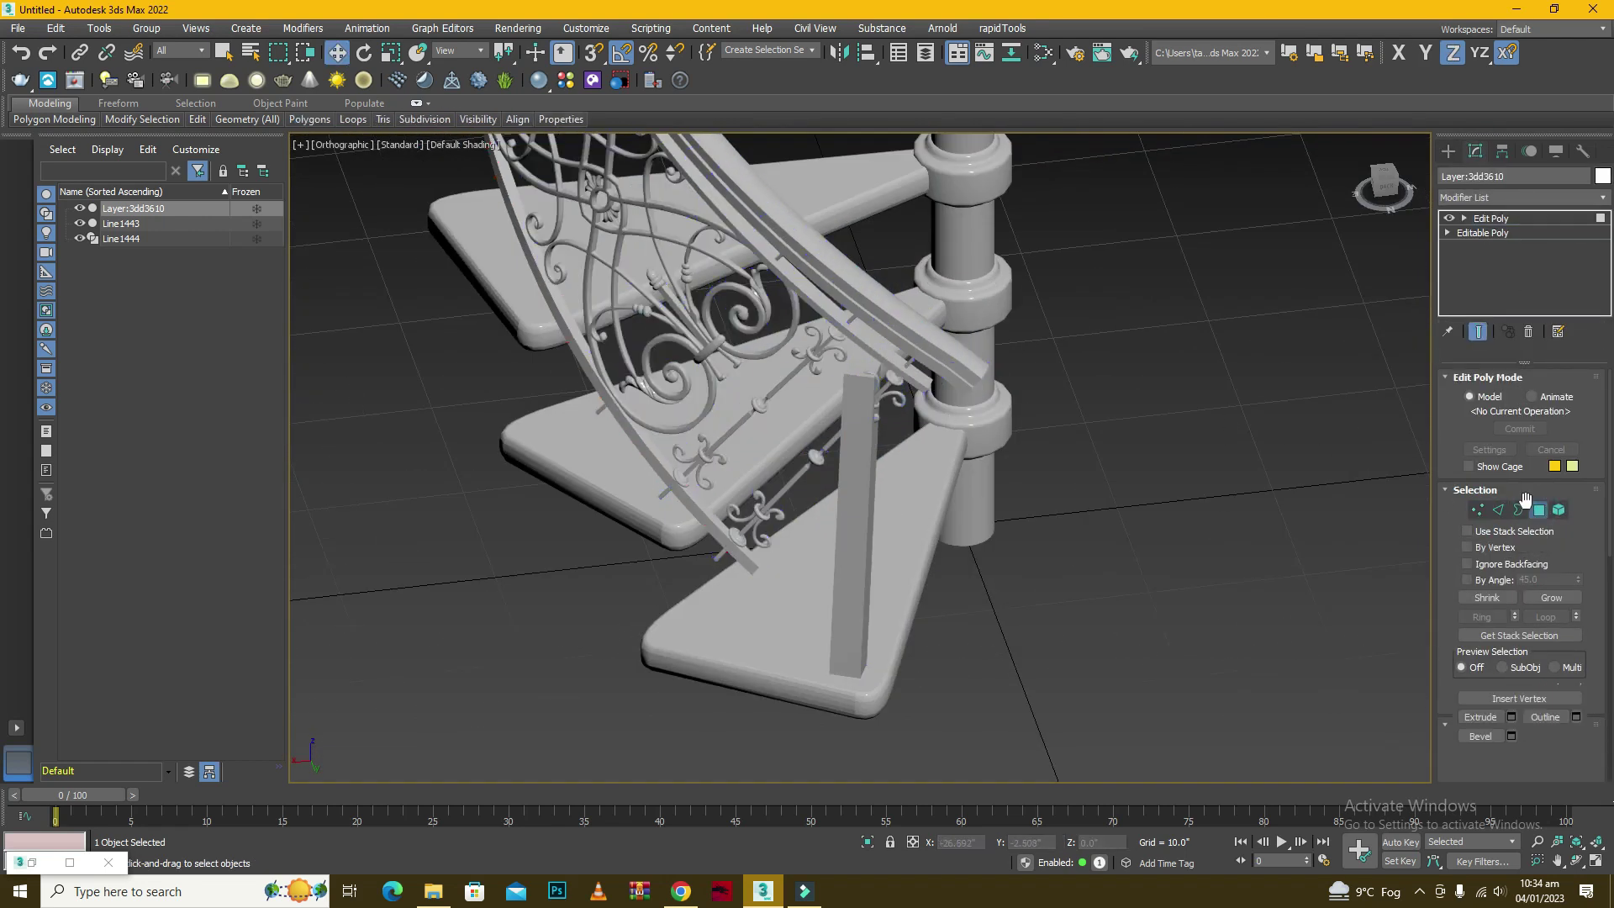
key("F4")
left_click(928, 343)
scroll(1112, 448, "up", 2)
left_click_drag(1149, 412, 856, 326)
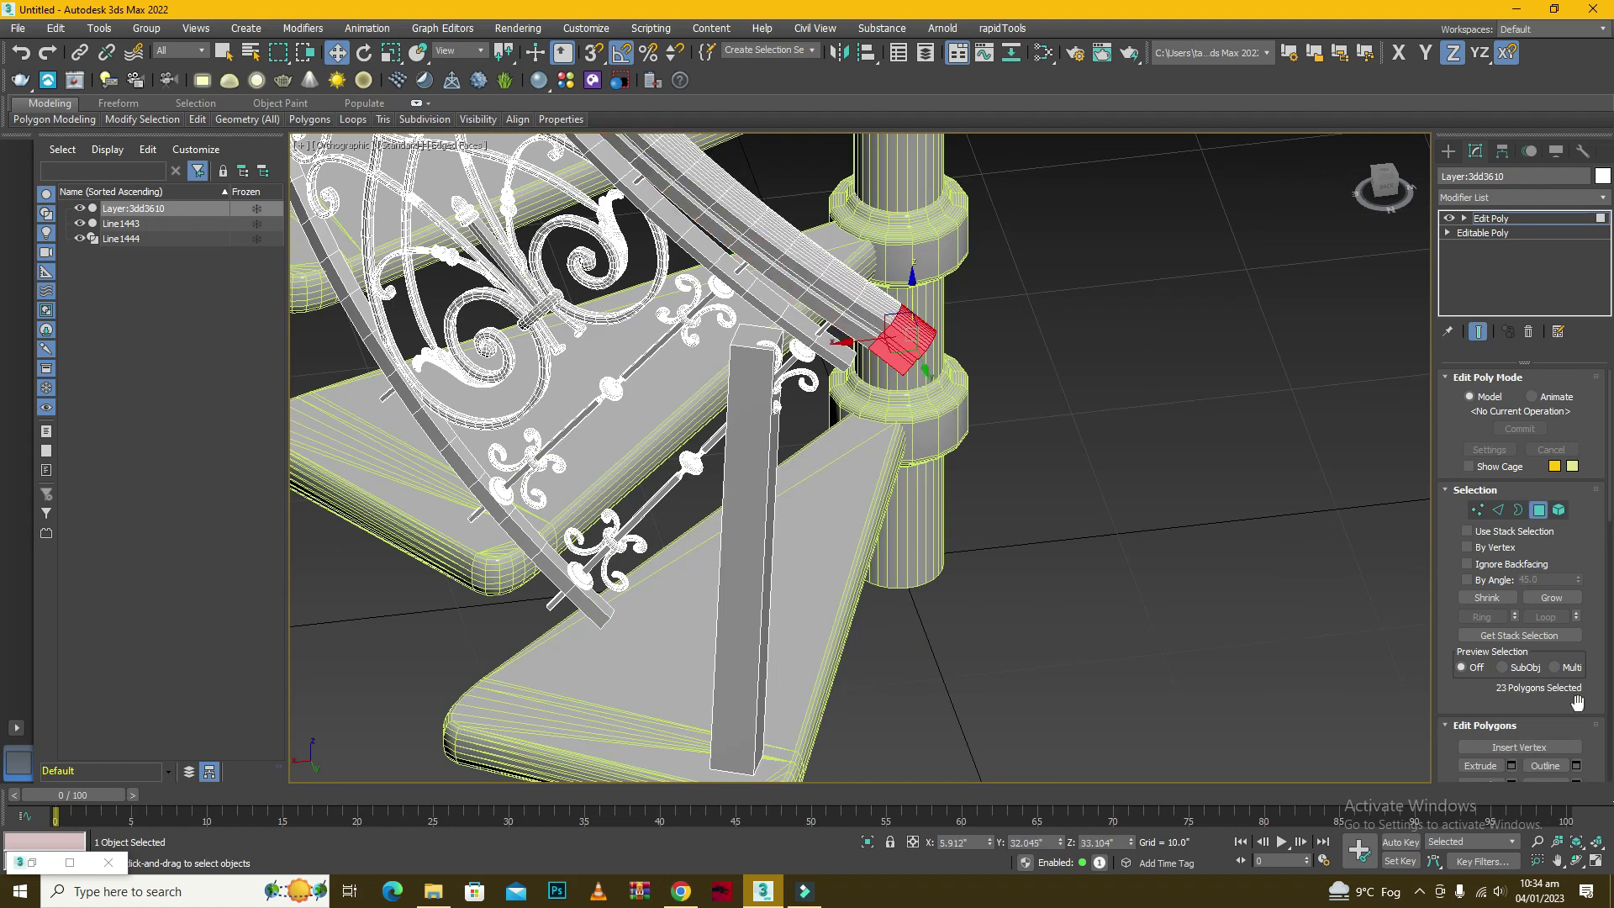
Adjust the selection to cover the overhanging lower ends of the handrail and the thin rail beneath it, and delete them.
left_click(1545, 598)
left_click(1547, 599)
left_click(1547, 599)
left_click(1546, 598)
left_click(1547, 598)
left_click(1492, 597)
left_click(1492, 597)
scroll(823, 355, "up", 4)
left_click_drag(976, 513, 928, 383, "ctrl")
key("alt+x")
left_click_drag(763, 274, 880, 405, "ctrl")
scroll(697, 206, "down", 1)
left_click_drag(644, 192, 789, 305, "ctrl")
middle_click_drag(789, 305, 784, 285, "alt")
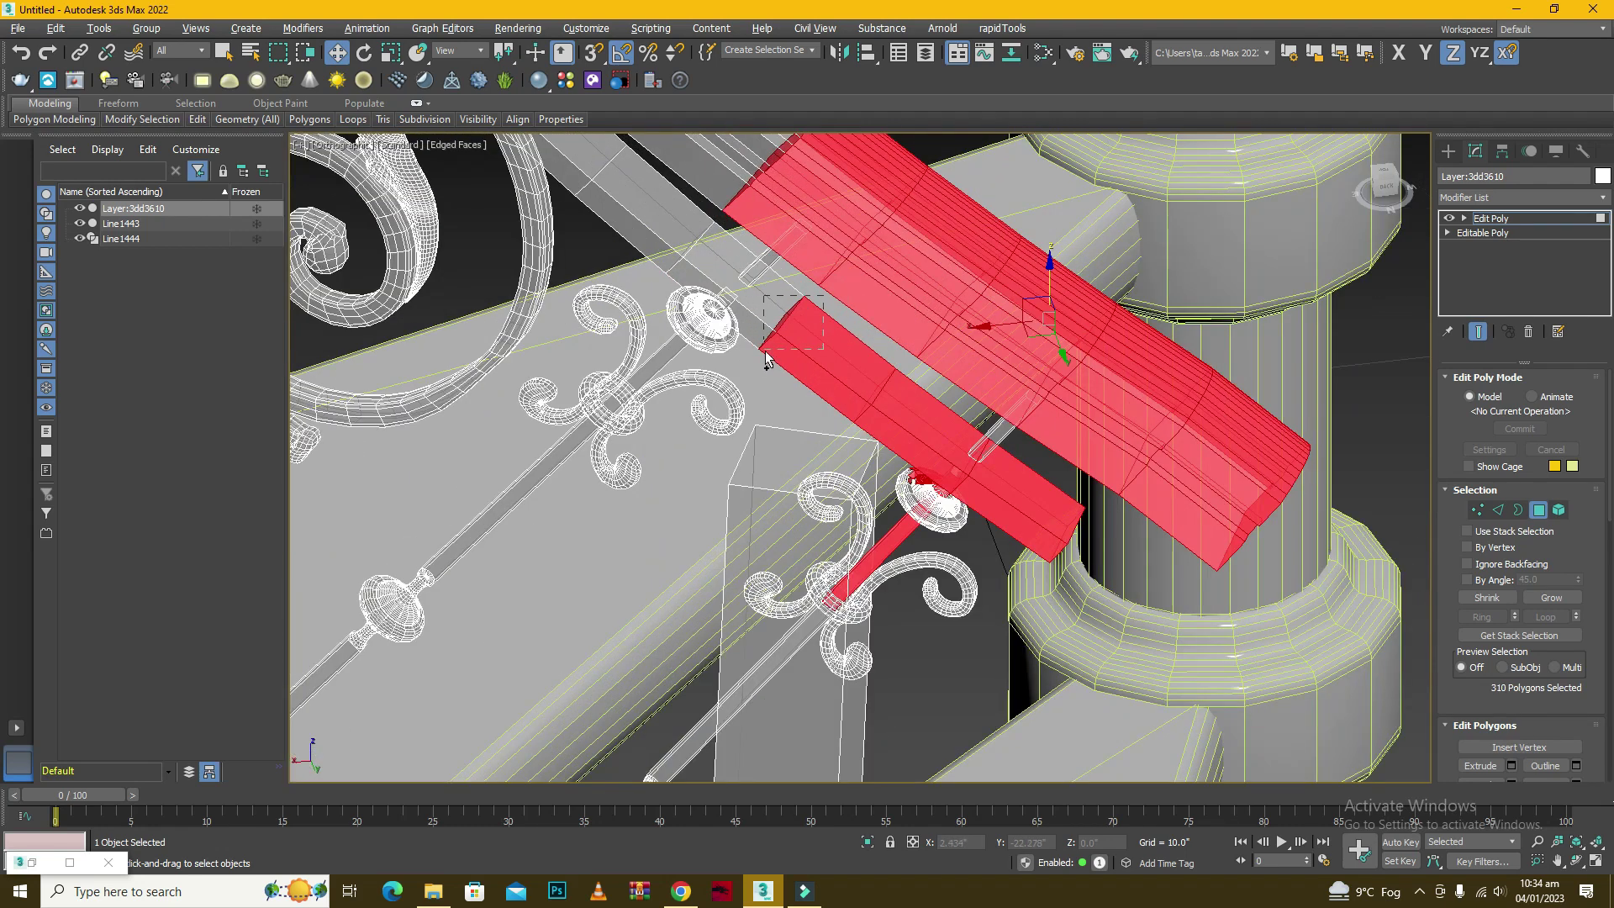
left_click_drag(760, 356, 761, 358, "ctrl")
Delete all elements of the two lowest scroll-ornamented balusters, including their rods, collars and curls.
left_click(1560, 510)
left_click(1003, 427)
left_click(775, 253, "ctrl")
left_click(641, 336, "ctrl")
left_click(935, 503, "ctrl")
scroll(943, 385, "down", 4)
left_click_drag(778, 472, 732, 424, "ctrl")
left_click_drag(633, 599, 671, 504, "ctrl")
left_click_drag(623, 577, 528, 652, "ctrl")
left_click_drag(799, 641, 761, 580, "ctrl")
left_click_drag(634, 643, 711, 727, "ctrl")
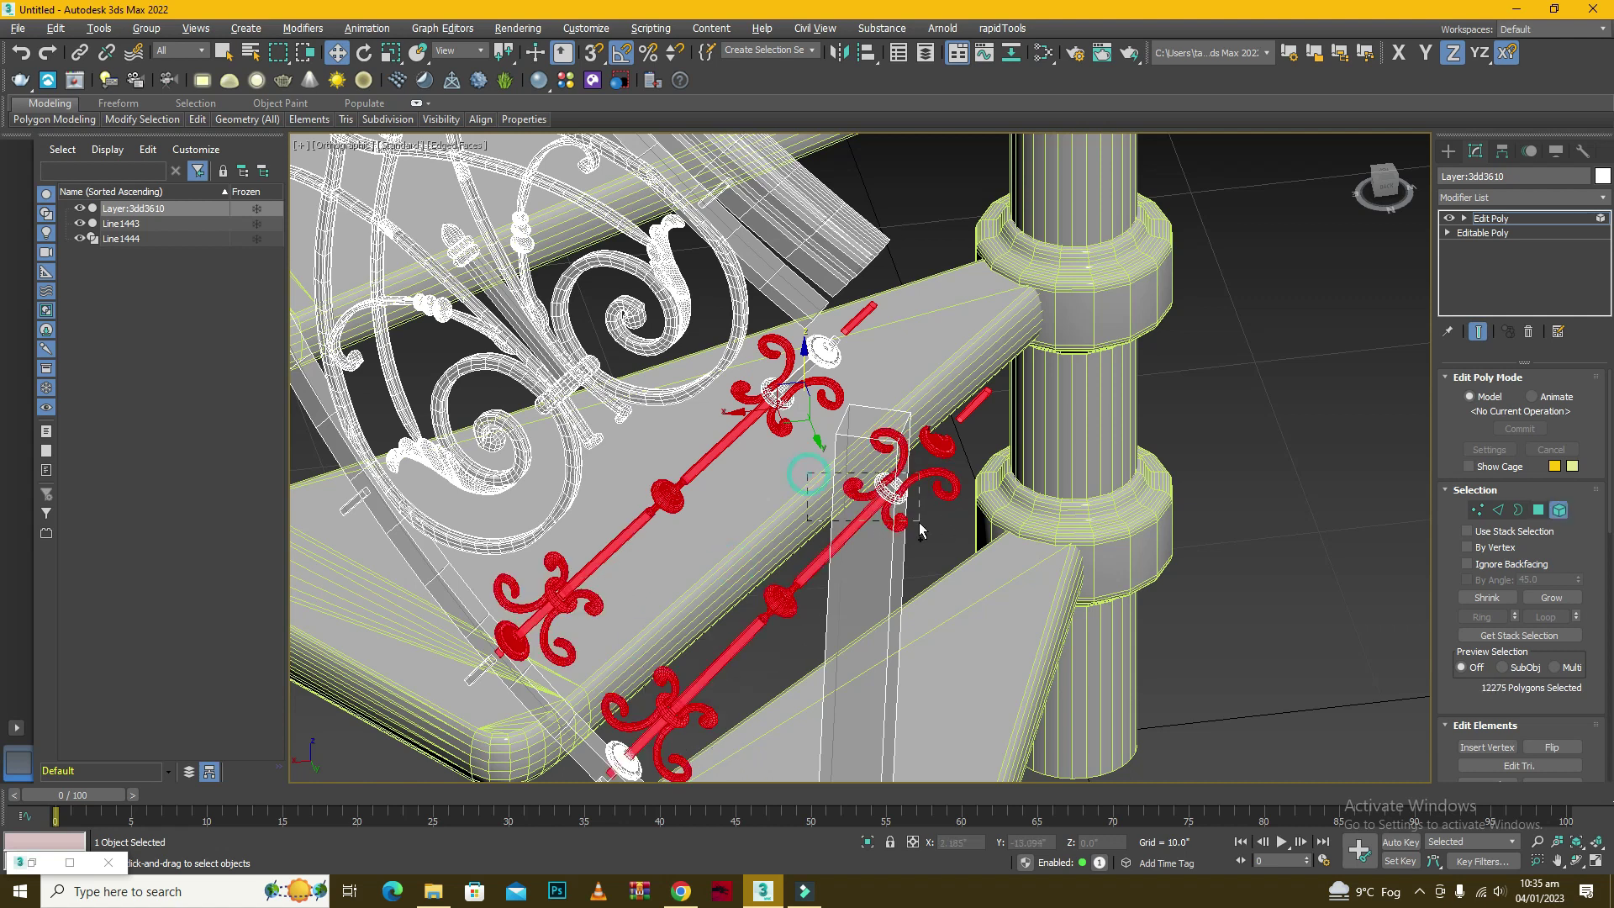
left_click_drag(908, 521, 931, 583, "ctrl")
left_click_drag(857, 339, 782, 399, "ctrl")
middle_click_drag(916, 671, 904, 635)
scroll(593, 689, "up", 5)
middle_click_drag(593, 689, 690, 505)
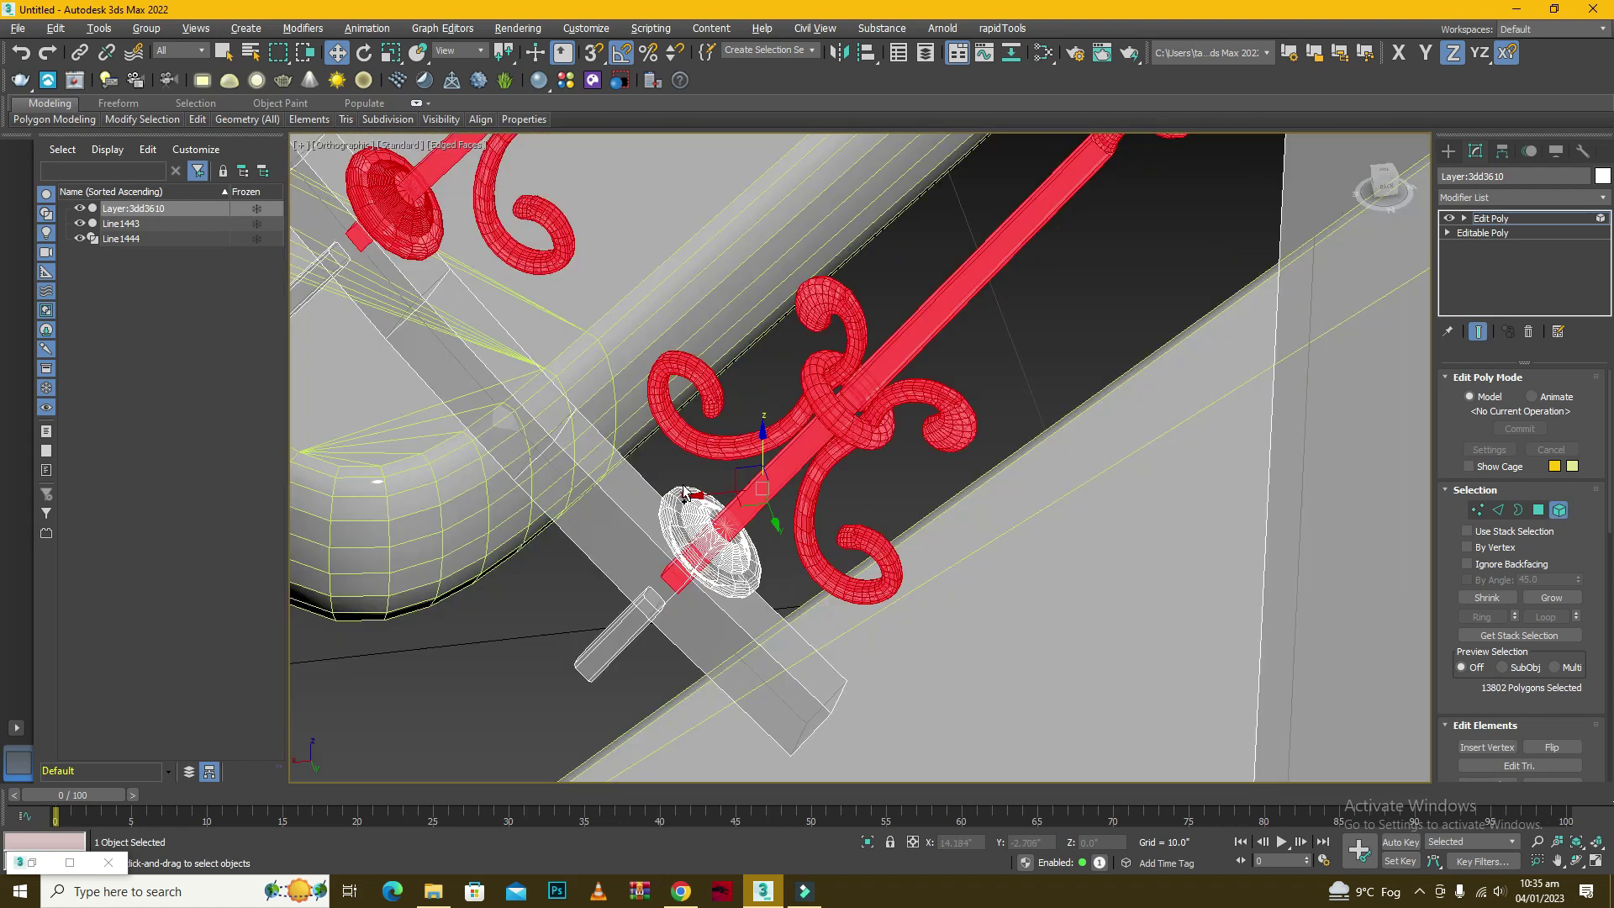
scroll(730, 537, "down", 3)
left_click(715, 542, "ctrl")
scroll(658, 563, "down", 1)
key("Delete")
scroll(769, 567, "down", 2)
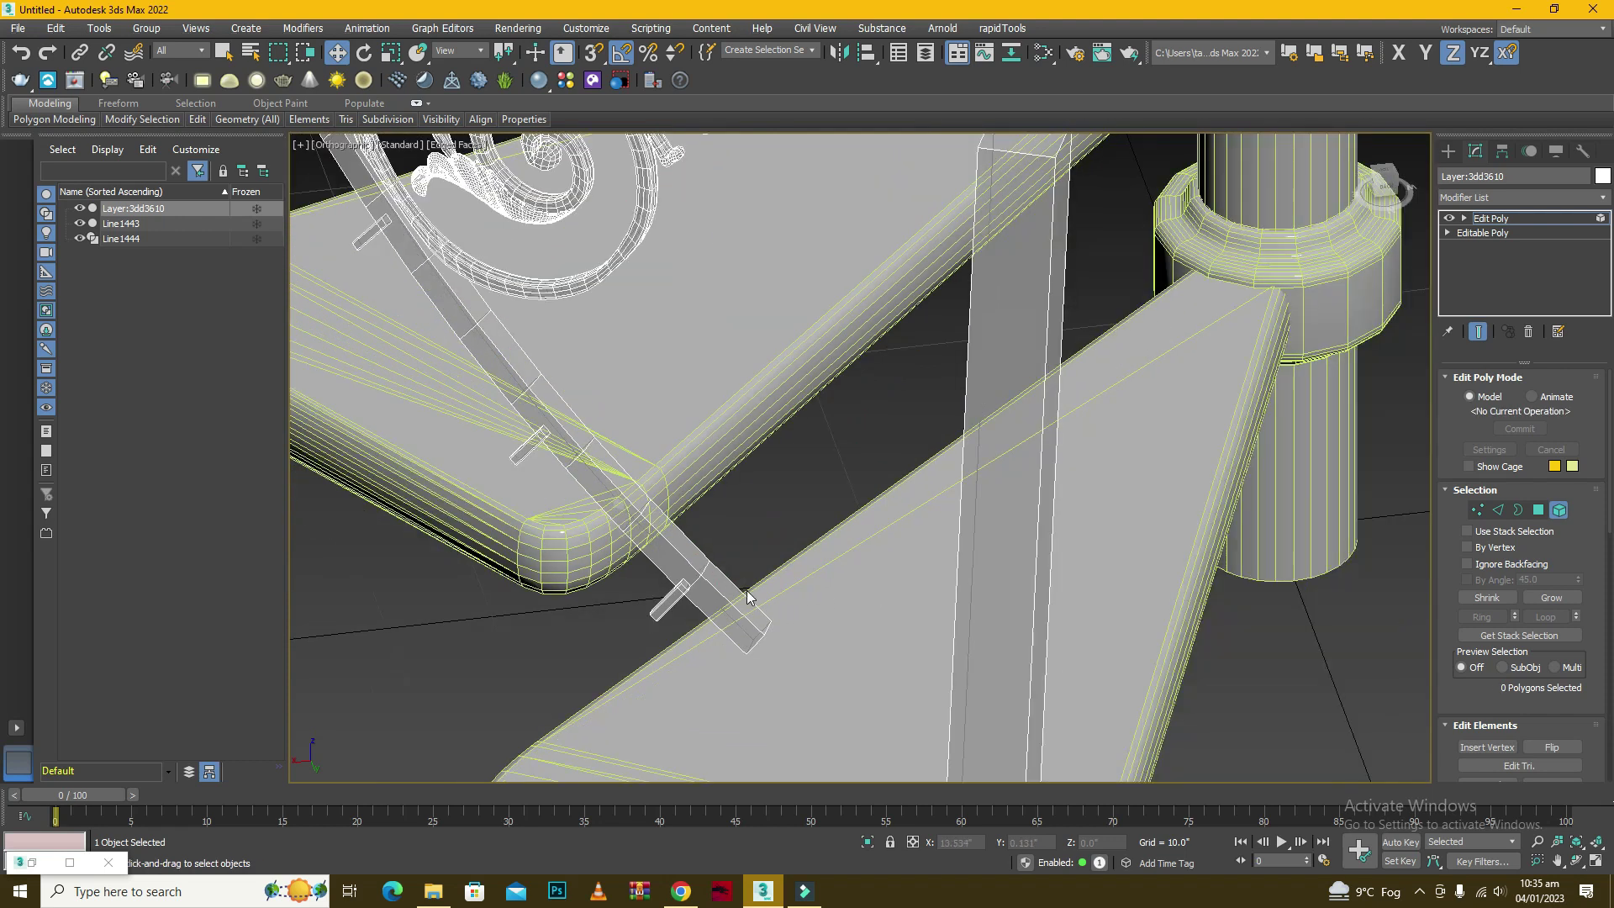
Delete the polygons of the bottom rail's overhanging lower end together with the leftover baluster stub.
left_click_drag(775, 569, 677, 612)
key("4")
left_click_drag(745, 501, 676, 601)
left_click_drag(755, 452, 567, 525, "ctrl")
key("Delete")
scroll(785, 516, "down", 5)
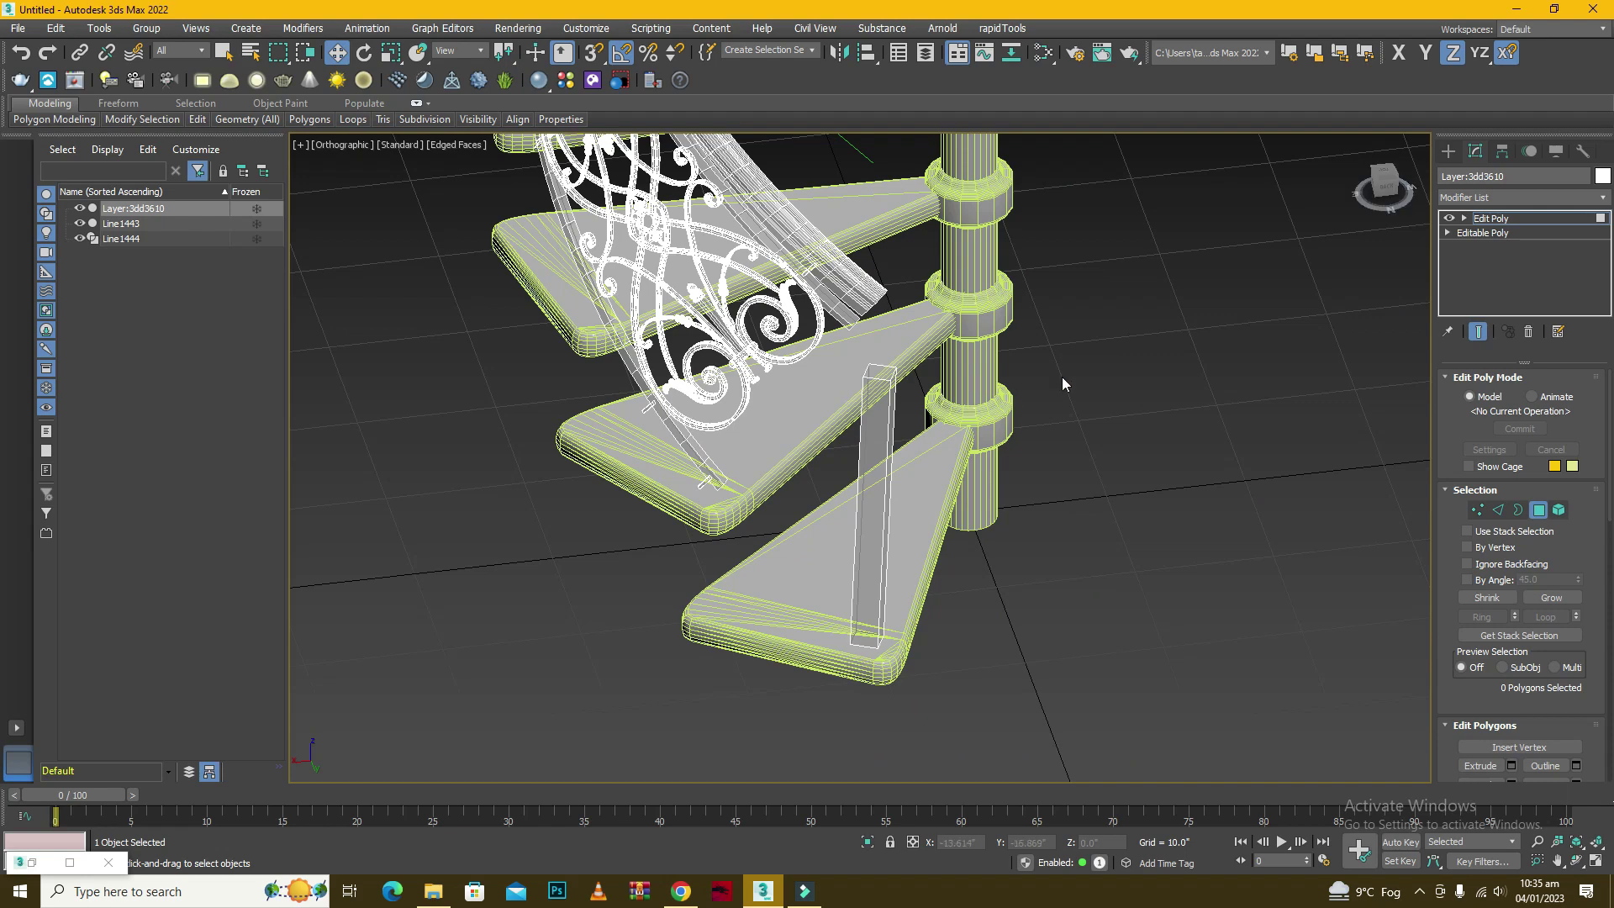
Raise the end post's four top vertices about 9.2 inches so the post reaches just above the handrail.
key("shift+w")
left_click_drag(887, 418, 922, 345)
left_click(1005, 299)
left_click(1482, 511)
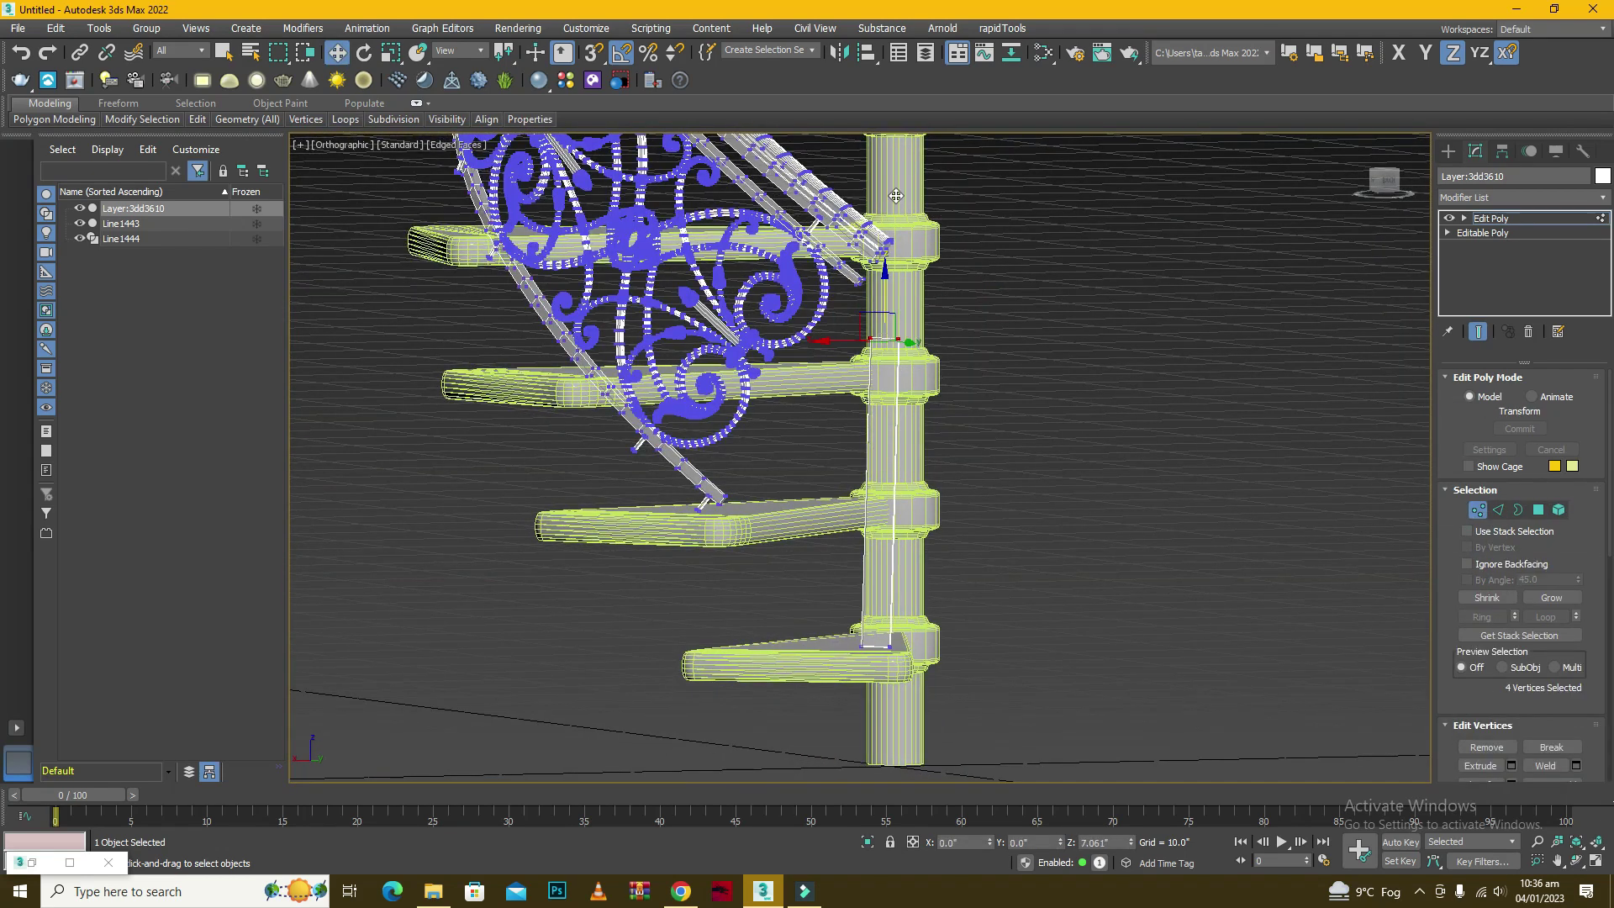
left_click_drag(896, 196, 901, 193)
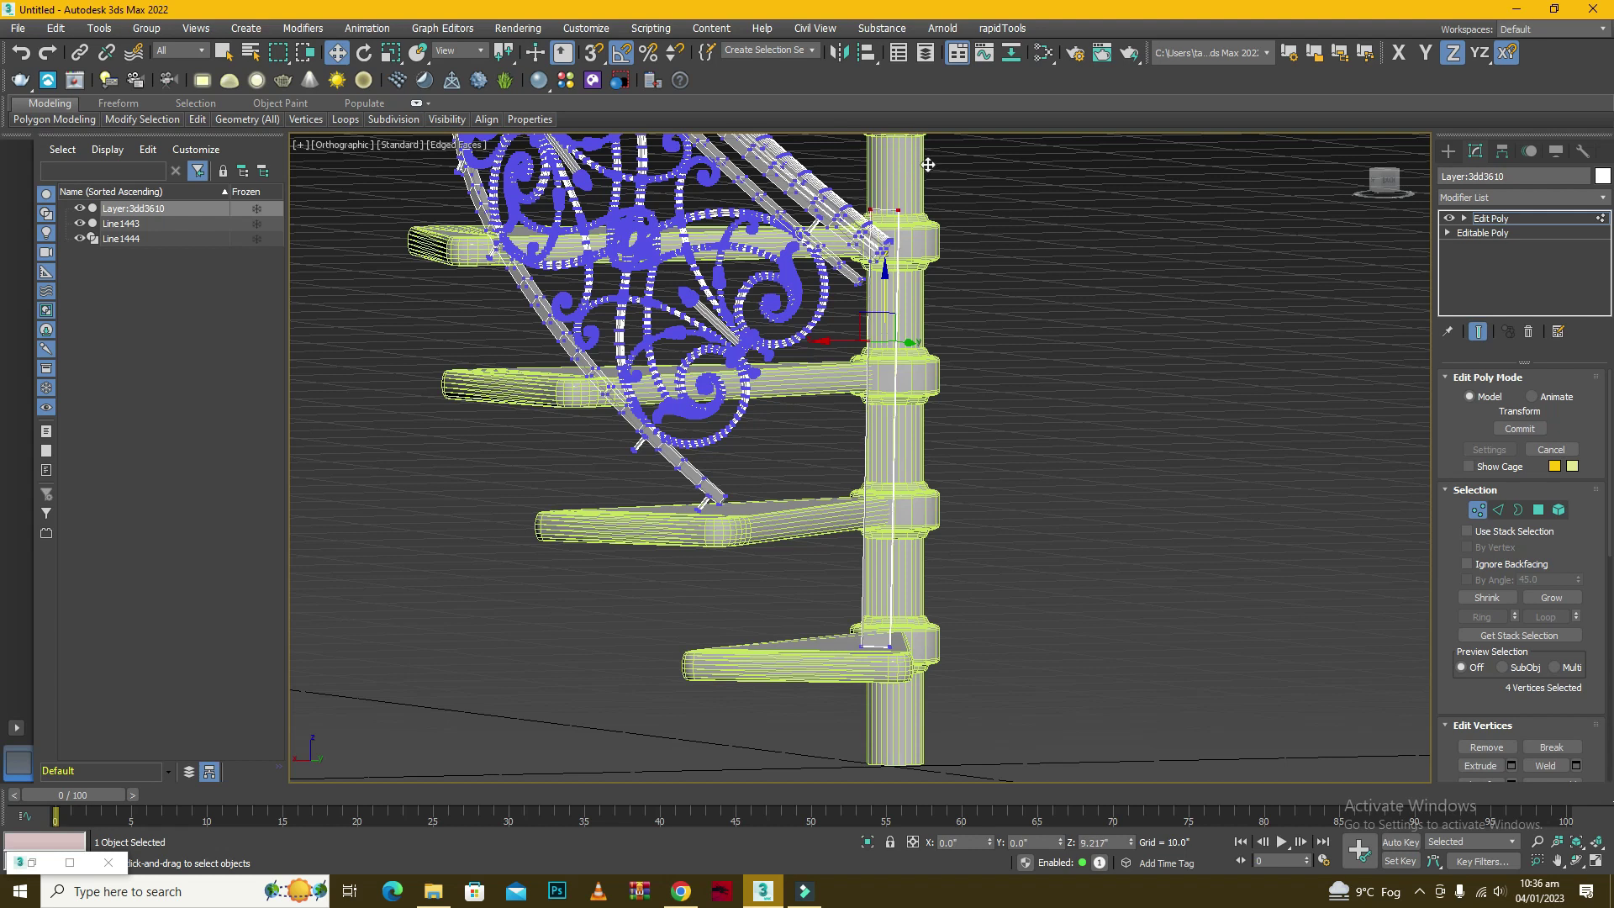
left_click(1123, 349)
Select the end post as an element and move it in the top view to meet the handrail's cut end.
left_click(1448, 151)
left_click(456, 145)
left_click(457, 162)
key("F3")
key("F3")
left_click(891, 511)
middle_click_drag(1050, 412, 531, 600, "alt")
left_click(1383, 180)
left_click(1476, 152)
middle_click_drag(799, 740, 938, 403)
scroll(937, 403, "up", 2)
left_click(1478, 511)
left_click_drag(821, 537, 770, 596)
scroll(808, 518, "up", 3)
left_click_drag(1056, 711, 668, 450)
left_click(1560, 511)
left_click(808, 567)
left_click_drag(823, 569, 831, 561)
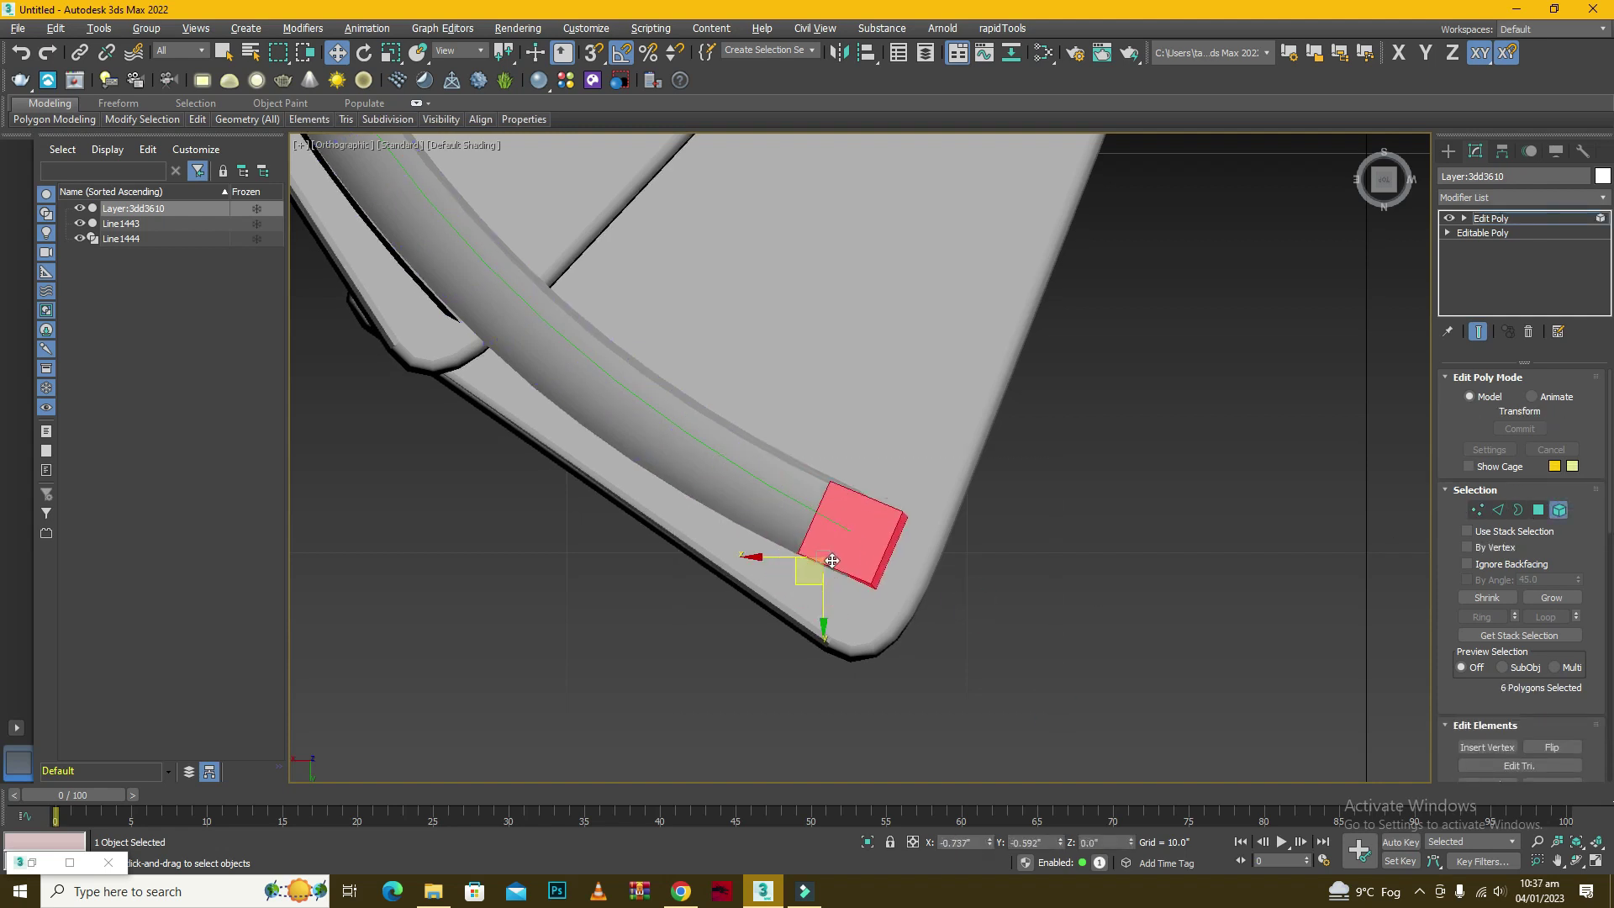
Move the four vertices on the post's outer side slightly outward in the top view to widen the post.
left_click(1039, 578)
left_click(1478, 511)
left_click(1559, 510)
key("1")
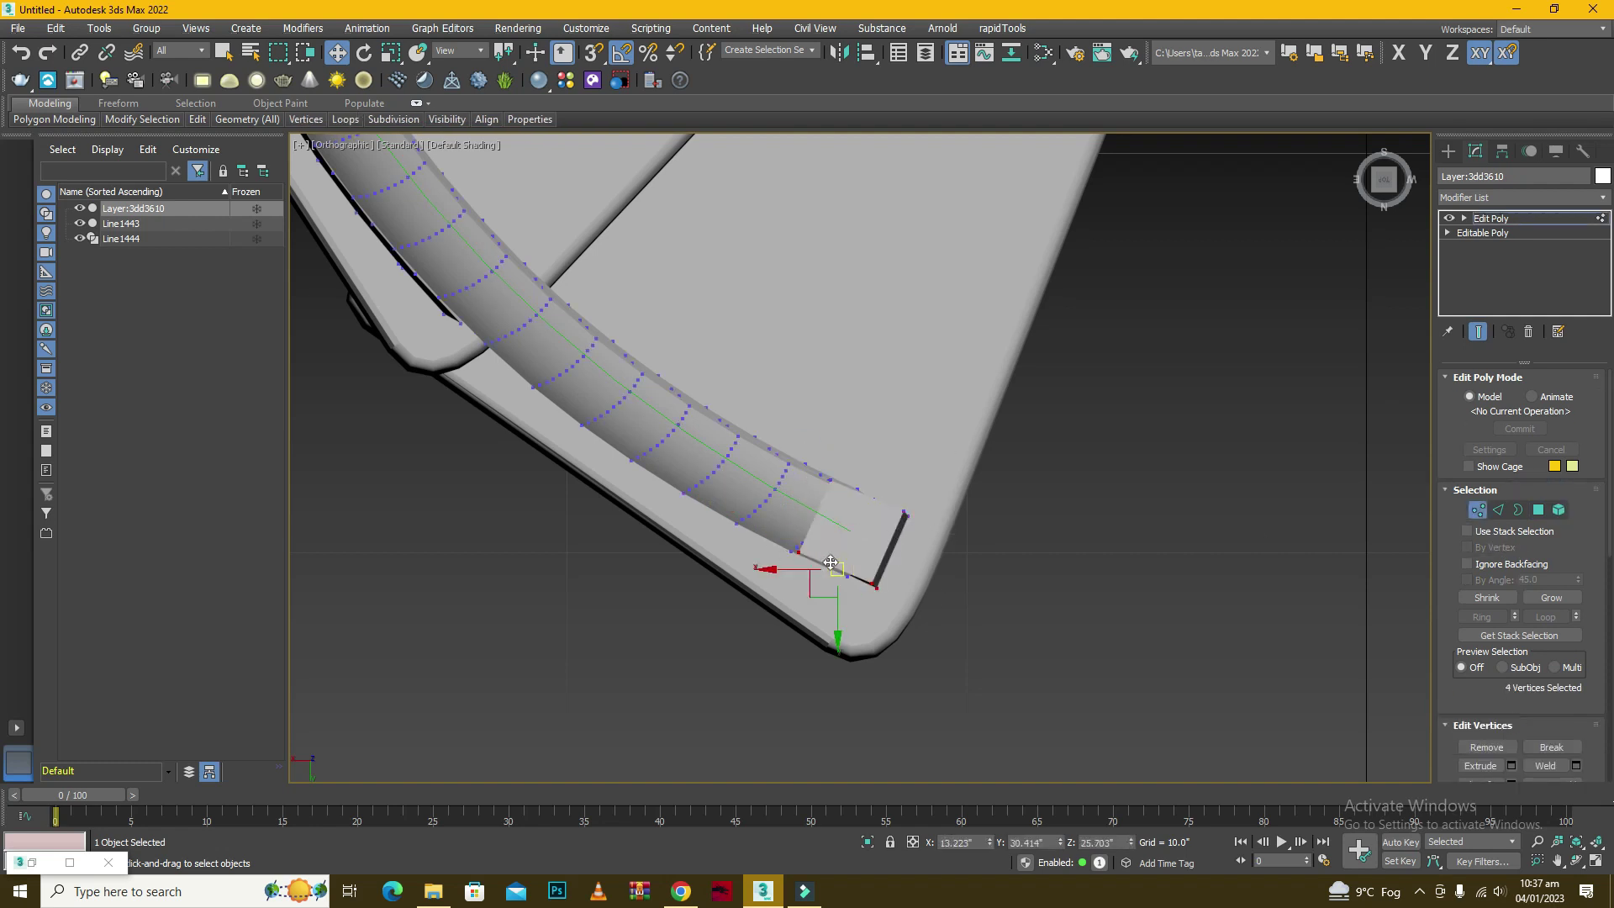
left_click_drag(798, 605, 802, 605)
Try moving the vertices on the post's inner side in the top view, and undo the move.
left_click(1559, 510)
key("1")
left_click_drag(820, 440, 942, 543)
left_click_drag(838, 522, 856, 488)
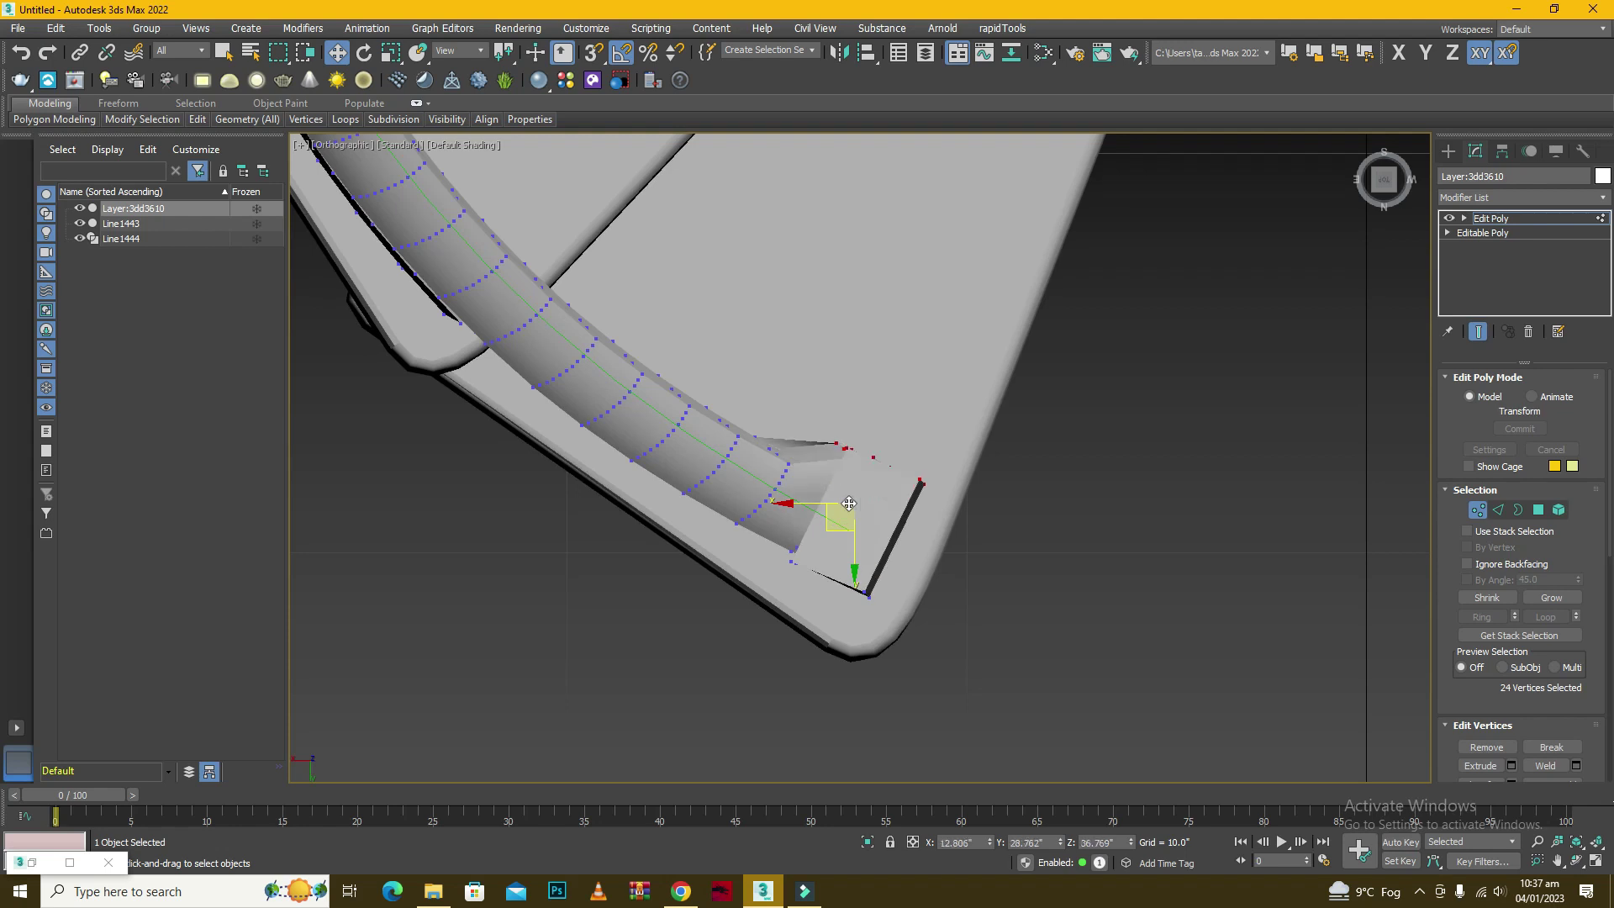
key("ctrl+z")
Select only the post's own vertices, exclude the outer side, and move the inner-side vertices to cover the handrail's width.
left_click(1537, 511)
left_click(1482, 526)
left_click(1478, 511)
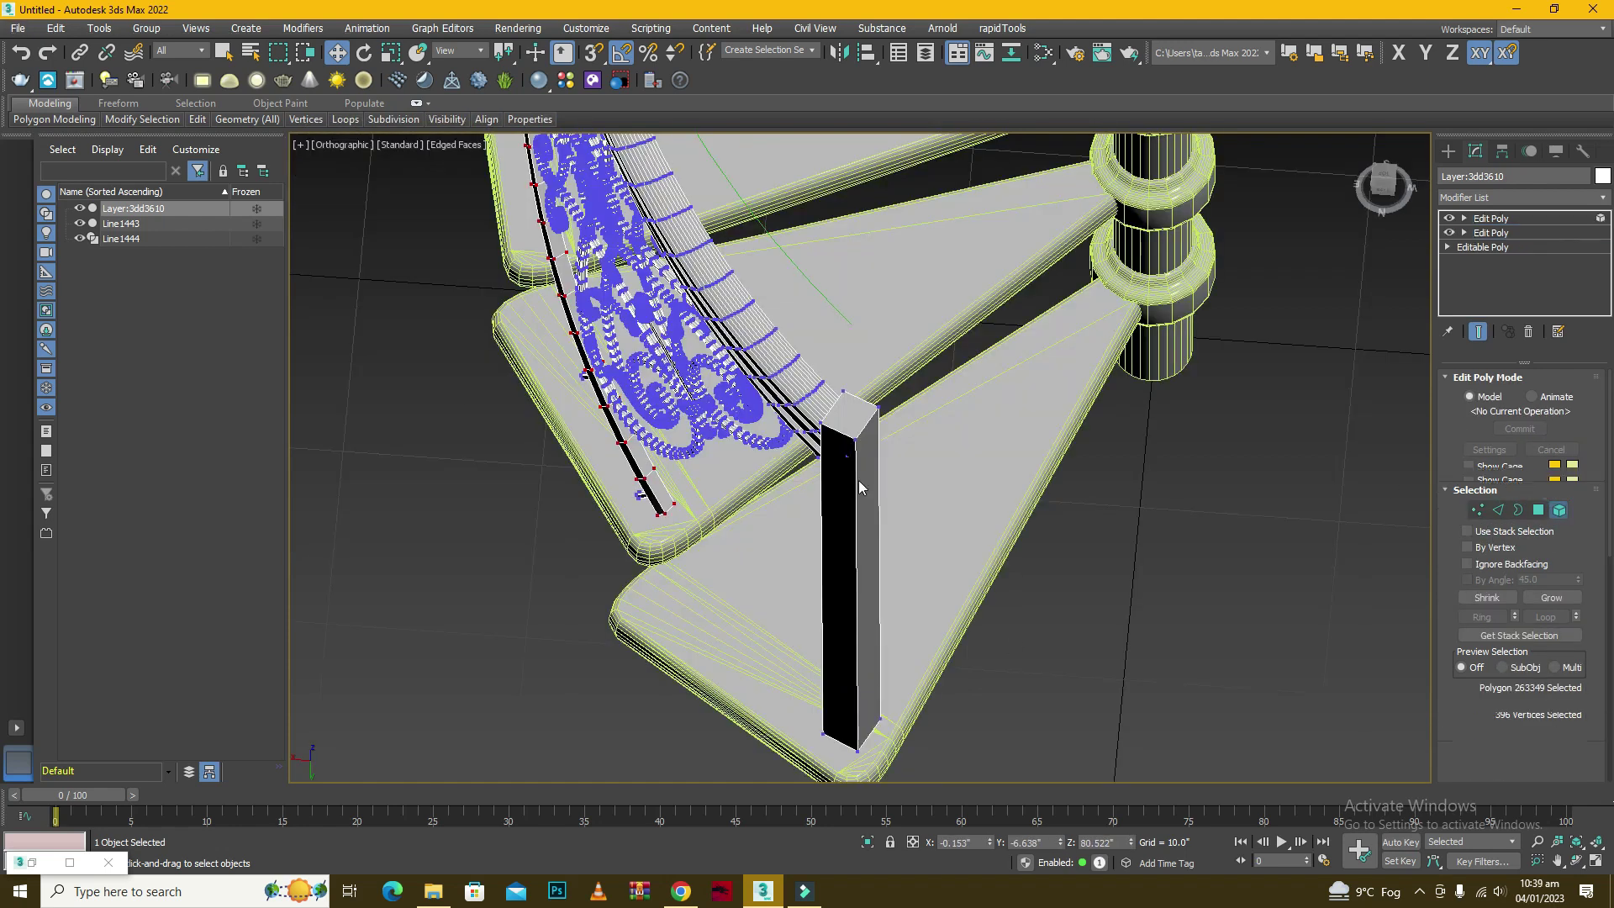
key("5")
key("1")
left_click(1384, 181)
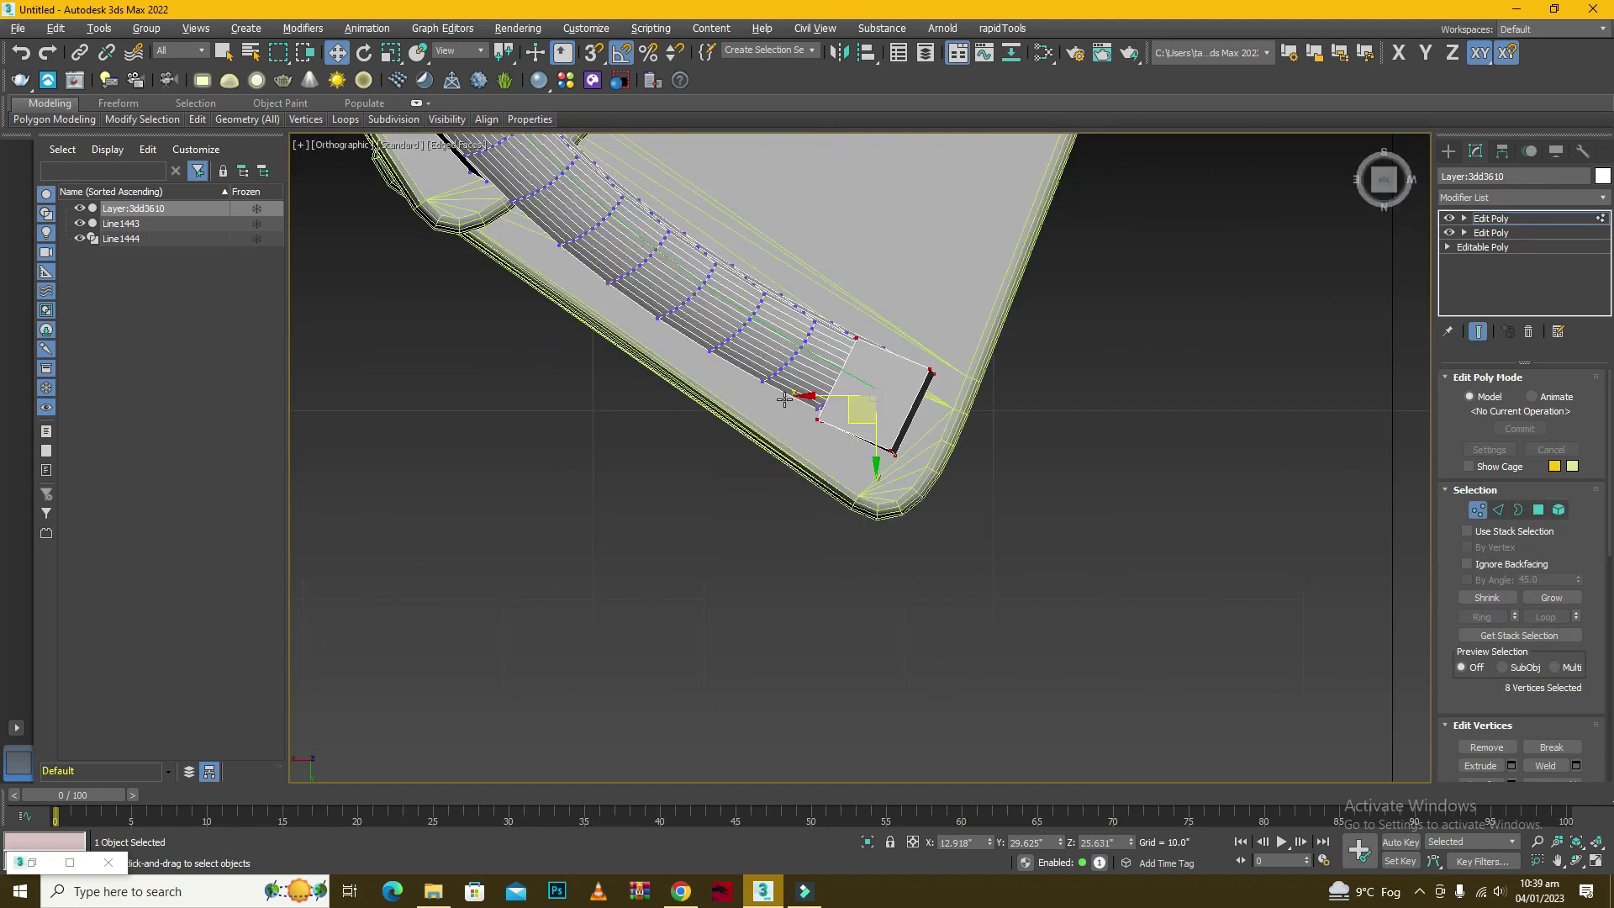
left_click_drag(797, 407, 945, 502, "alt")
left_click_drag(882, 368, 875, 366)
Examine how the widened end post meets the handrail and the bottom step from the back and at an angle.
left_click(1382, 194)
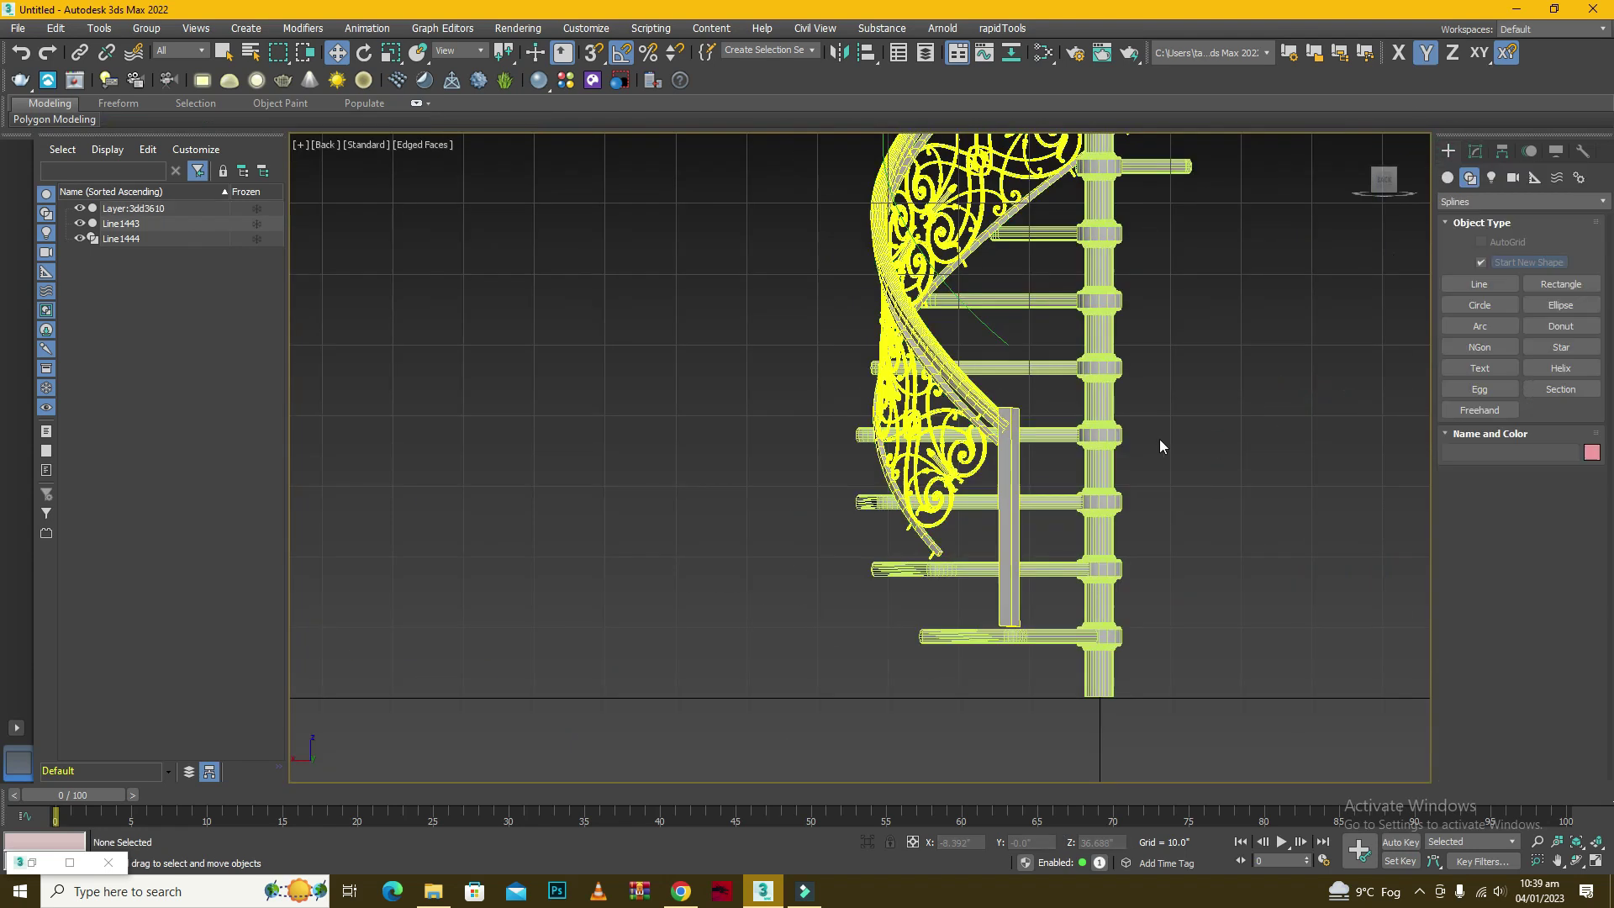
left_click(1158, 439)
key("shift+w")
left_click_drag(933, 441, 732, 601)
left_click(807, 588)
key("Escape")
middle_click_drag(858, 520, 882, 531, "alt")
Select the open border at the bottom rail's cut end and extend it in segments along the curve to the post.
scroll(882, 532, "up", 4)
left_click(916, 502)
left_click(1475, 151)
left_click(1497, 511)
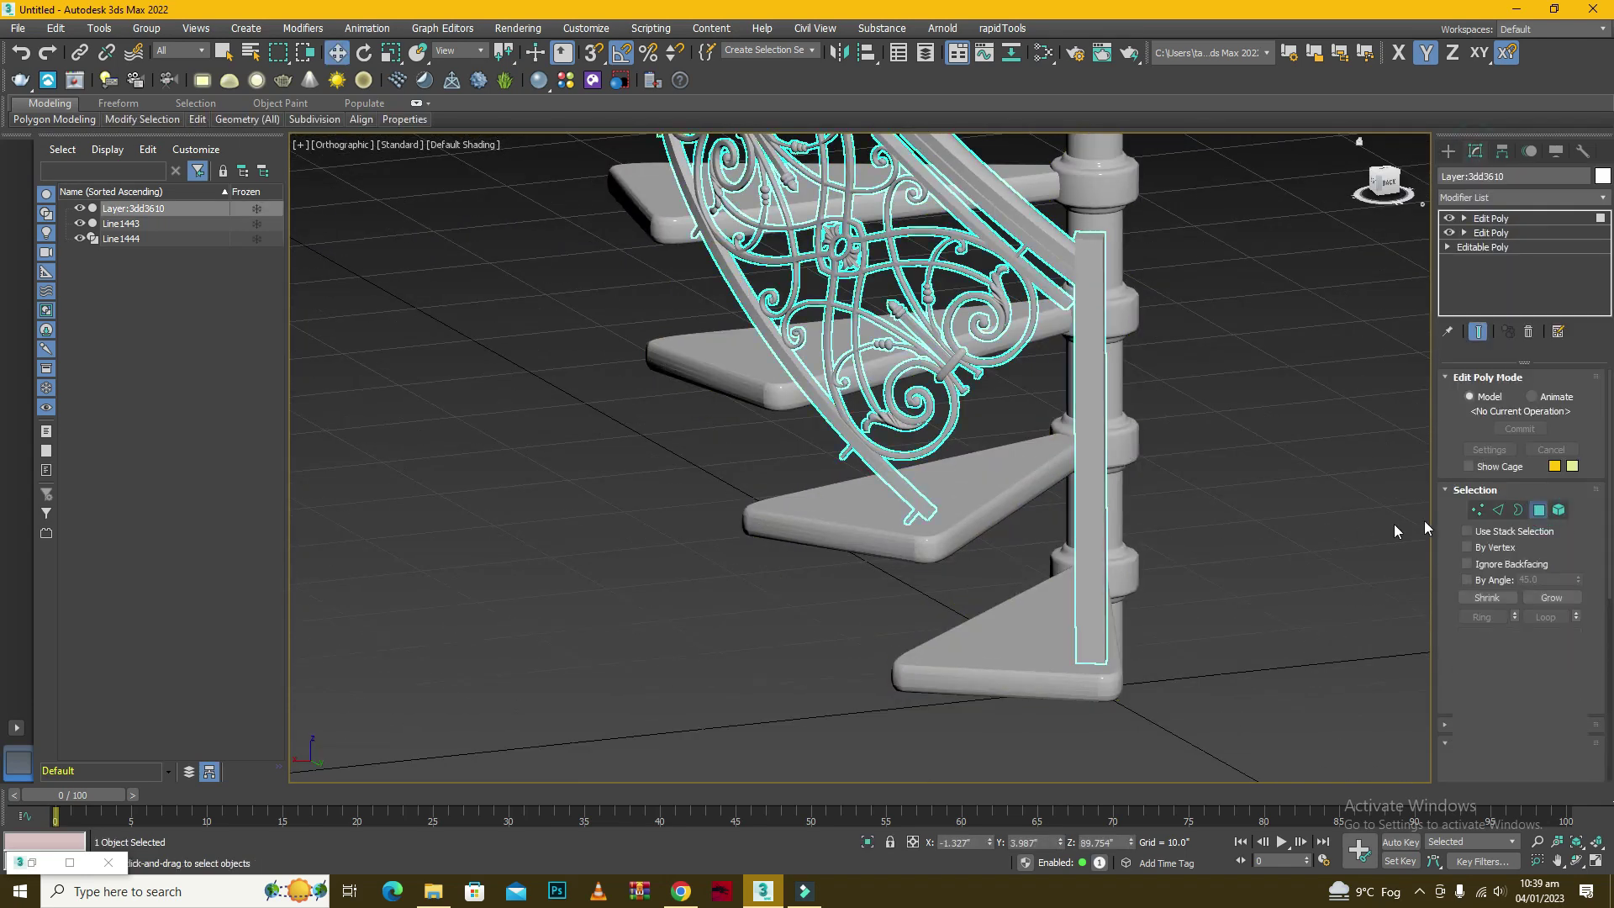
scroll(921, 507, "up", 8)
key("F4")
key("3")
left_click(995, 549)
scroll(994, 487, "down", 6)
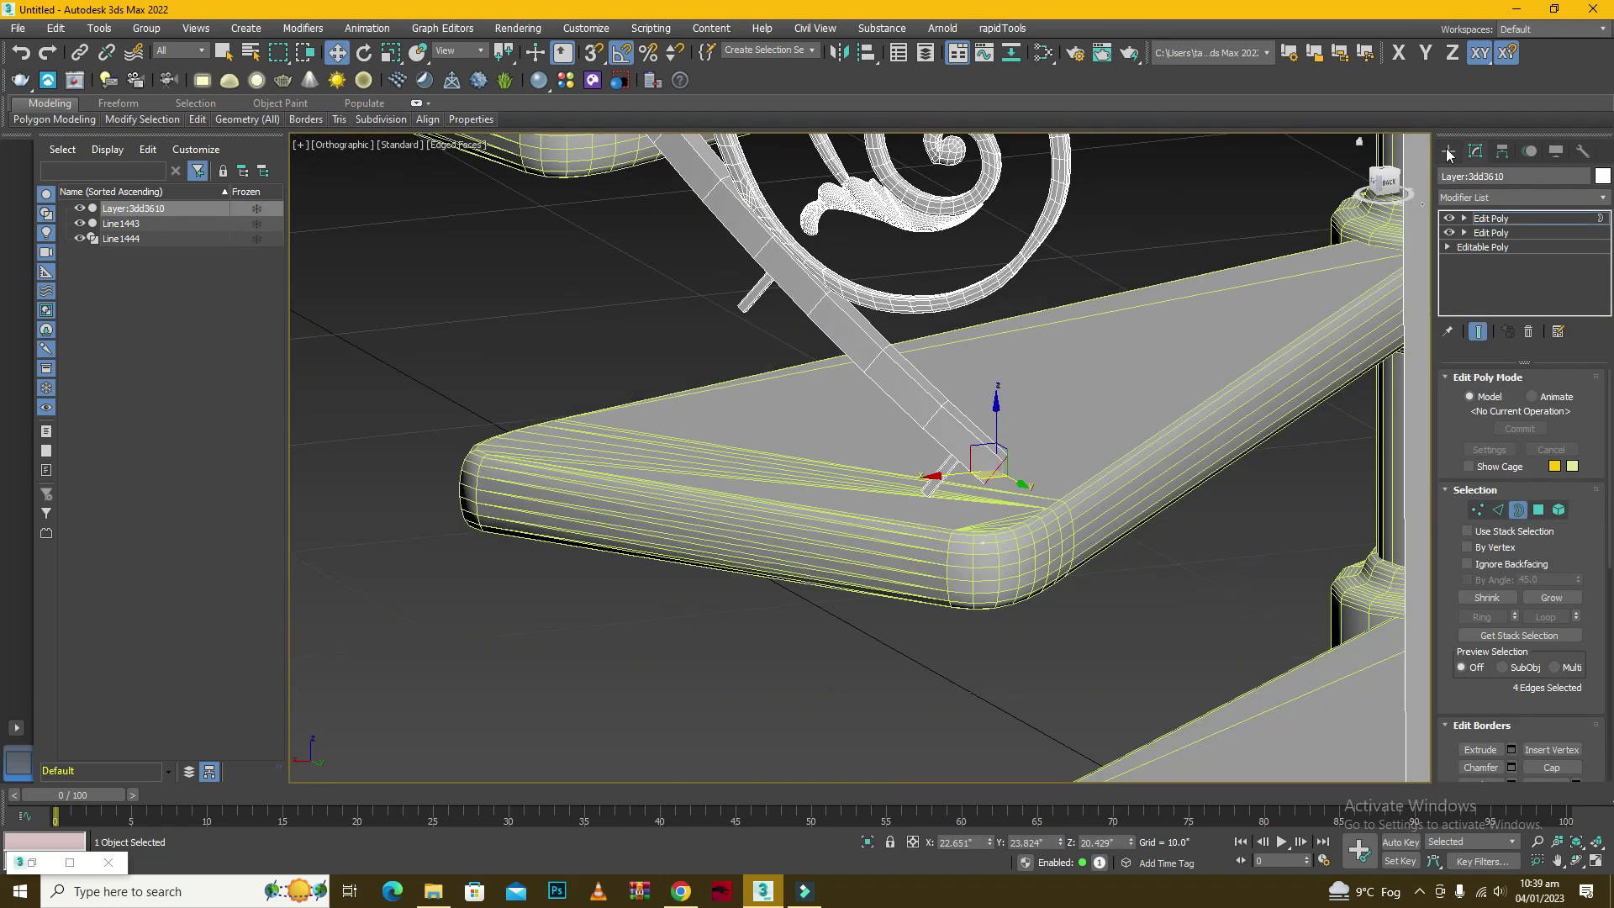
left_click(1384, 171)
scroll(923, 524, "up", 5)
middle_click_drag(923, 525, 812, 364)
scroll(812, 363, "up", 3)
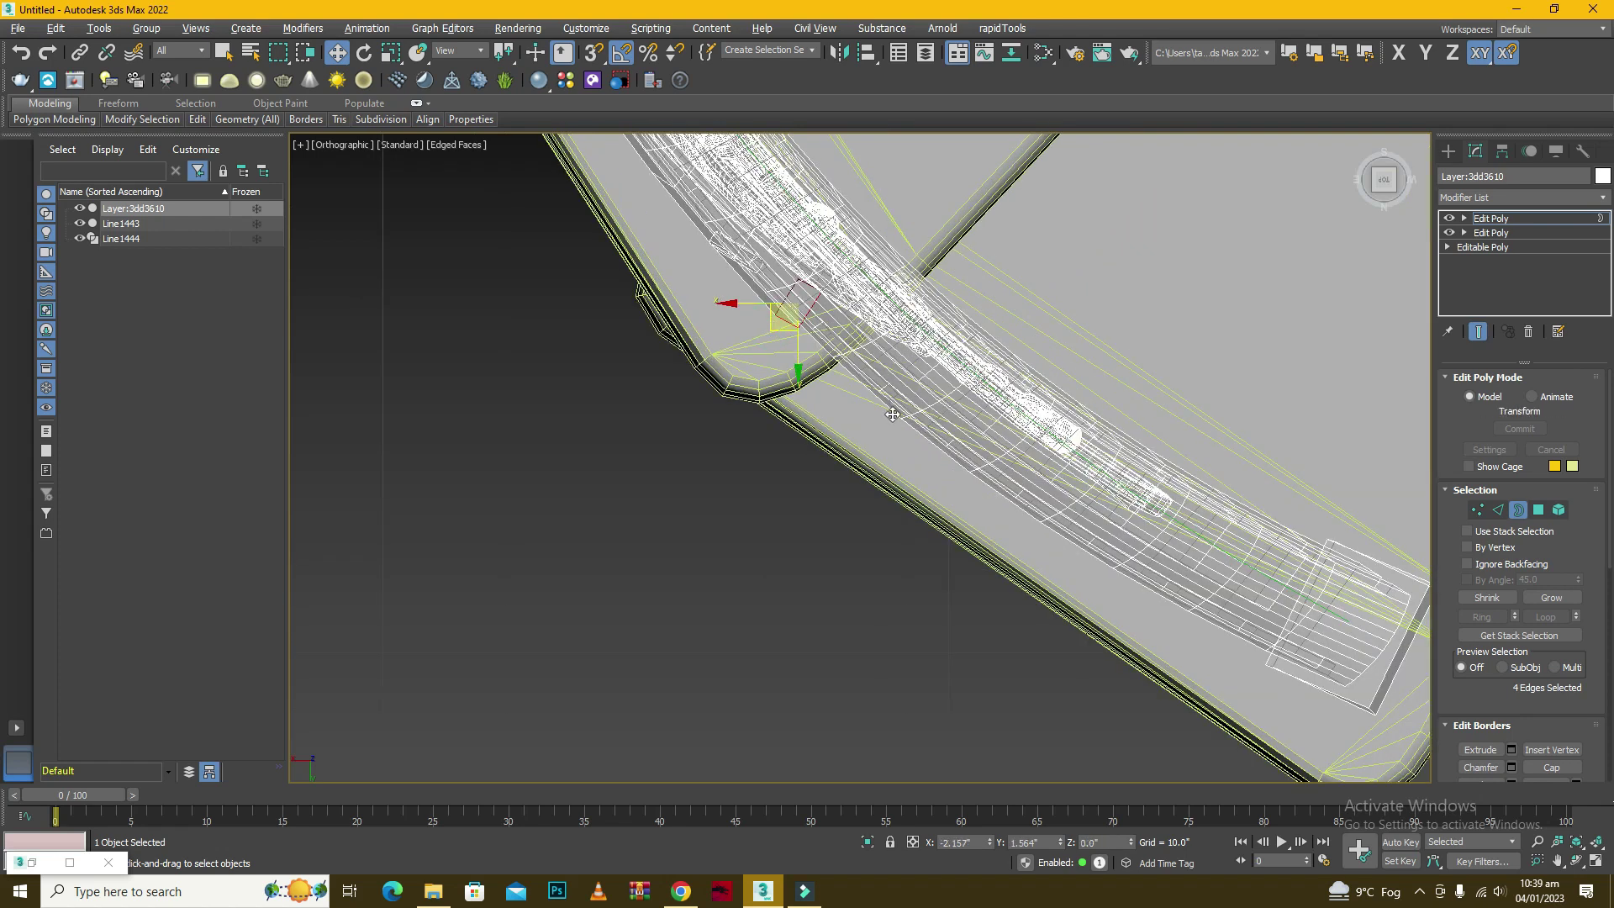
left_click_drag(893, 414, 906, 433, "shift")
mouse_move(768, 319)
left_mouse_down()
mouse_move(860, 398)
mouse_move(1142, 572)
mouse_move(1115, 570)
mouse_move(1159, 650)
mouse_move(1342, 656)
mouse_move(1318, 680)
left_mouse_up()
Lower the first edge loop of the bottom rail's extension in the back view to continue the rail's slope.
left_click_drag(1377, 197, 1406, 134)
scroll(1097, 356, "down", 4)
left_click(1501, 509)
left_click(1389, 180)
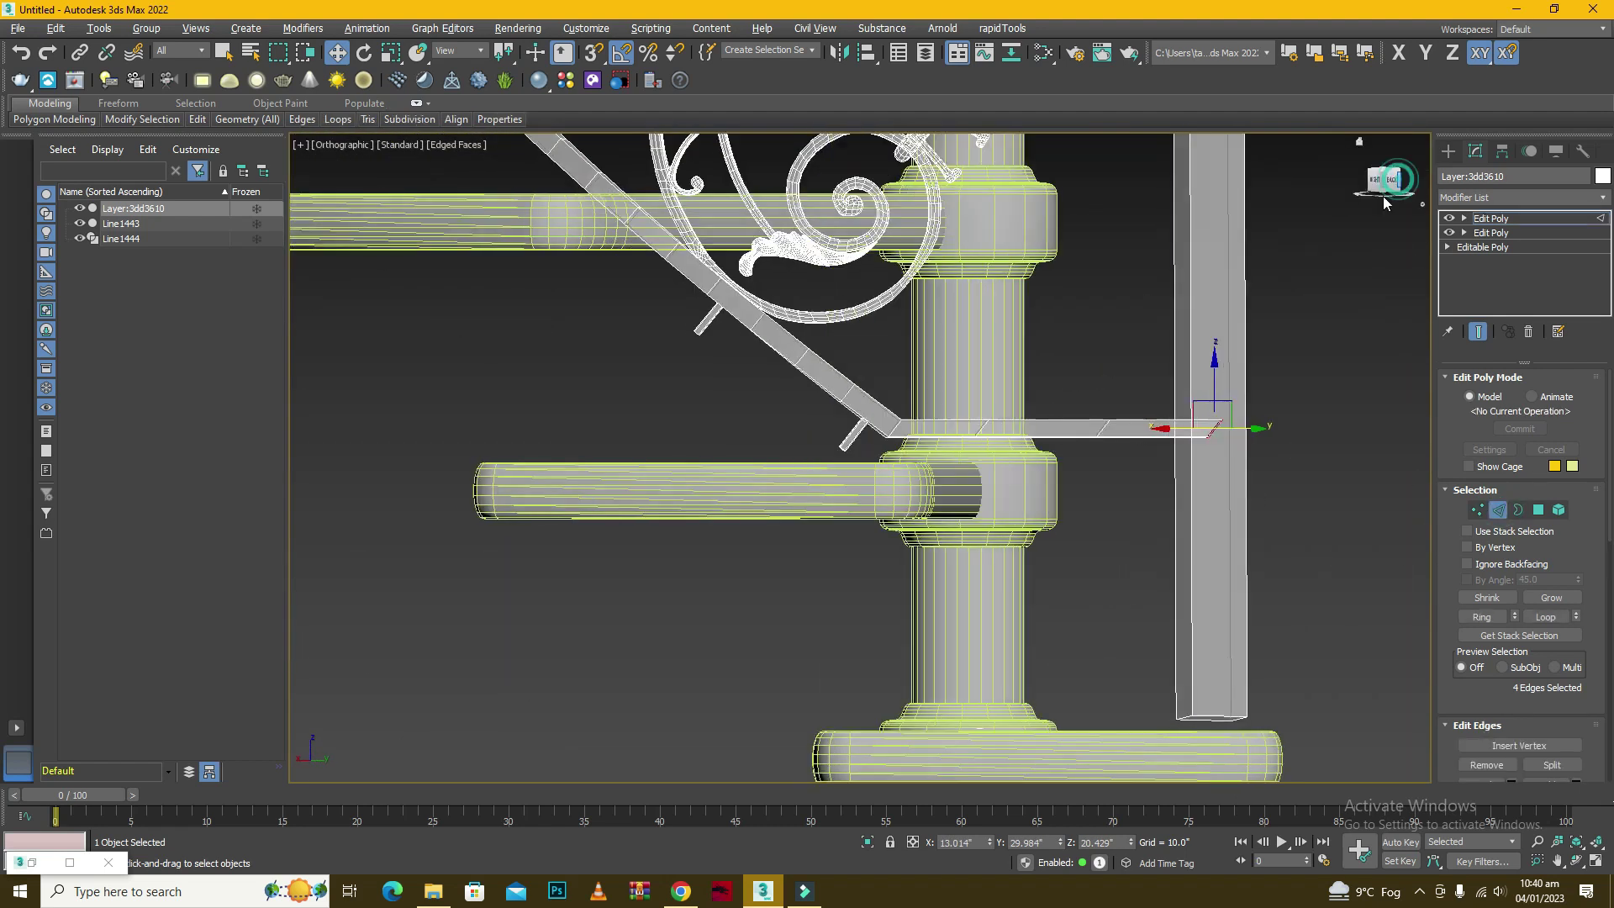
left_click(987, 438)
key("alt+l")
scroll(1181, 411, "down", 3)
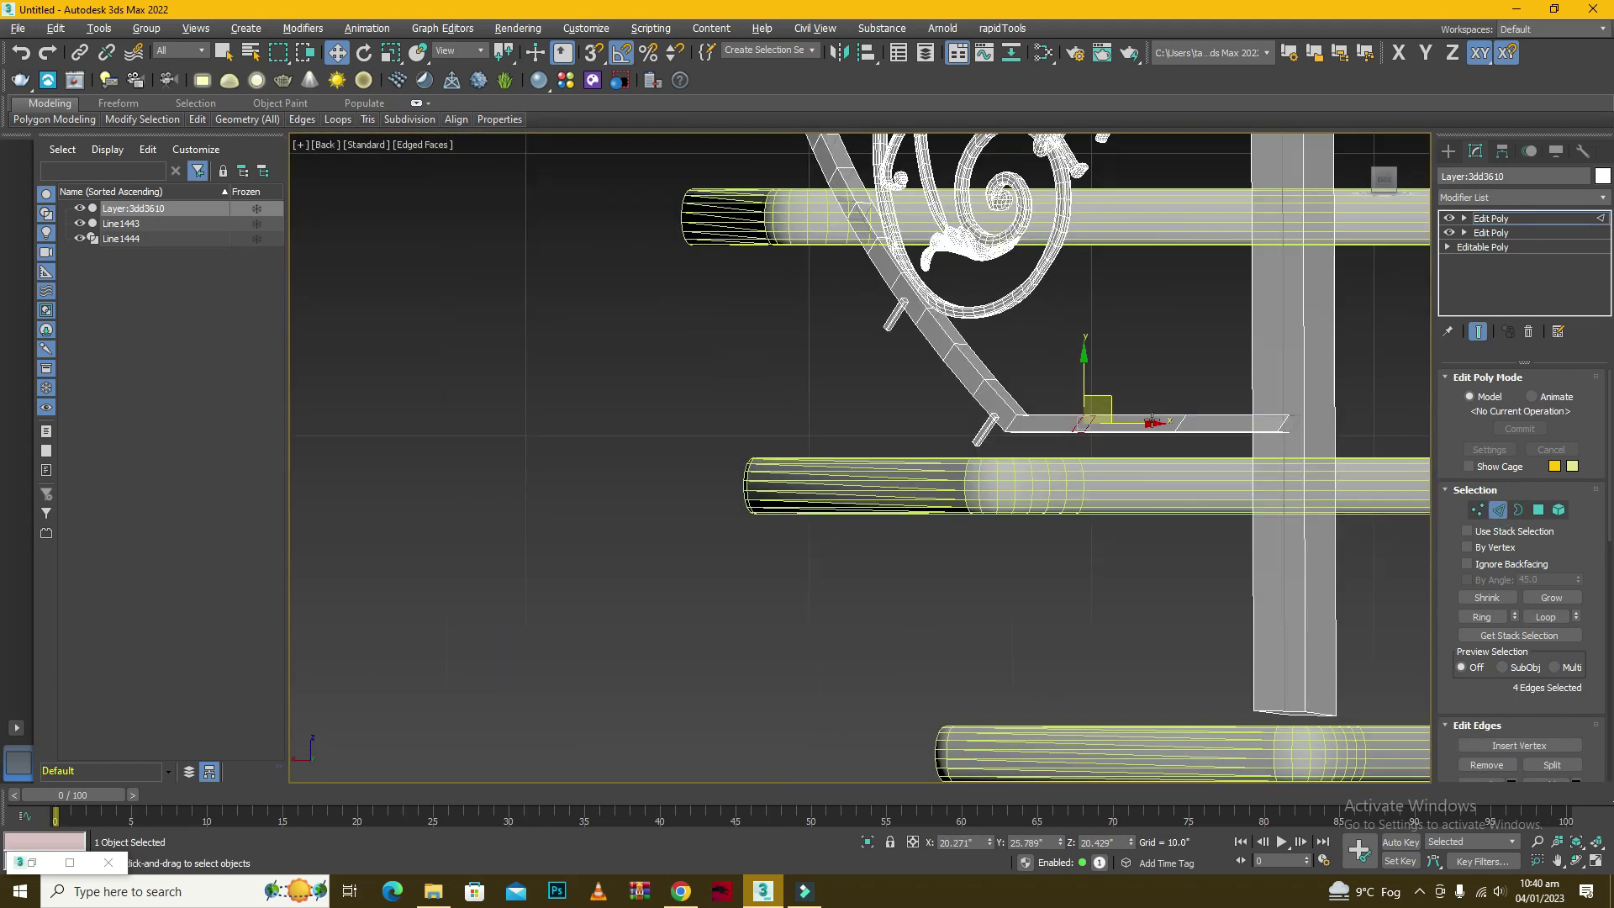
left_click_drag(1085, 382, 1089, 519)
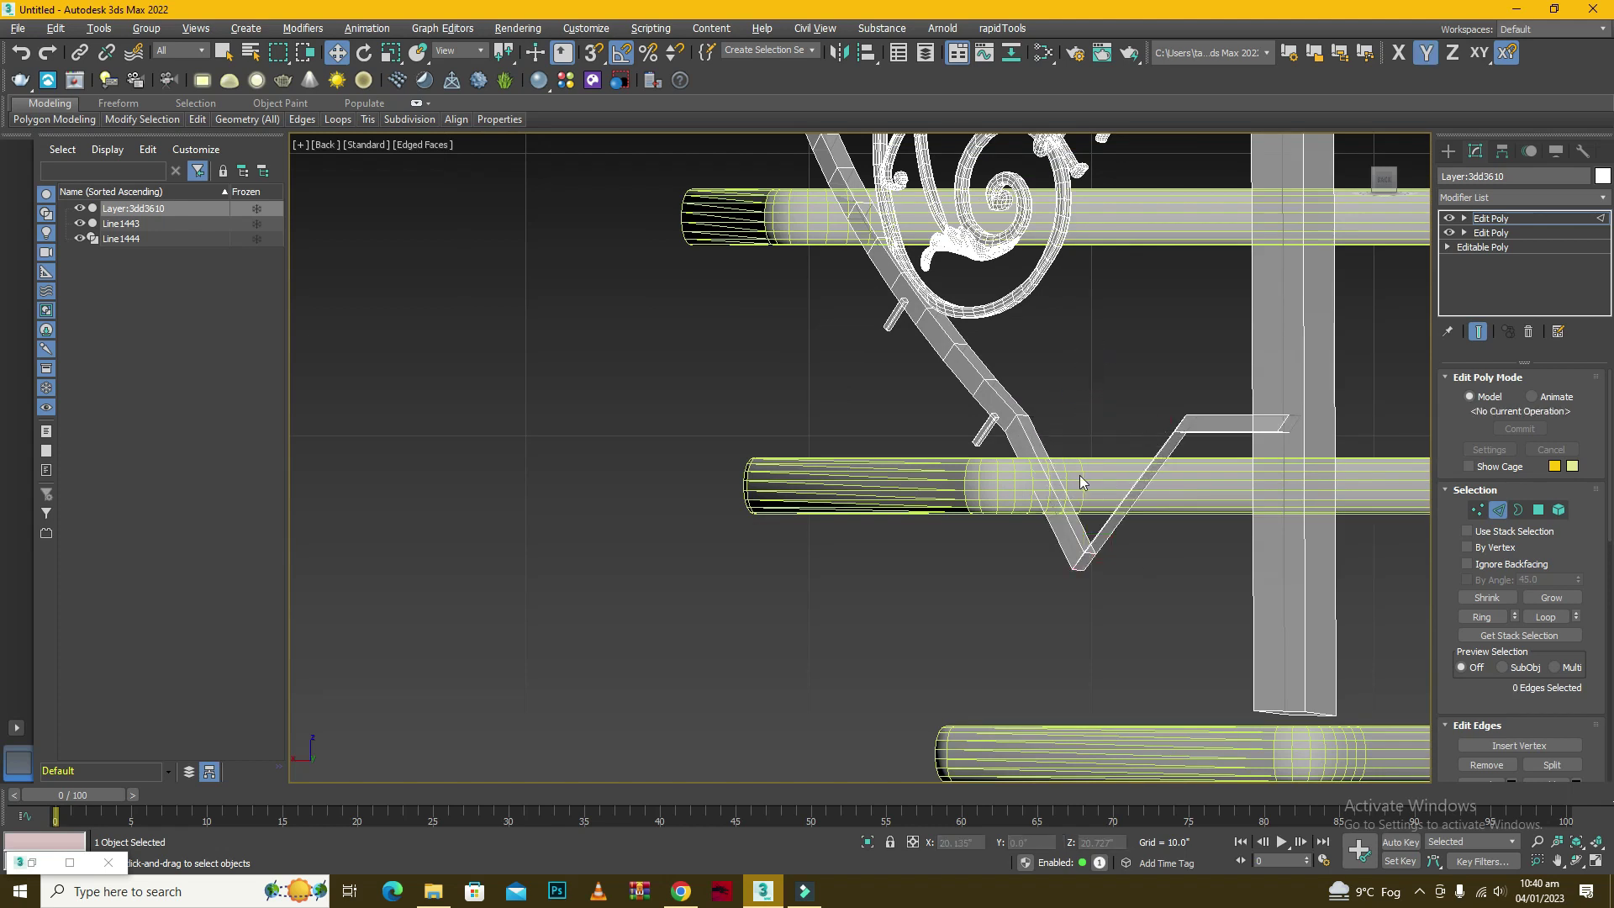
key("ctrl+z")
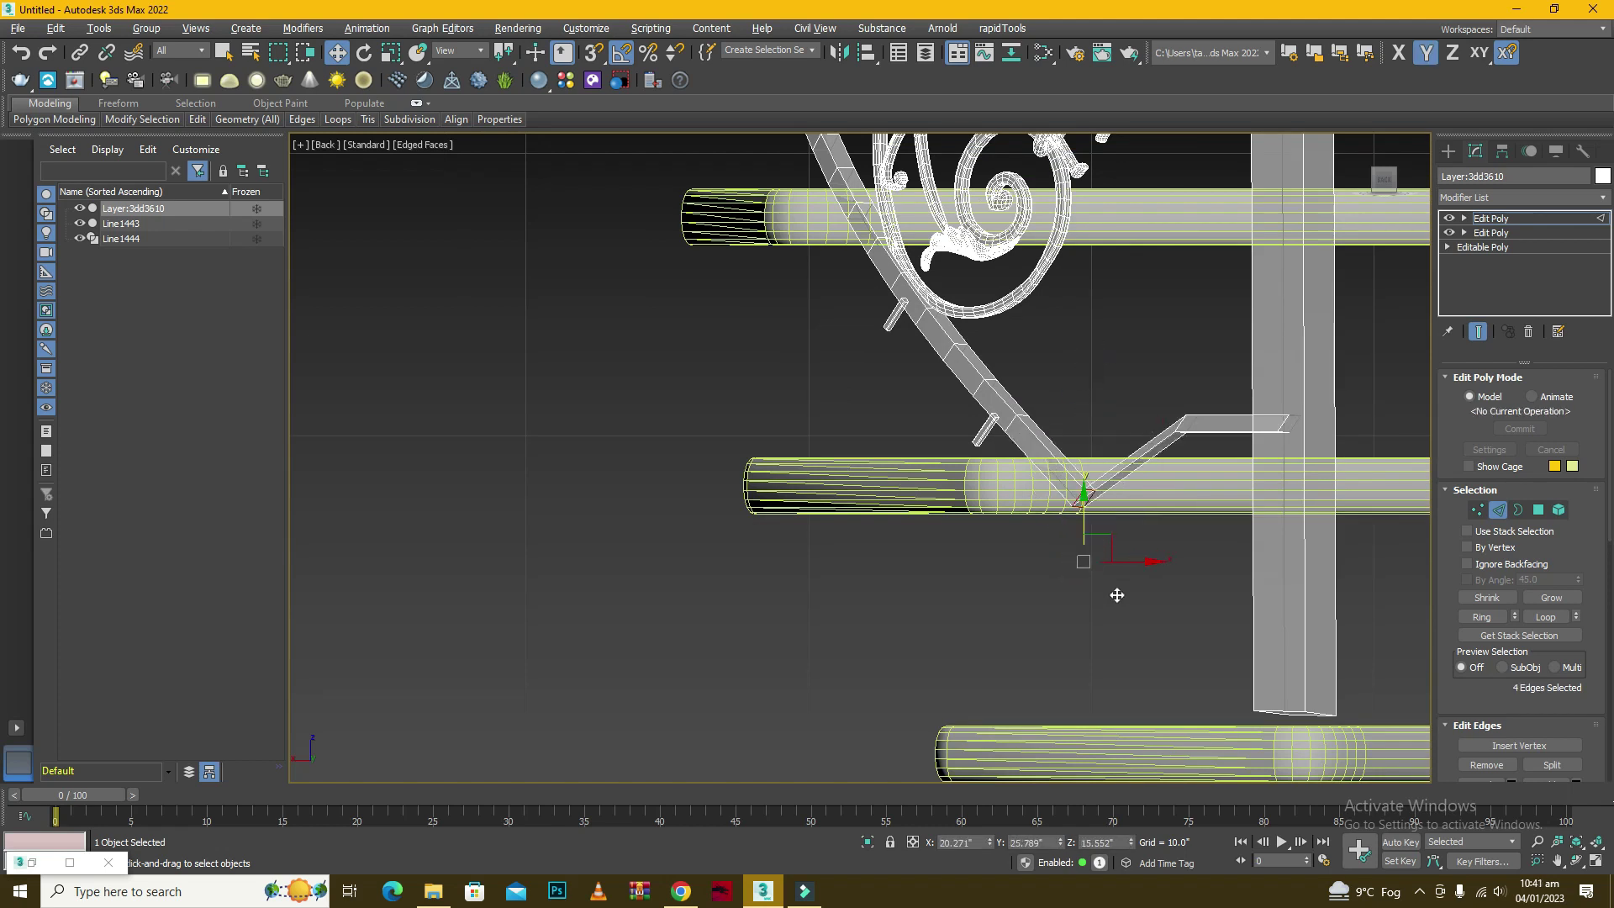
Lower the extension's second edge loop and its open end border so the bottom rail slopes down to the post's base.
double_click(1181, 427)
left_click_drag(1184, 374, 1188, 553)
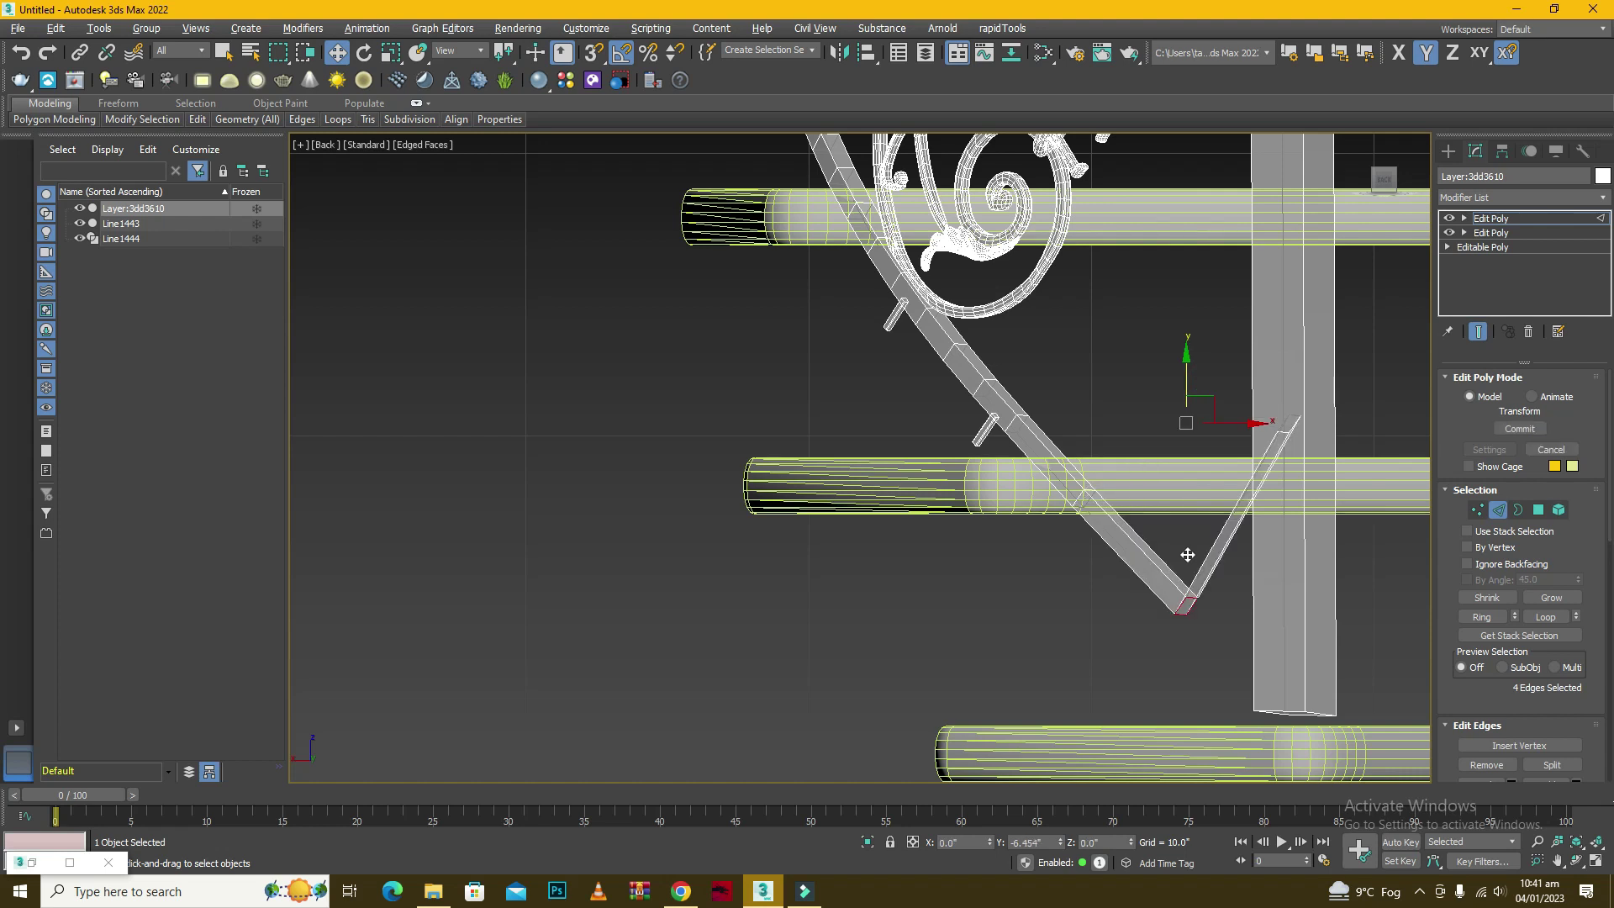
left_click(1520, 511)
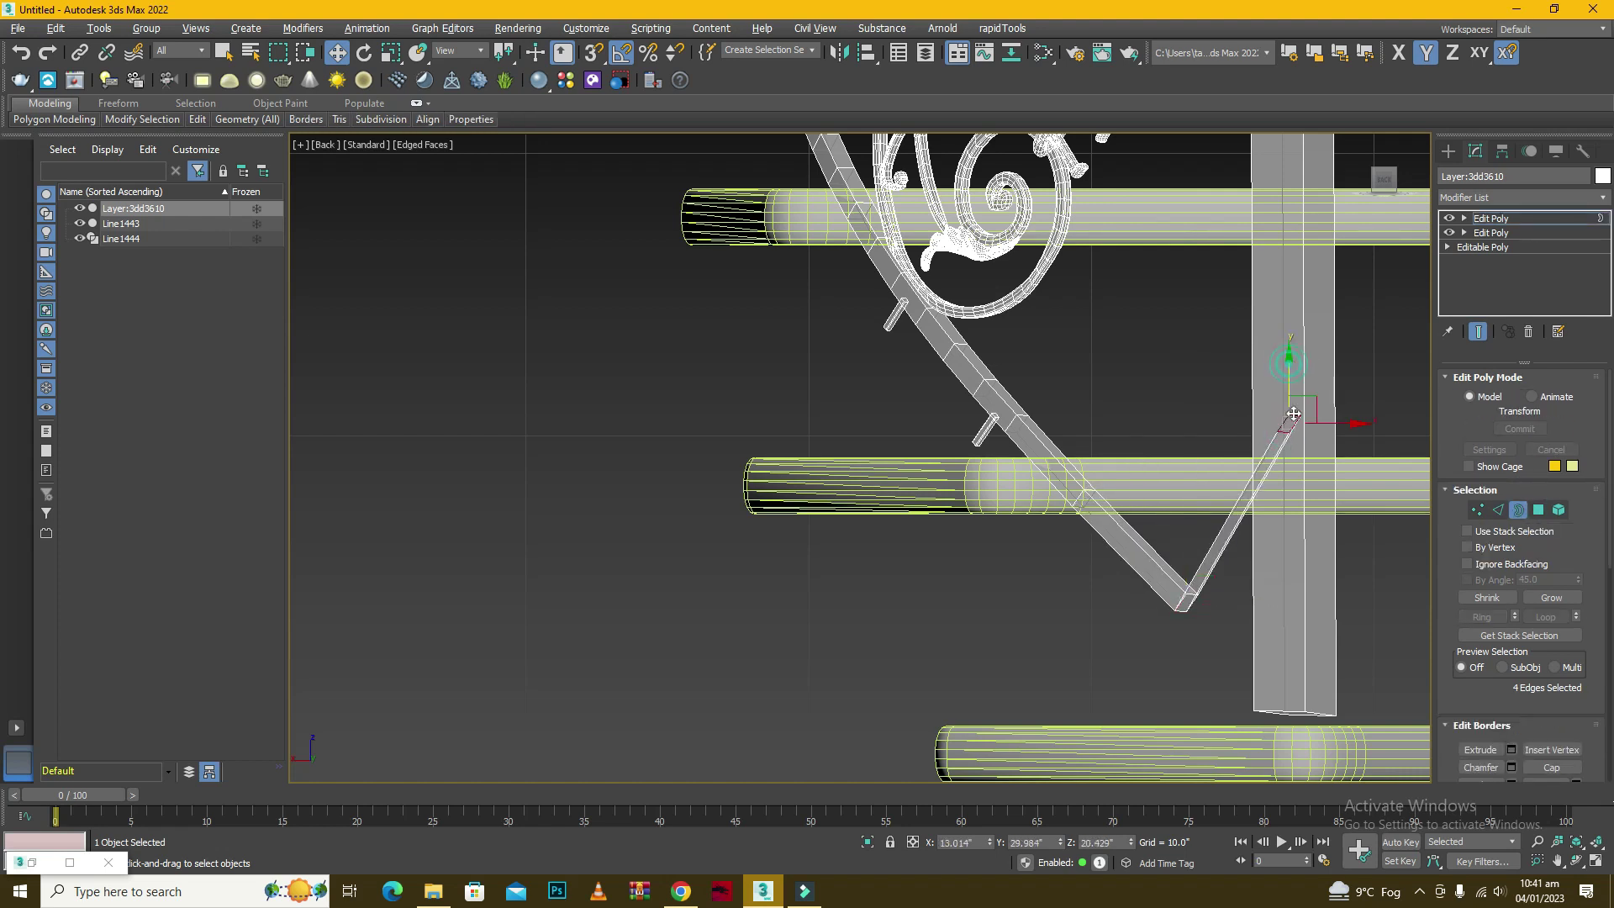
left_click_drag(1311, 644, 1312, 646)
left_click_drag(1288, 744, 1289, 679)
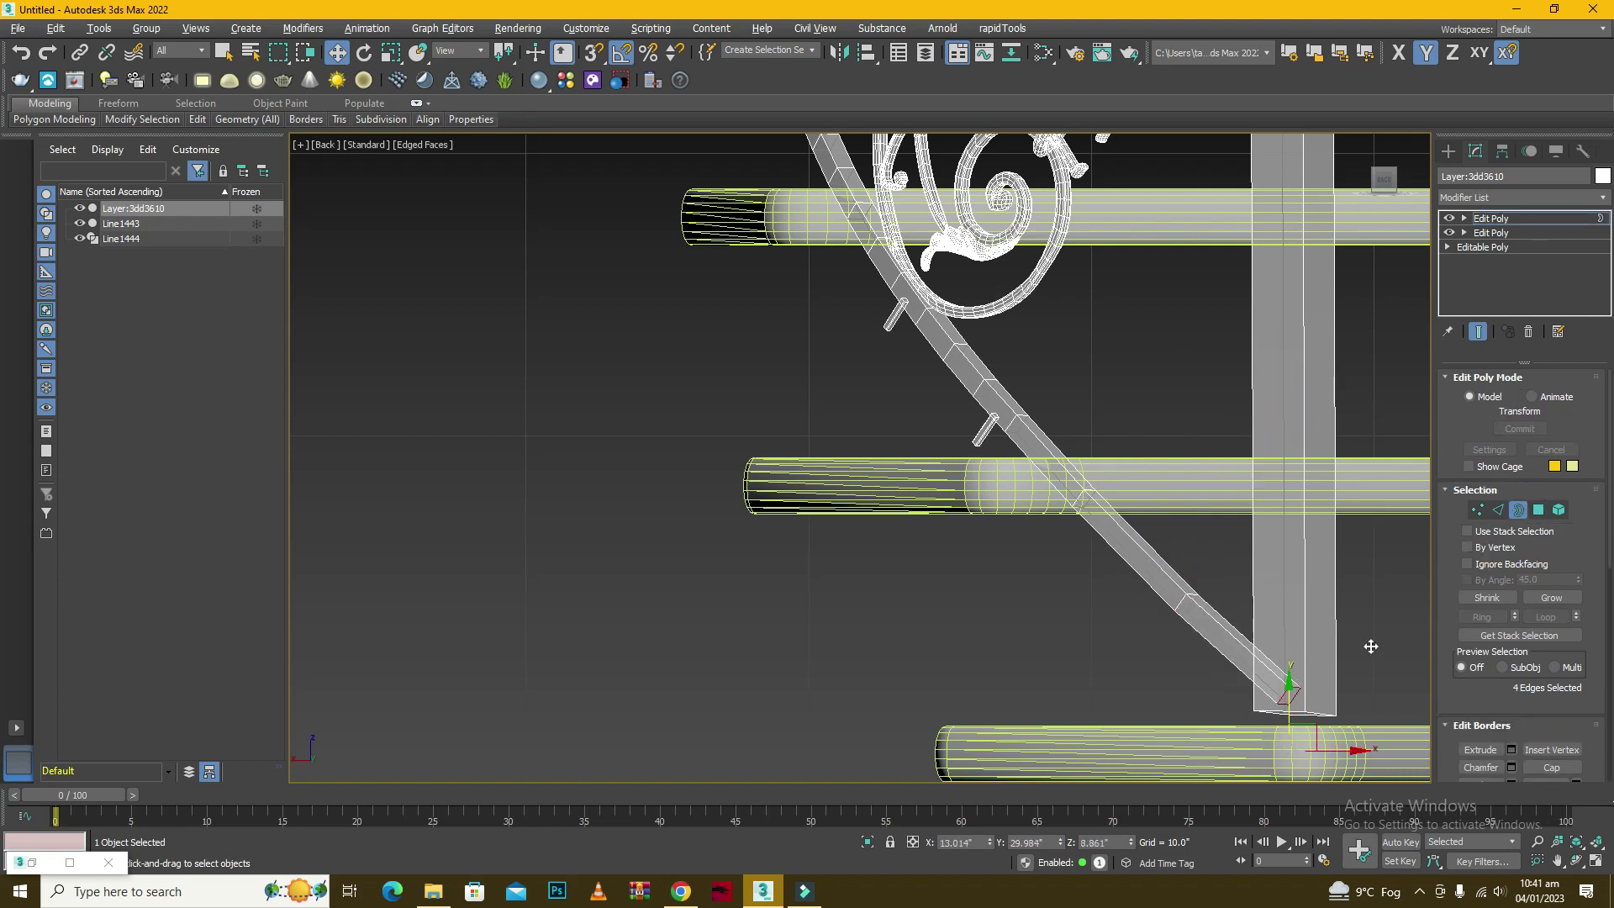
left_click(1377, 638)
Inspect the lower railing, end post and extended bottom rail from several angles in shaded, edged-face and wireframe display.
left_click(1384, 157)
scroll(1177, 437, "down", 5)
middle_click_drag(1083, 467, 1062, 473)
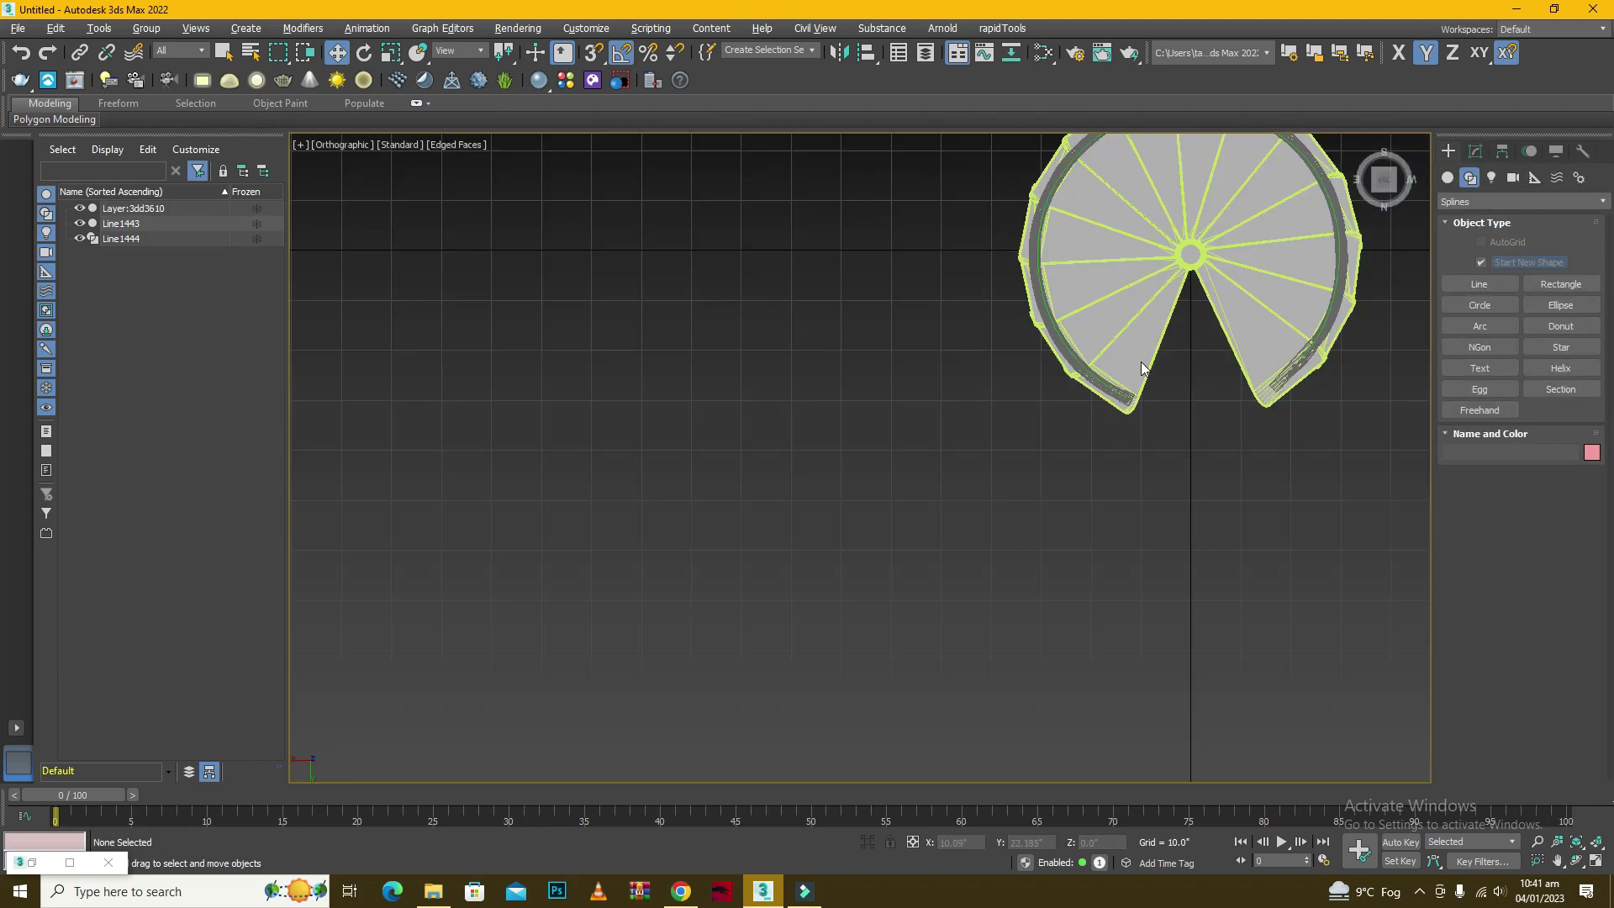
middle_click_drag(1017, 496, 1132, 422, "alt")
scroll(1219, 403, "up", 2)
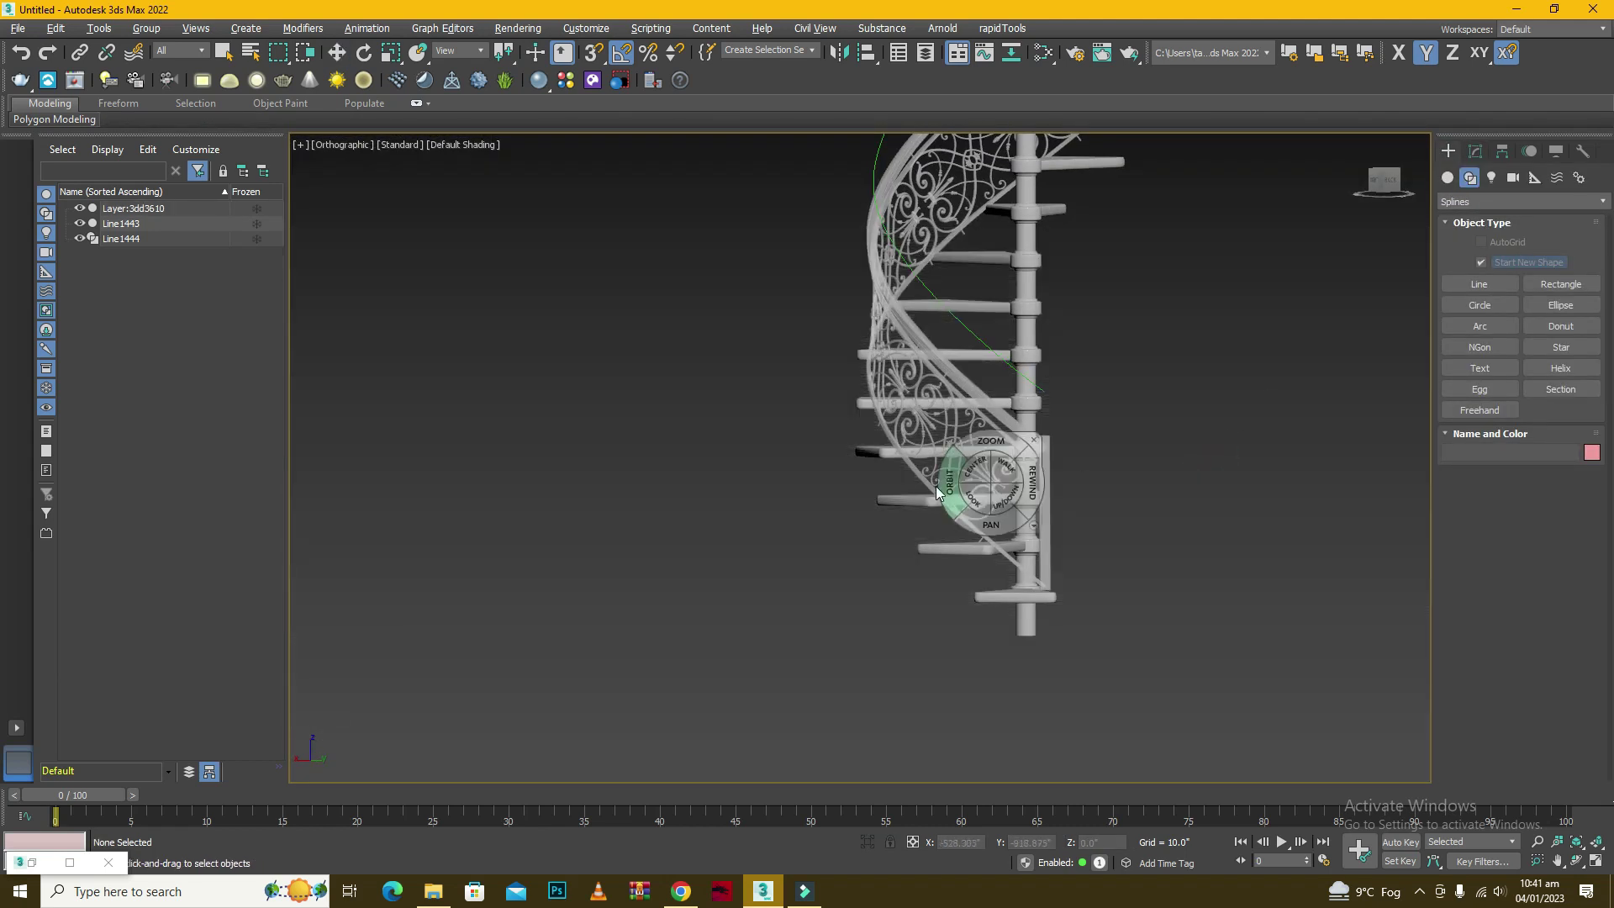
mouse_move(954, 479)
middle_mouse_down("alt")
mouse_move(1091, 451)
mouse_move(1102, 422)
mouse_move(975, 475)
mouse_move(886, 472)
mouse_move(929, 558)
mouse_move(1041, 515)
mouse_move(998, 522)
middle_mouse_up("alt")
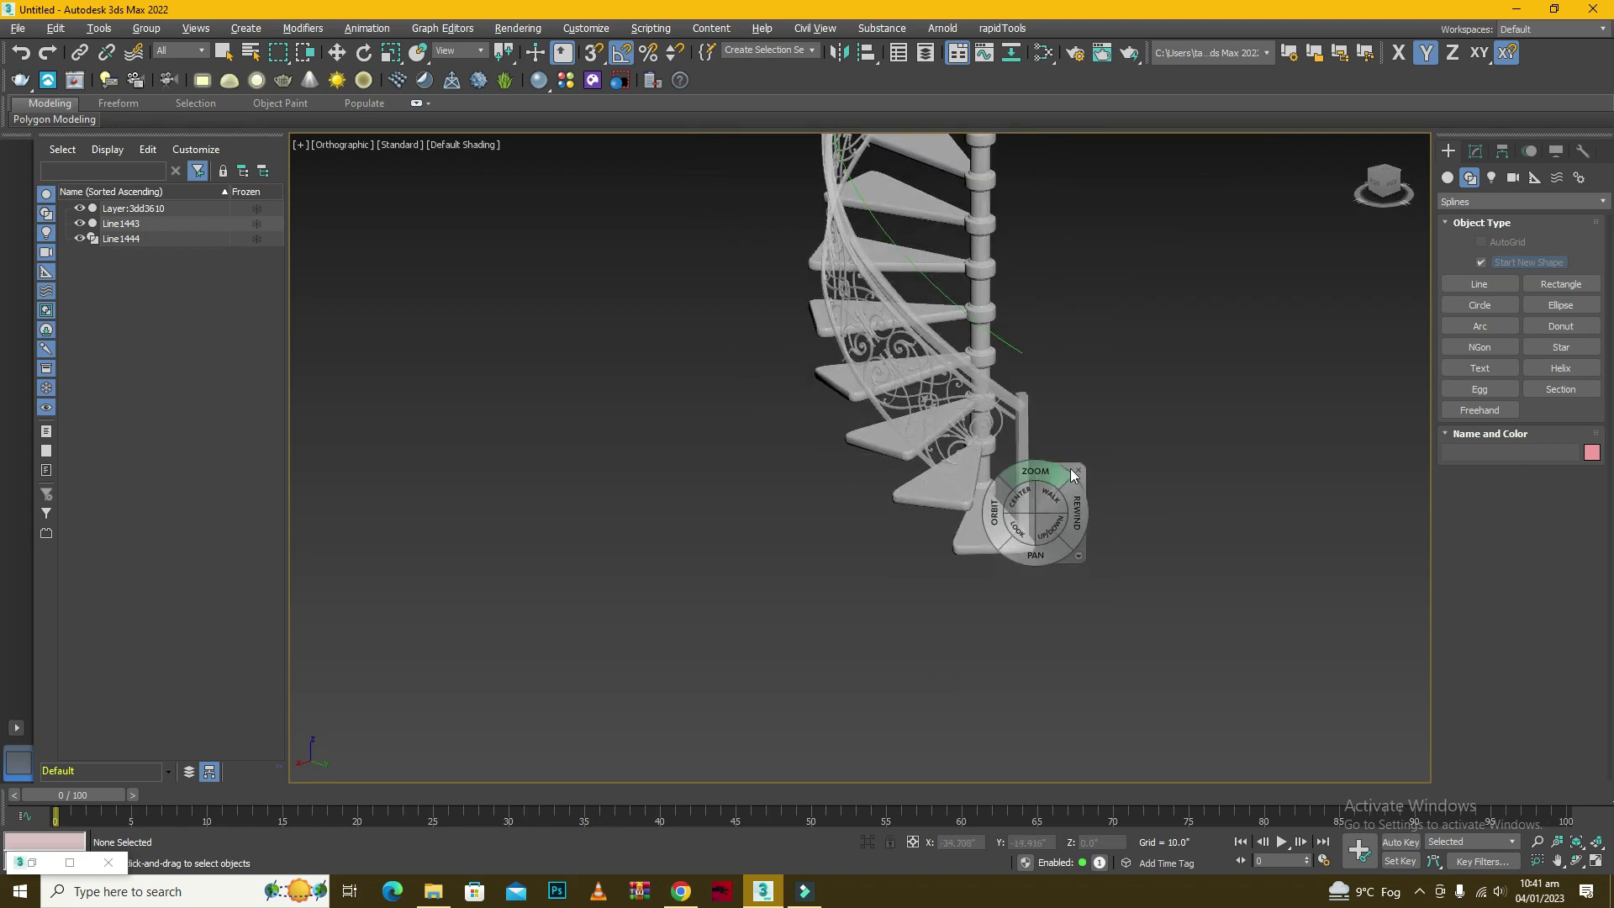
key("w")
scroll(1059, 421, "up", 4)
key("F4")
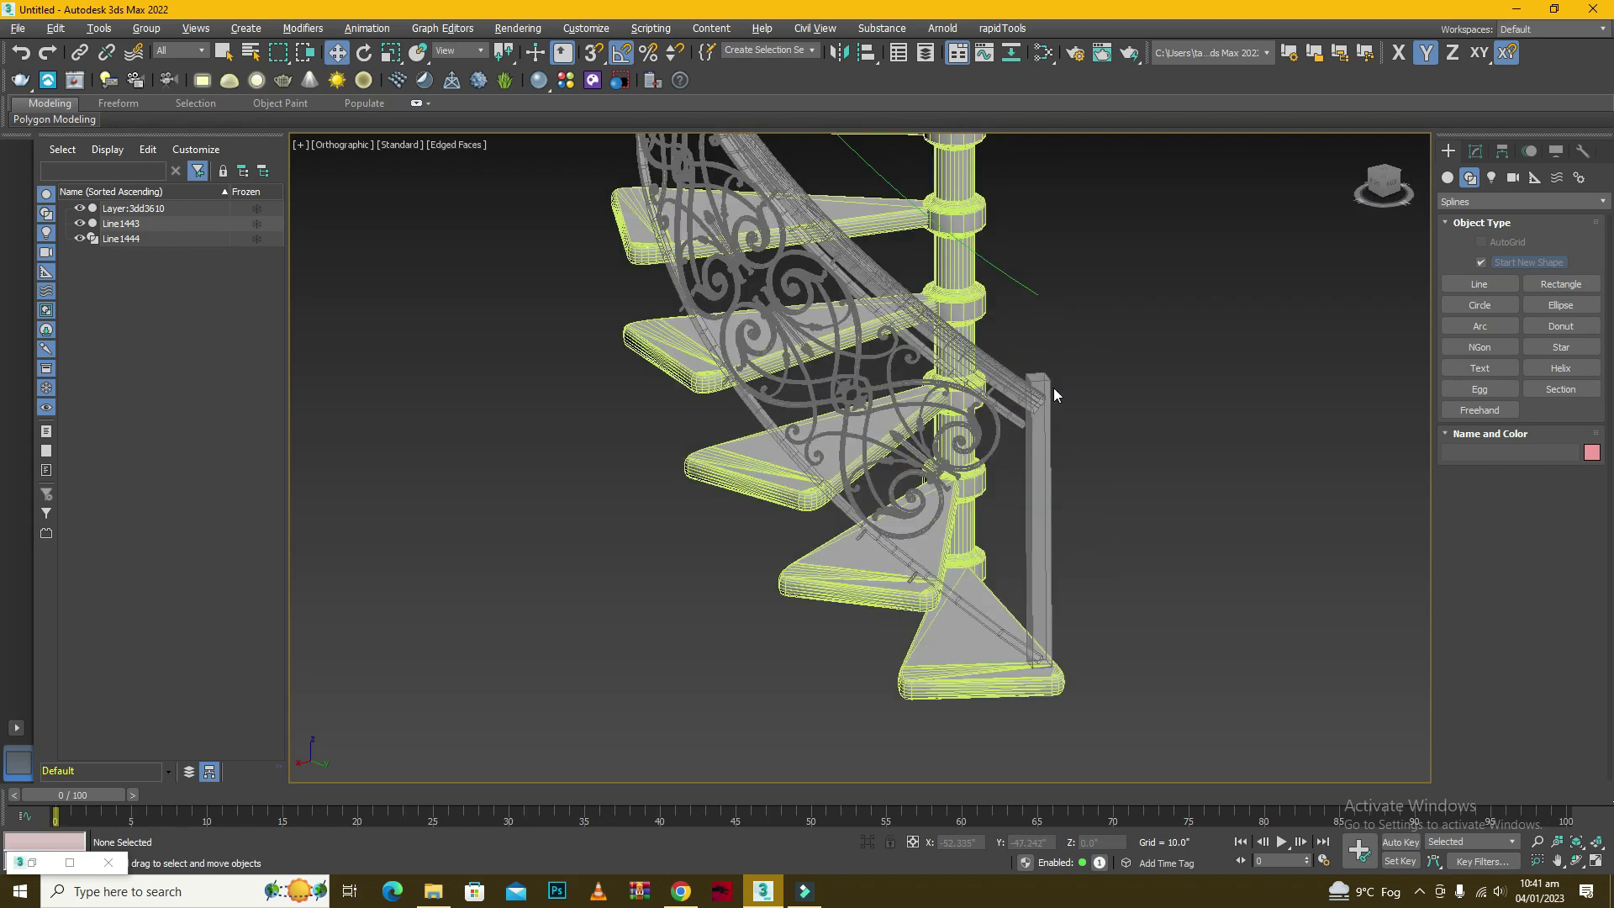
key("F4")
key("F3")
key("F3")
key("F4")
key("F3")
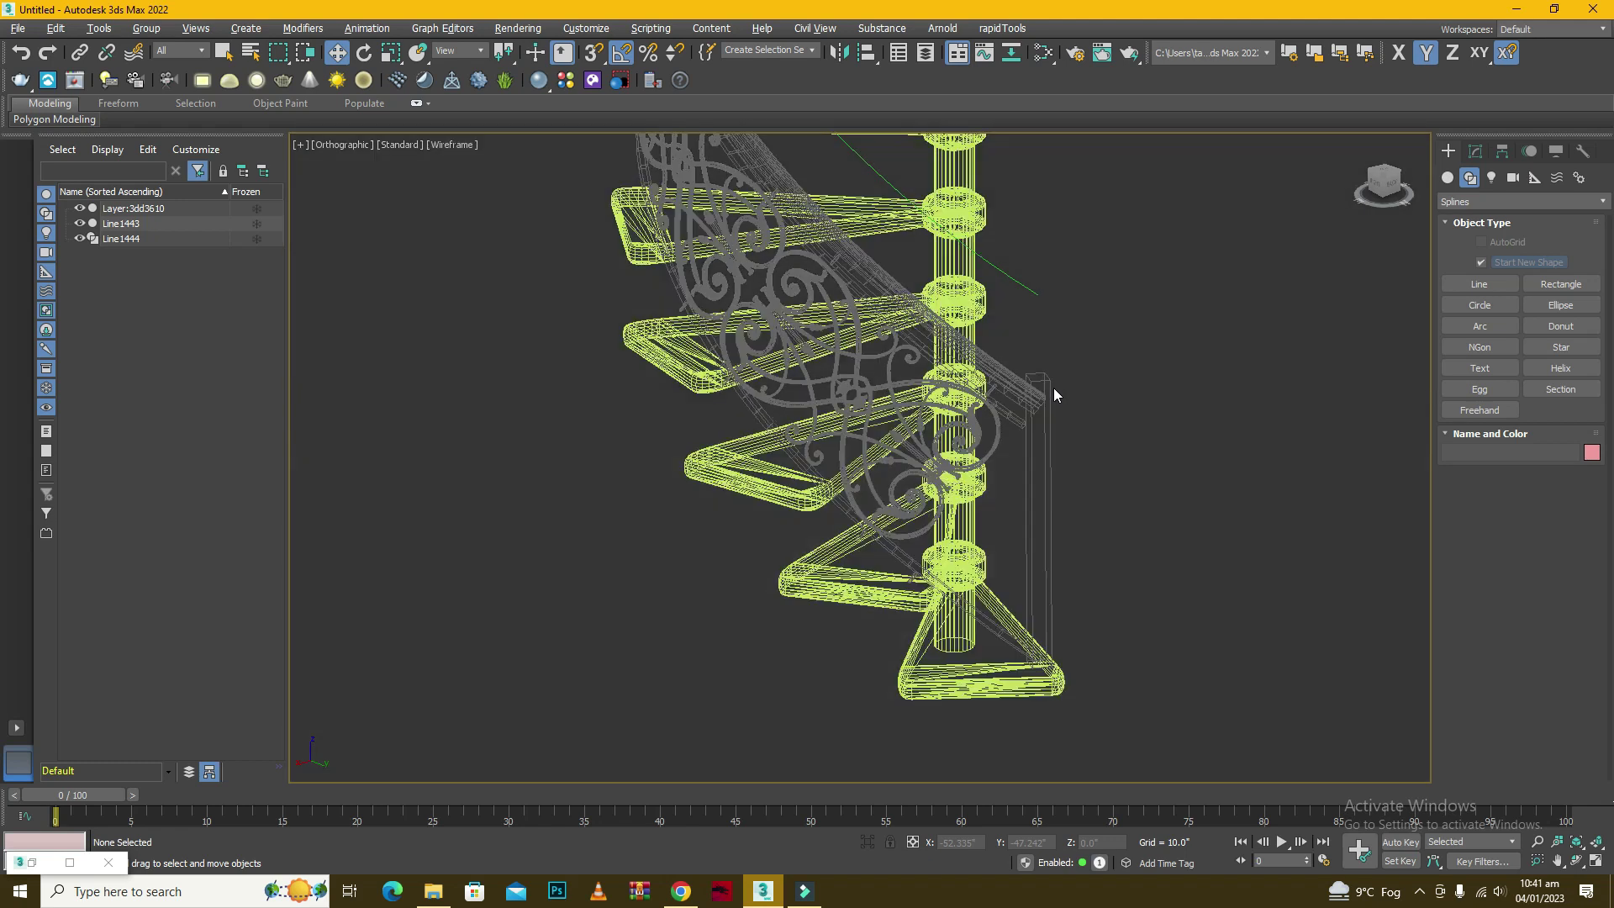
key("F3")
Examine the whole spiral staircase with its railing in plain shaded display, from the side and from above.
scroll(1064, 511, "down", 3)
key("F4")
scroll(1020, 512, "down", 3)
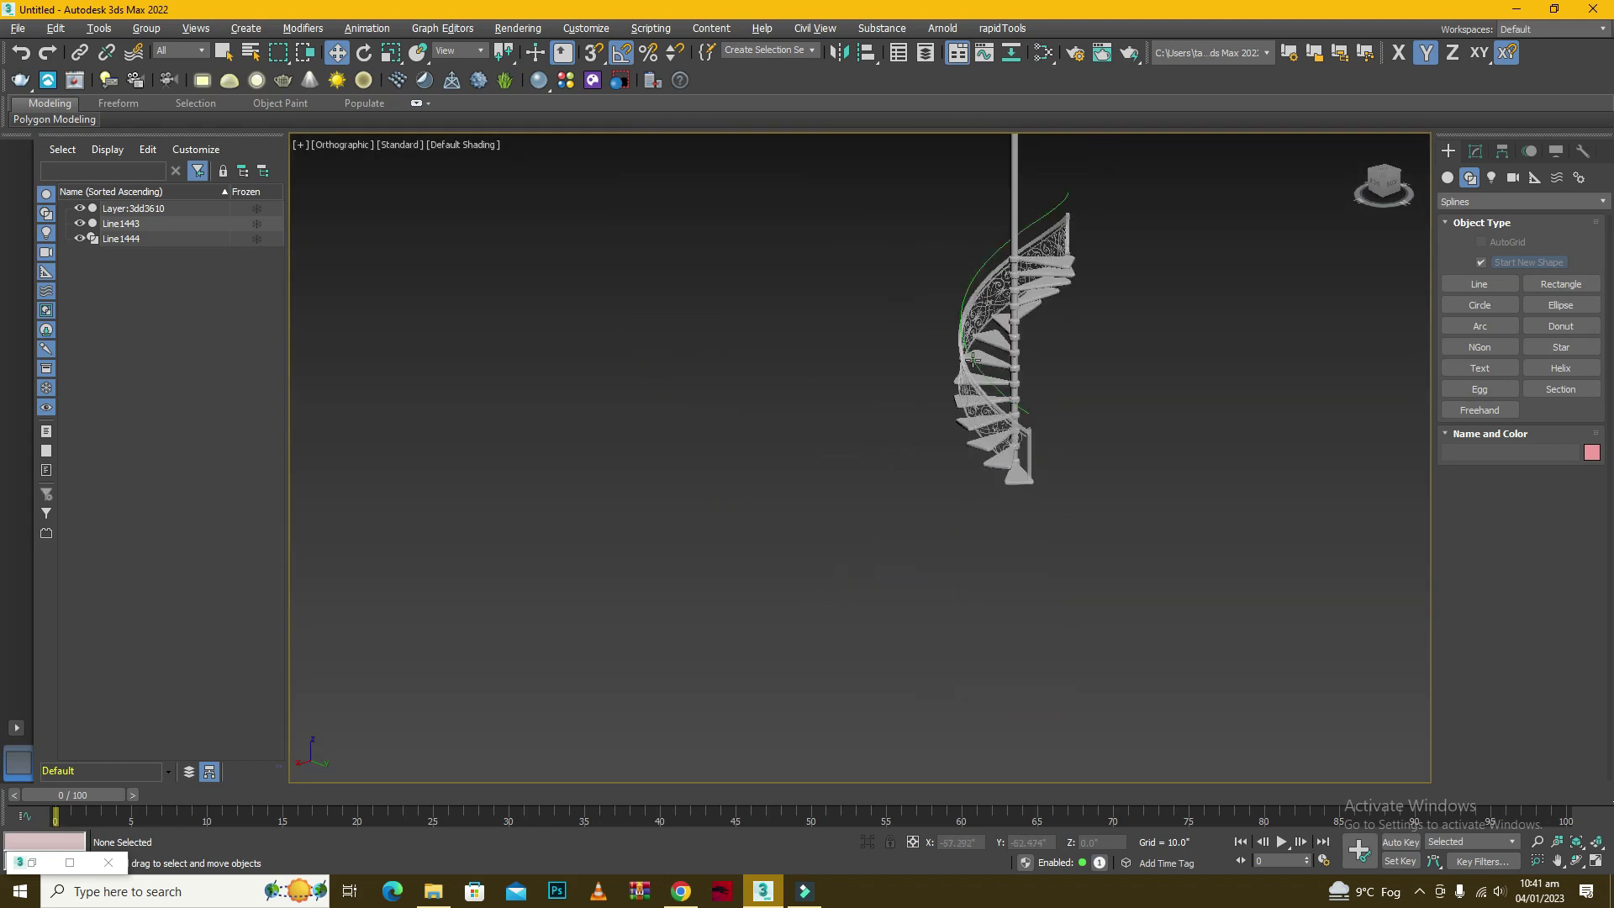
scroll(788, 509, "up", 3)
scroll(840, 496, "down", 3)
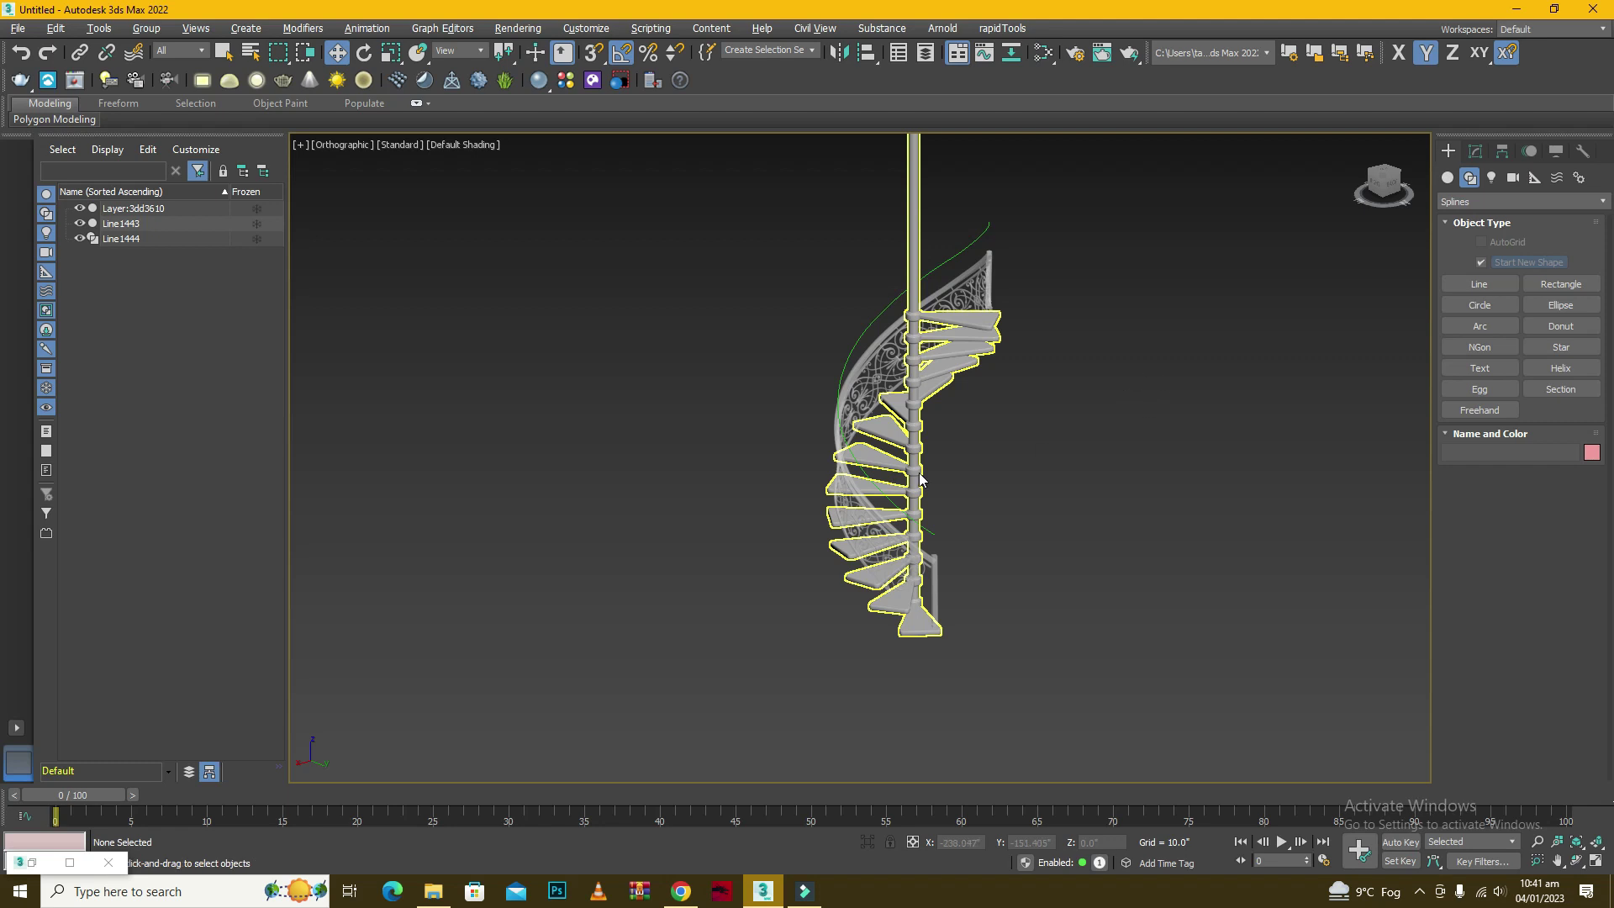
middle_click_drag(879, 475, 710, 530, "alt")
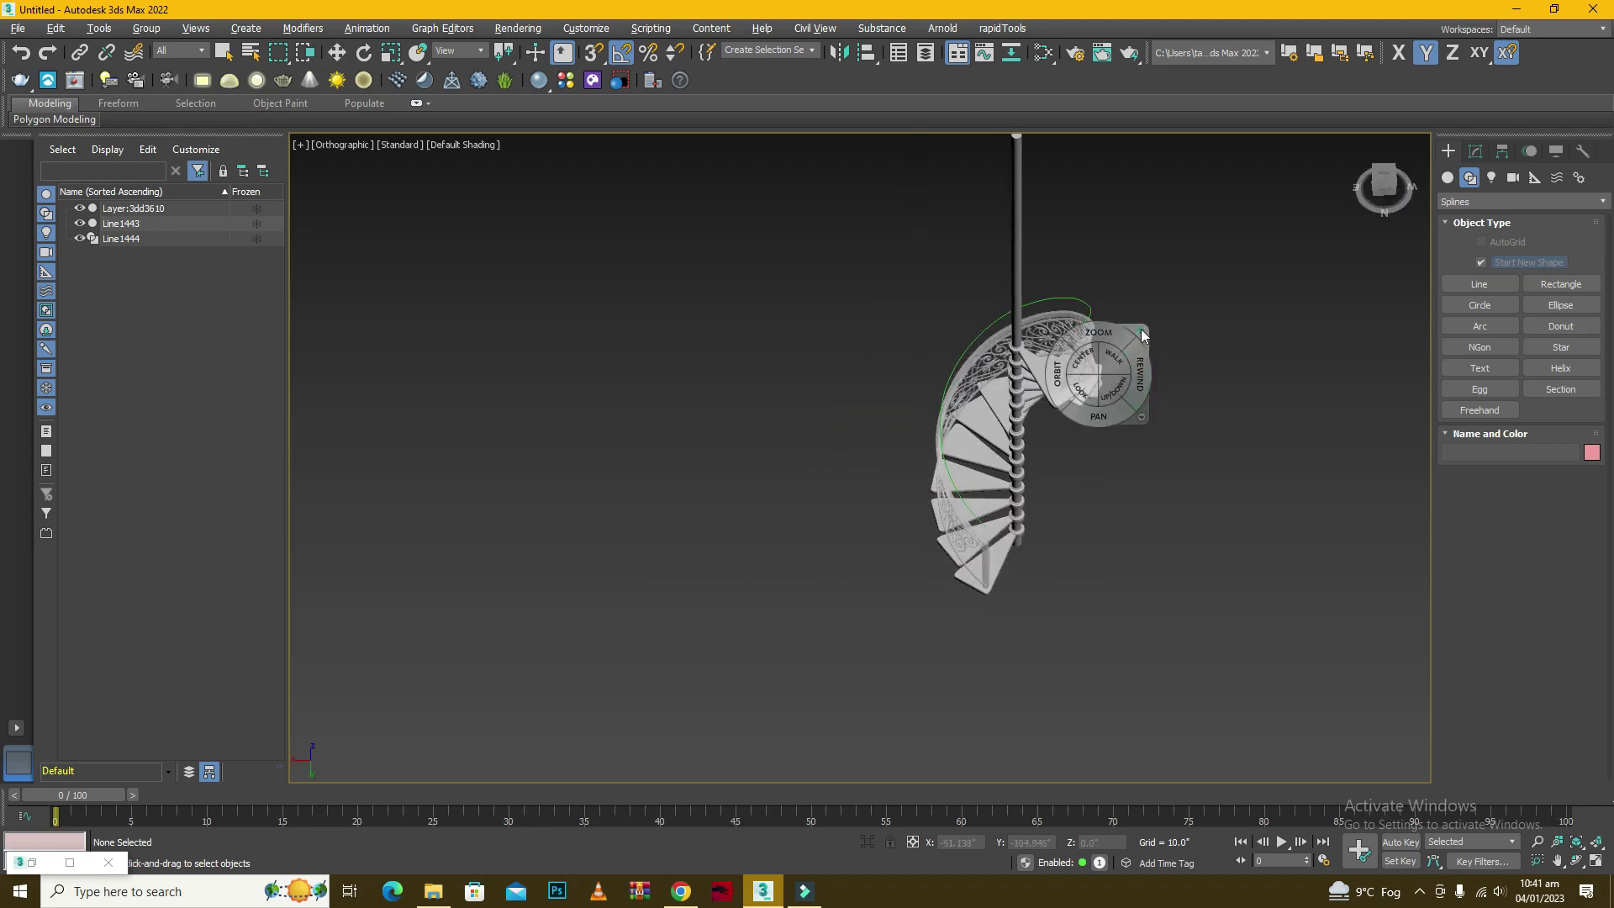
scroll(1085, 353, "up", 3)
scroll(1042, 370, "up", 3)
scroll(983, 375, "down", 3)
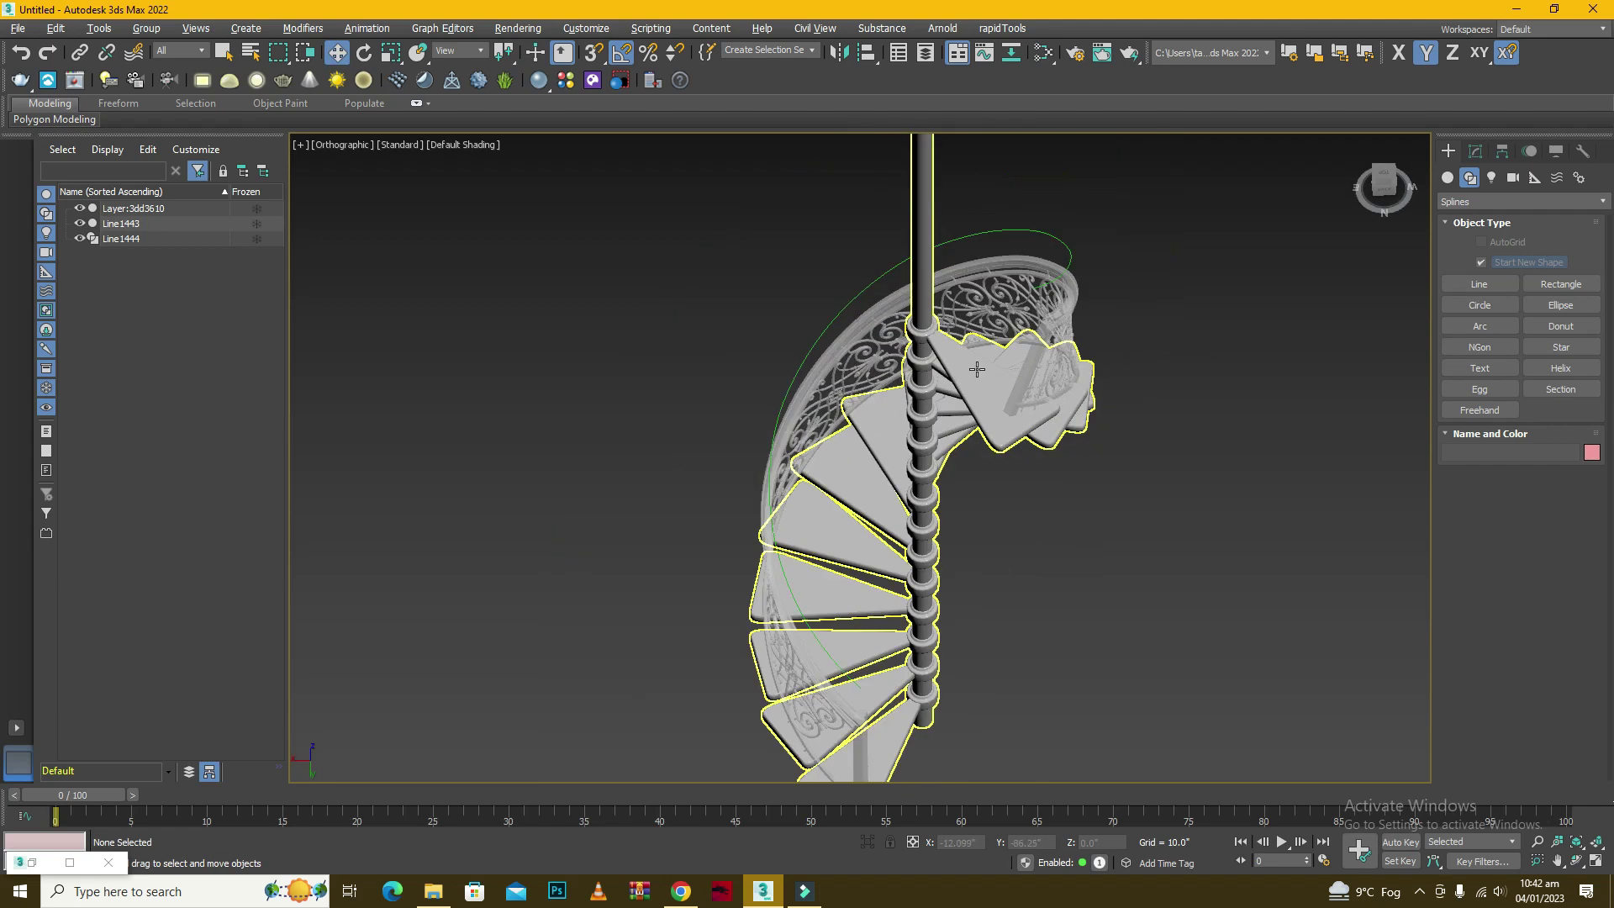